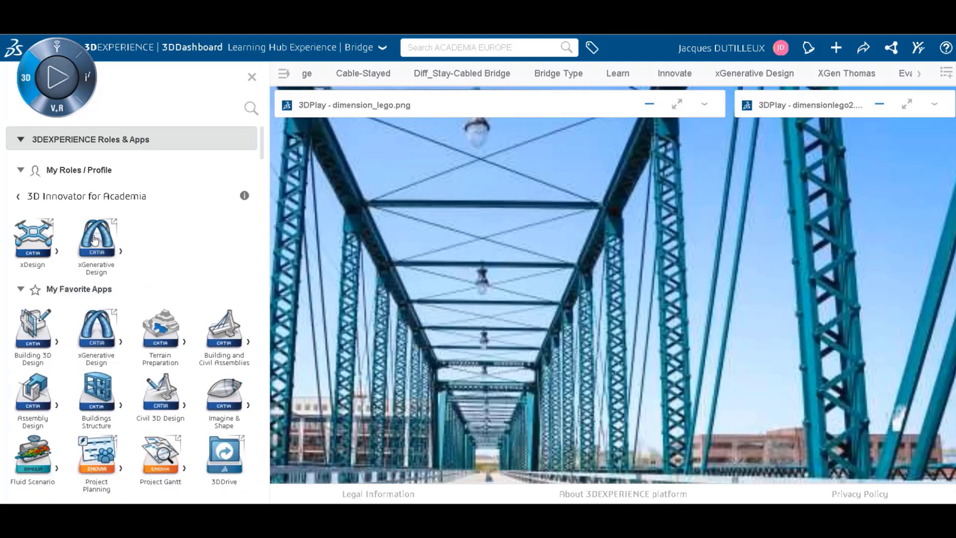
Add the xGenerative Design app to the Webinar dashboard, close the app list and maximize the new widget.
drag(96, 241, 397, 263)
click(252, 76)
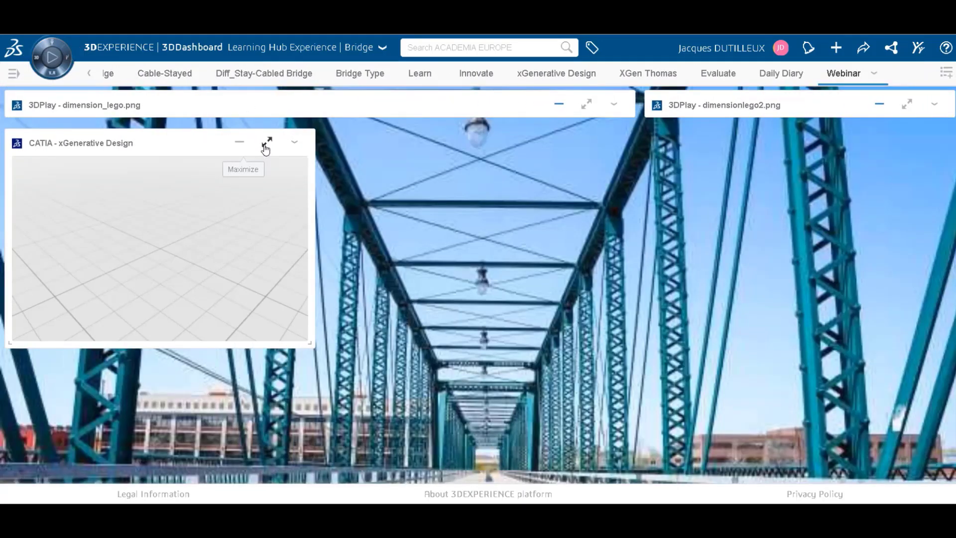
click(267, 143)
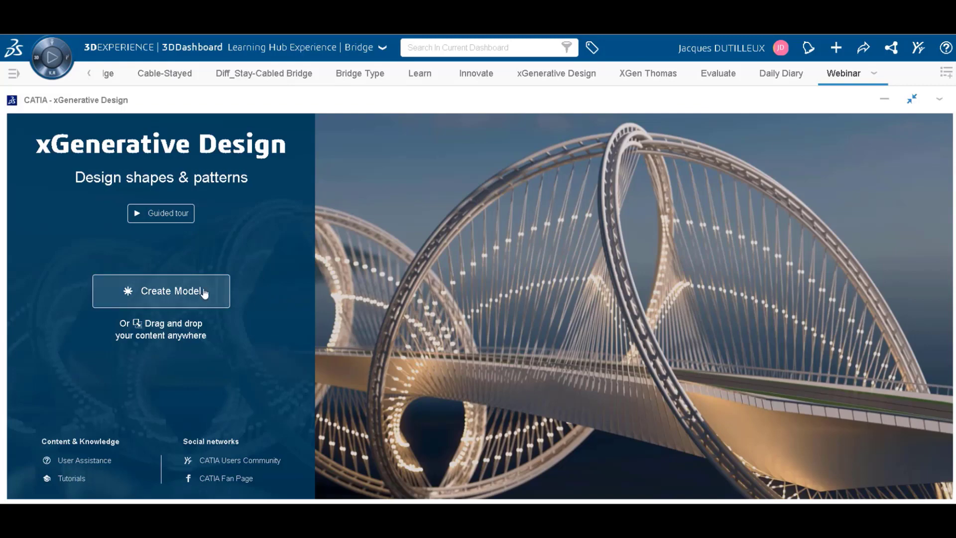
Create a new model named WebinarModel in the default location.
click(175, 291)
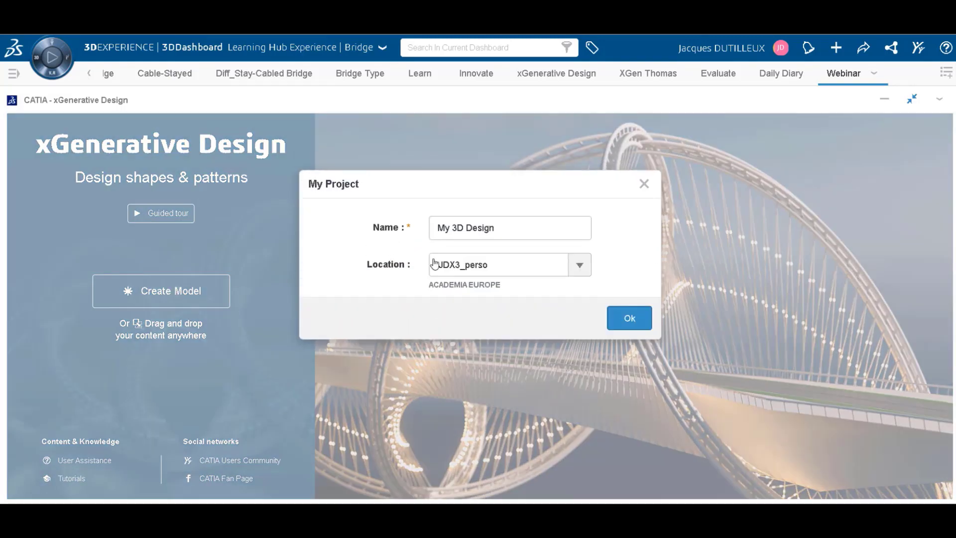
triple_click(458, 229)
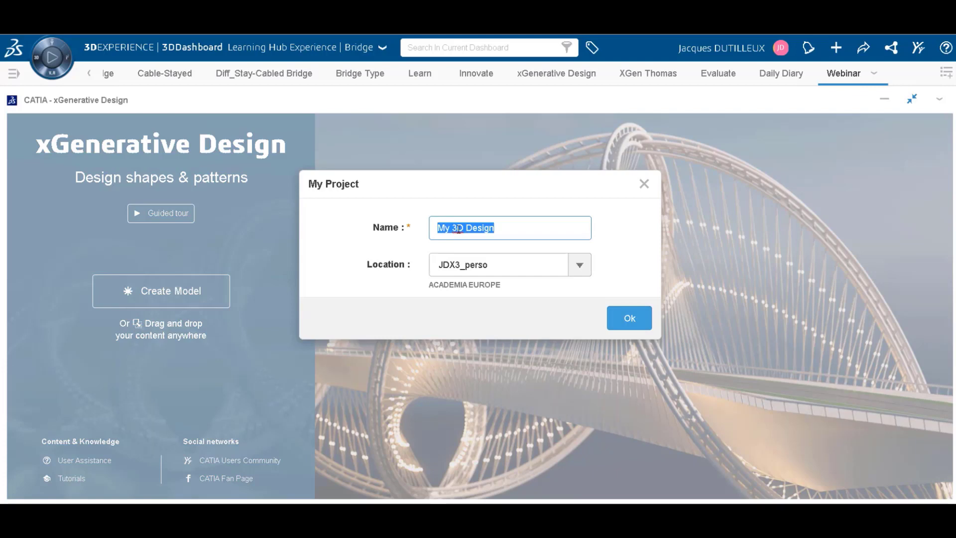
text(Webinar)
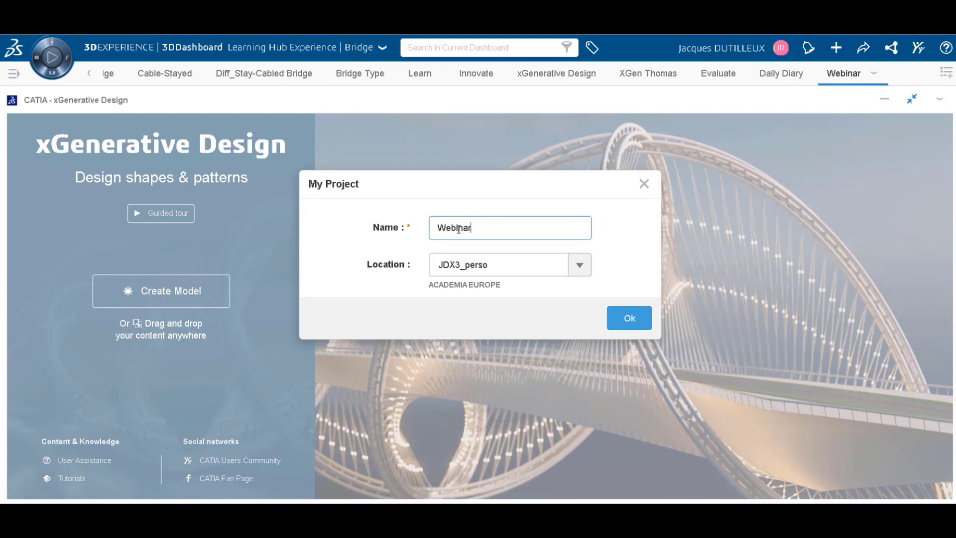
text(Model)
click(629, 318)
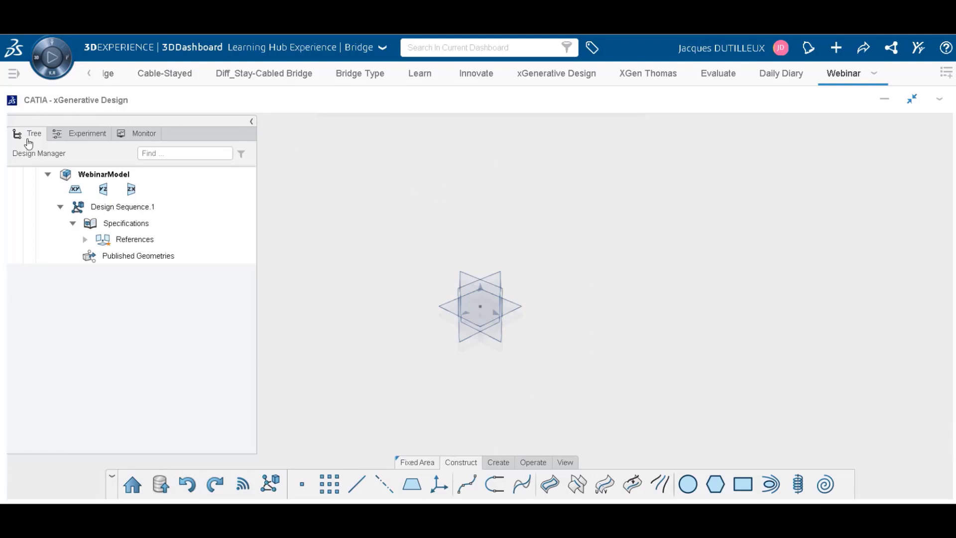
Hide the model's XY, YZ and ZX reference planes and show them again.
click(15, 190)
click(15, 192)
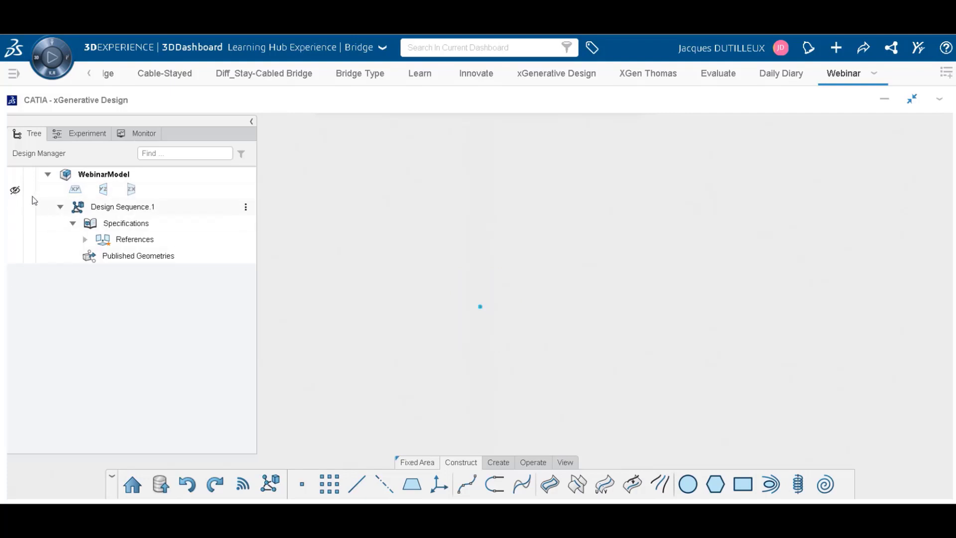
click(15, 192)
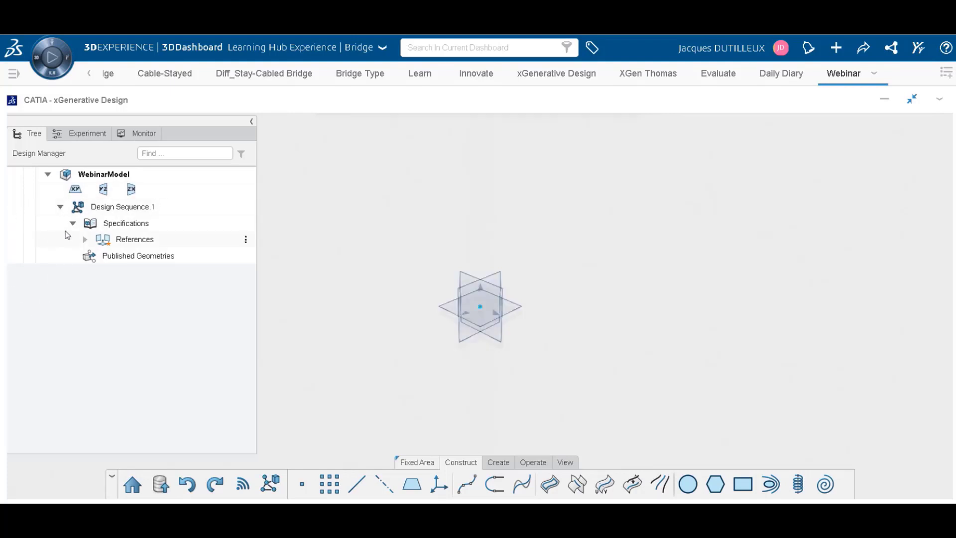
Check the model's experiment controllers and monitored outputs, and collapse the Design Manager.
click(75, 134)
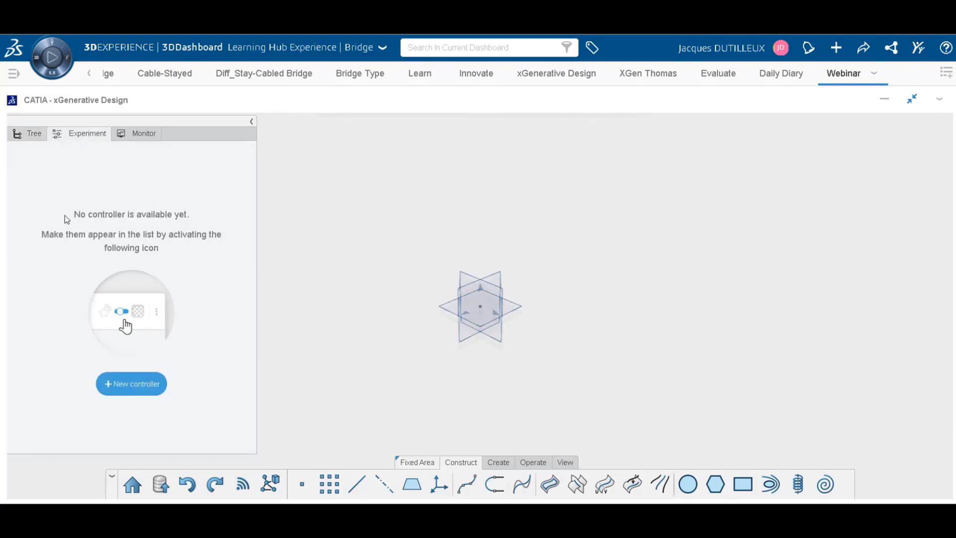
click(145, 139)
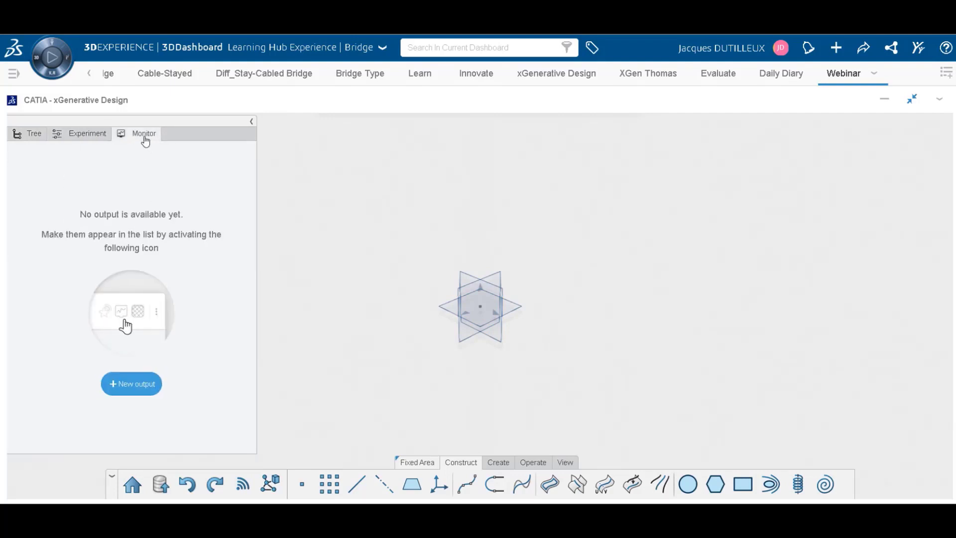
click(20, 135)
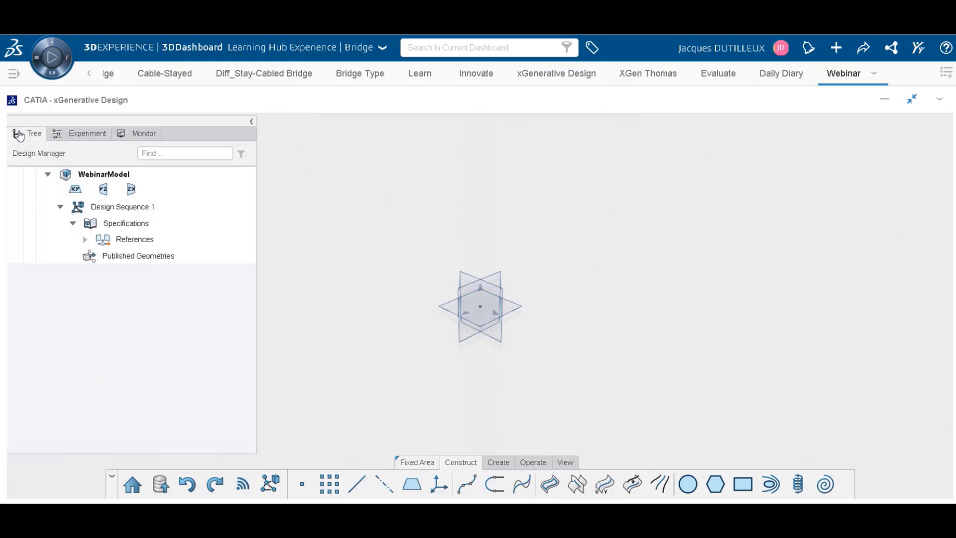
click(253, 122)
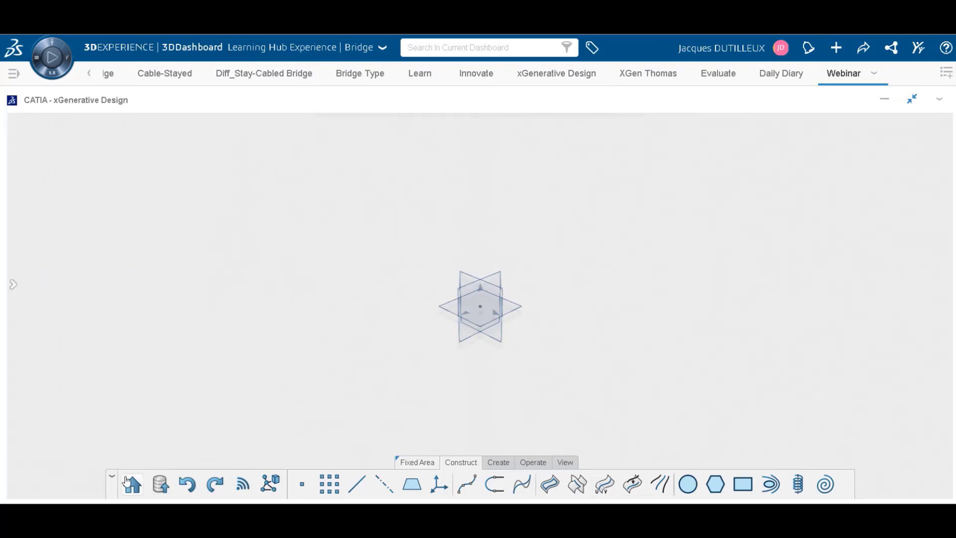
Examine the modelling commands offered under Fixed Area, Construct, Create, Operate and View.
click(417, 464)
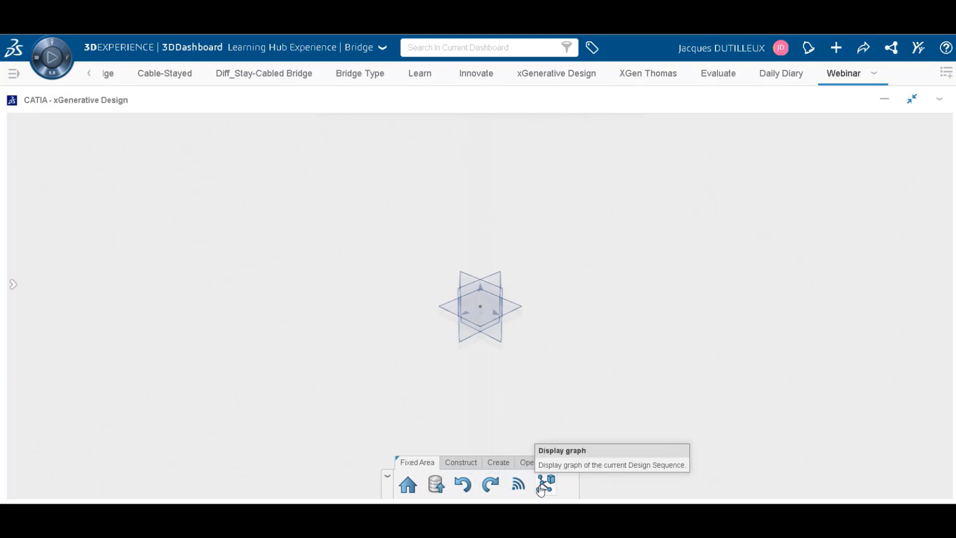
click(463, 464)
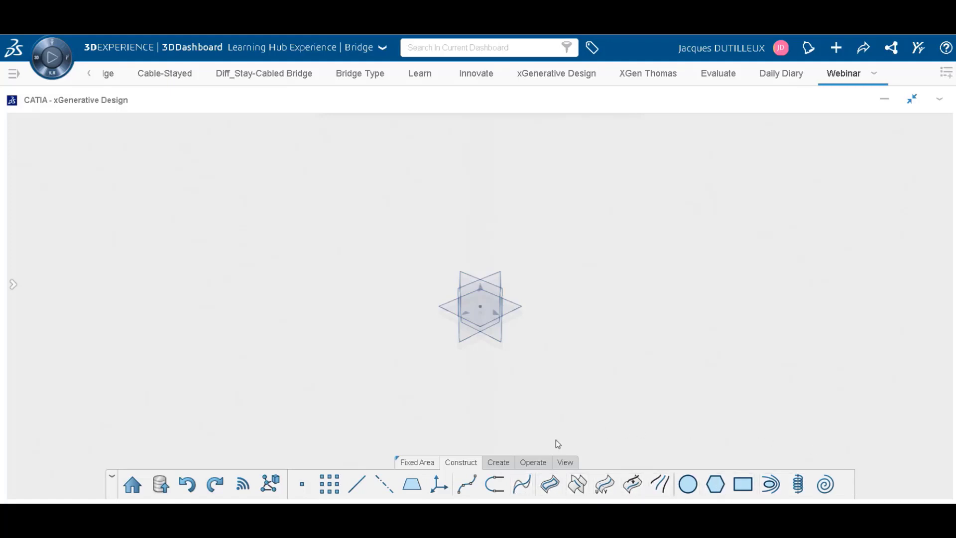
click(500, 463)
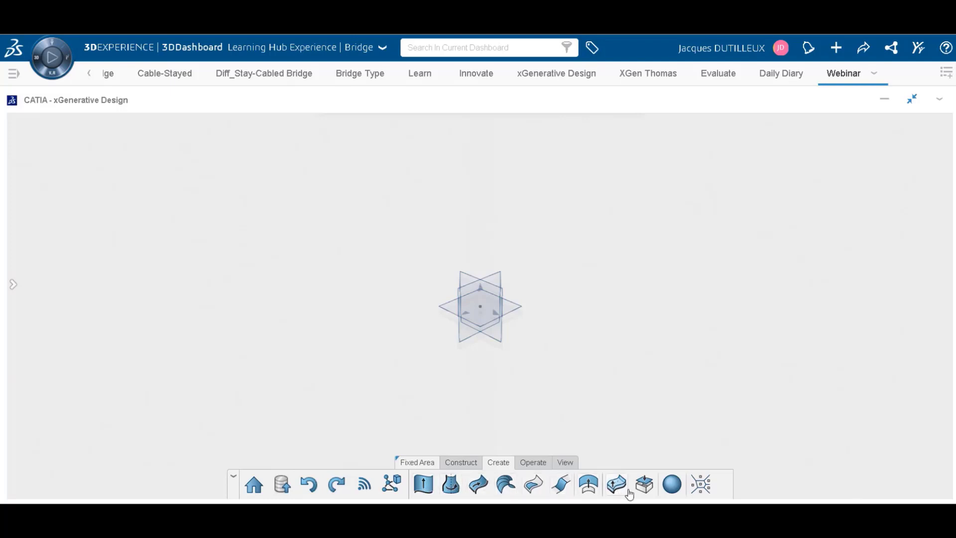
click(534, 463)
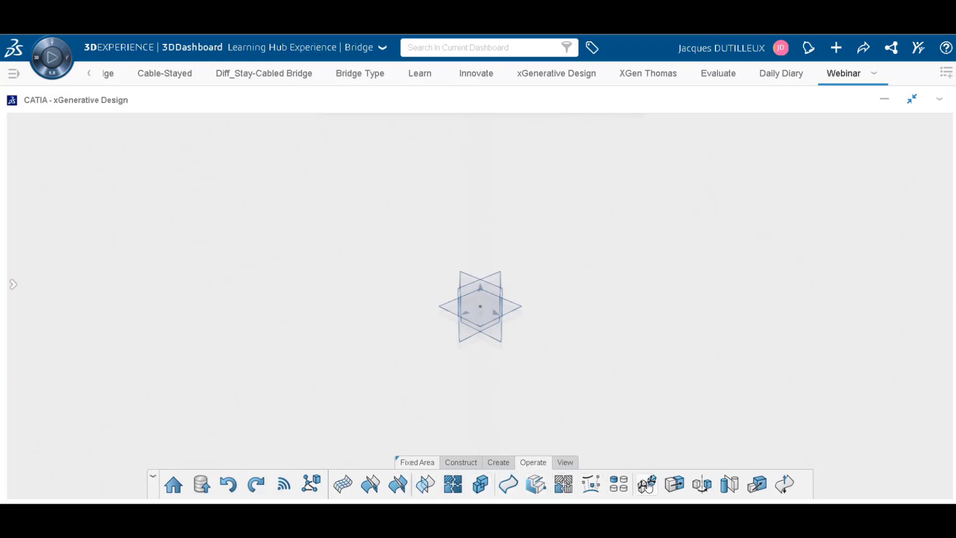
click(566, 463)
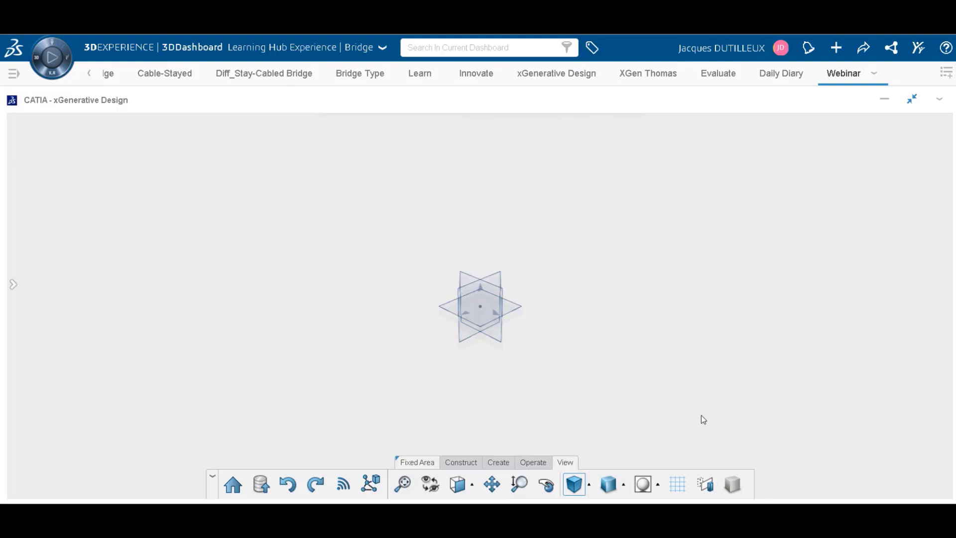
Open the Graph Editor and move its window down until its title bar is accessible.
click(371, 484)
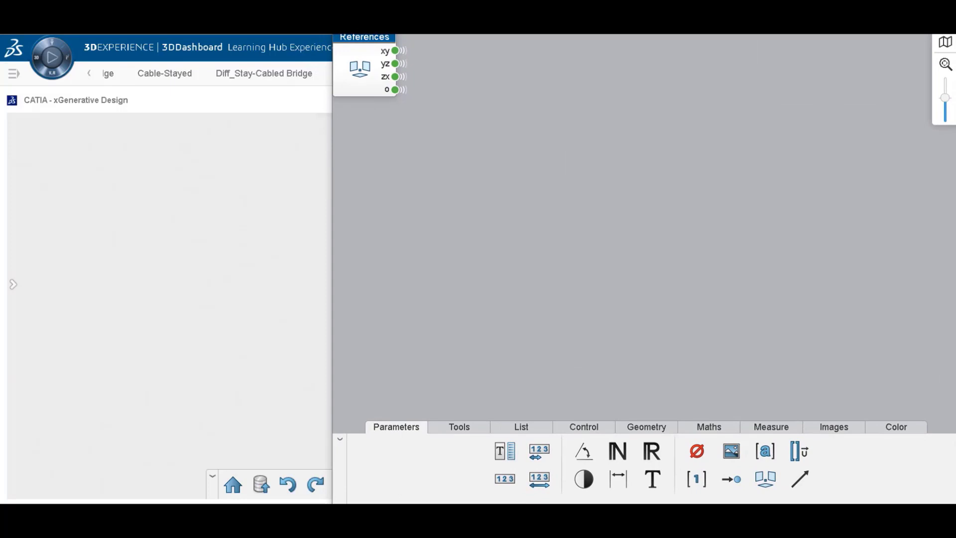
drag(563, 0, 562, 38)
click(243, 210)
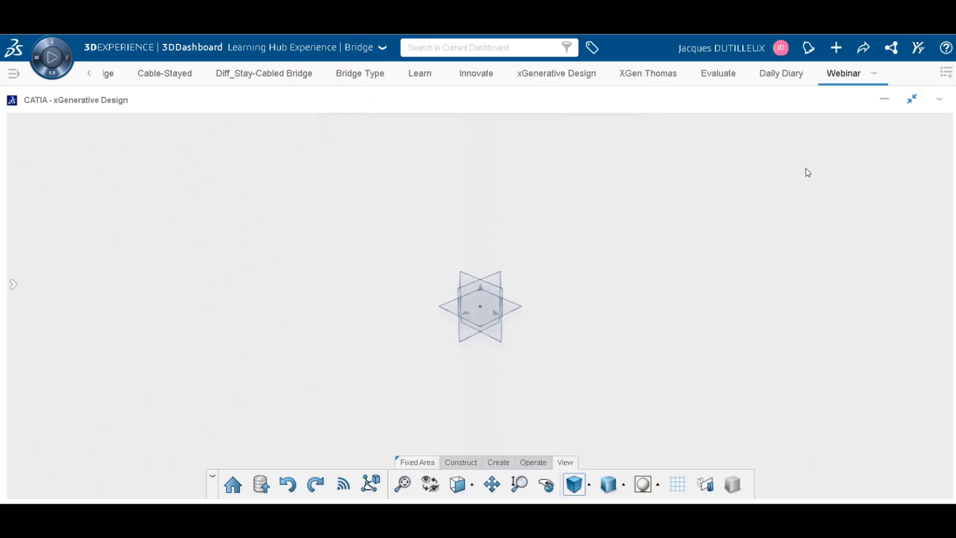
key(alt+Tab)
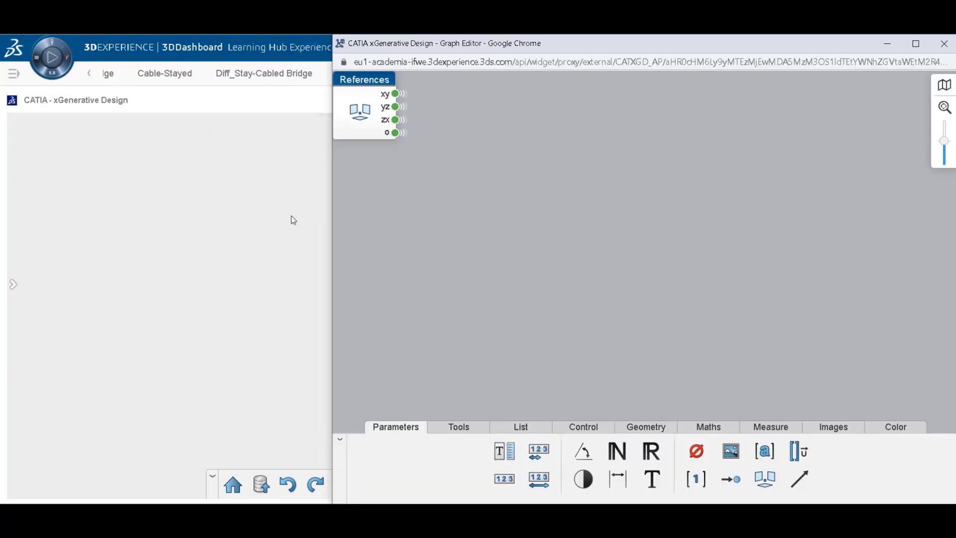
Place the 3D model window beside the Graph Editor and narrow it so both windows are visible.
click(248, 224)
drag(543, 6, 321, 12)
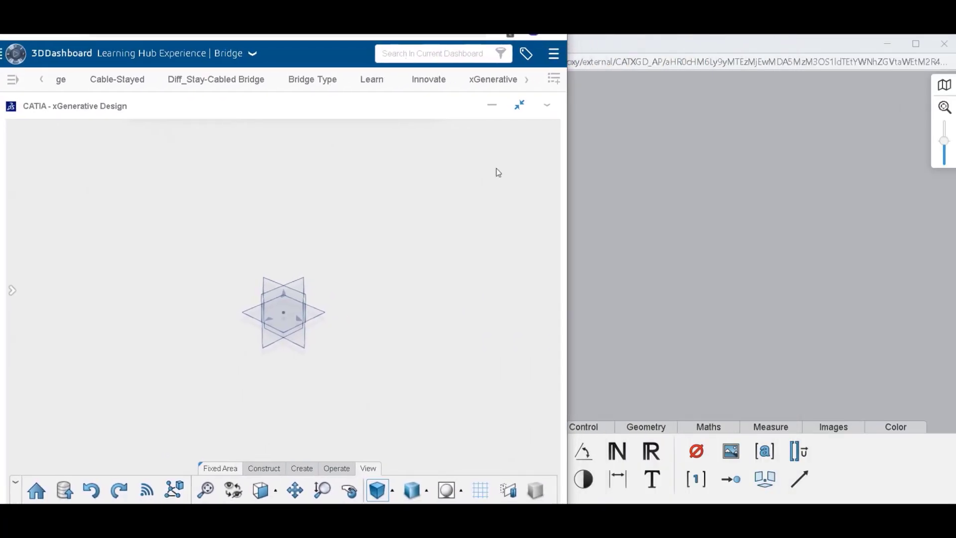
drag(568, 214, 370, 228)
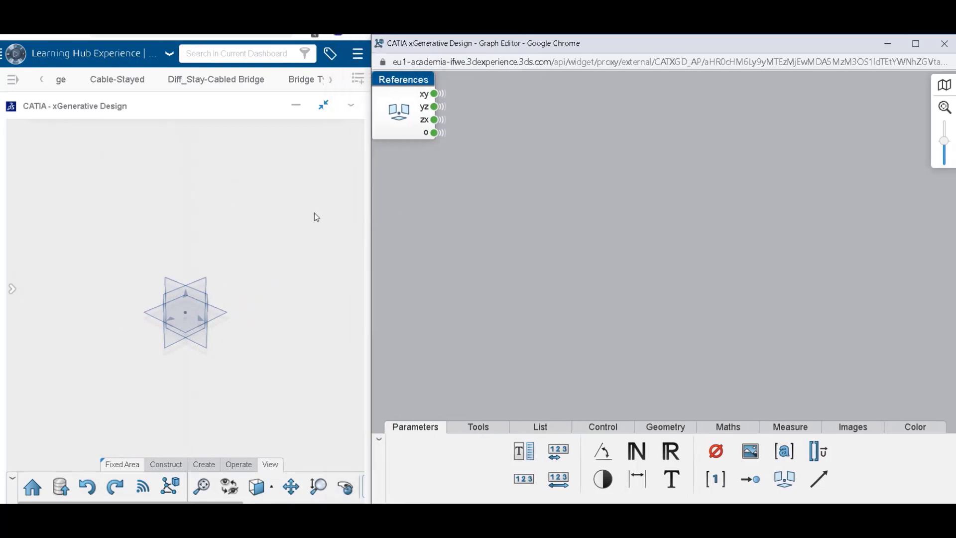
click(235, 193)
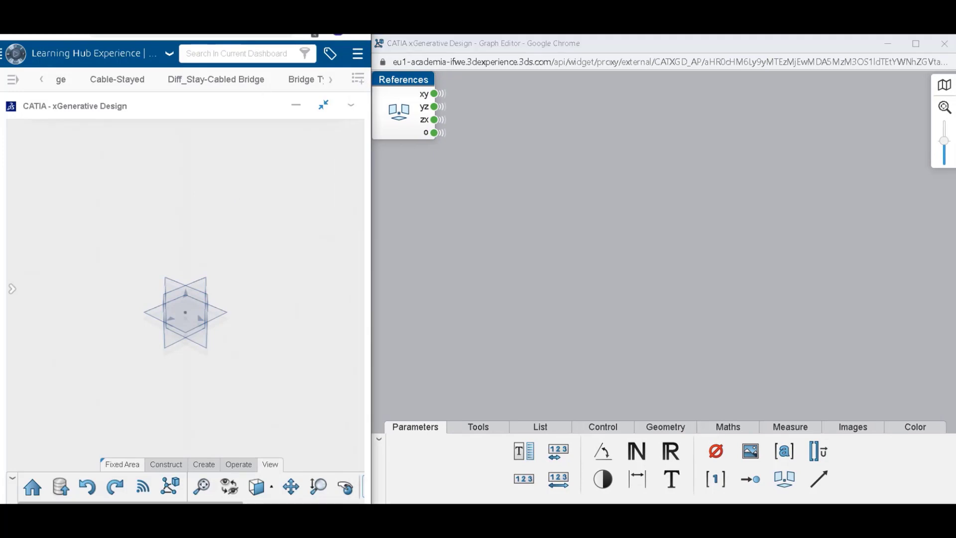
drag(235, 20, 236, 20)
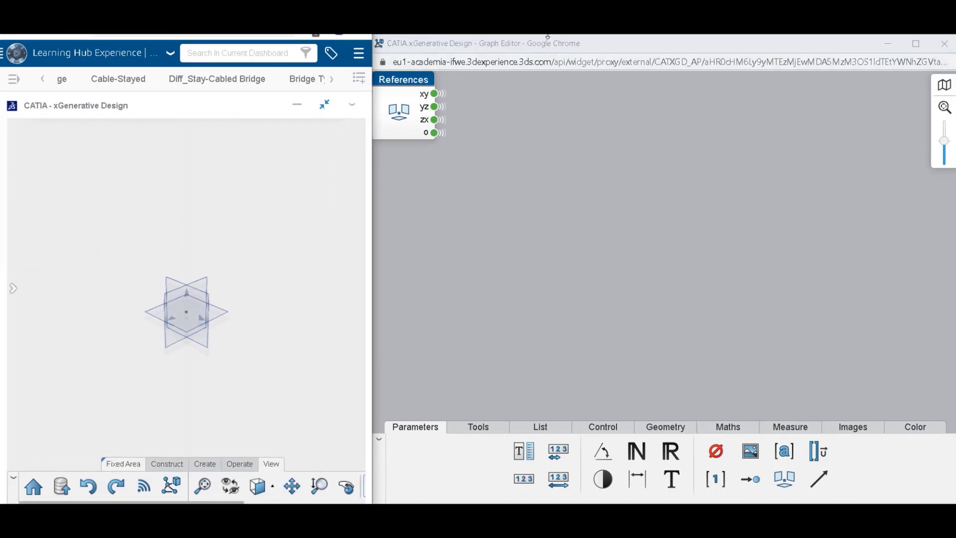
Look over the Graph Editor's tools, list and control operators, and adjust its window to reveal the full operator area and search field.
click(535, 182)
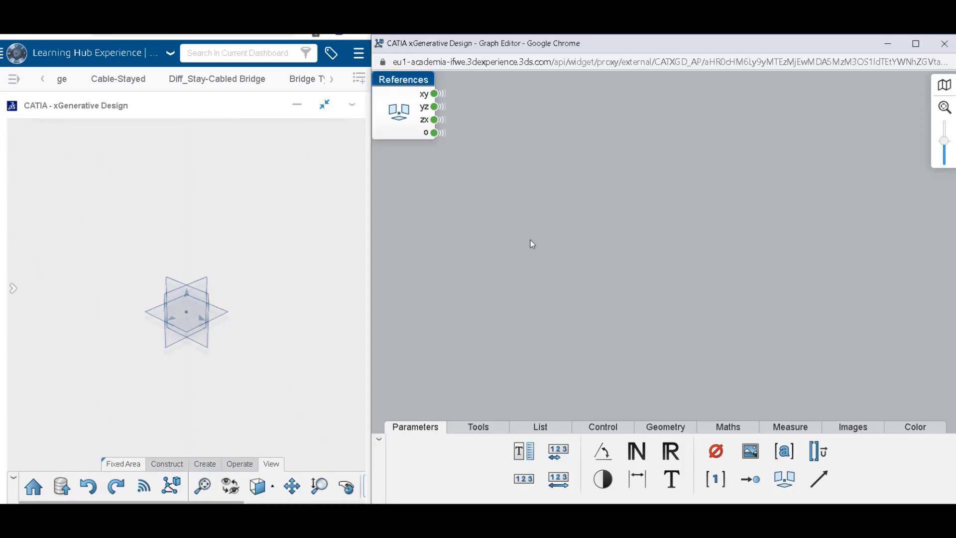
click(473, 428)
click(538, 429)
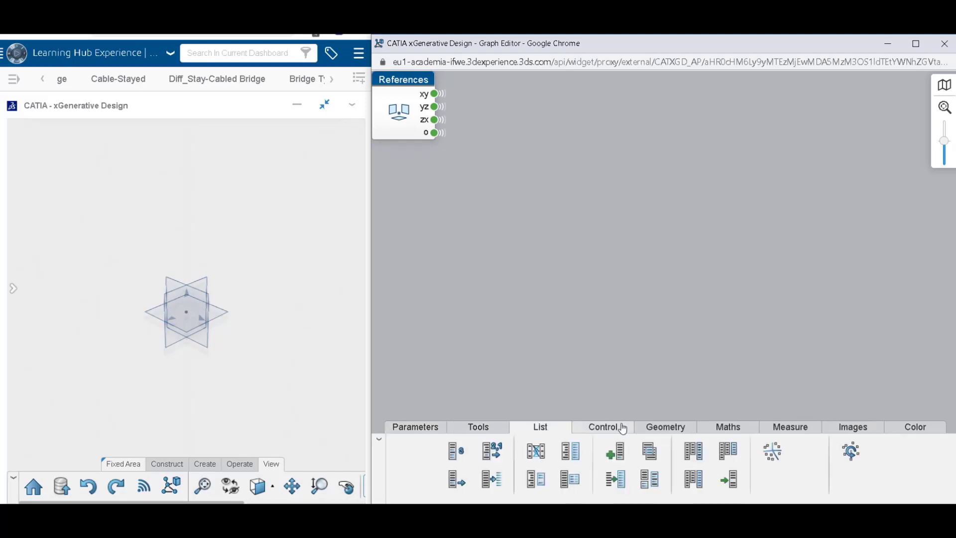
click(615, 431)
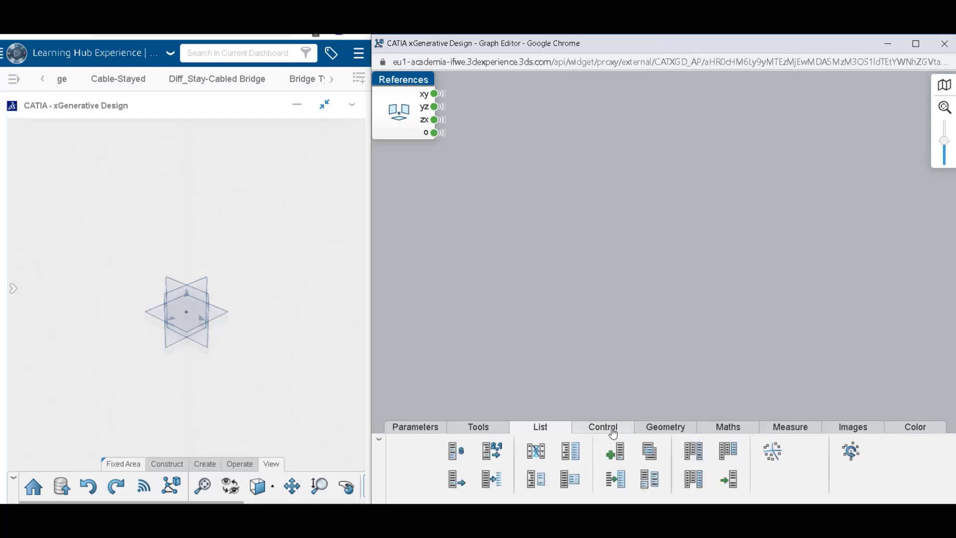
click(614, 432)
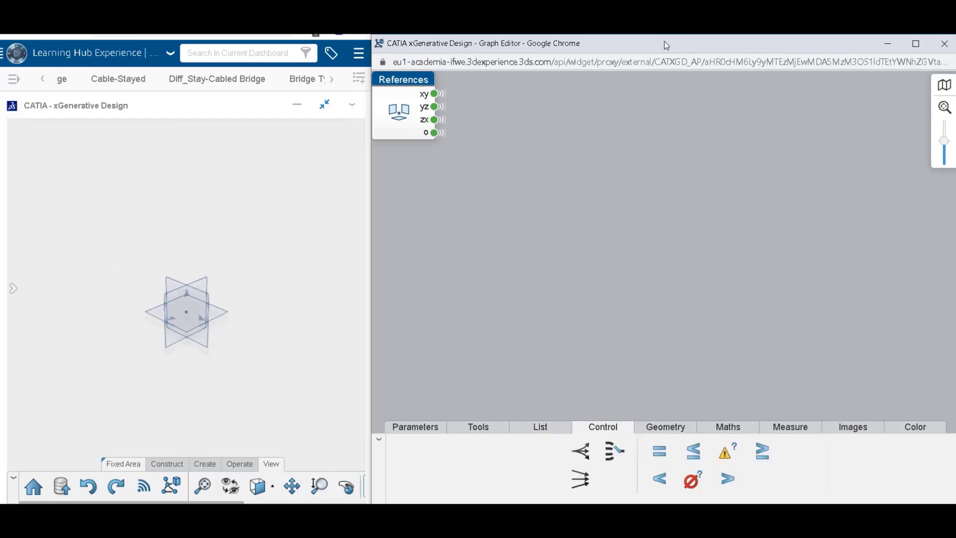
mouse_move(665, 43)
mouse_down()
mouse_move(664, 1)
mouse_move(659, 37)
mouse_up()
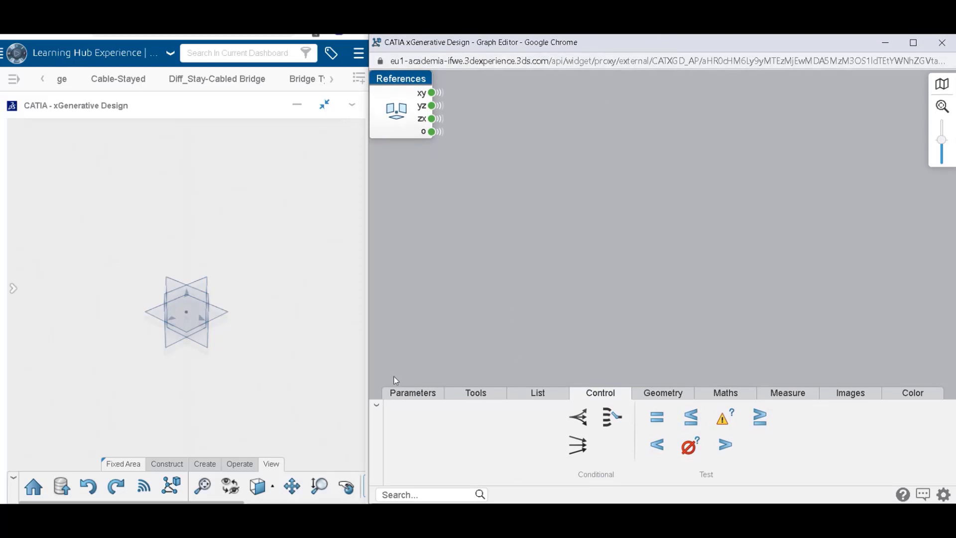
Examine the operators offered in every Graph Editor category, from Parameters, Tools and List through Geometry and Maths to Images and Color.
click(421, 396)
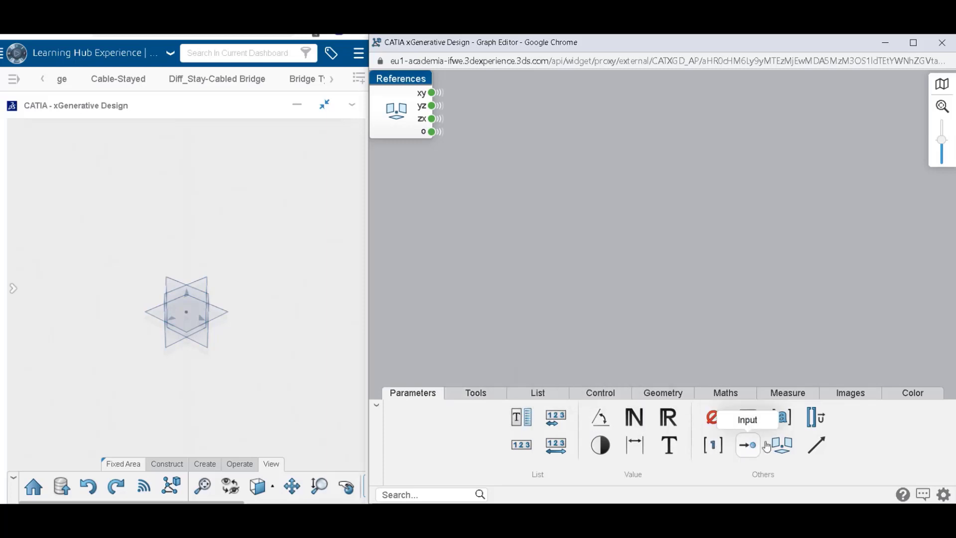
click(477, 394)
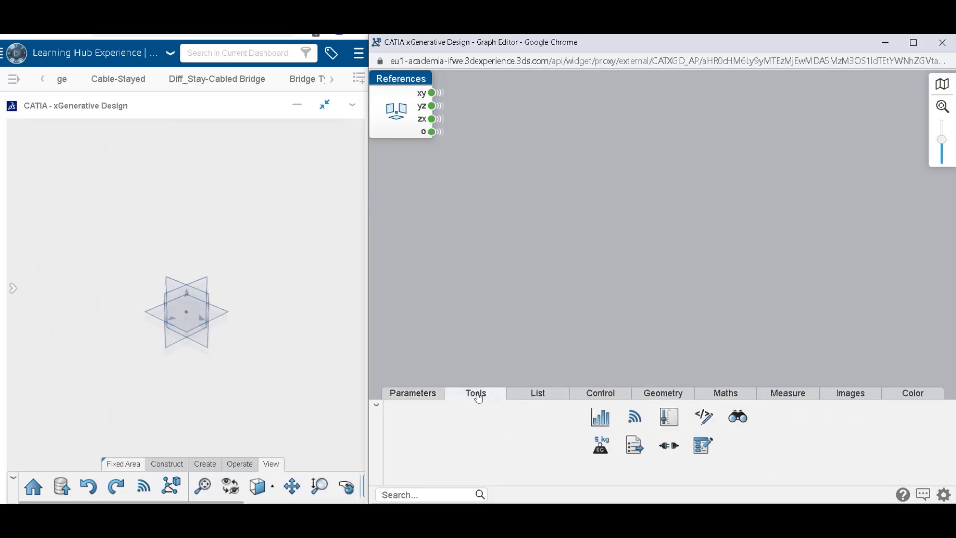
click(532, 393)
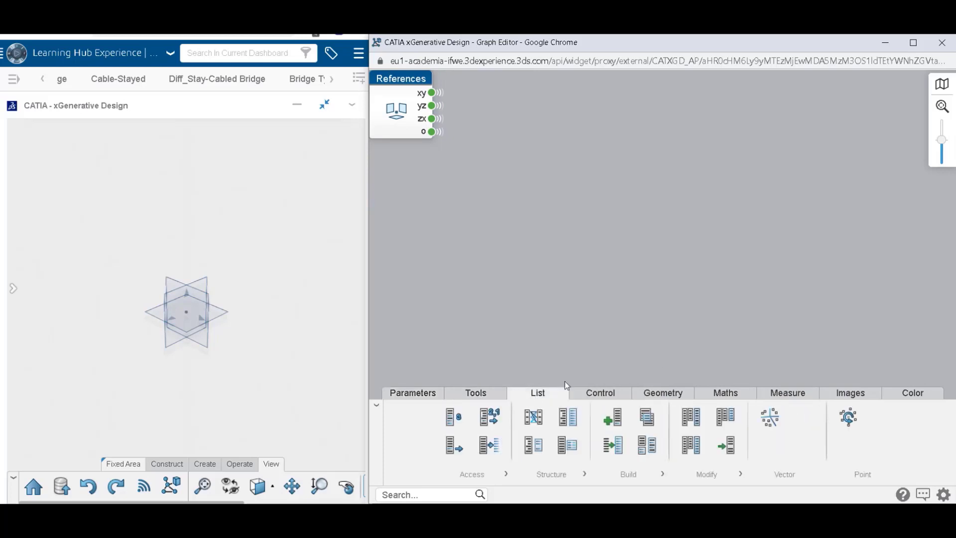
click(609, 397)
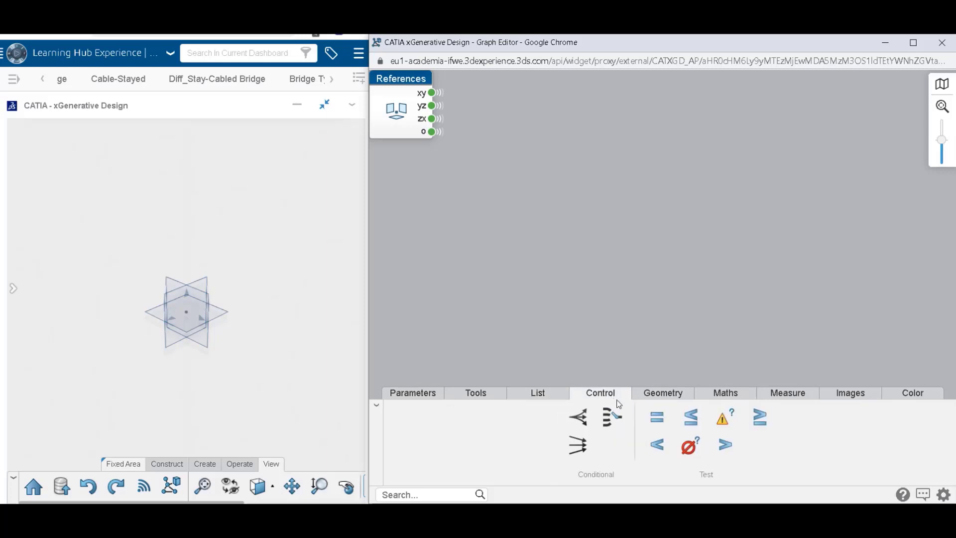
click(666, 394)
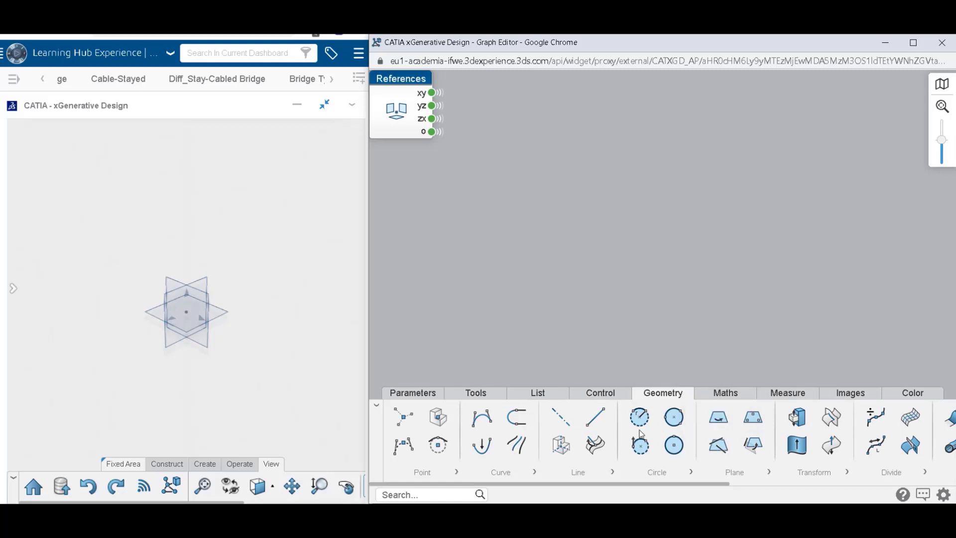
click(742, 394)
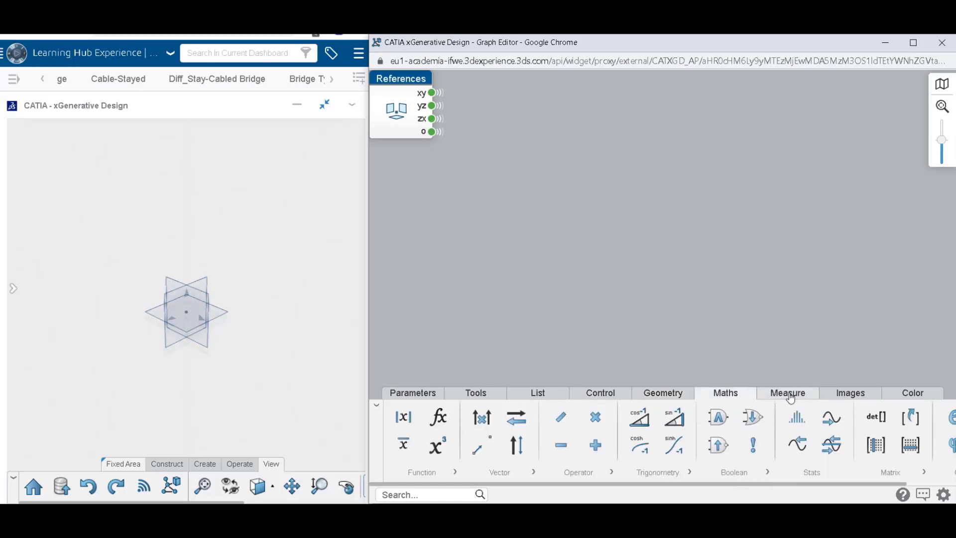
click(788, 393)
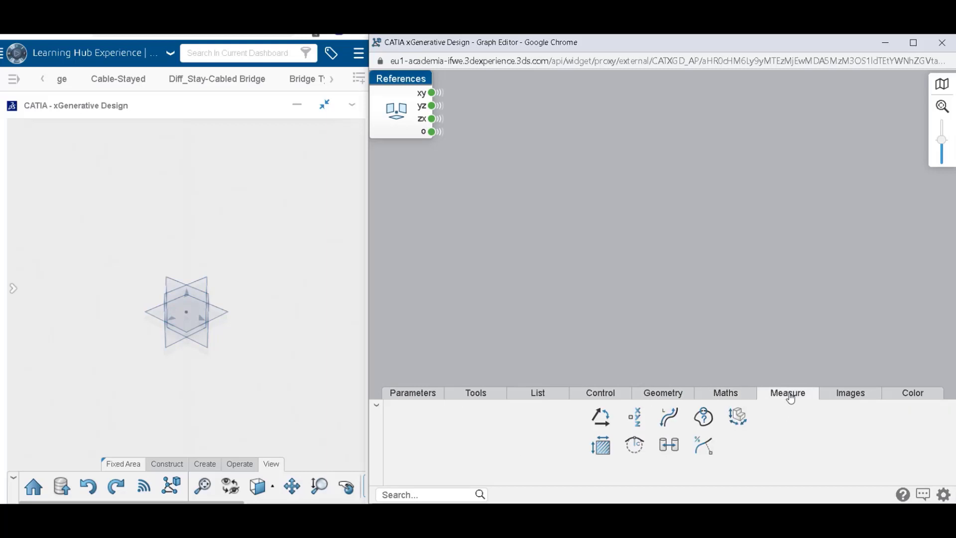
click(845, 401)
click(906, 396)
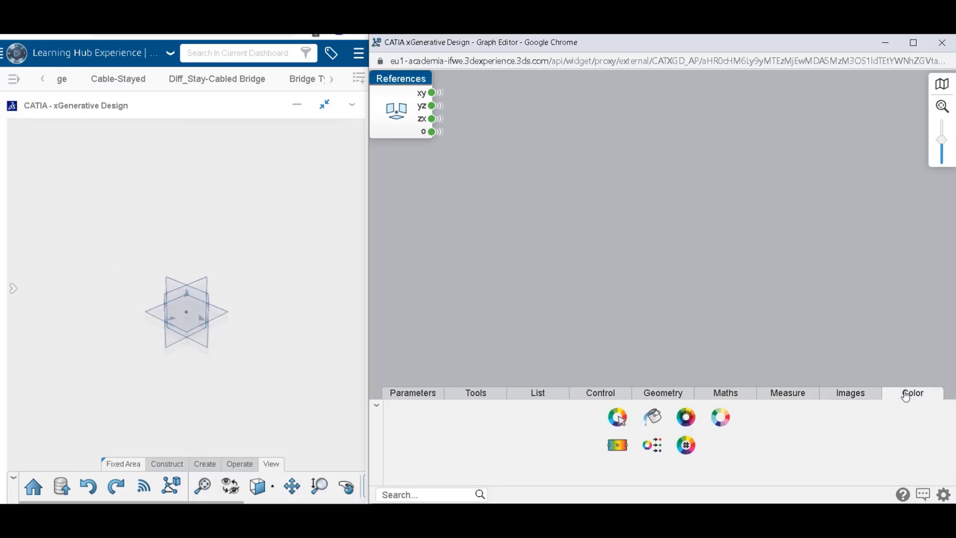
Show all geometry operators for points, read the Point on Plane description, and add a Point on Plane node to the graph.
click(658, 394)
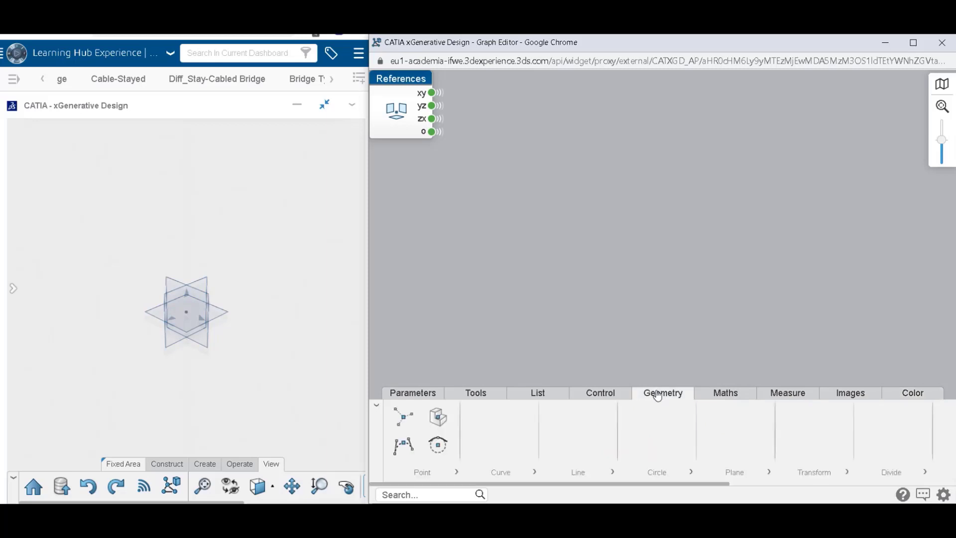
click(457, 471)
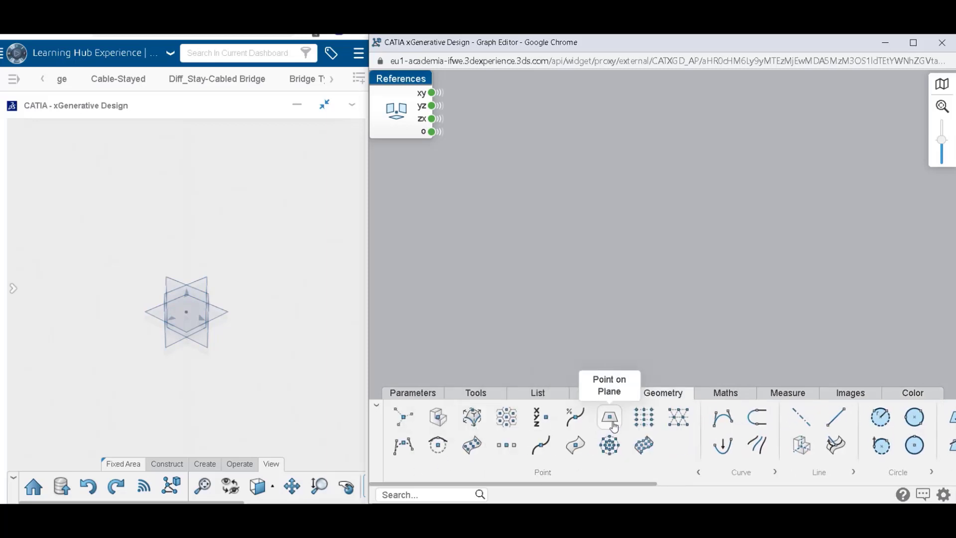
mouse_move(612, 424)
mouse_down()
mouse_move(692, 256)
mouse_move(610, 421)
mouse_up()
mouse_move(612, 417)
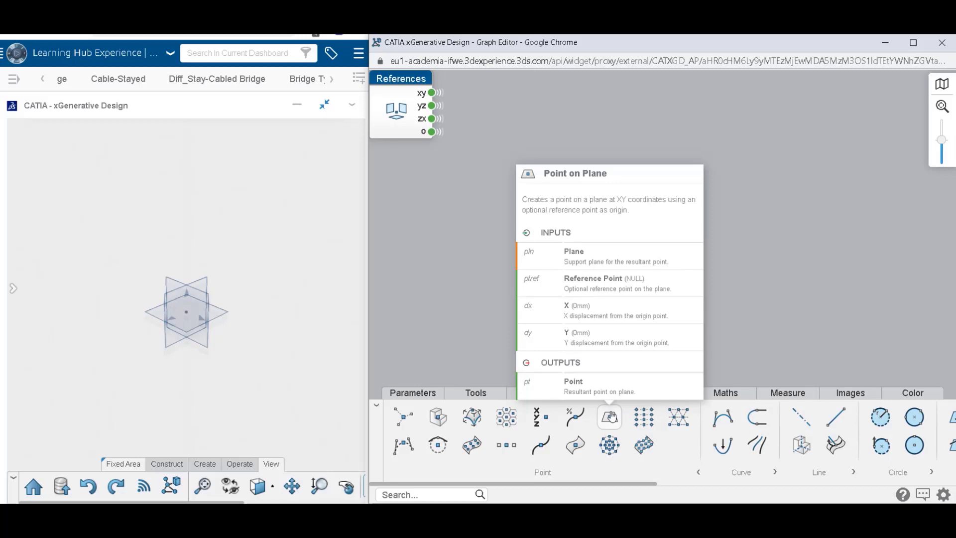
click(612, 419)
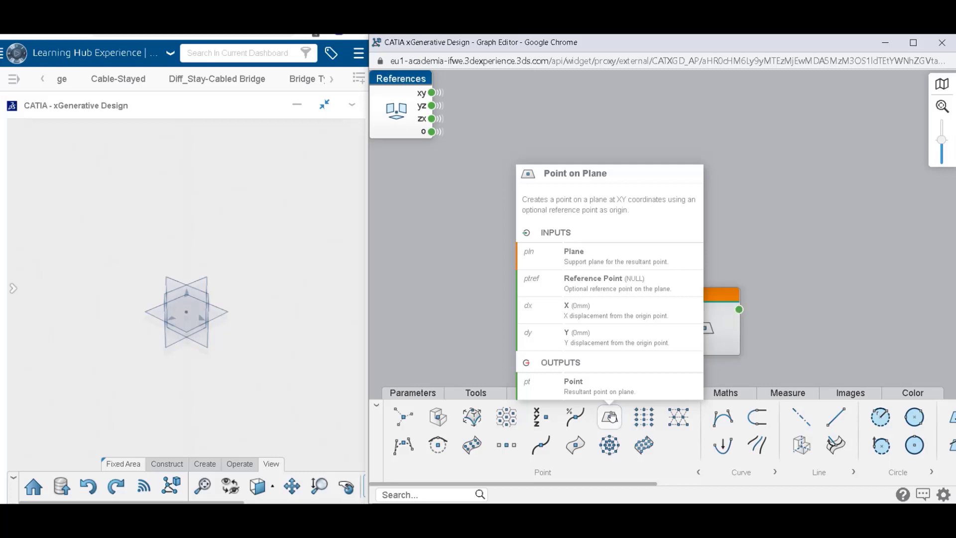
Place a second Point on Plane node above the first, try its visibility, activation and duplication options, and delete it.
drag(610, 424, 617, 168)
mouse_move(662, 176)
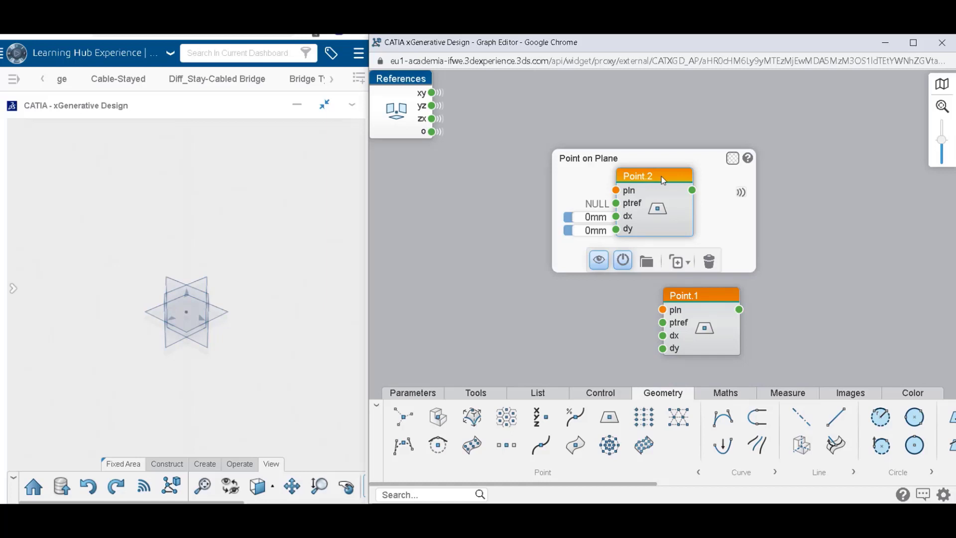
click(599, 262)
click(628, 262)
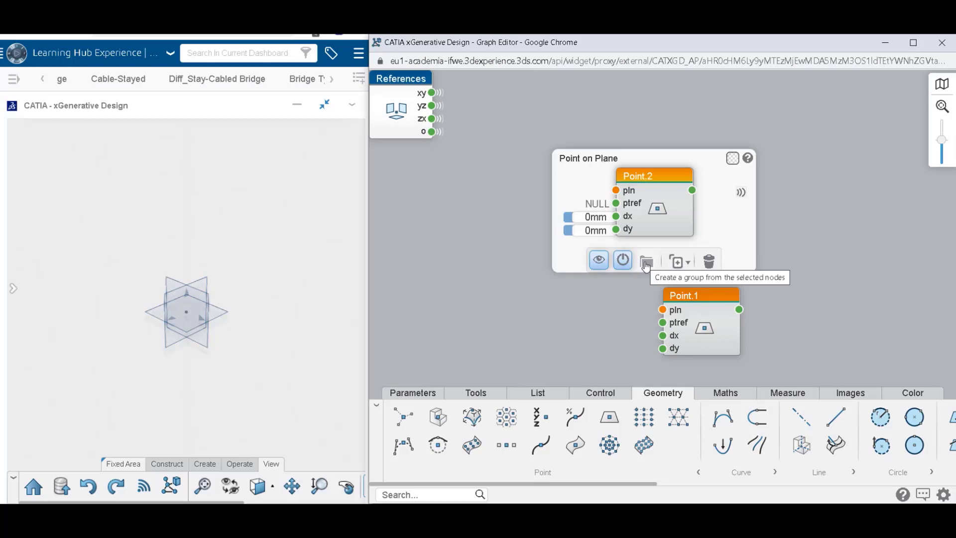
mouse_move(677, 268)
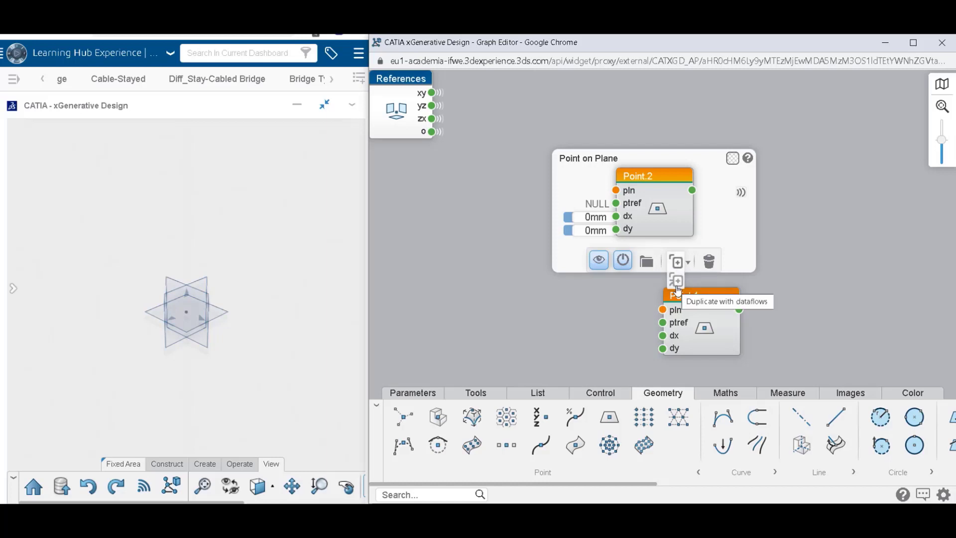
click(710, 263)
Move the Point.1 node level with the References node, leaving space between them for connections.
drag(710, 294, 638, 109)
middle_drag(513, 141, 551, 254)
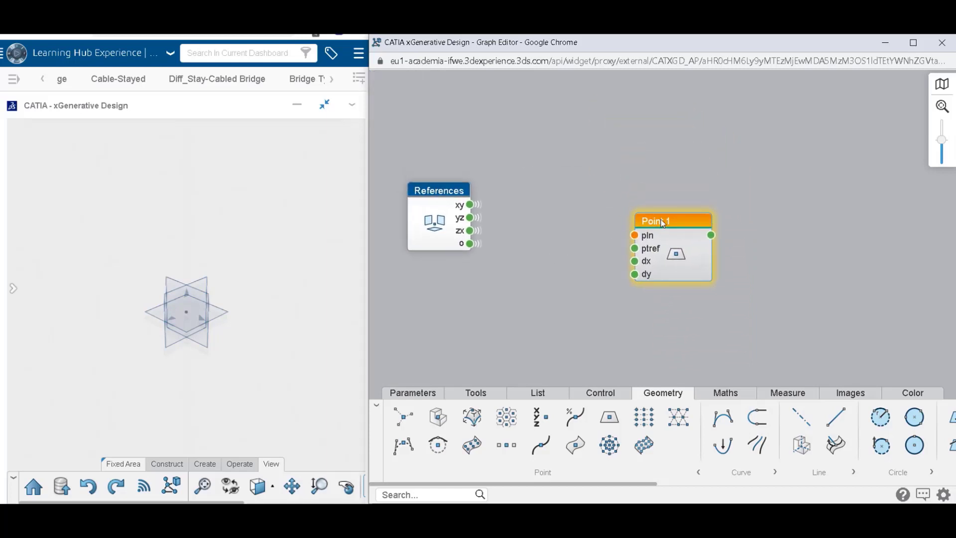
drag(662, 220, 639, 188)
click(622, 153)
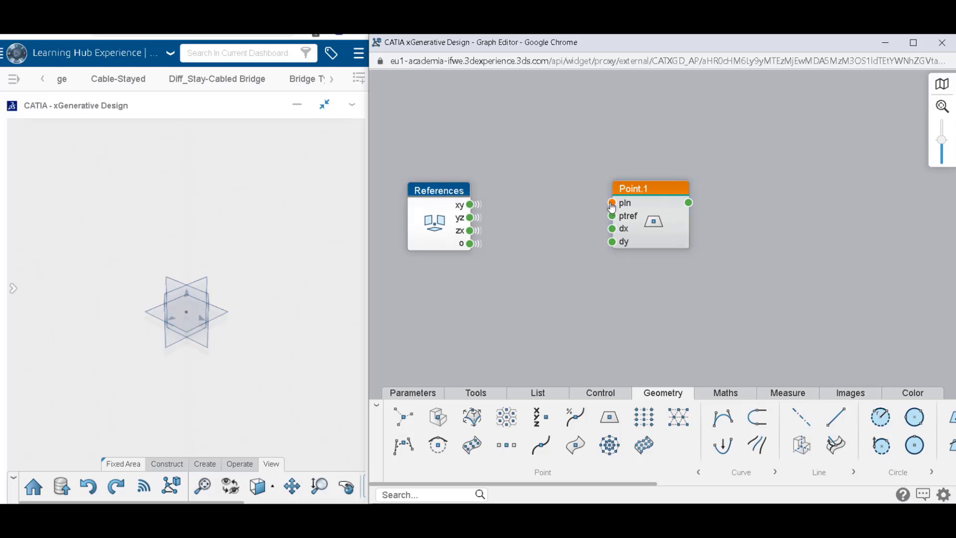
Try linking the References node's xy output to the pln input of Point.1, and remove the link.
mouse_move(617, 209)
drag(585, 204, 614, 204)
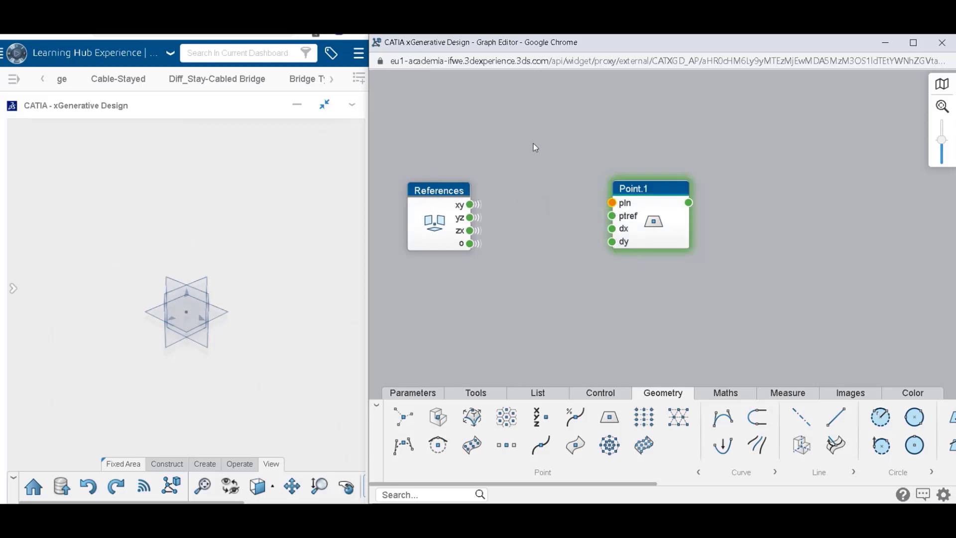
click(470, 205)
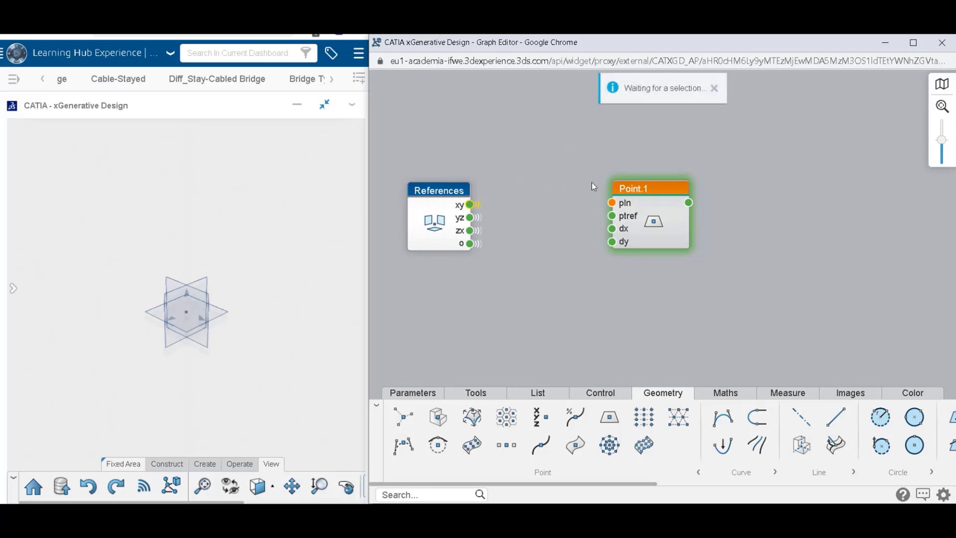
click(611, 204)
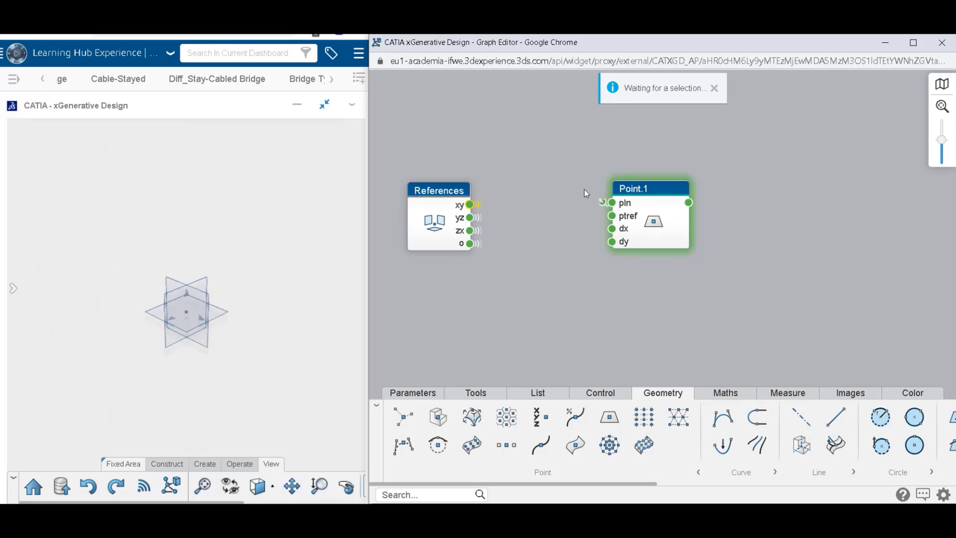
click(715, 88)
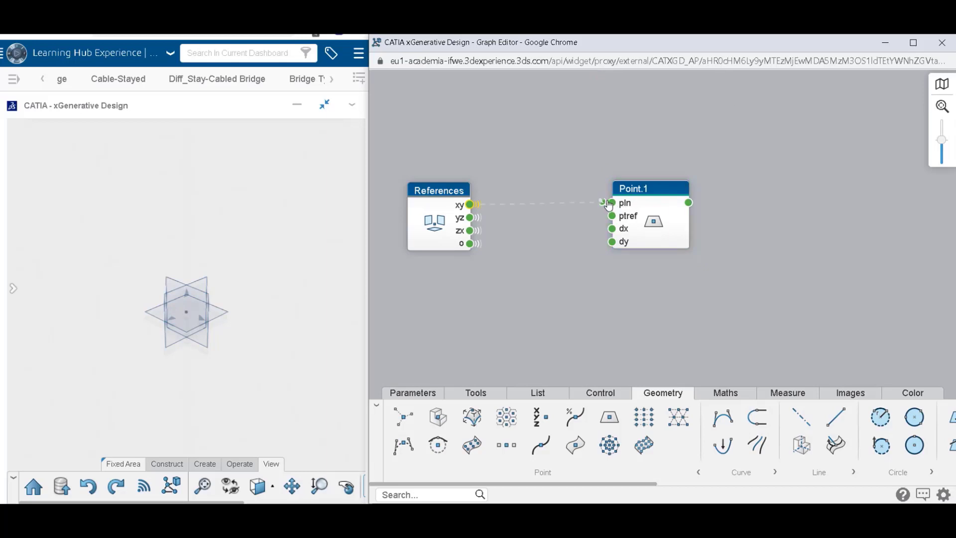
drag(536, 155, 536, 156)
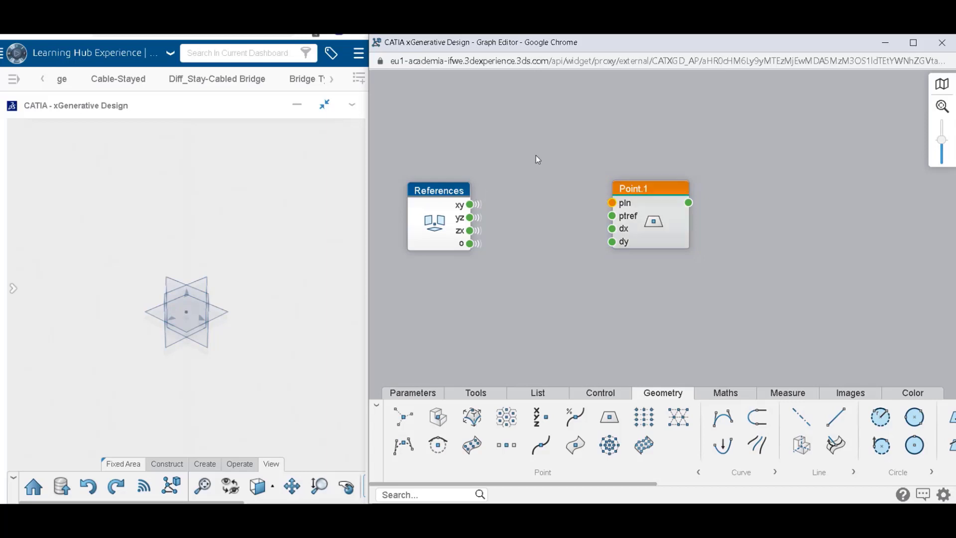
Connect Point.1's pln input to a global variable, trying different reference planes and settling on References.xy.
click(612, 204)
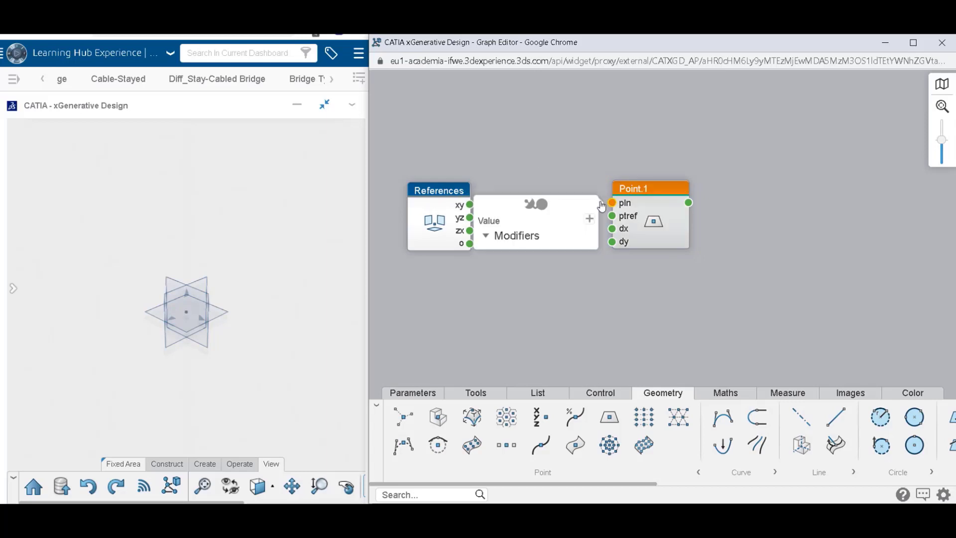
click(531, 204)
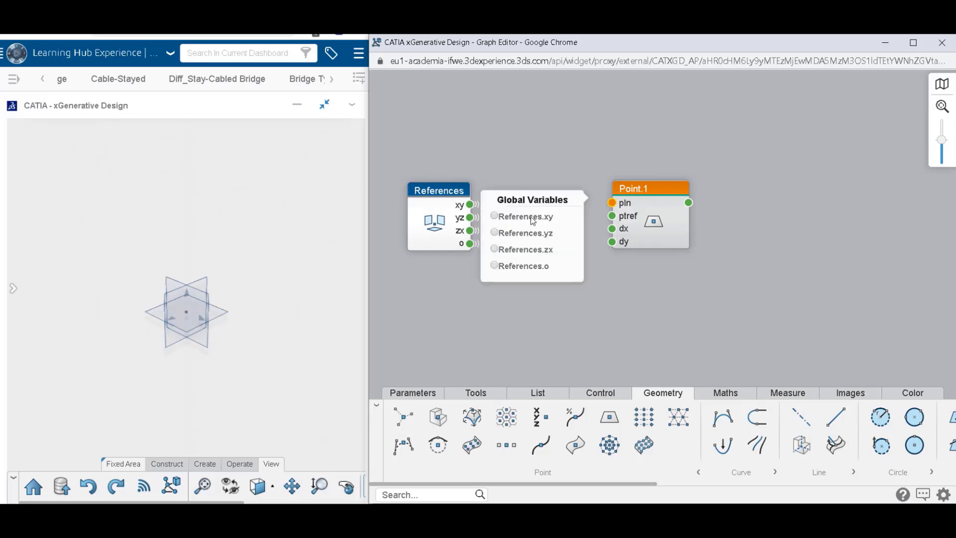
click(533, 218)
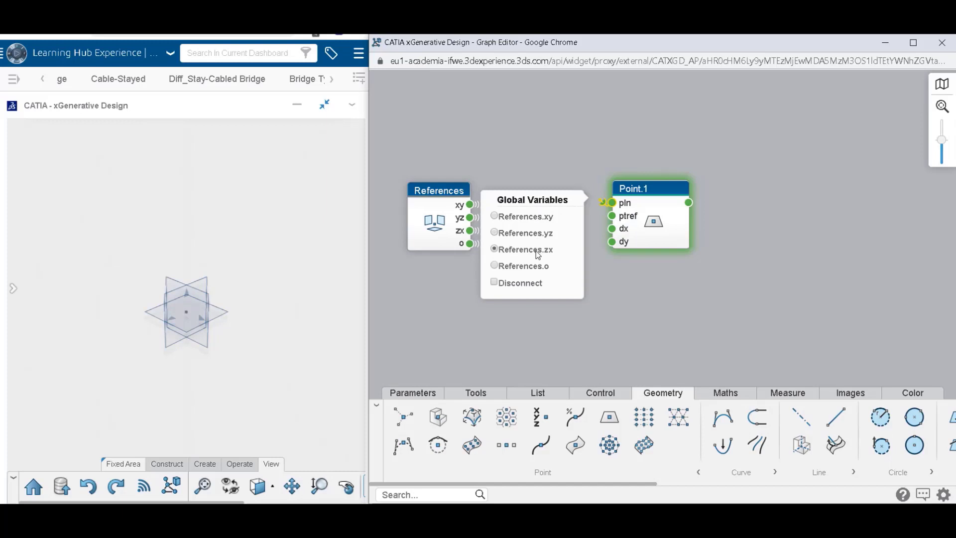
click(537, 267)
click(534, 172)
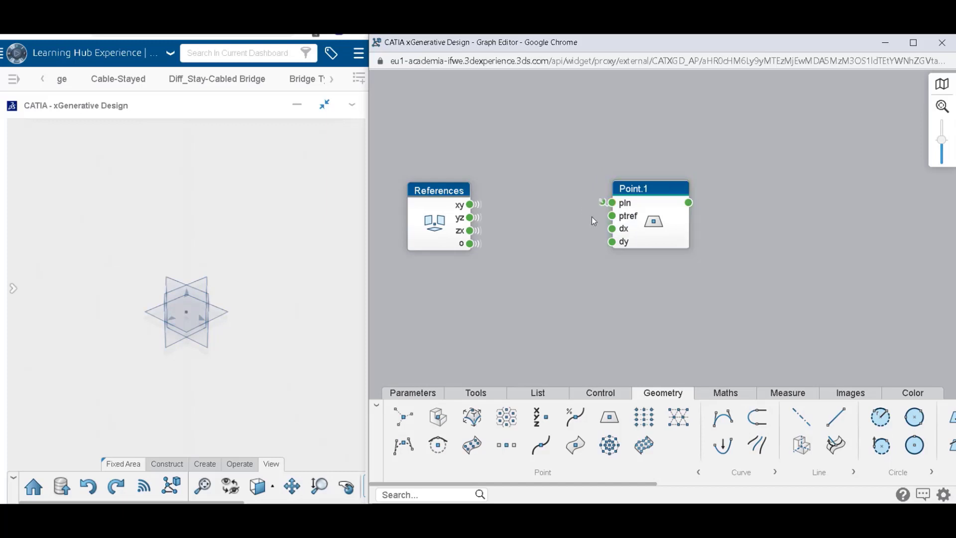
mouse_move(659, 209)
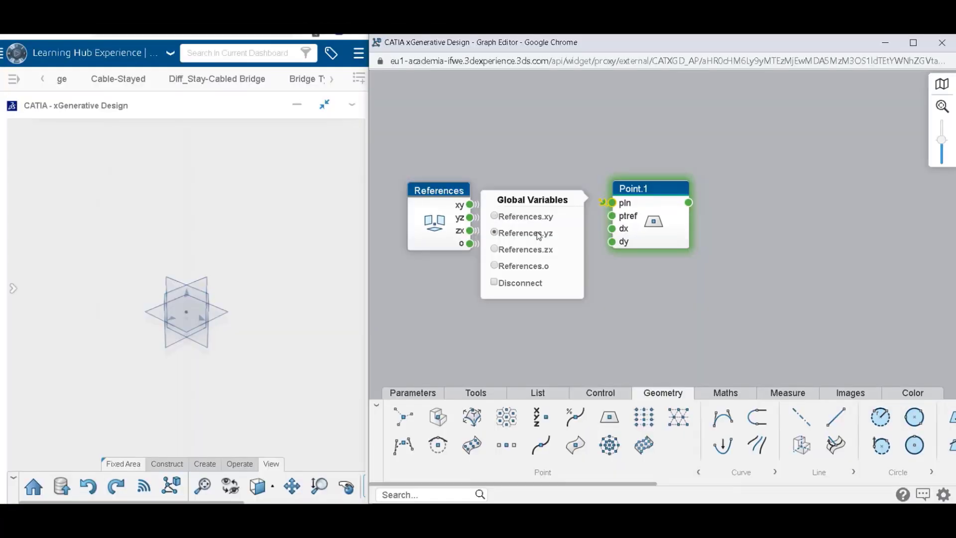
click(537, 265)
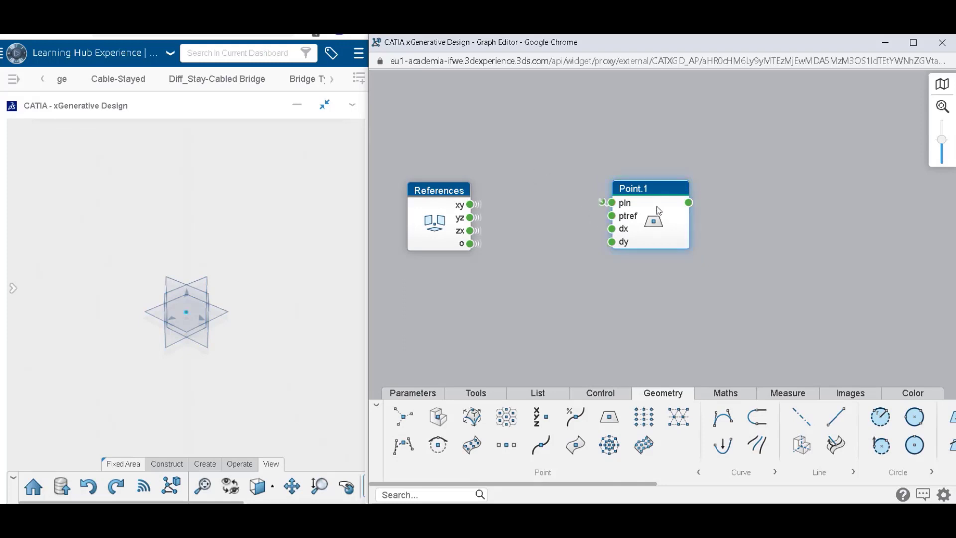
mouse_move(659, 211)
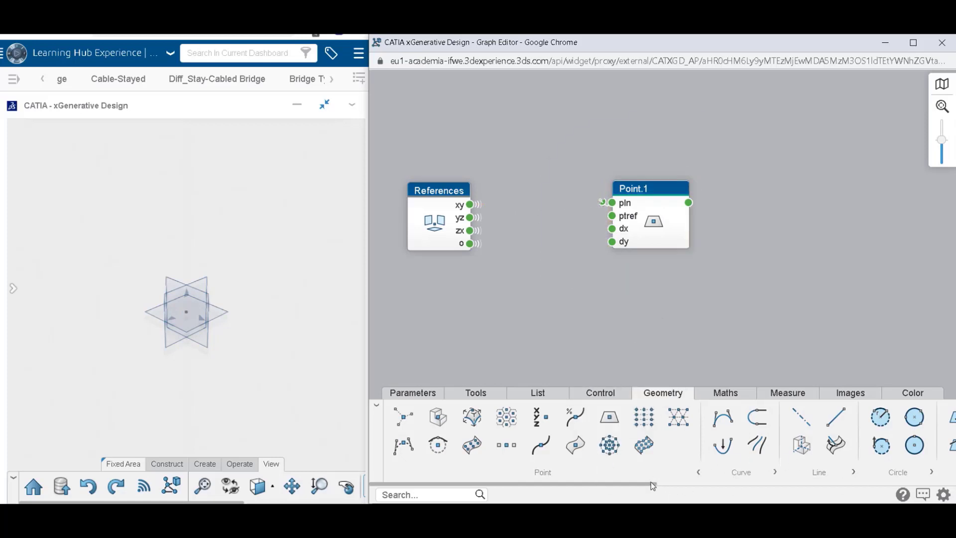
Show all curve operators and place a Rectangle node beside Point.1.
drag(626, 487, 725, 487)
click(555, 474)
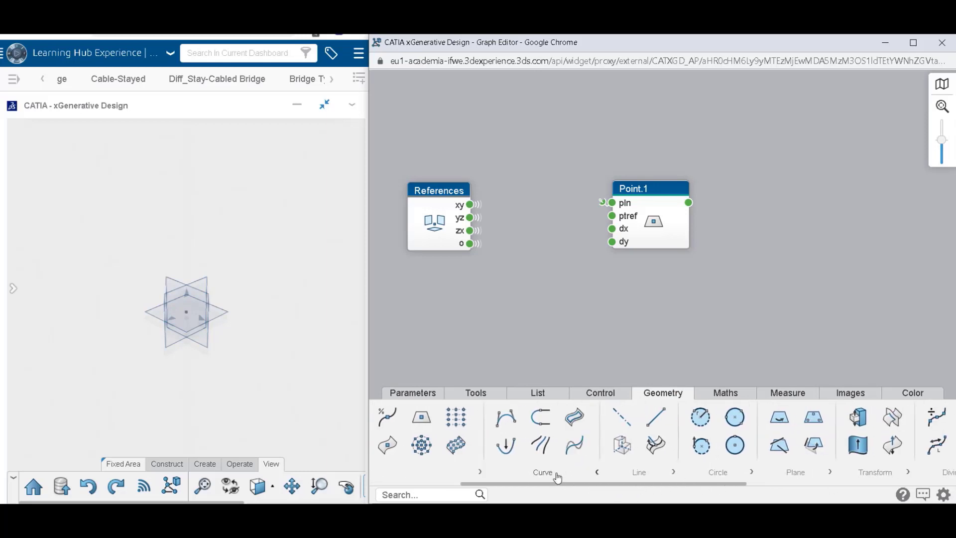
drag(574, 416, 813, 206)
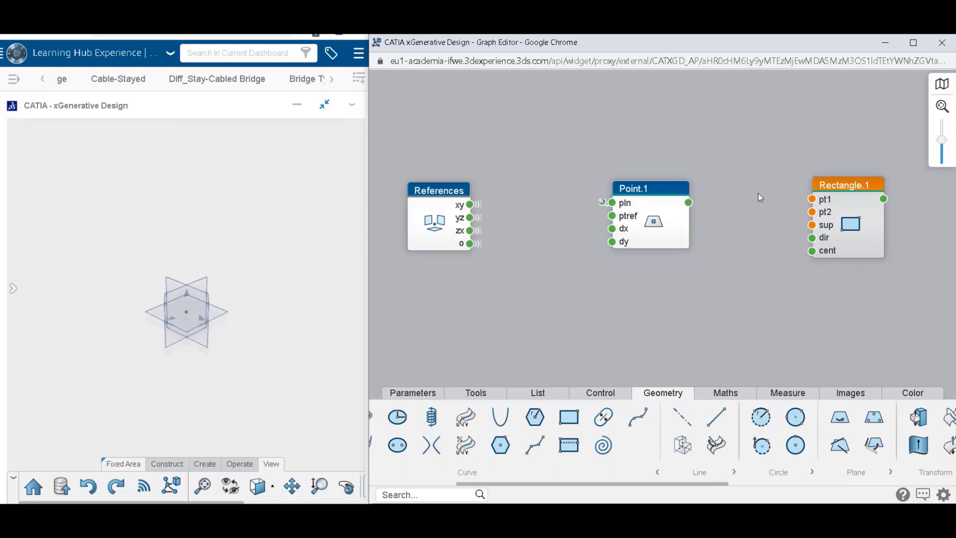
Connect Rectangle.1's pt1 to the global variable References.o, sup to References.xy, and pt2 to the output of Point.1.
click(812, 202)
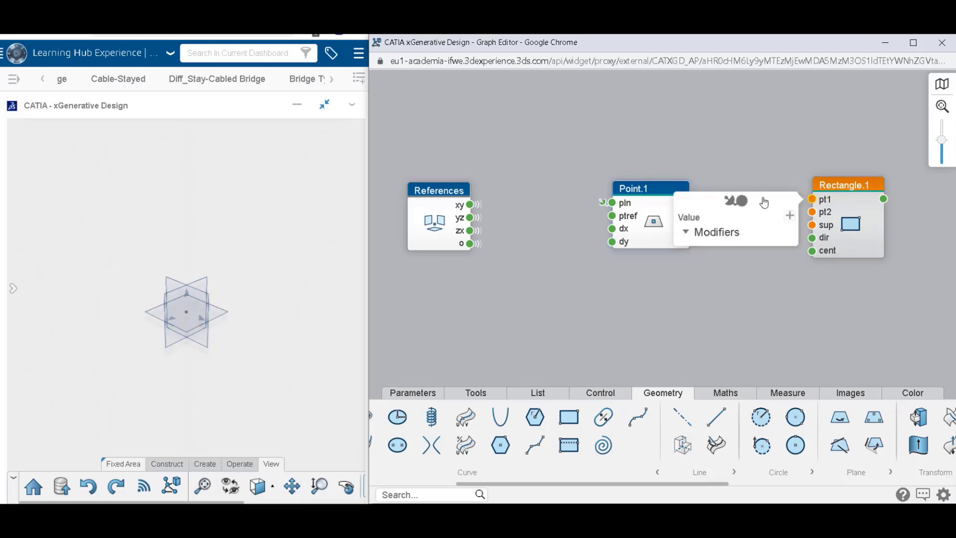
click(749, 203)
click(738, 264)
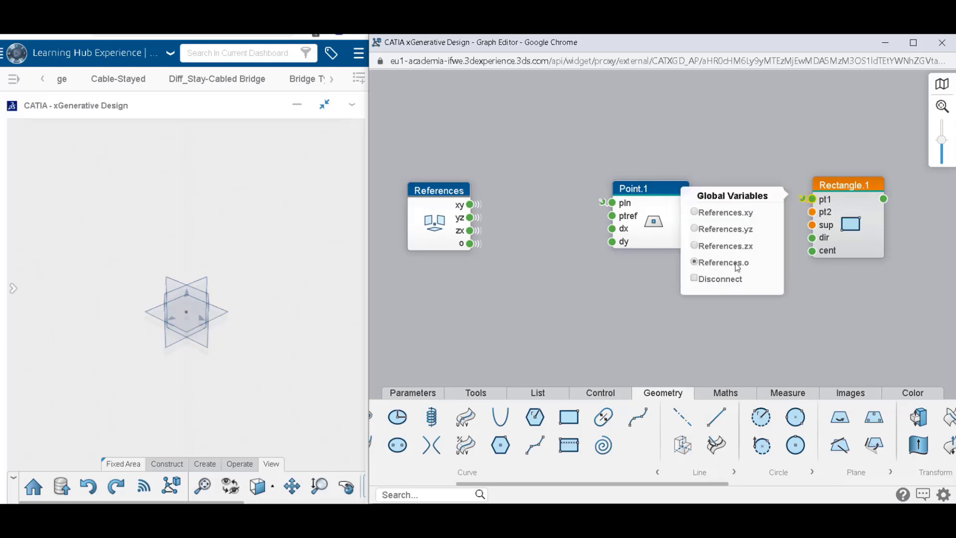
click(823, 306)
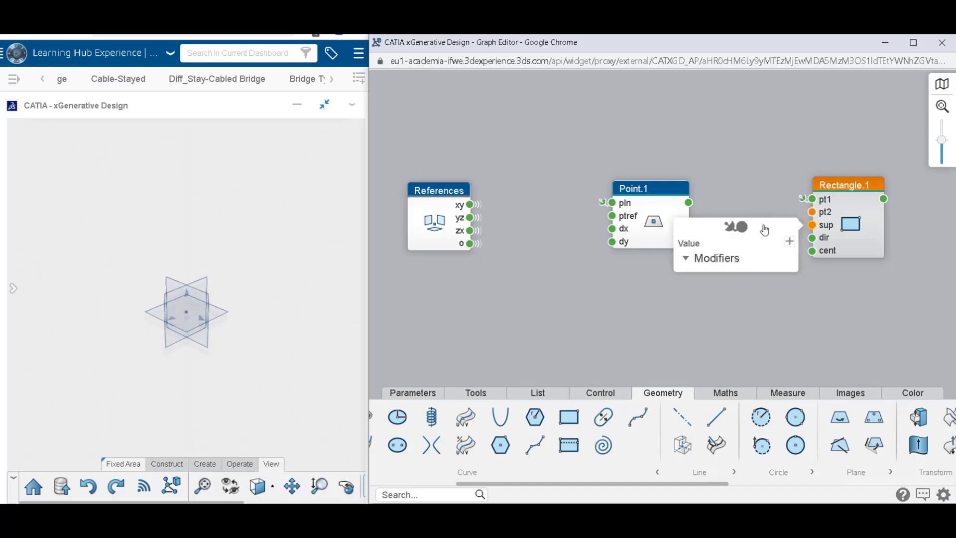
click(731, 240)
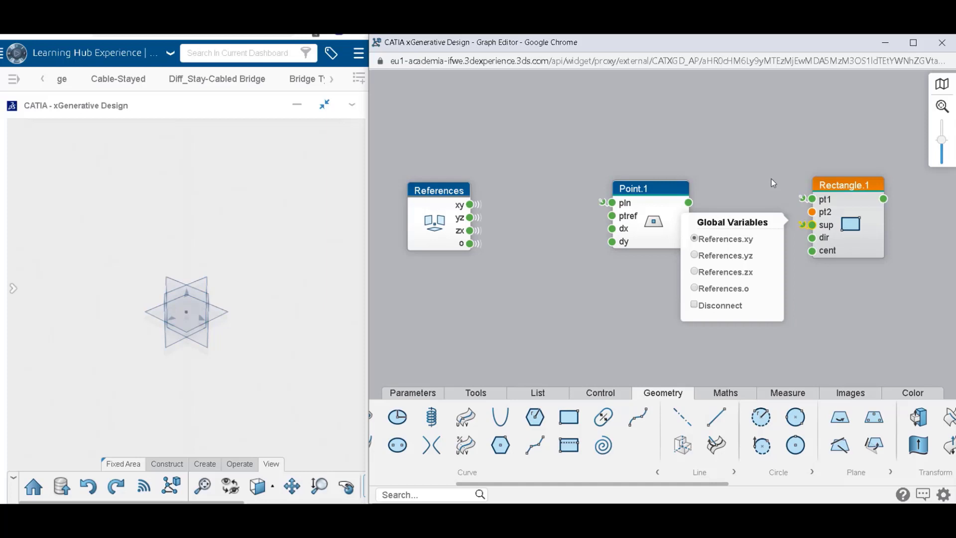
click(772, 180)
drag(688, 202, 812, 211)
Set Point.1's dx to 15.8 mm and its dy to 31.9 mm.
mouse_move(629, 225)
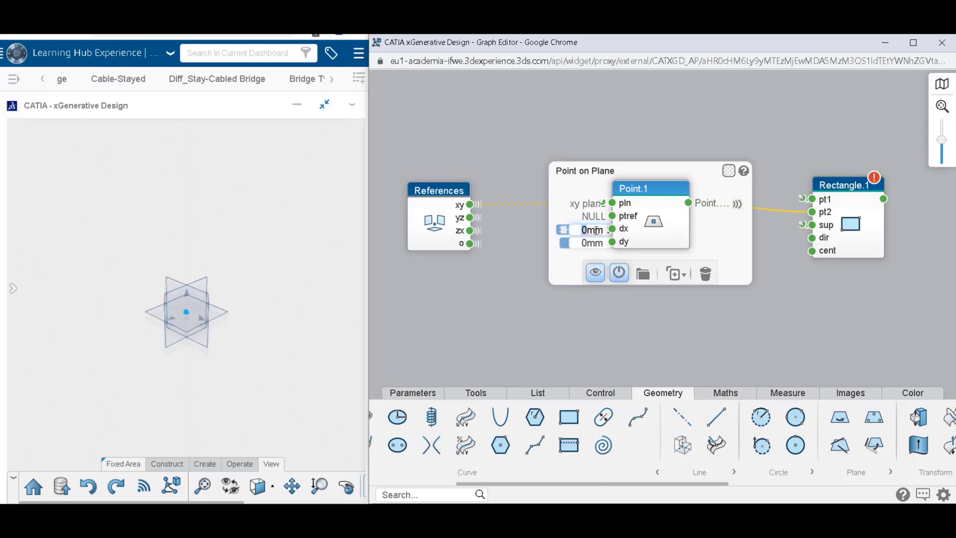
text(15.8)
click(589, 243)
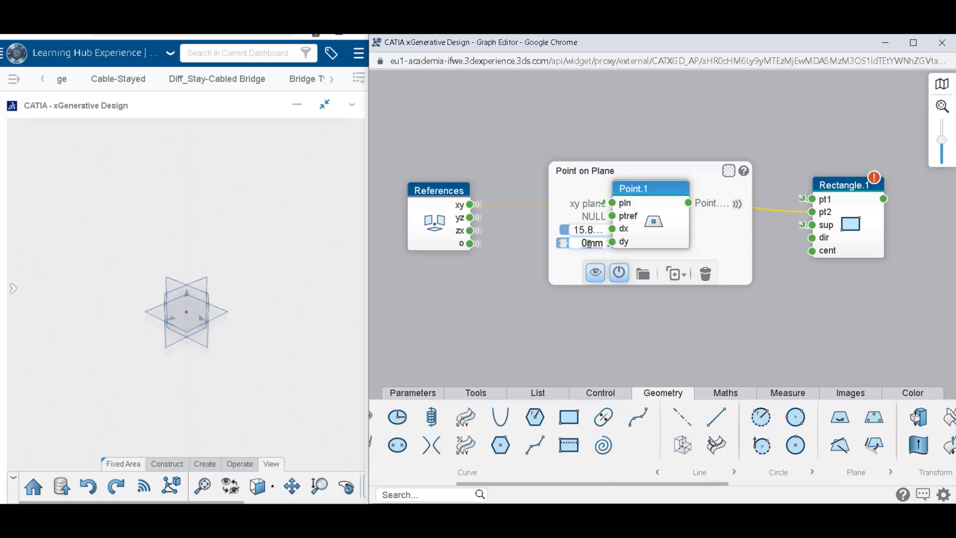
key(BackSpace)
text(3)
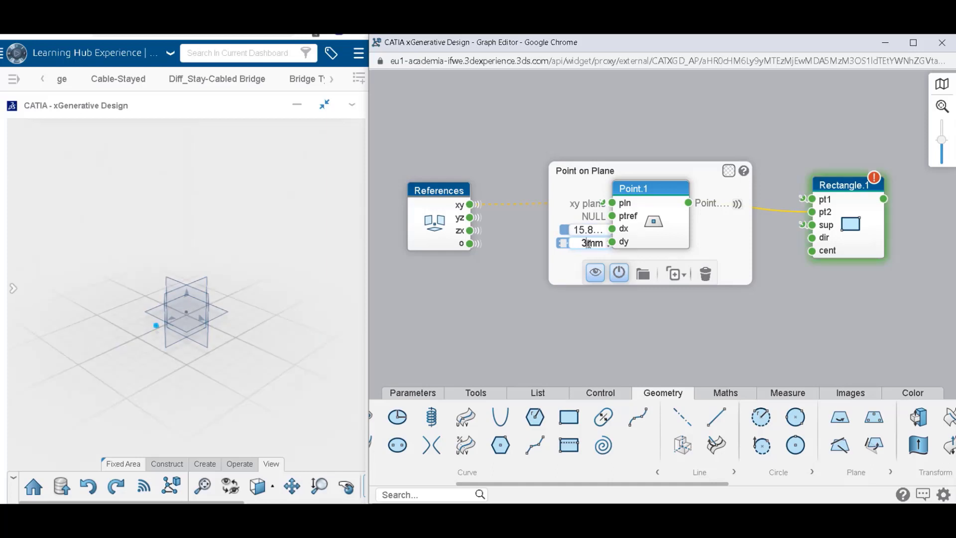
text(1.9)
key(Return)
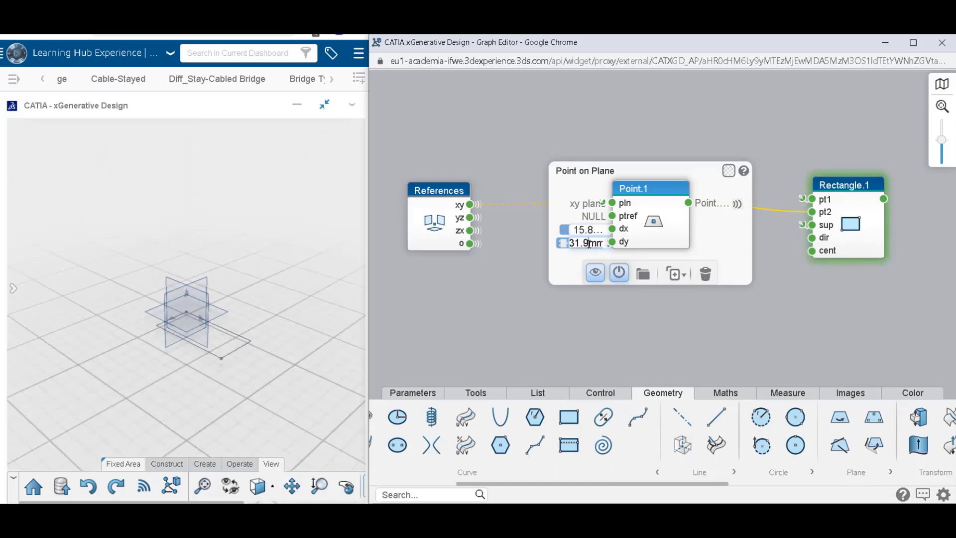
click(474, 323)
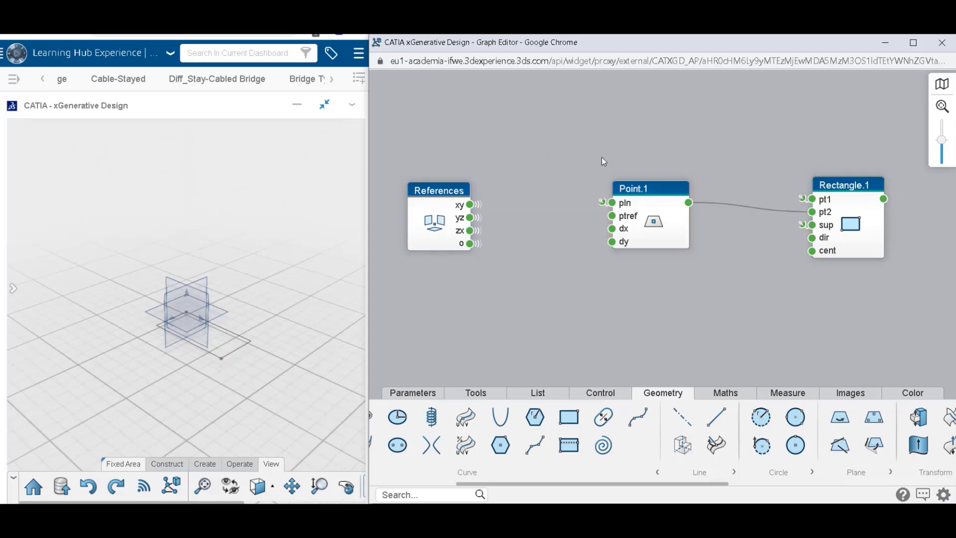
Highlight the Point.1 and Rectangle.1 nodes in turn to examine their matching geometry in the 3D view.
click(662, 207)
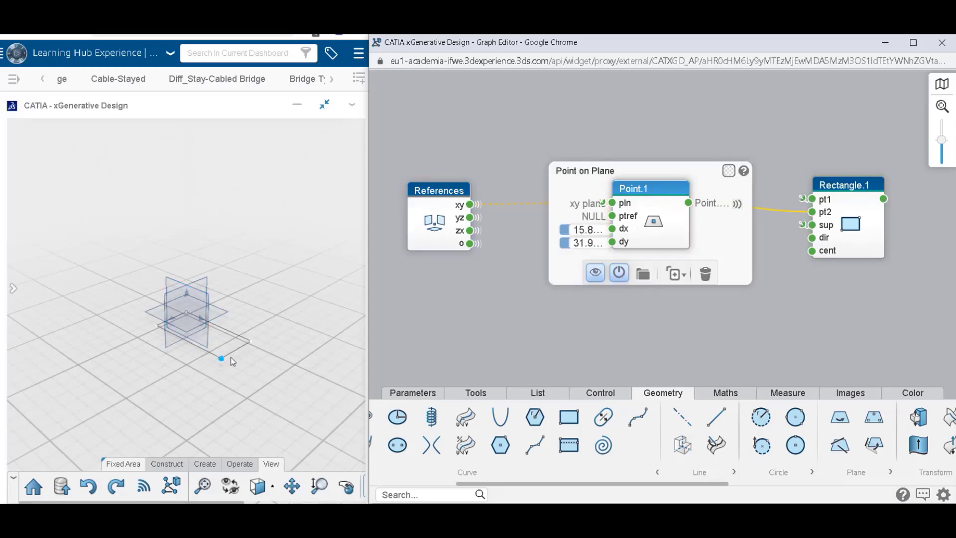
click(659, 319)
click(869, 232)
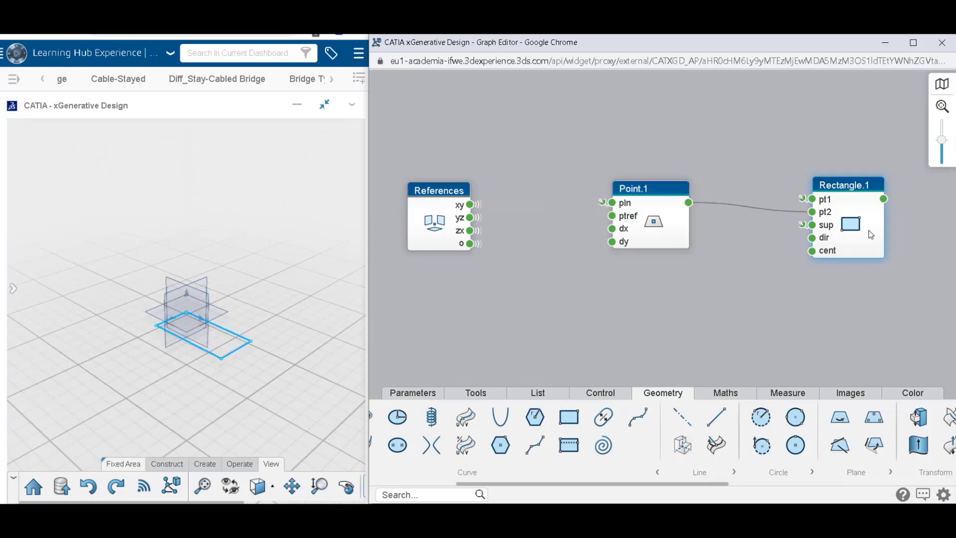
click(781, 55)
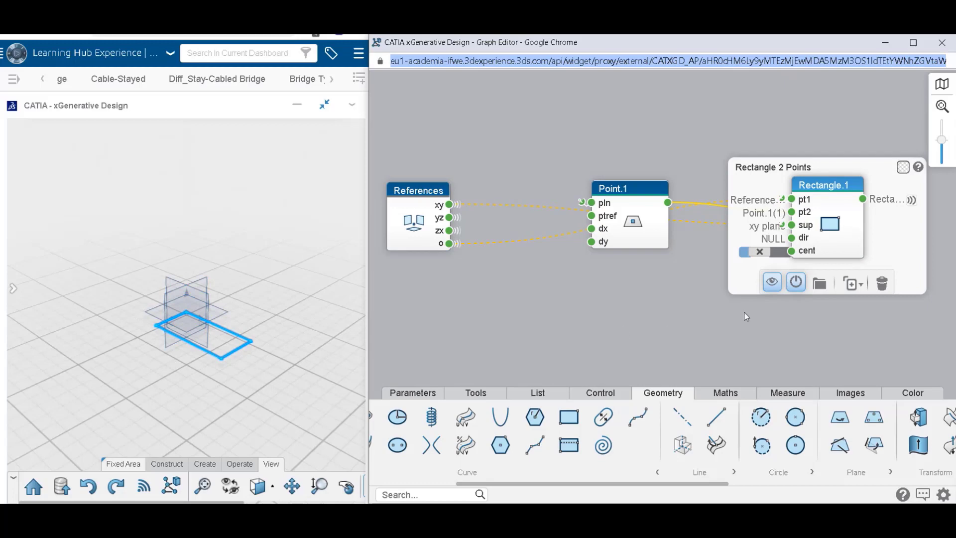
click(759, 323)
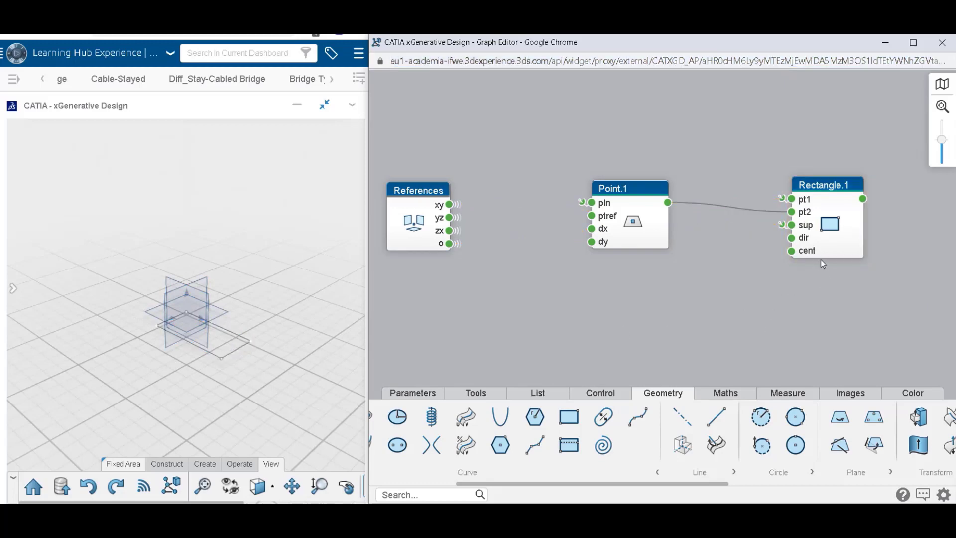
drag(834, 240, 832, 232)
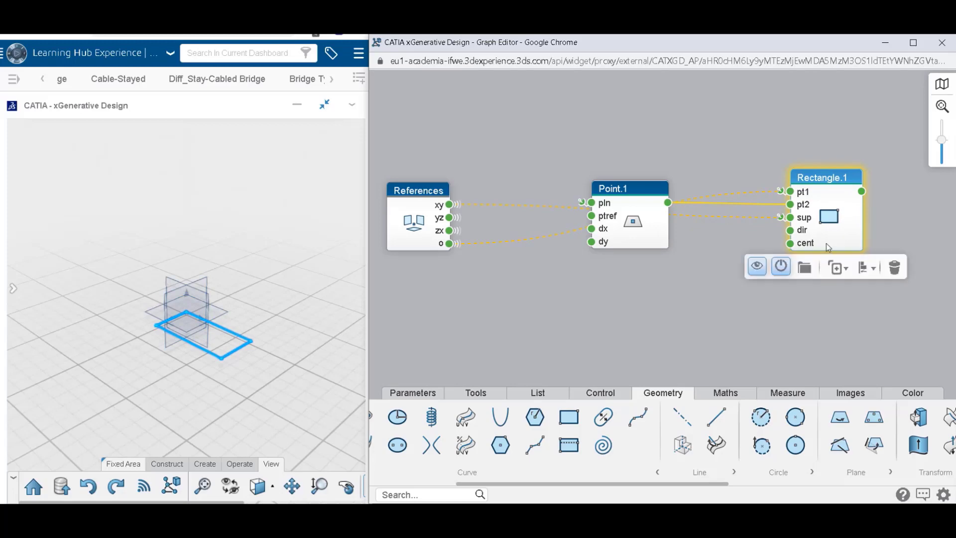
click(701, 286)
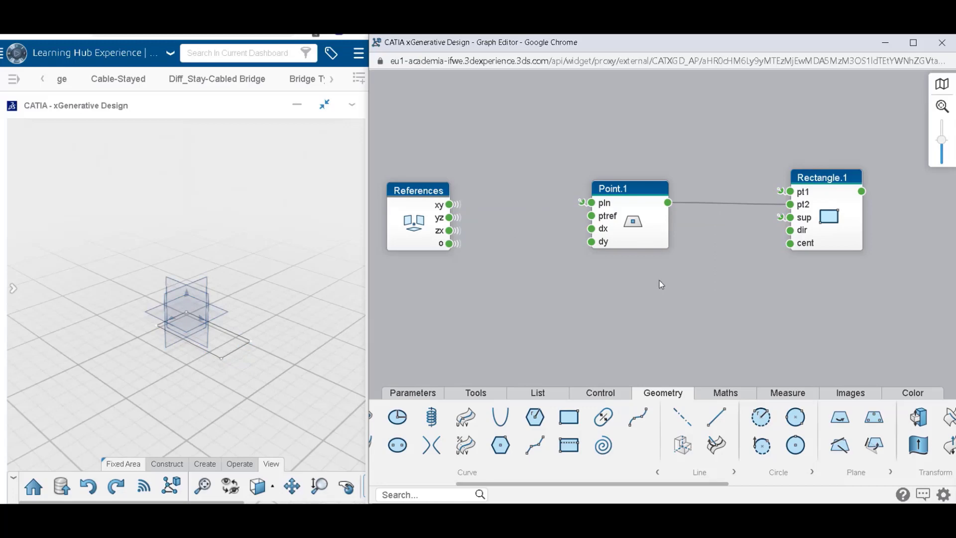
Duplicate the Point.1 node and place the copy directly below the original.
click(638, 225)
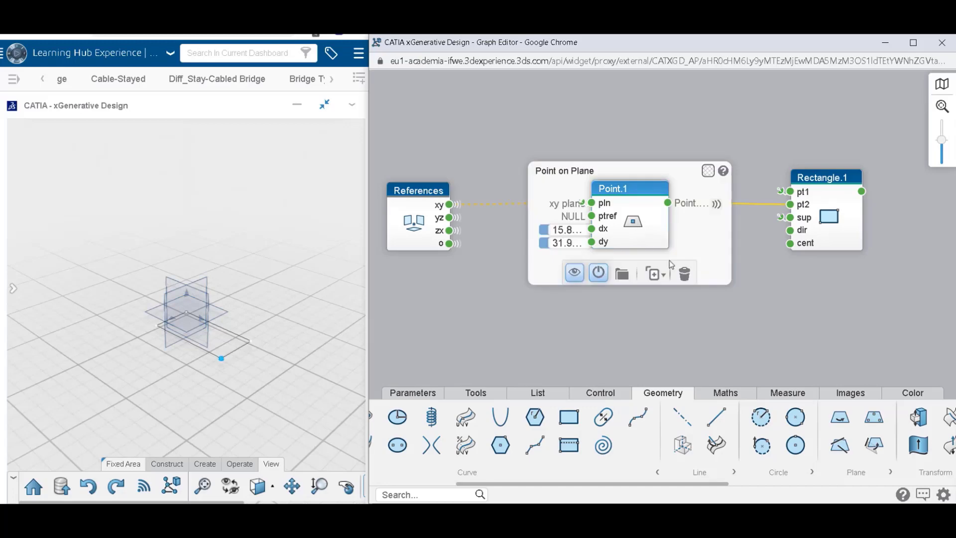
mouse_move(654, 274)
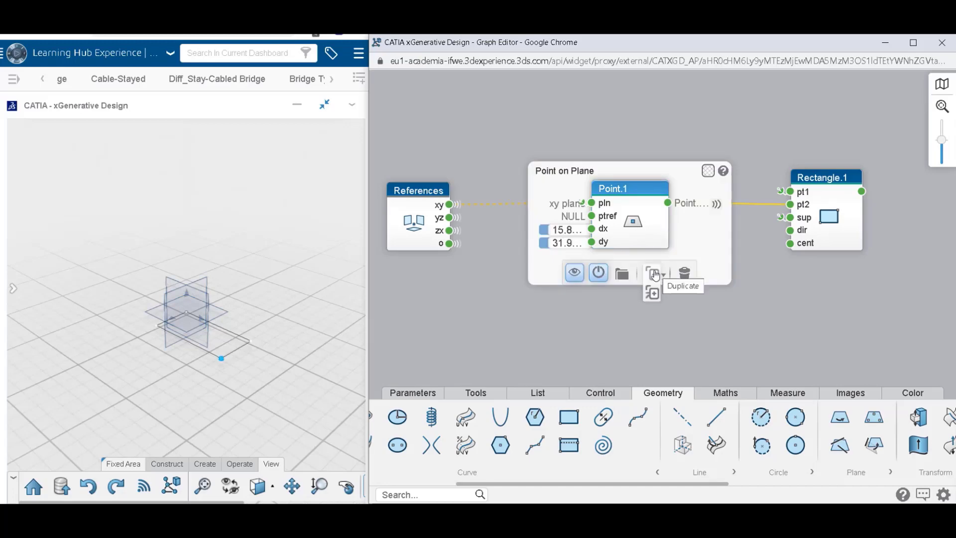
click(656, 274)
drag(647, 234, 642, 299)
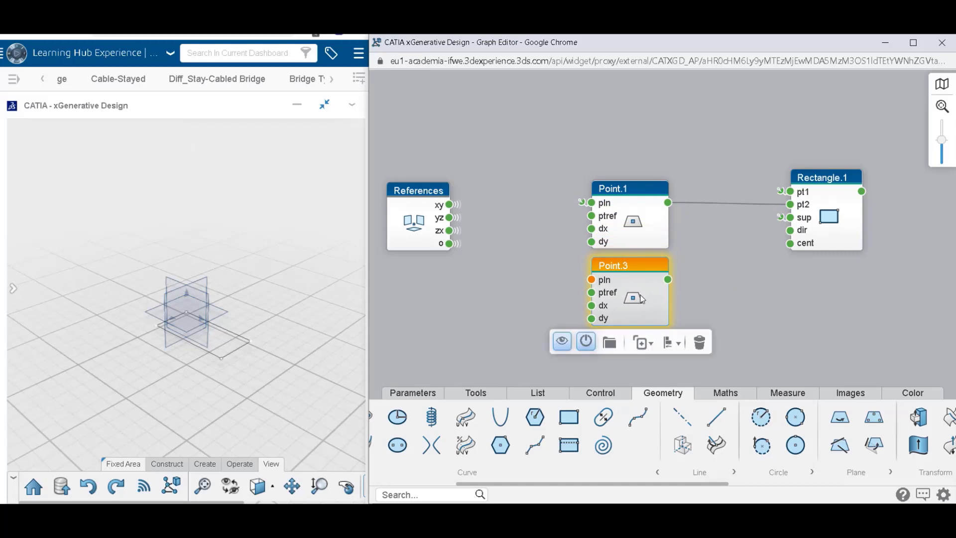
Set the duplicated point's dx to 14.6 mm and its dy to 30.7 mm.
mouse_move(643, 299)
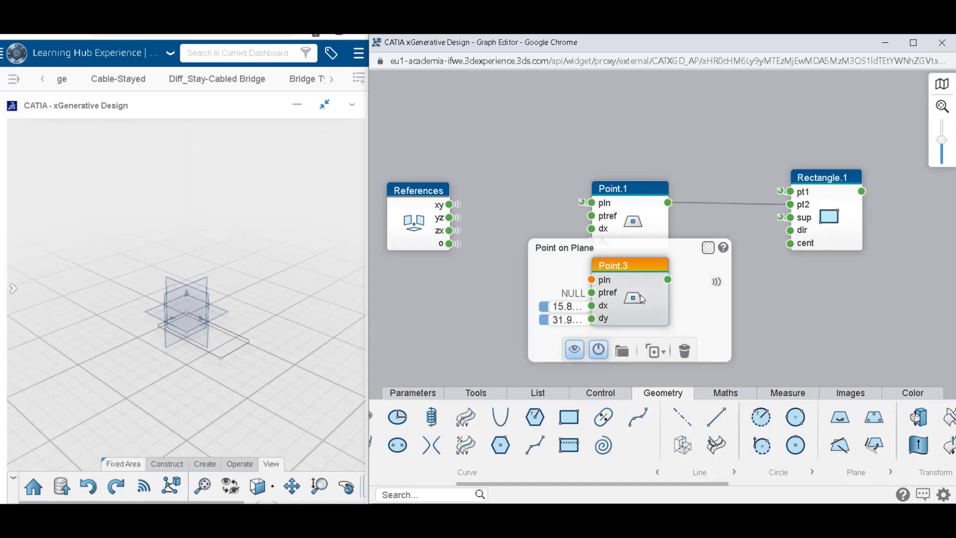
click(570, 307)
key(BackSpace)
key(BackSpace)
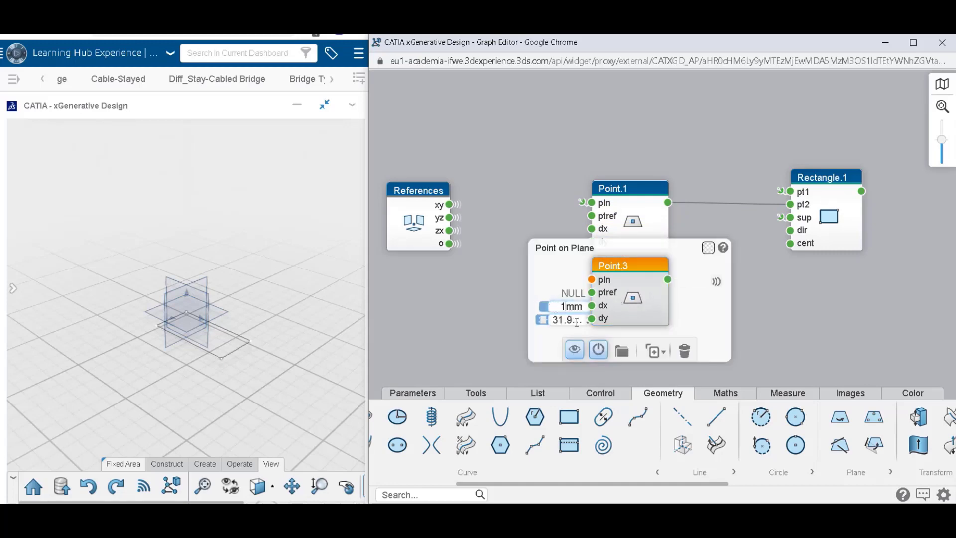
text(4.6)
click(566, 320)
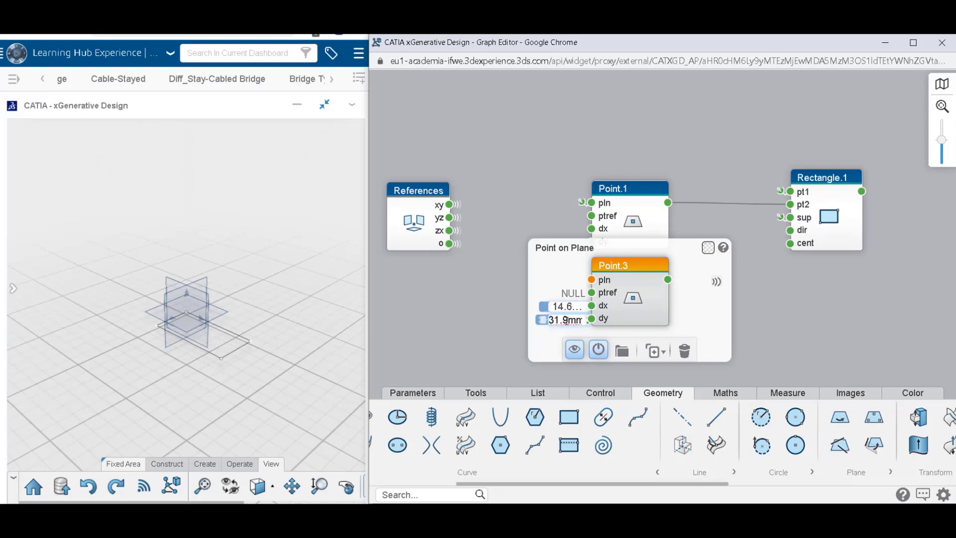
key(BackSpace)
key(BackSpace)
key(BackSpace)
text(0.7)
click(832, 301)
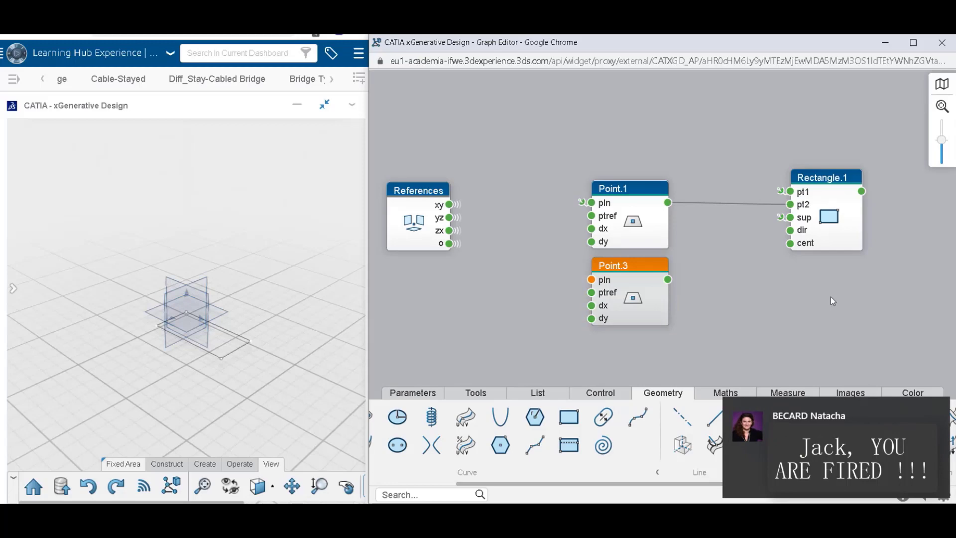
Connect the References node's xy output to the pln input of Point.3.
drag(453, 207, 591, 280)
click(650, 291)
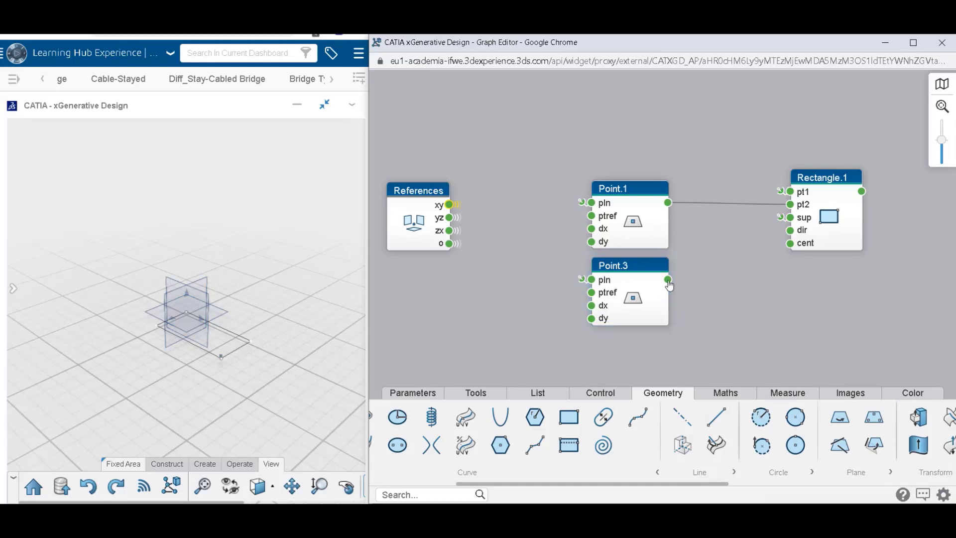
click(669, 281)
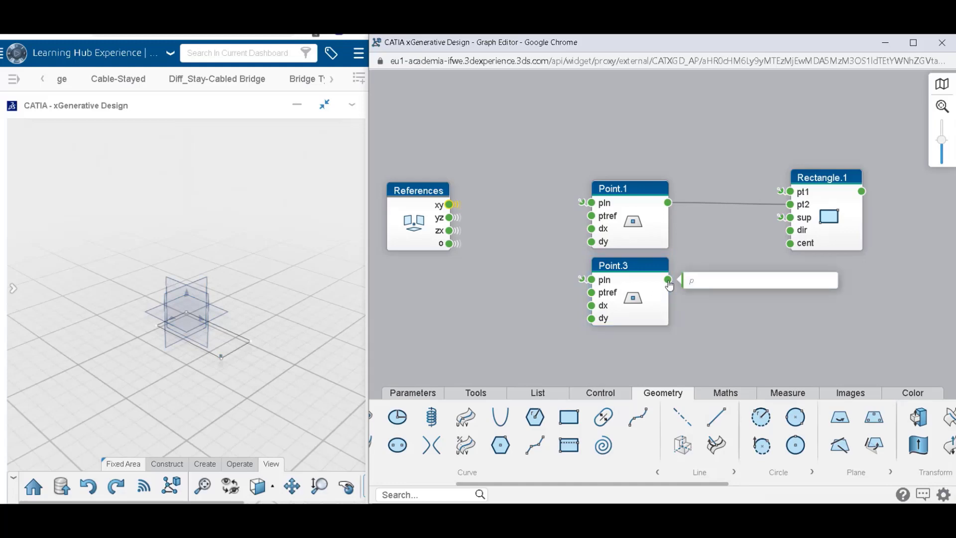
Duplicate the Rectangle.1 node, with the copy directly below the original.
click(838, 244)
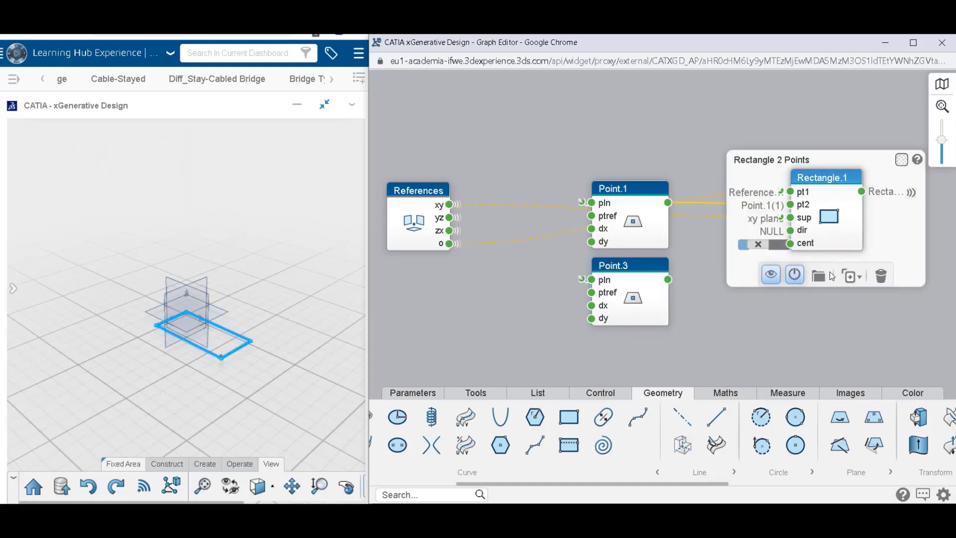
click(847, 296)
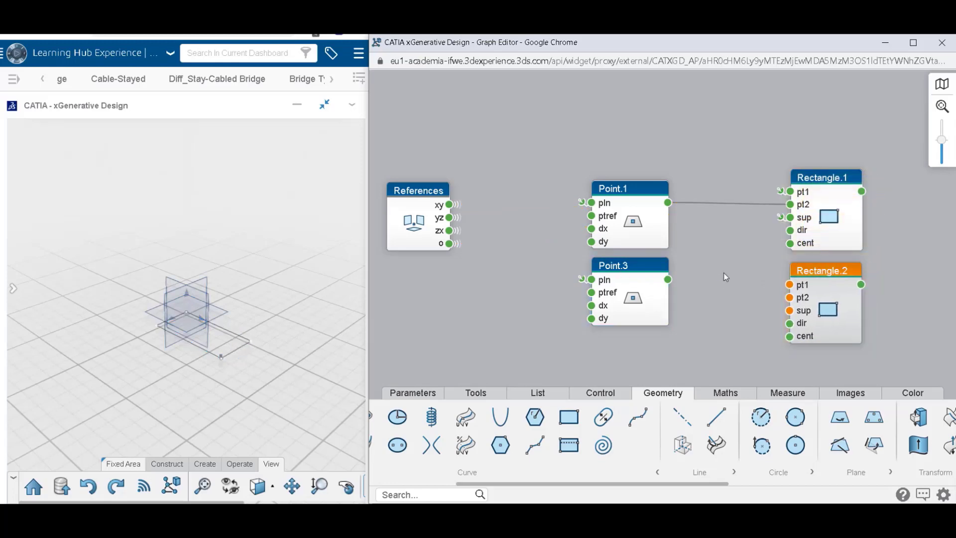
Connect Rectangle.2's pt1 to References.o, sup to References.xy, and pt2 to the output of Point.3.
click(786, 286)
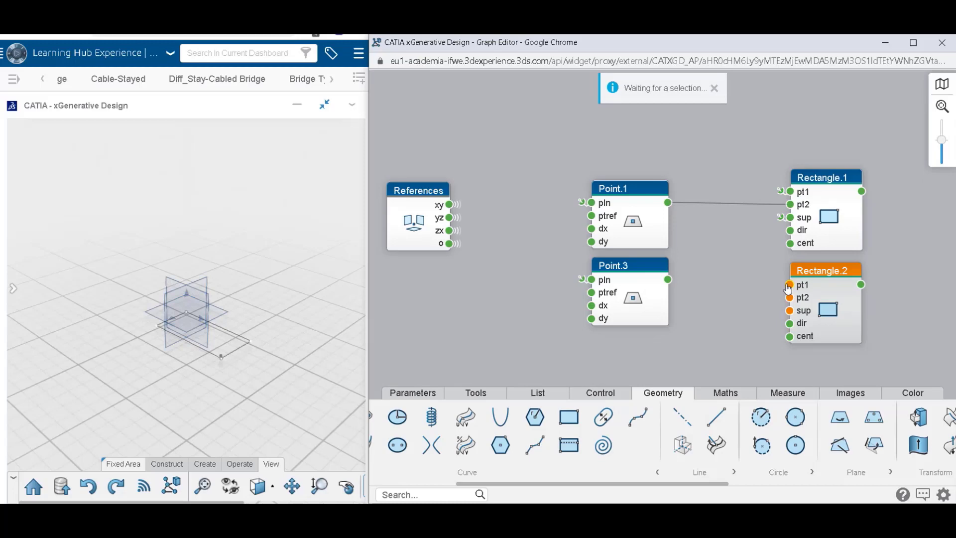
click(449, 245)
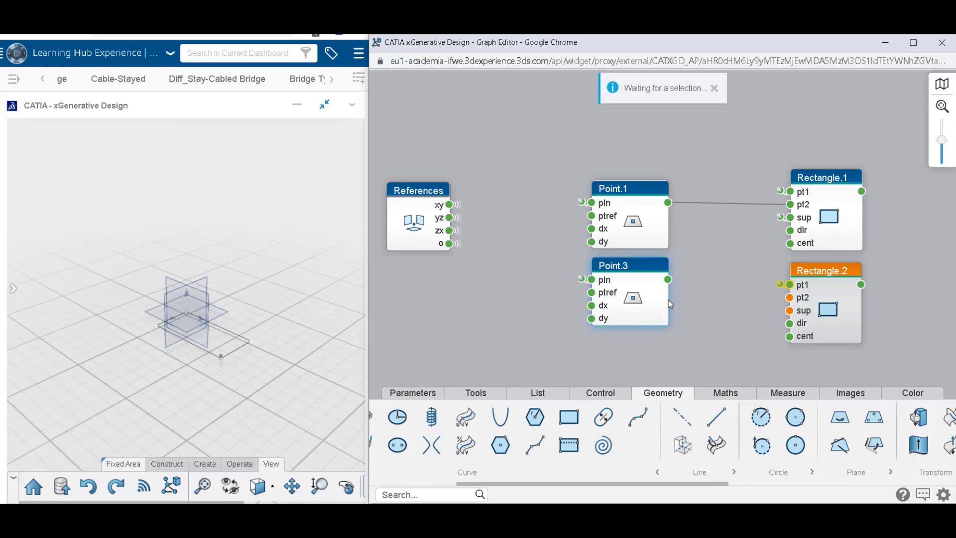
click(789, 310)
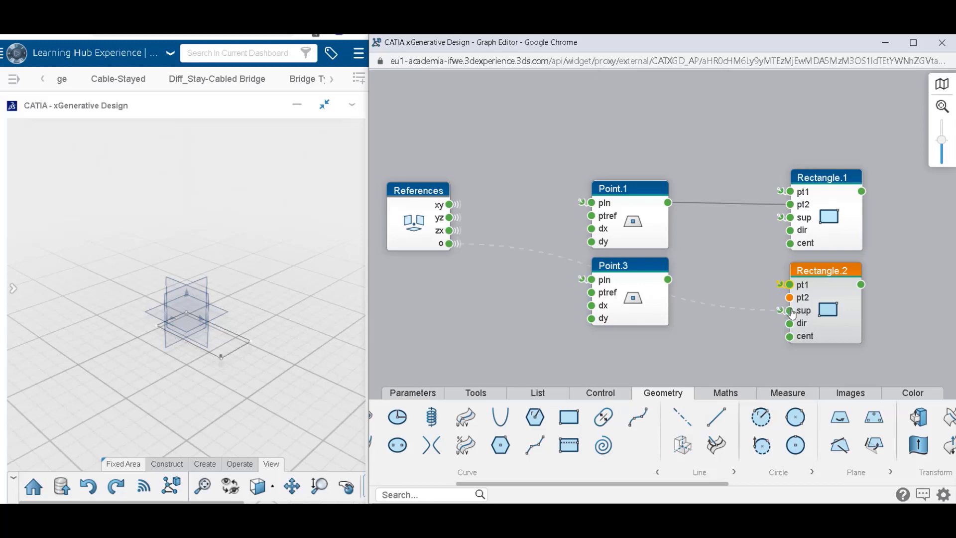
mouse_move(782, 313)
drag(730, 322, 717, 326)
drag(789, 311, 728, 286)
drag(473, 200, 450, 244)
drag(668, 279, 790, 297)
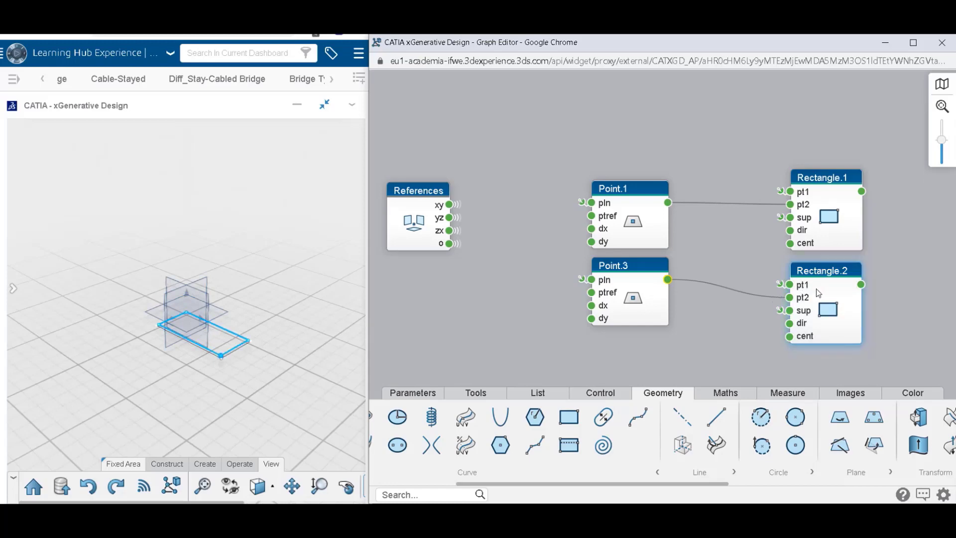
Highlight Rectangle.2 and examine both rectangles up close in the 3D view.
mouse_move(822, 293)
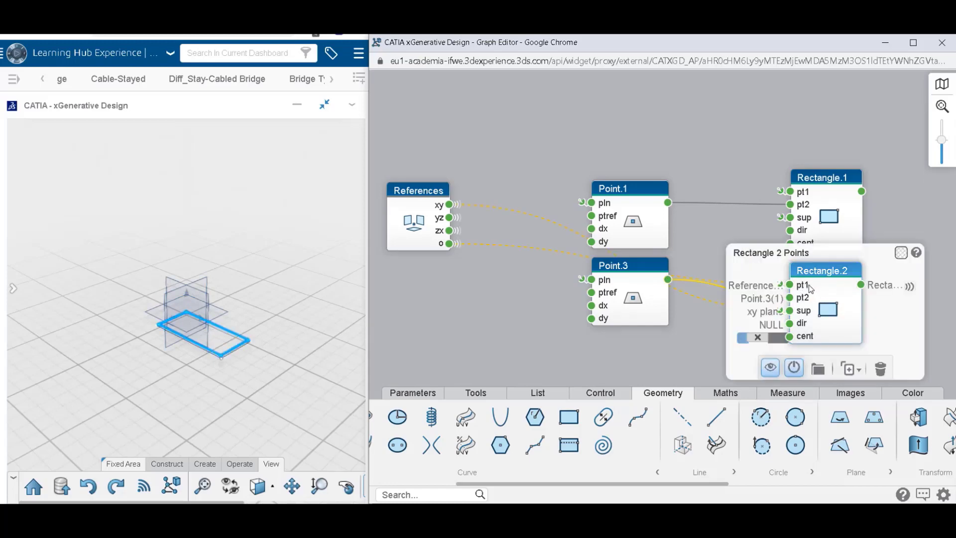
click(743, 225)
click(192, 327)
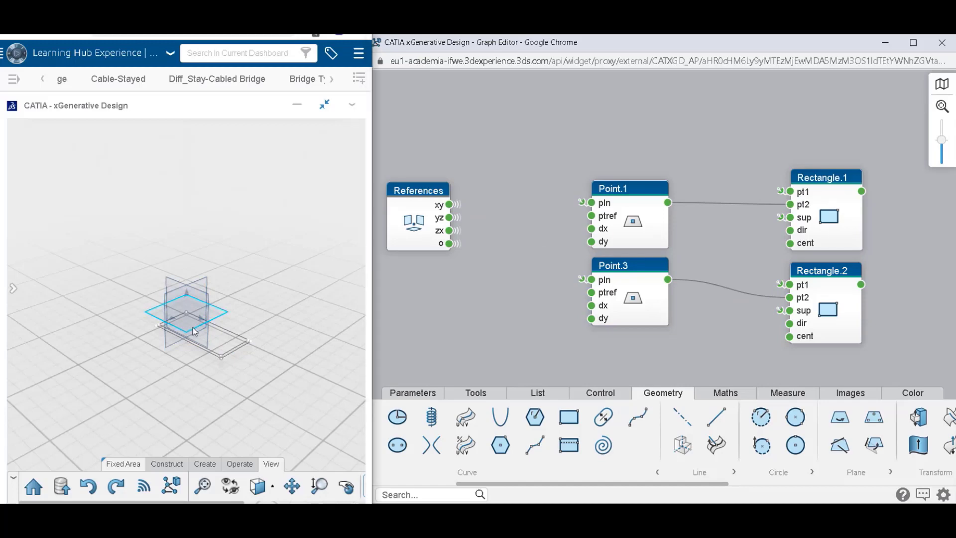
ctrl+middle_drag(193, 327, 228, 241)
middle_drag(227, 356, 215, 286)
scroll(215, 286, down, 2)
middle_drag(301, 296, 283, 294)
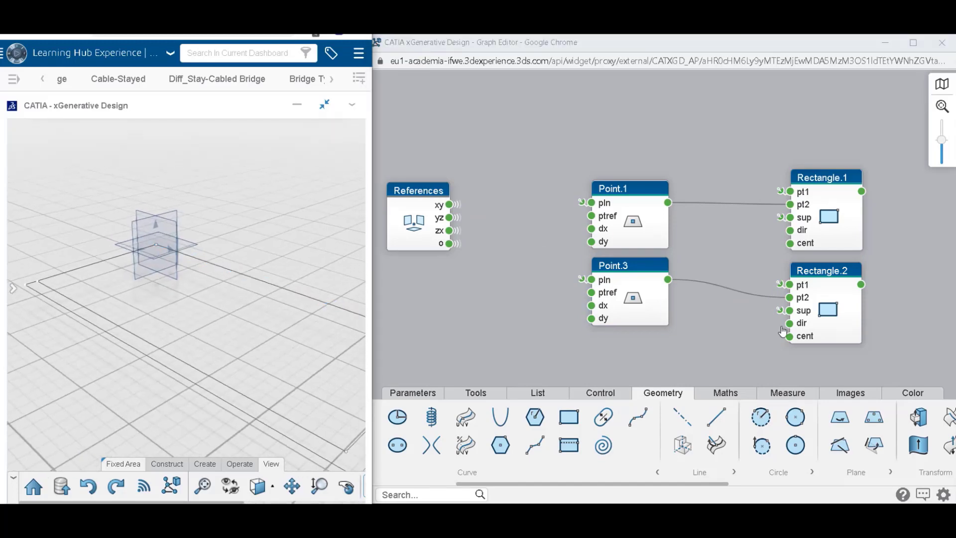
Duplicate the Point.3 node and place the copy directly below it.
click(640, 302)
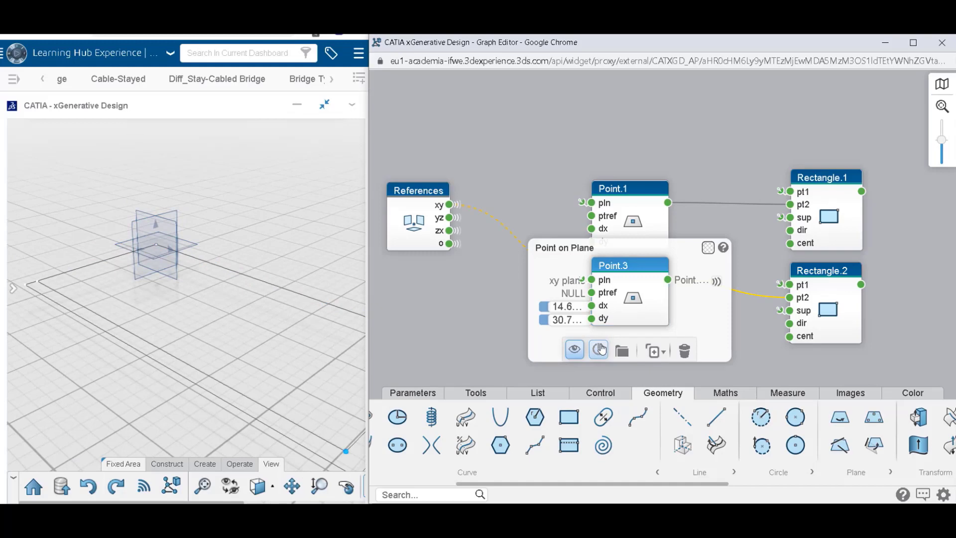
click(656, 355)
click(554, 219)
middle_drag(545, 298, 542, 233)
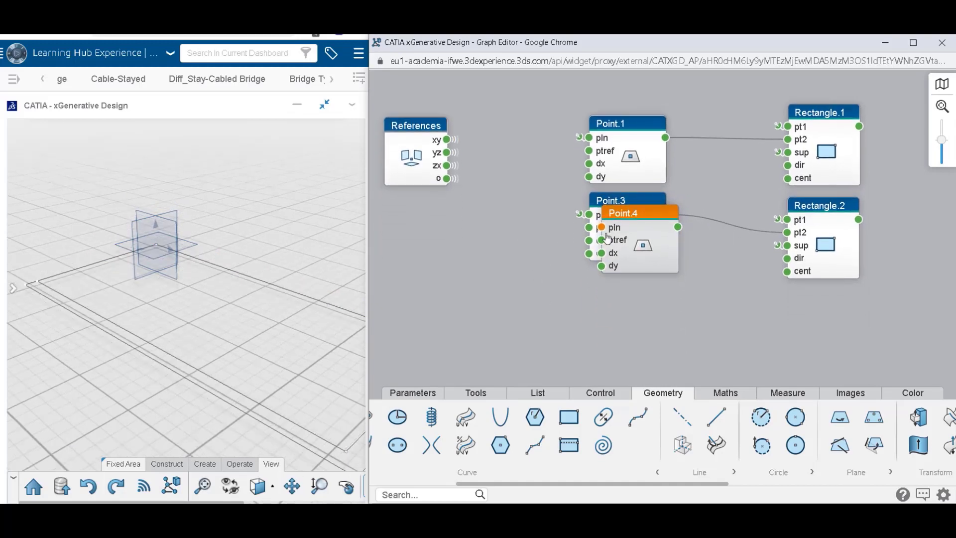
drag(608, 238, 541, 319)
Set both the dx and dy of Point.4 to 1.2 mm.
text(1.2m)
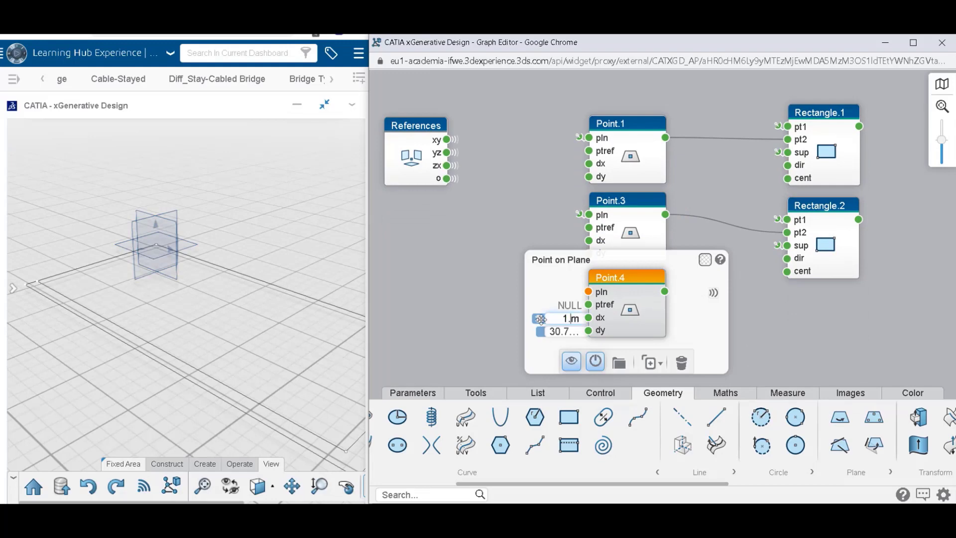
drag(571, 333, 540, 331)
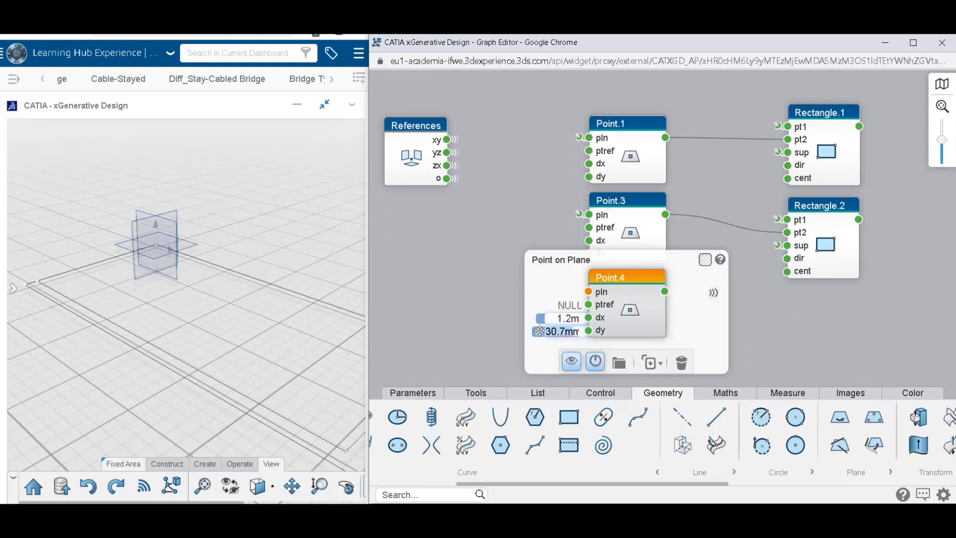
text(1.2m)
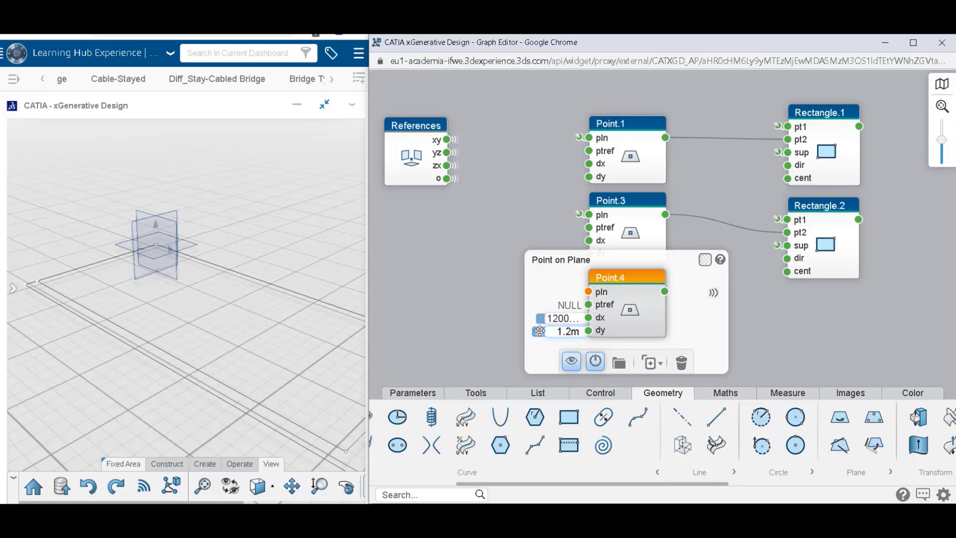
text(m)
click(563, 318)
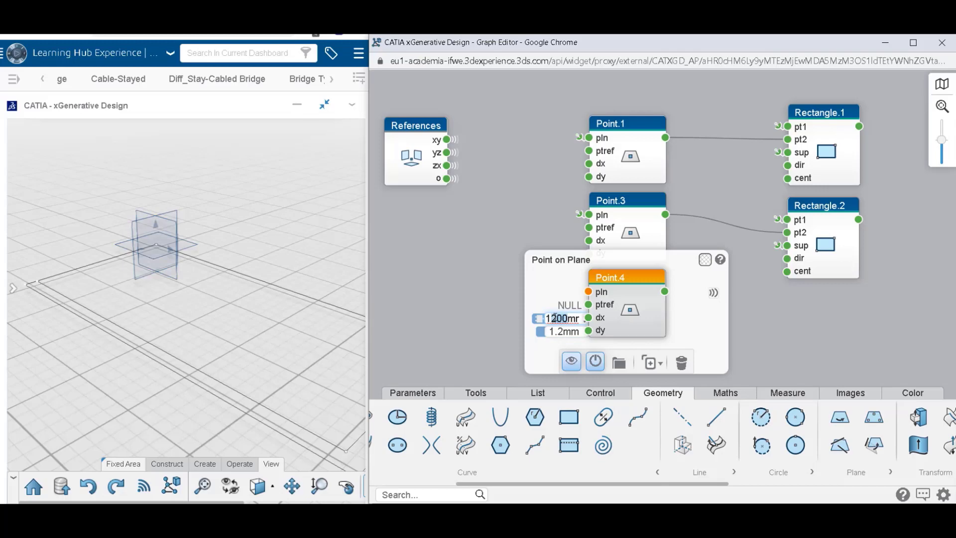
text(.2mm)
click(524, 291)
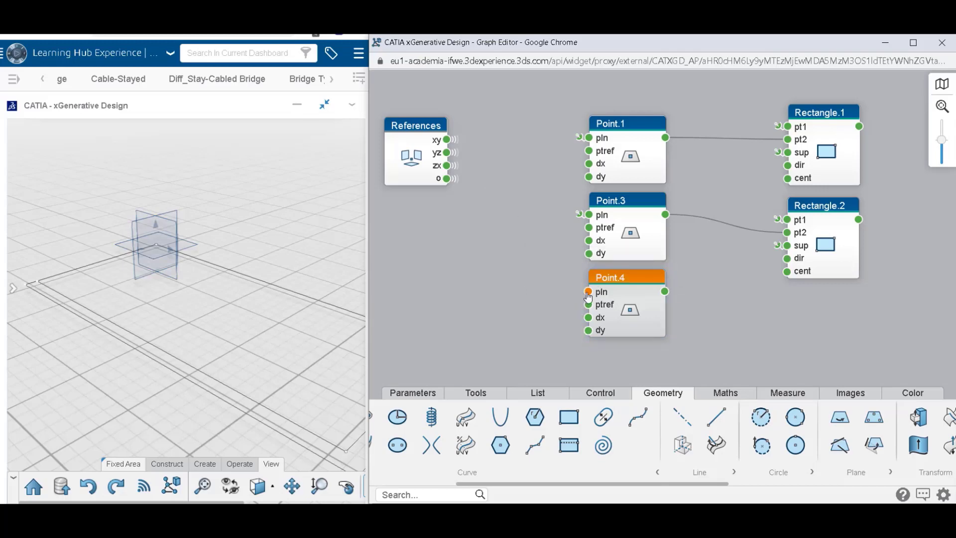
Set Point.4's pln to References.xy, then feed Point.3 into Rectangle.2's pt1 and Point.4 into its pt2.
click(586, 293)
click(521, 293)
click(509, 310)
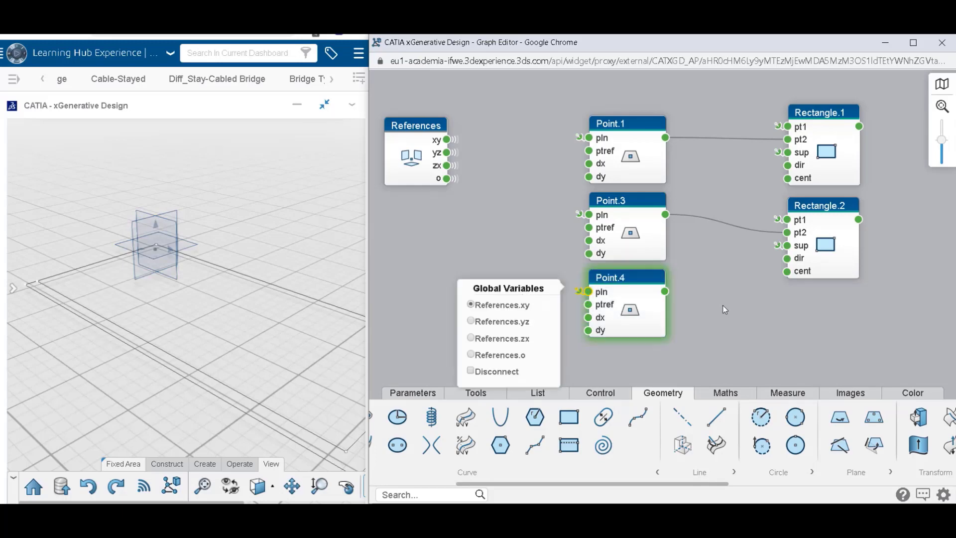
drag(666, 292, 787, 232)
drag(666, 215, 787, 219)
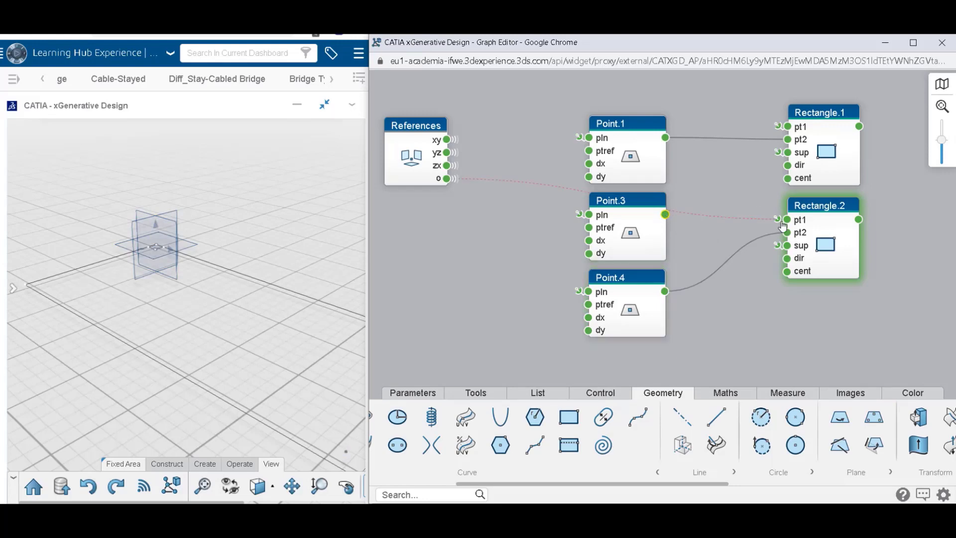
click(824, 249)
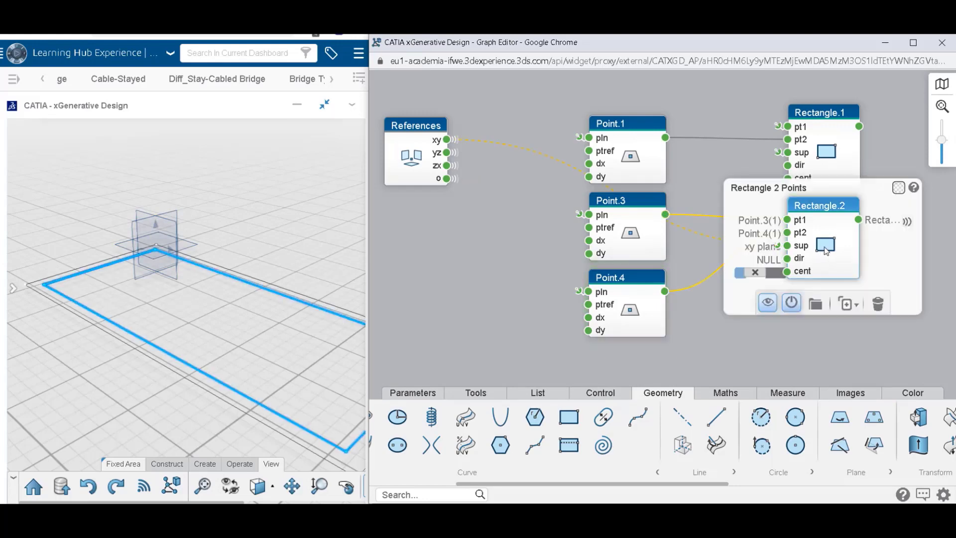
click(815, 158)
click(829, 117)
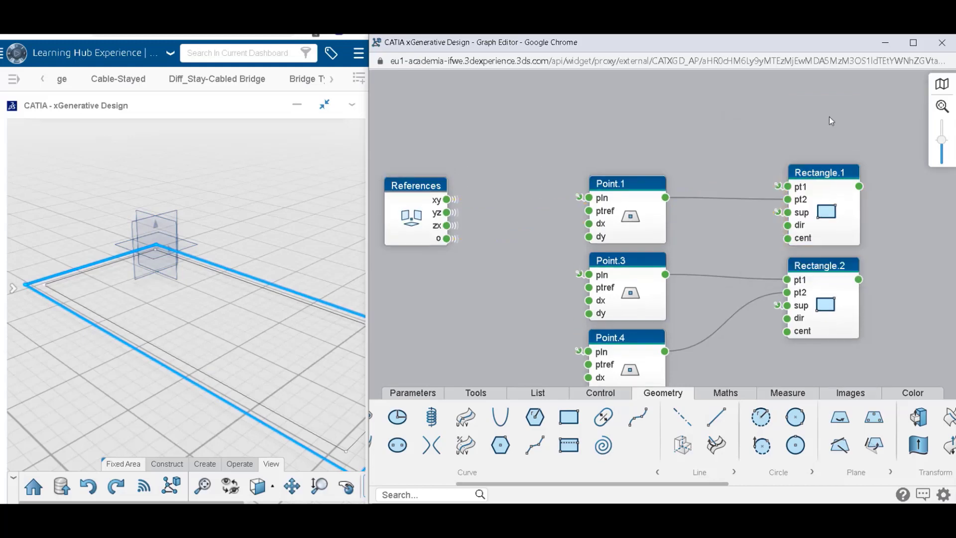
Add a Fill node beside Rectangle.1 and connect the rectangle's output to the fill's outer input.
drag(905, 250, 700, 228)
scroll(734, 250, down, 2)
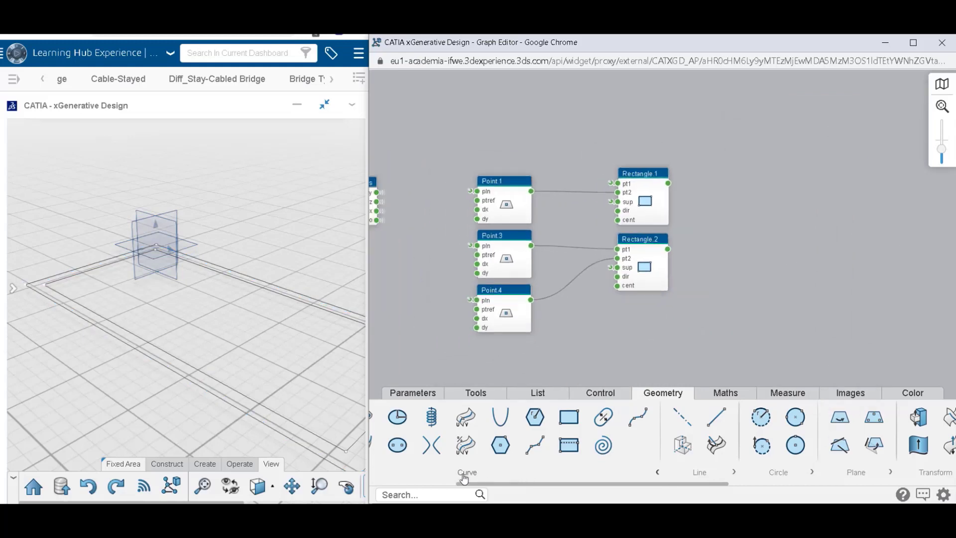
drag(461, 484, 572, 484)
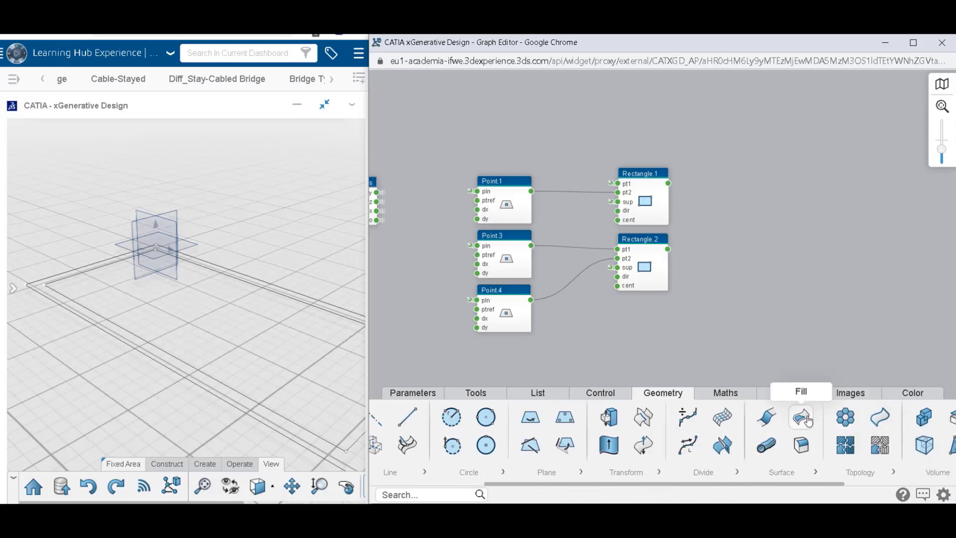
mouse_move(802, 421)
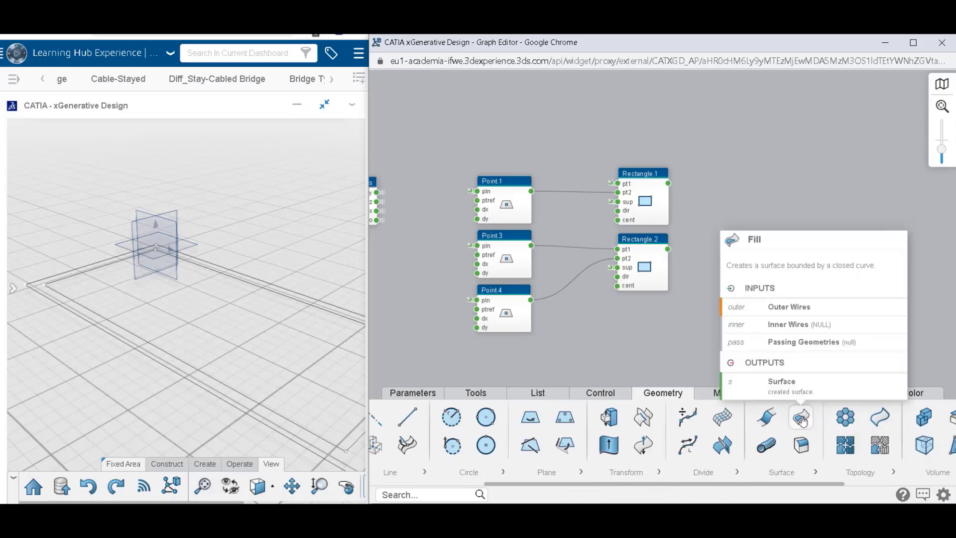
drag(802, 421, 781, 198)
drag(668, 183, 709, 191)
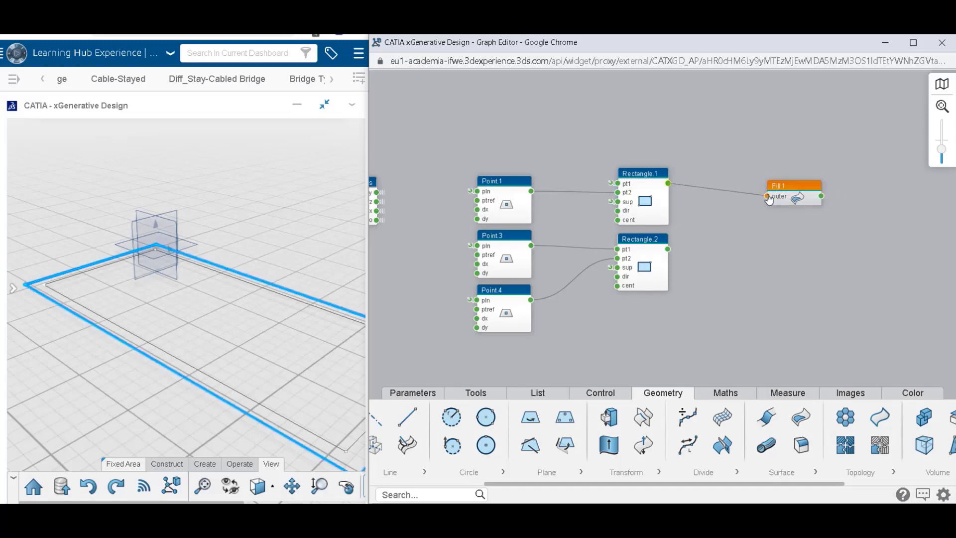
drag(770, 198, 768, 198)
Duplicate the Fill.1 node, place the copy below it, and connect Rectangle.2's output to its outer input.
mouse_move(796, 205)
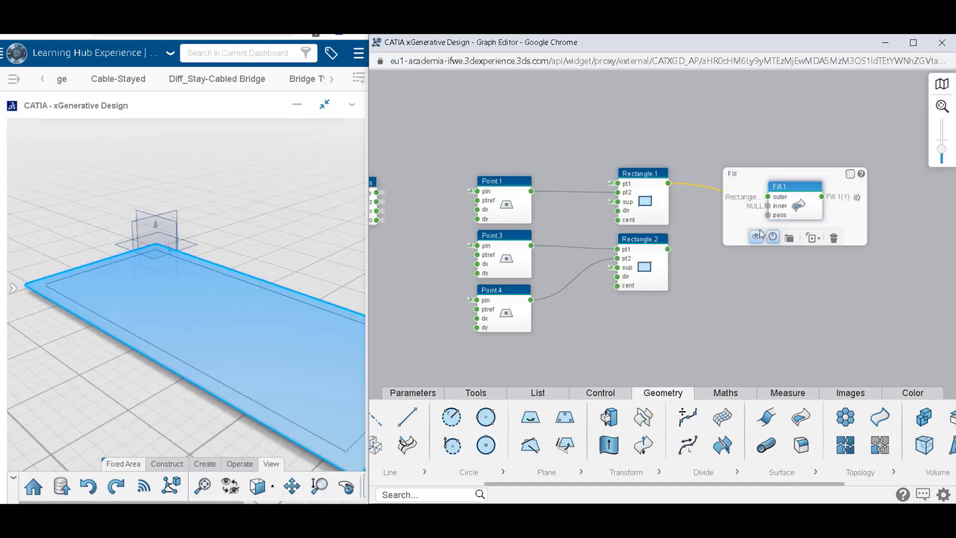
click(812, 242)
drag(798, 212, 787, 268)
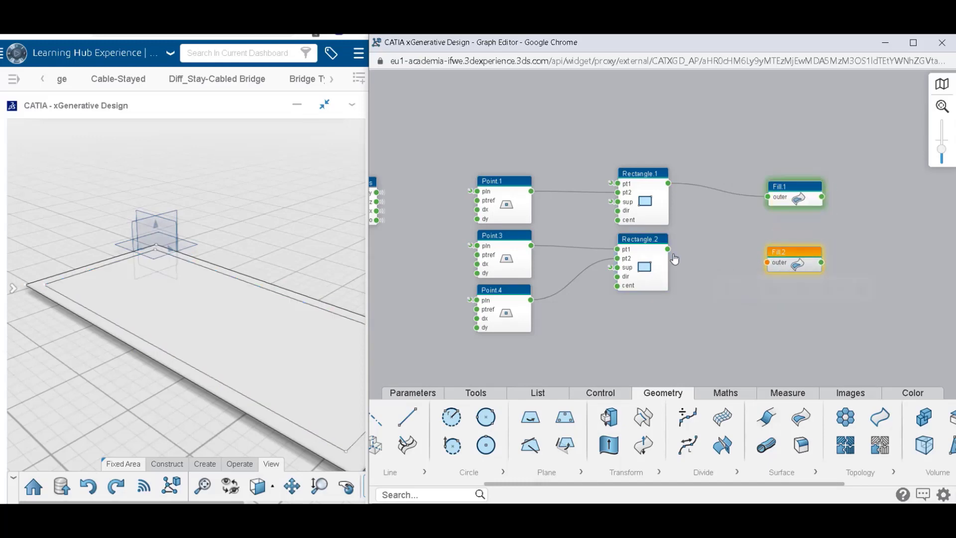
drag(667, 249, 767, 262)
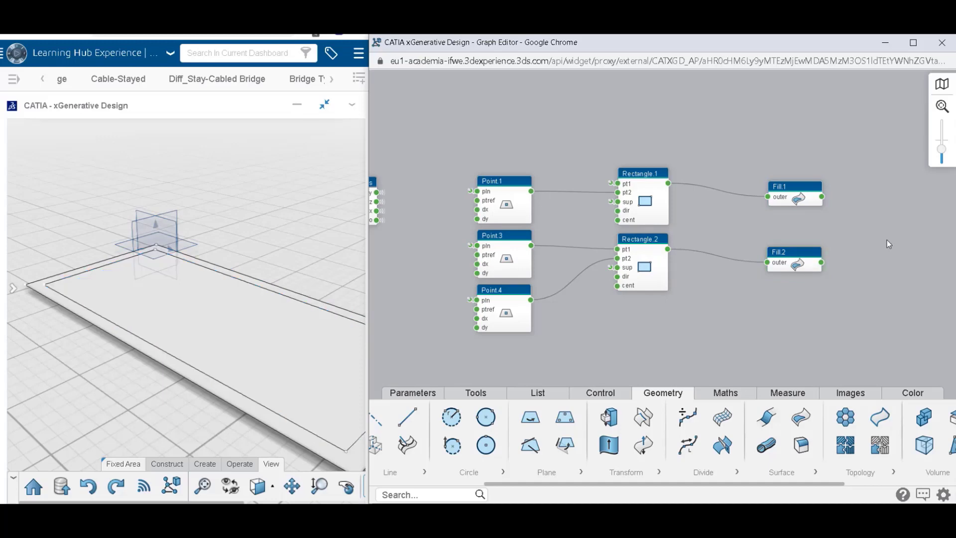
Add a Thick Surface node beside Fill.1 and connect Fill.1's output to its s input.
drag(886, 240, 828, 240)
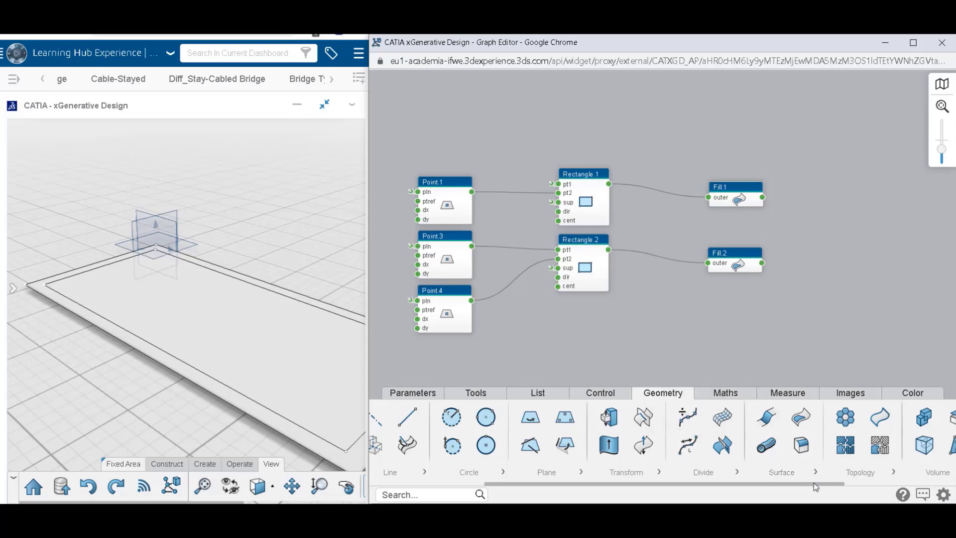
scroll(813, 482, right, 3)
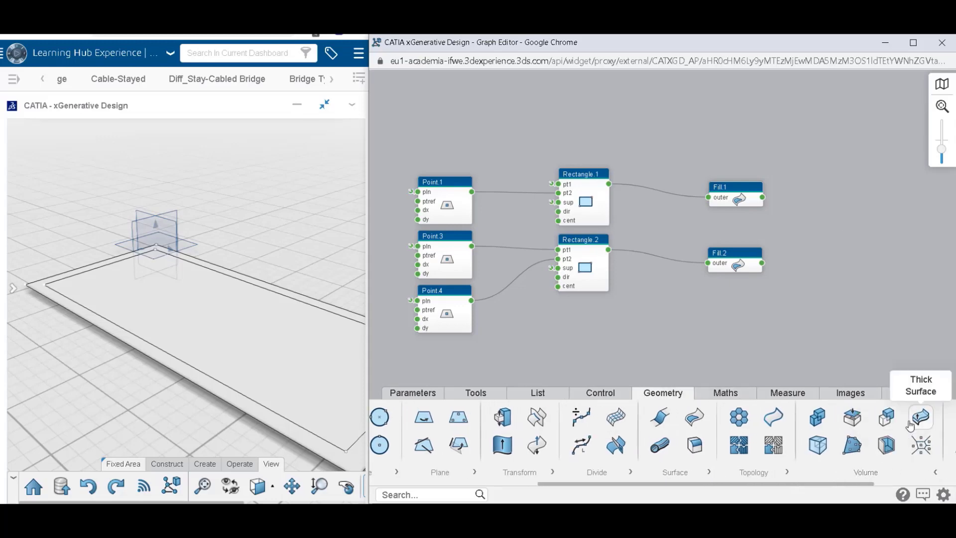
drag(921, 416, 862, 203)
drag(763, 197, 864, 266)
Duplicate the Thick.1 node below the original and connect Fill.2's output to the copy's s input.
key(ctrl+c)
key(ctrl+v)
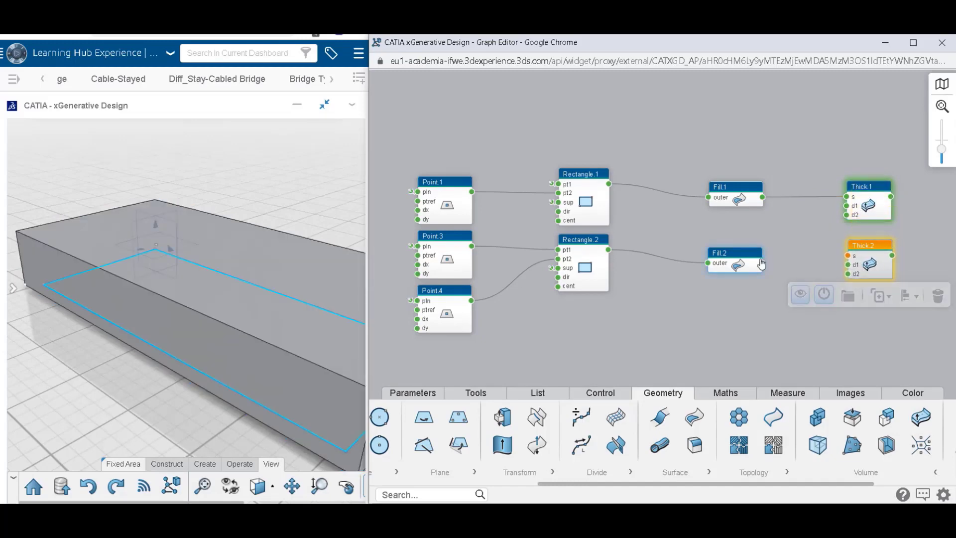
drag(762, 263, 847, 256)
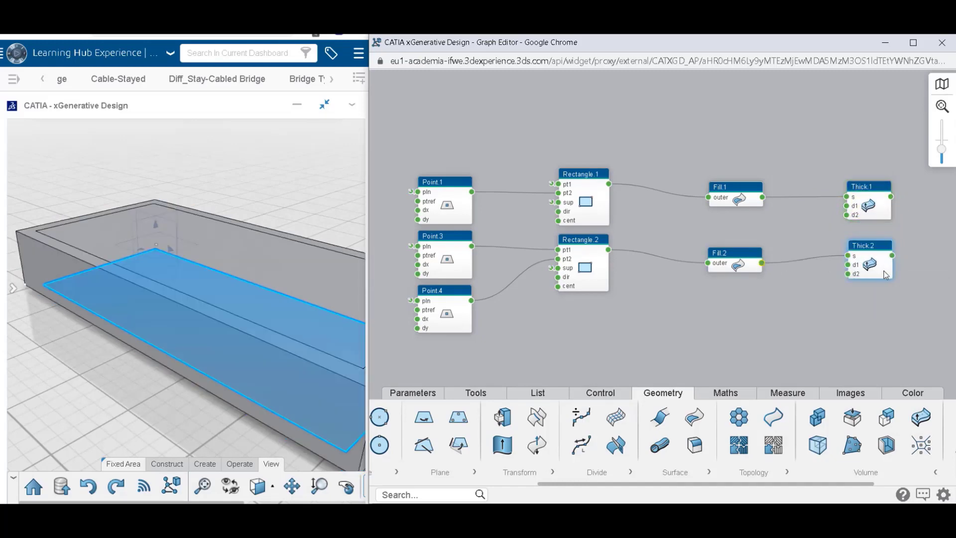
Set the d1 thickness of Thick.1 to 9.6 mm.
click(866, 209)
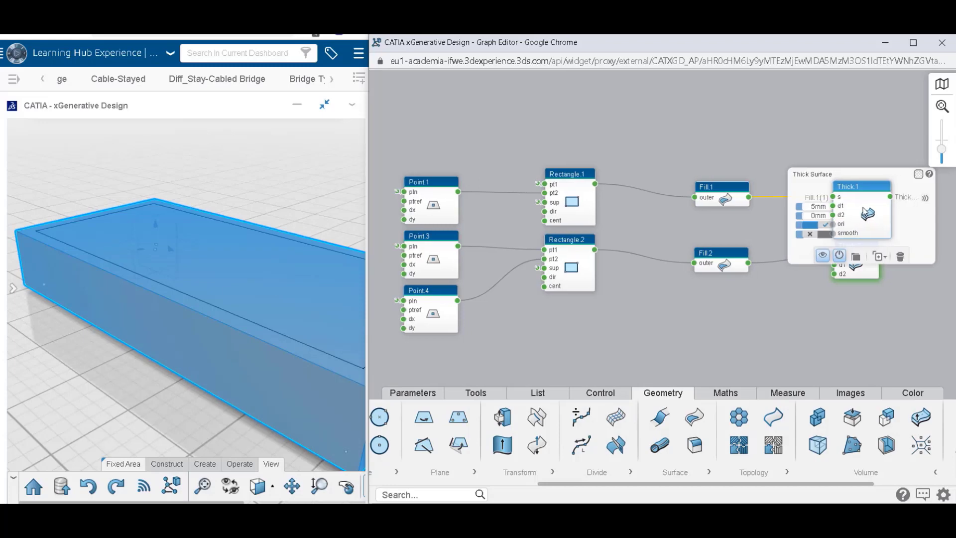
click(816, 208)
key(BackSpace)
text(9.6)
key(Return)
click(801, 352)
Set the d1 thickness of Thick.2 to 8.4 mm.
click(874, 270)
click(815, 267)
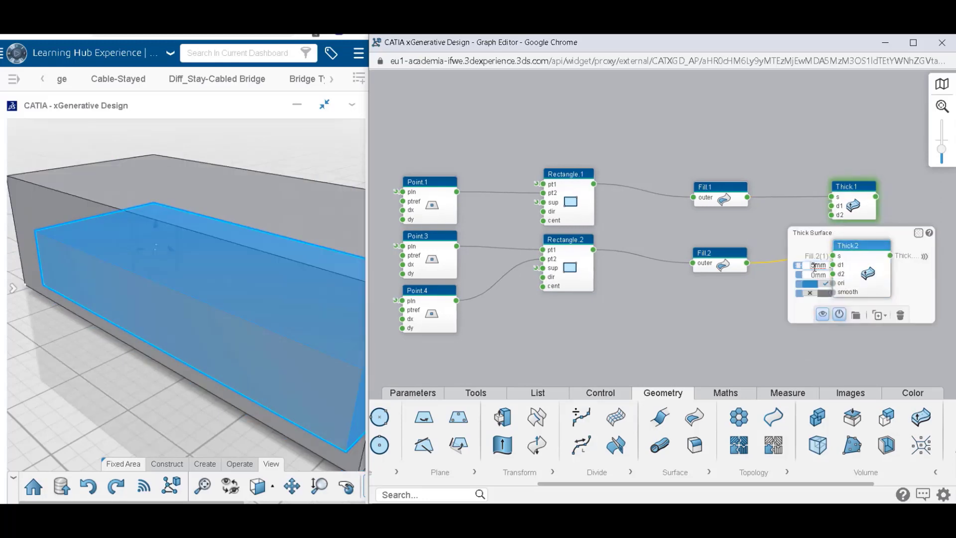
key(BackSpace)
text(8)
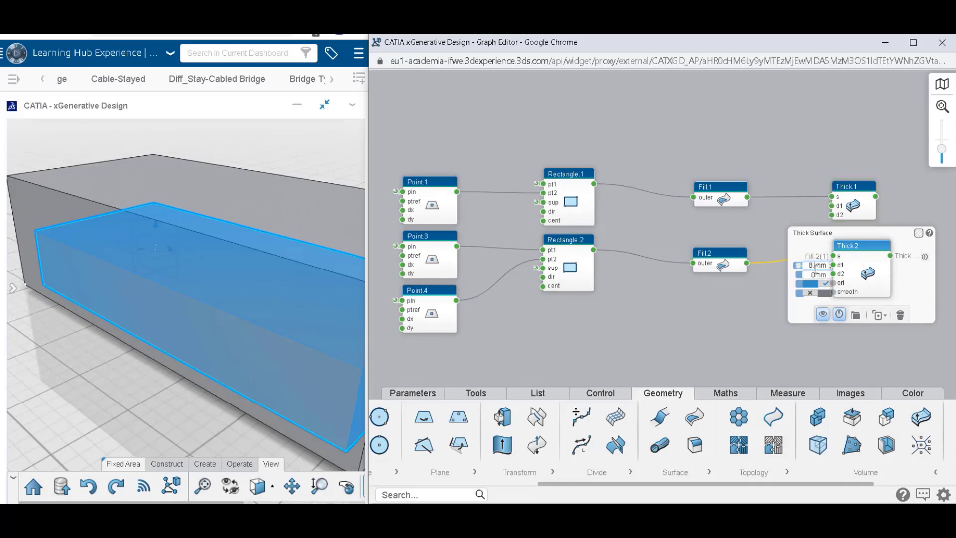
text(.4)
click(758, 343)
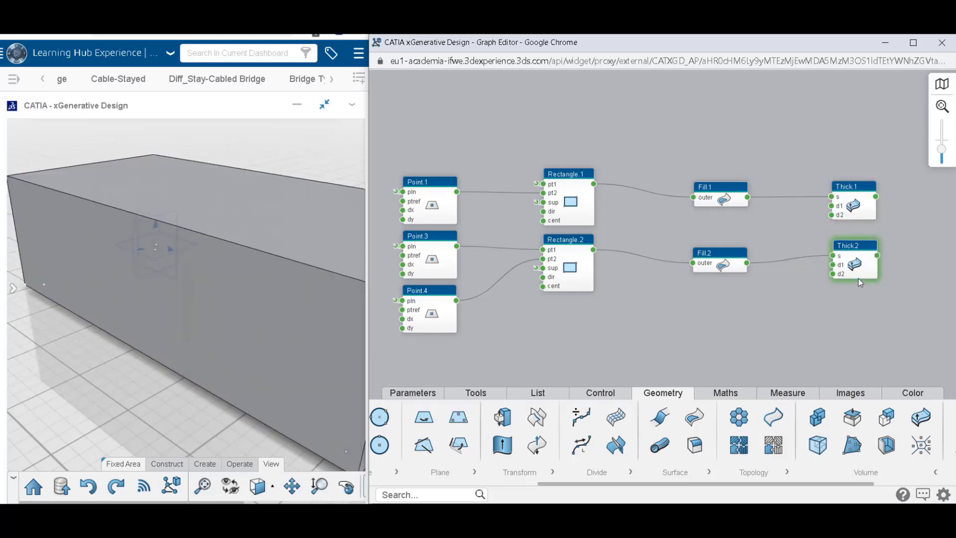
mouse_move(859, 276)
click(750, 337)
Add a Remove node beside the Thick nodes, connecting Thick.1 to vol1 and Thick.2 to vol2.
drag(875, 292, 778, 284)
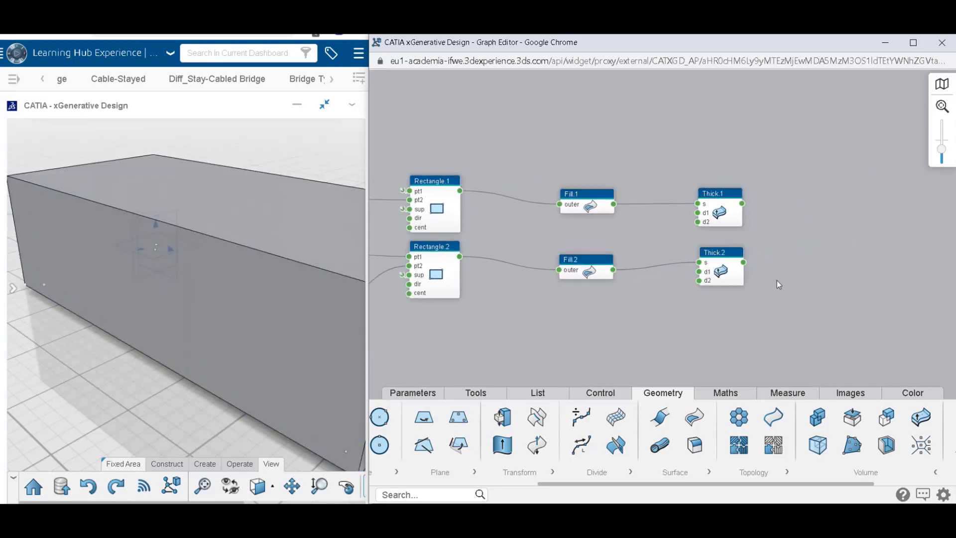
double_click(827, 229)
text(re)
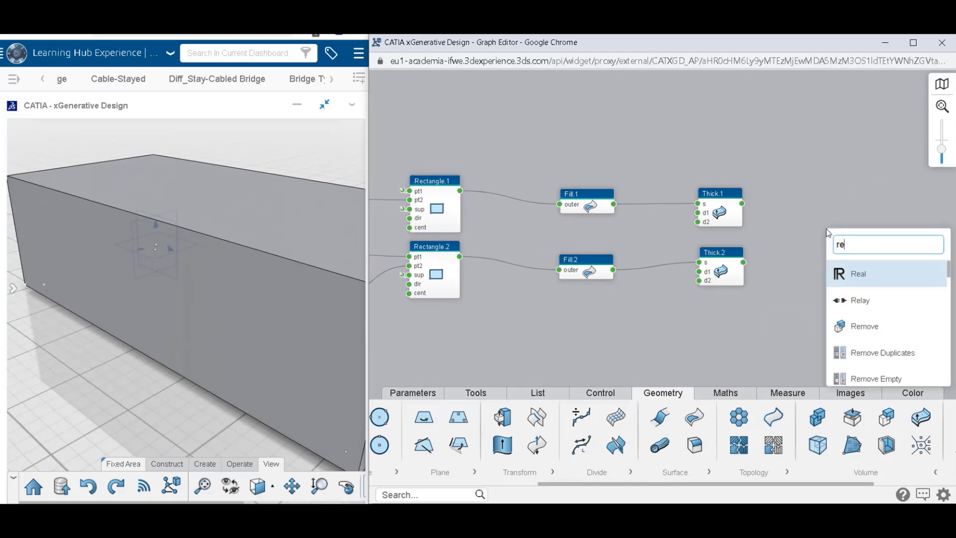
text(move)
key(Return)
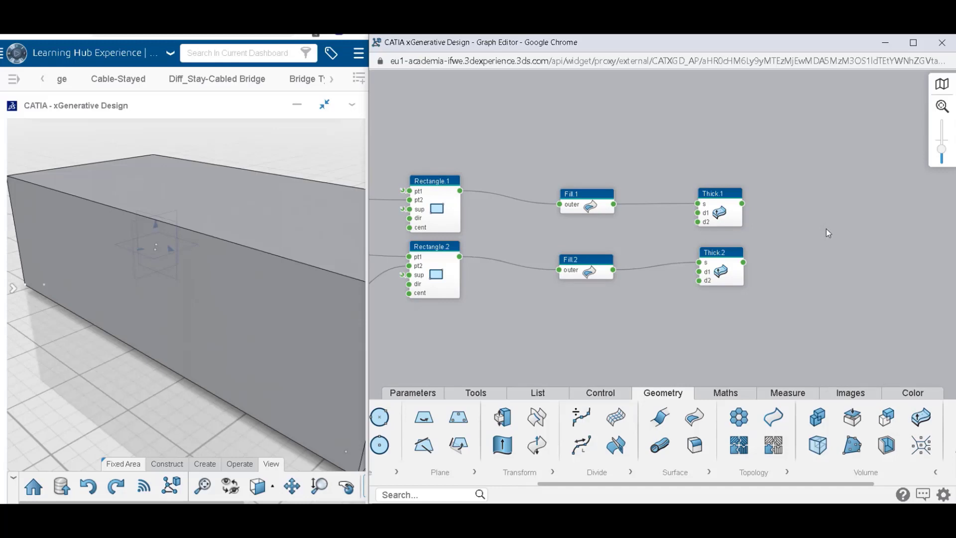
drag(845, 249, 836, 227)
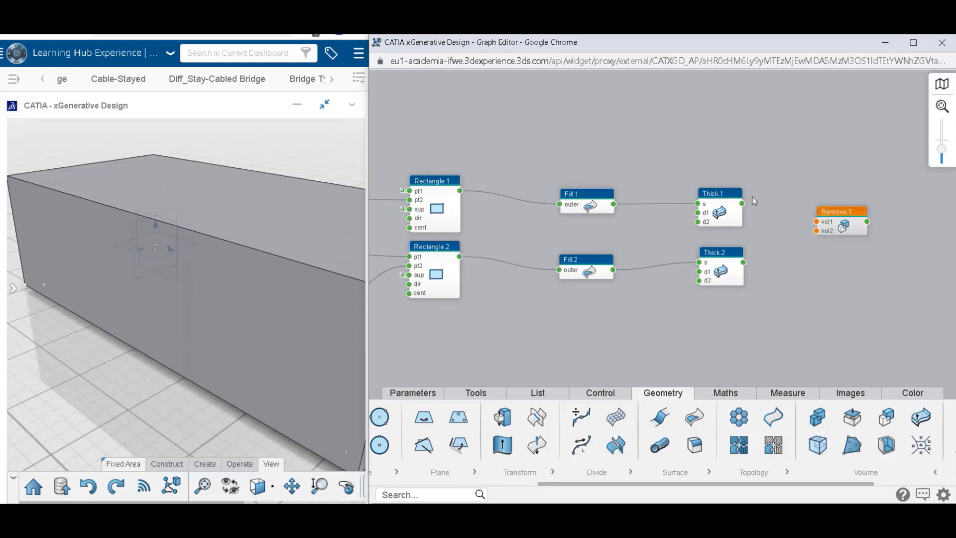
drag(742, 204, 817, 221)
drag(743, 262, 817, 231)
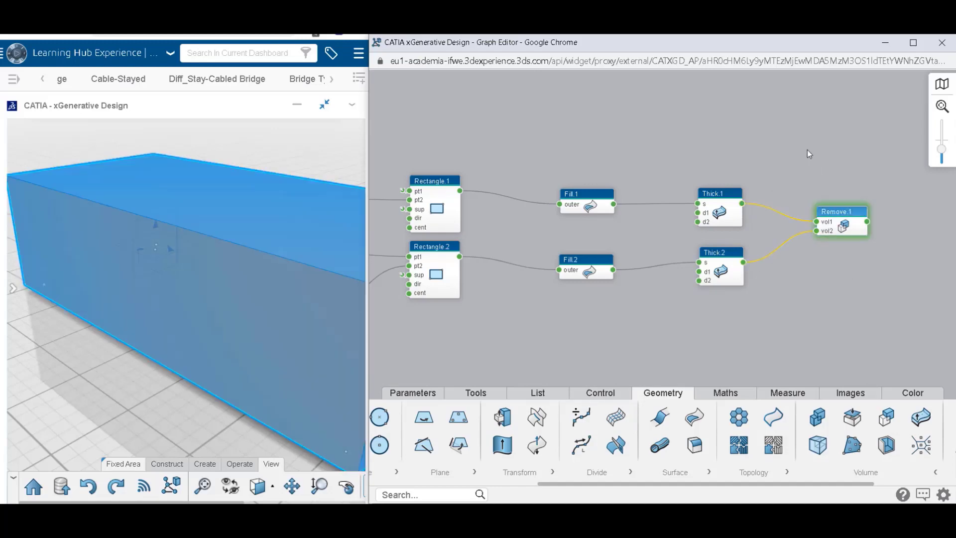
Hide the geometry of all point, rectangle, fill and thick nodes, leaving Remove.1 shown, and highlight Remove.1.
scroll(807, 160, down, 3)
drag(806, 152, 492, 272)
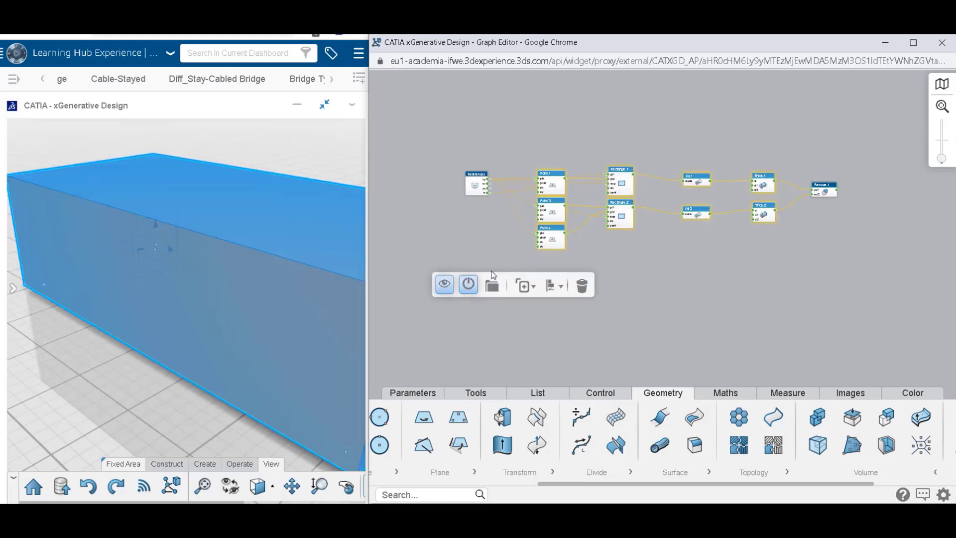
click(445, 284)
click(641, 278)
click(825, 191)
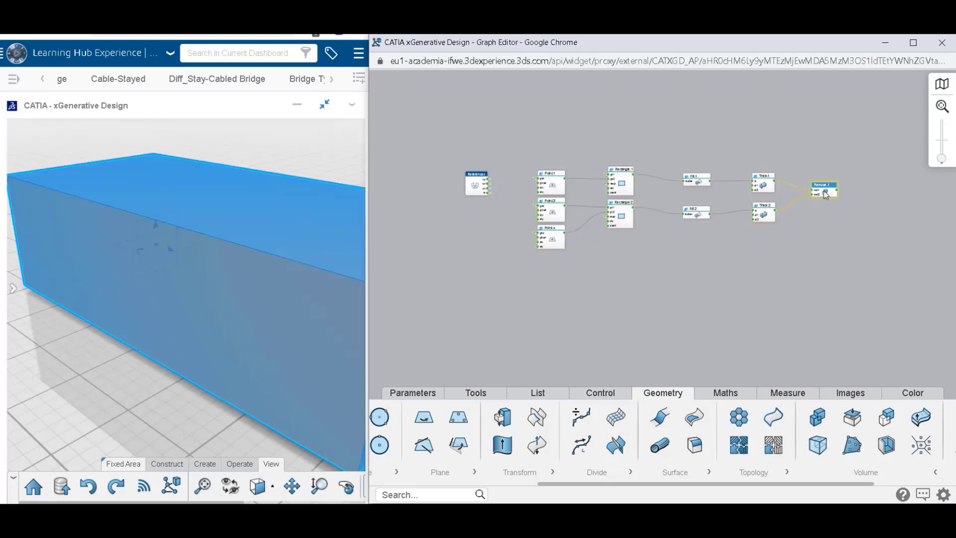
click(820, 154)
Examine the Remove.1 solid in the 3D view, including its hollow underside and its outer faces.
click(265, 367)
scroll(265, 367, down, 8)
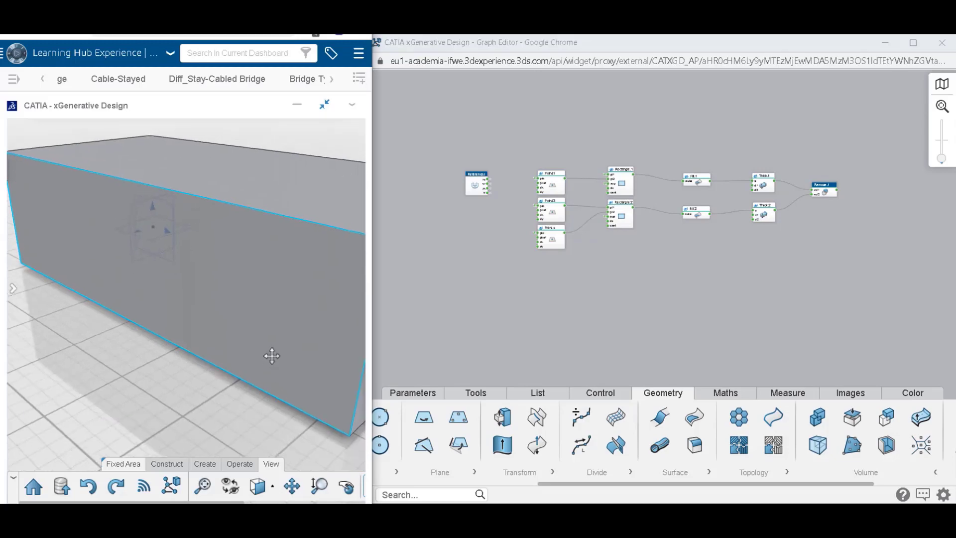
middle_drag(249, 336, 281, 169)
middle_drag(222, 359, 231, 205)
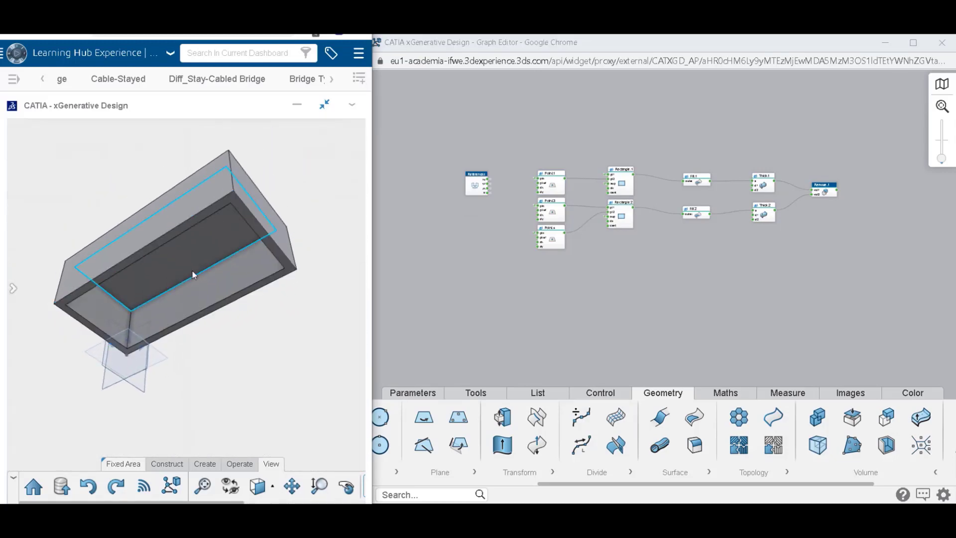
scroll(199, 258, up, 10)
middle_drag(218, 282, 193, 363)
scroll(209, 401, down, 4)
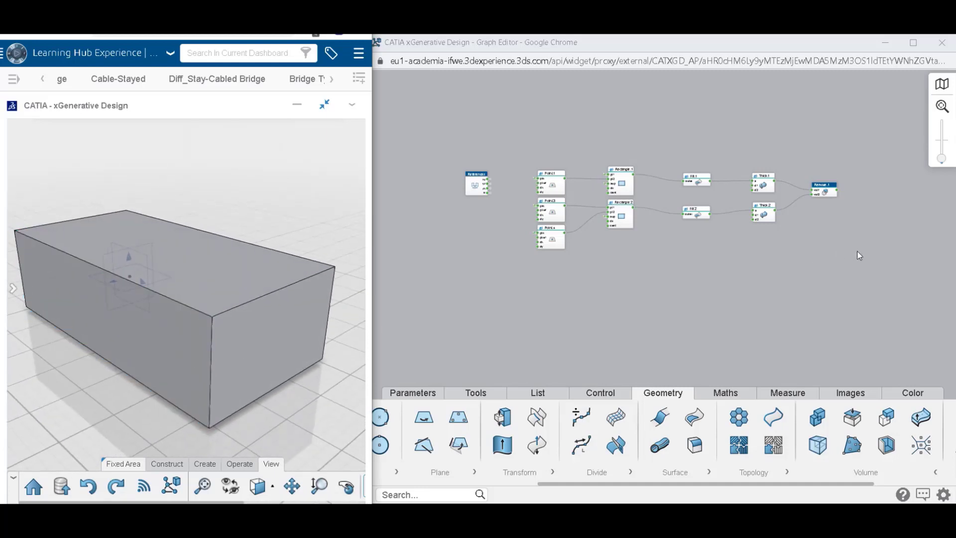
Group all nodes from the points through Remove.1 into one region, excluding References.
click(843, 257)
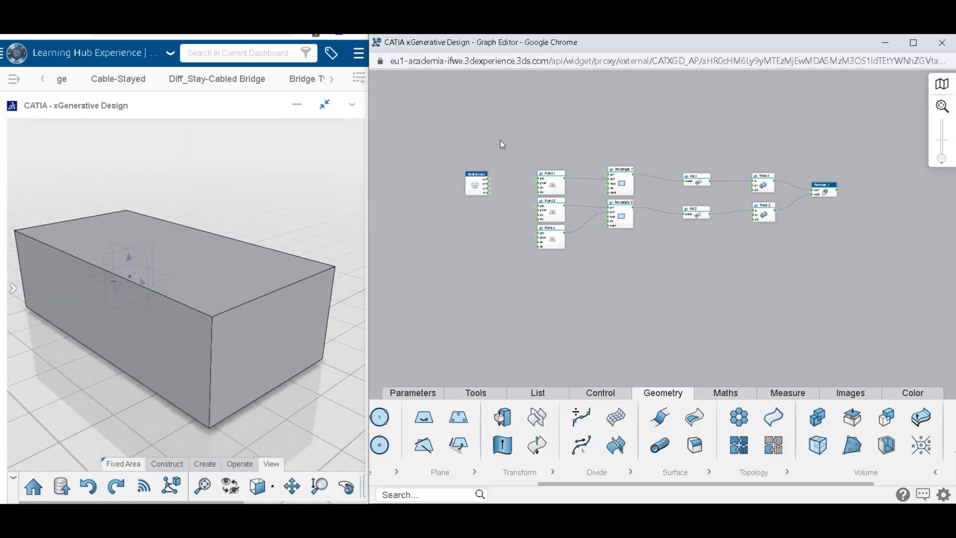
drag(520, 142, 862, 283)
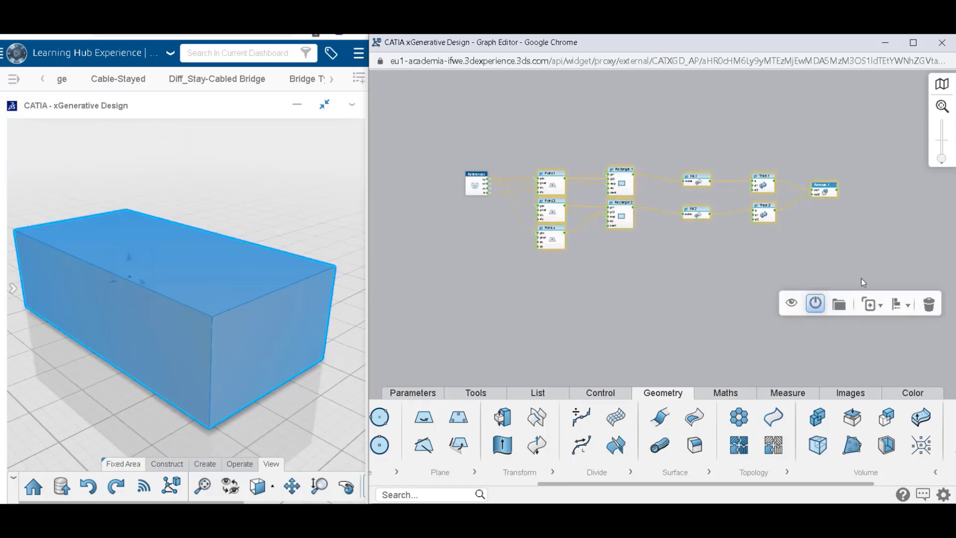
click(837, 307)
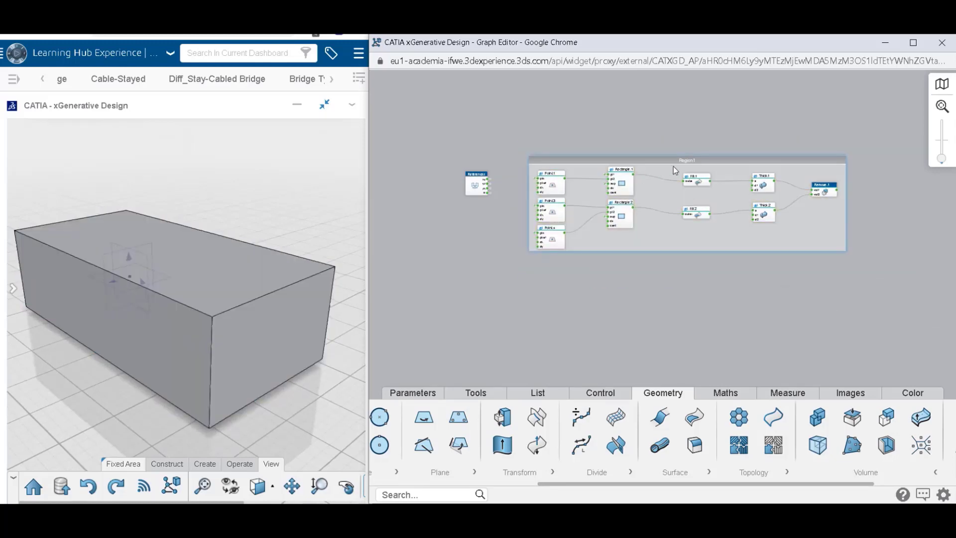
Rename the new region as Rectangle and set its colour to light blue.
click(692, 172)
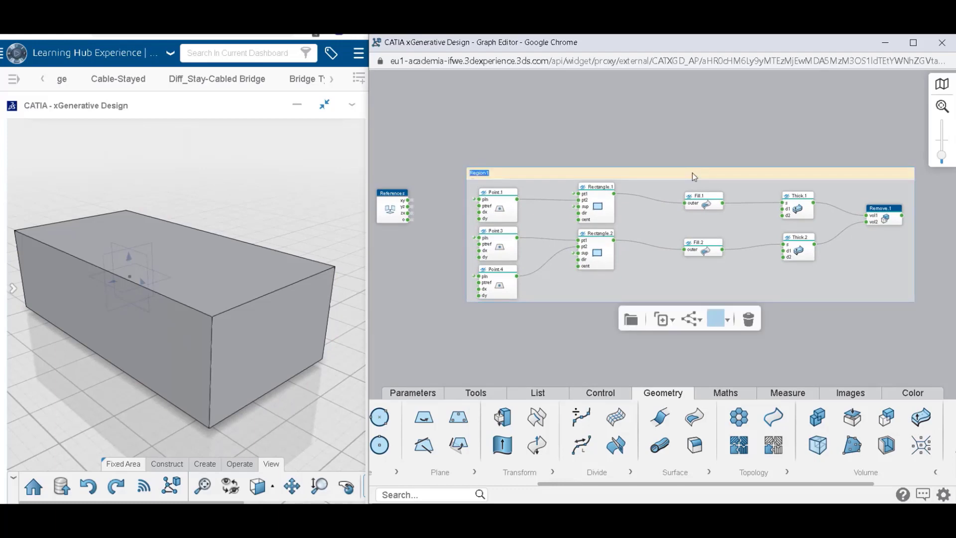
text(Rectangle)
key(Return)
click(722, 325)
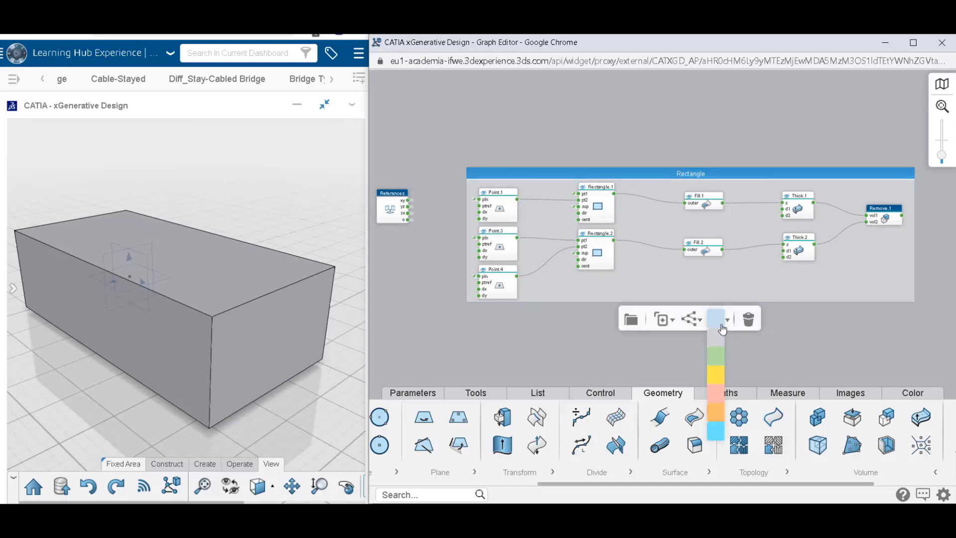
click(722, 328)
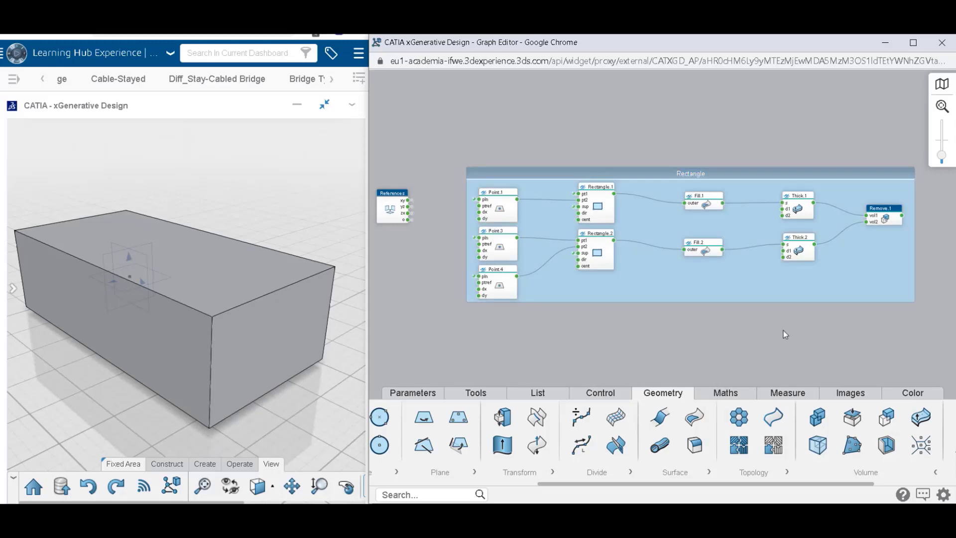
Add a Sub Elements node below the Rectangle region and connect Rectangle.1's output to its w input.
drag(784, 331, 776, 250)
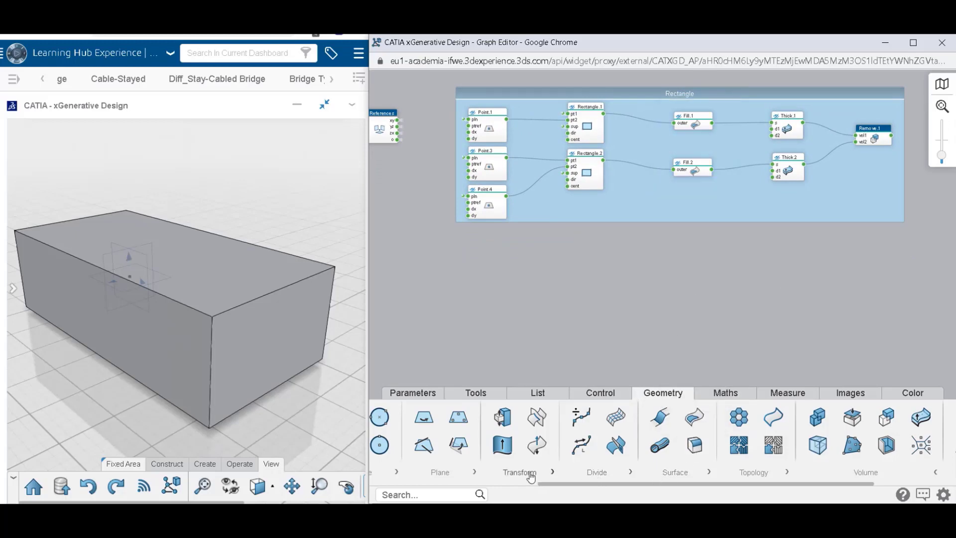
click(758, 477)
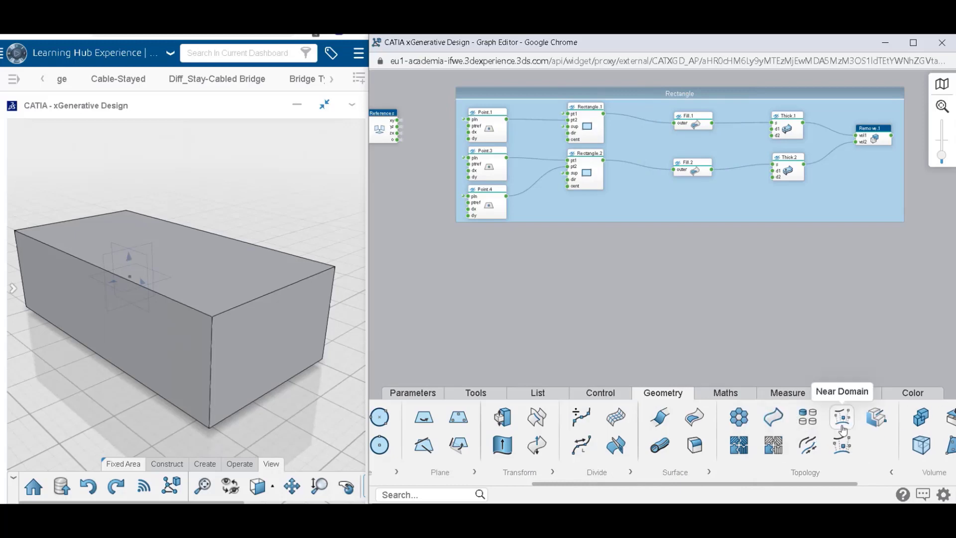
drag(810, 360, 491, 300)
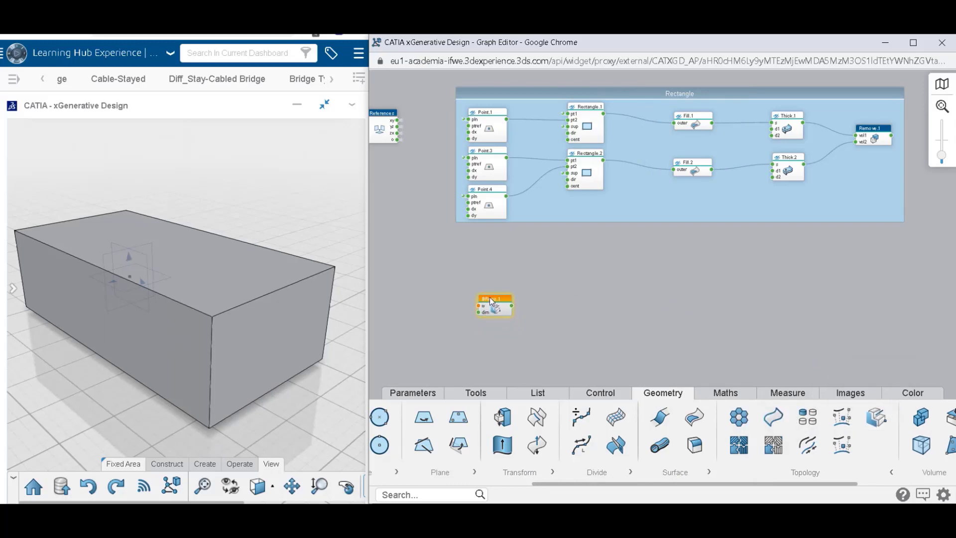
click(509, 268)
click(599, 119)
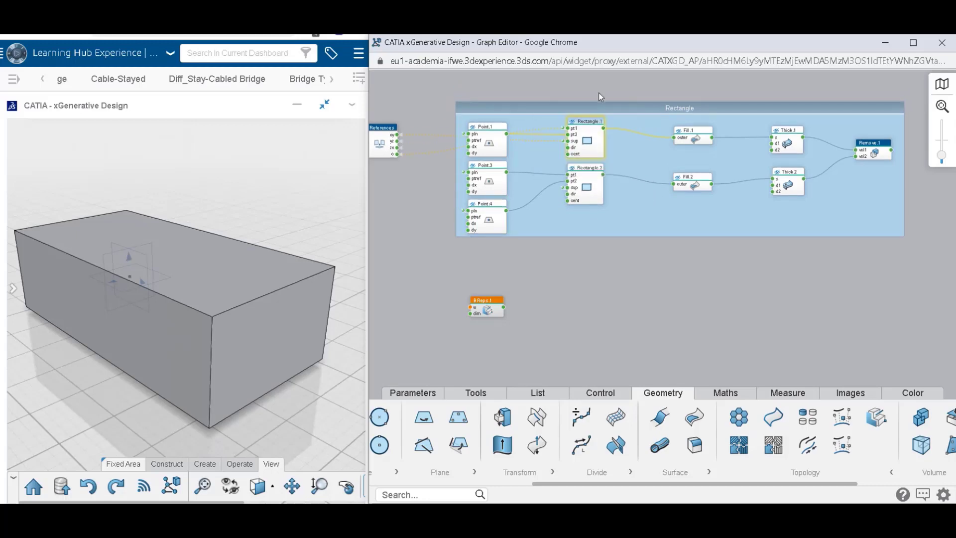
click(599, 92)
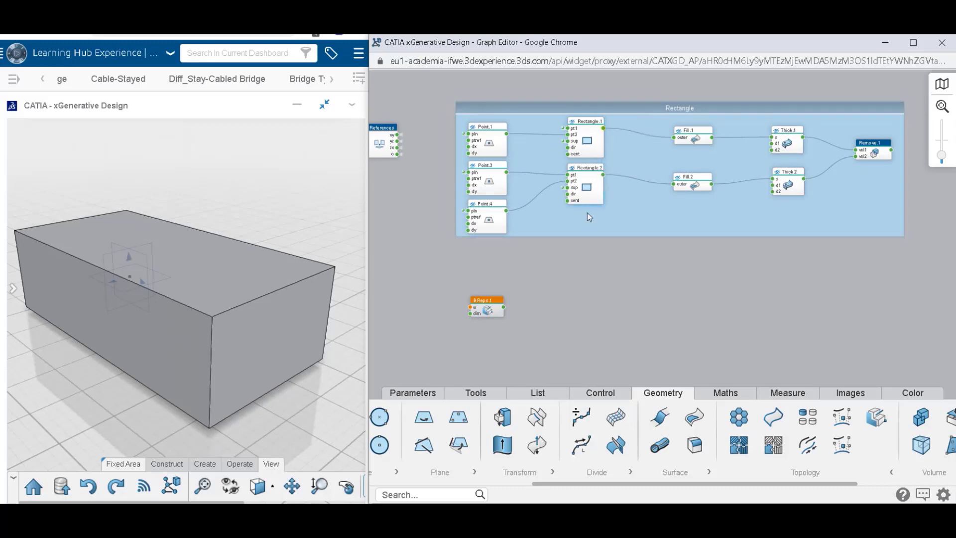
drag(484, 290, 470, 308)
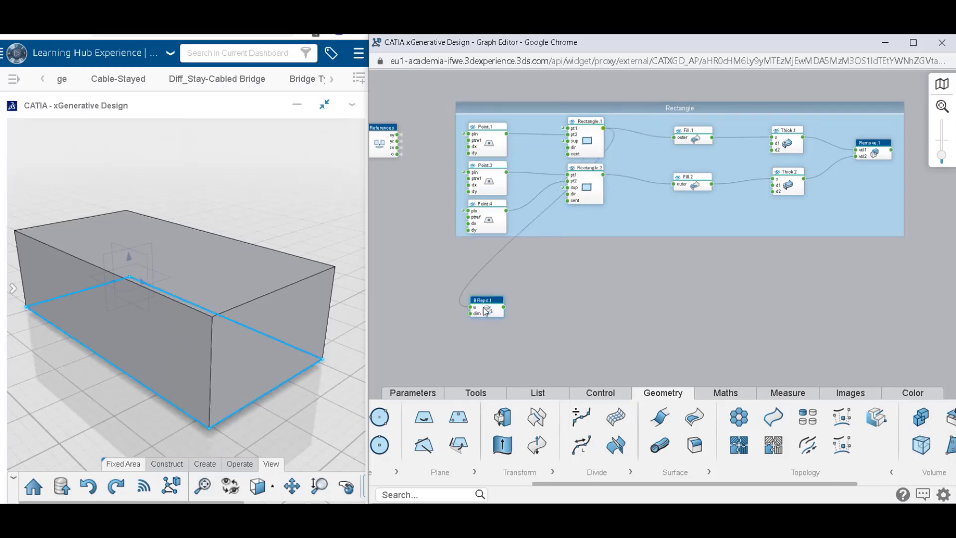
Open the settings of BReps.1 and set its sub-element dimension to Edges(1).
click(487, 311)
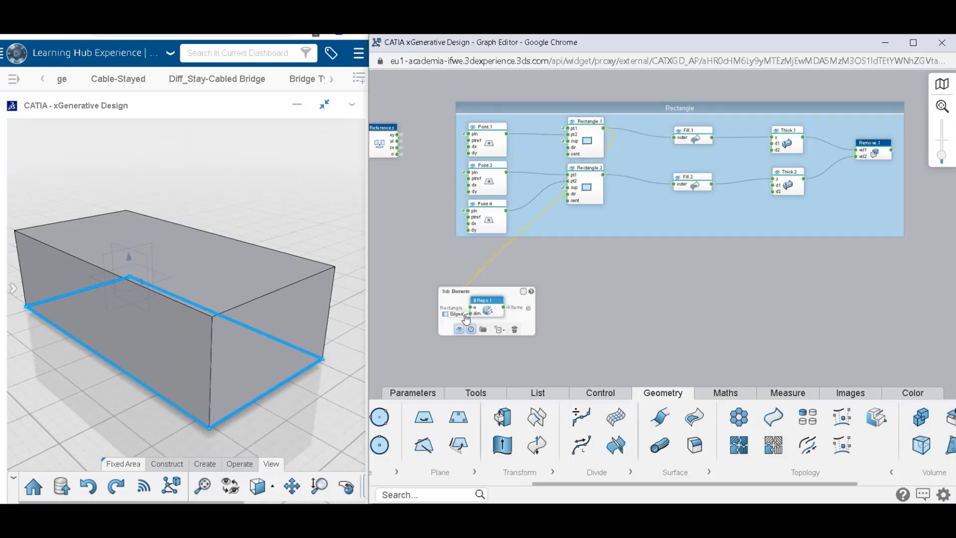
scroll(474, 341, up, 5)
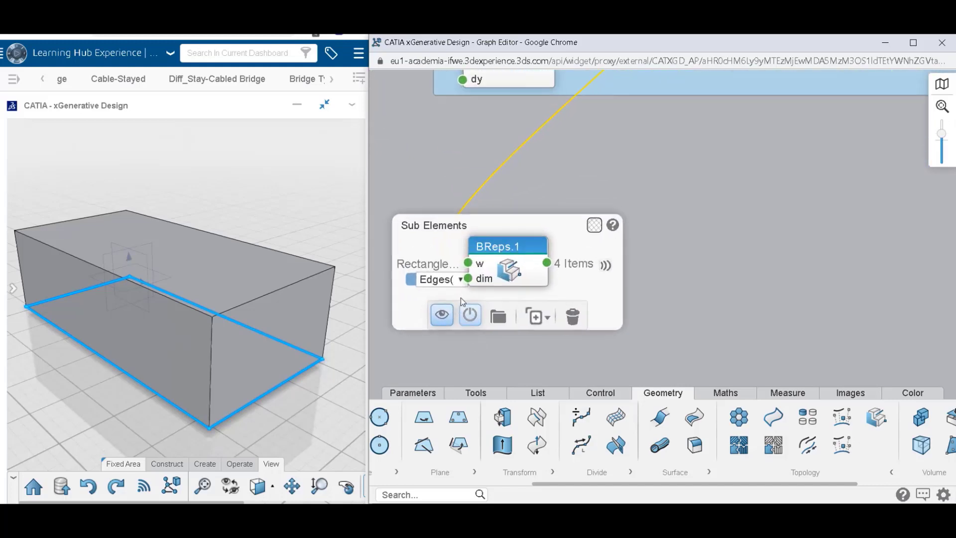
click(456, 287)
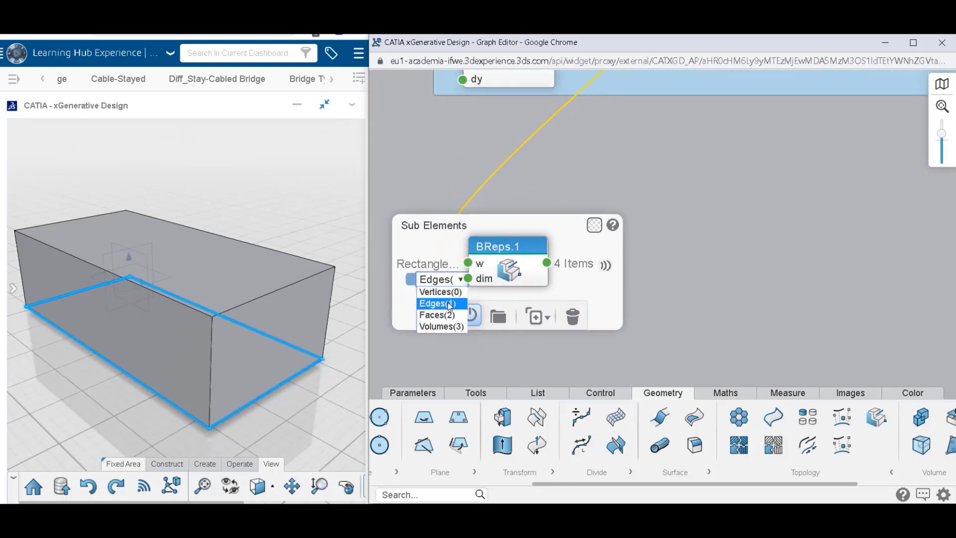
click(451, 304)
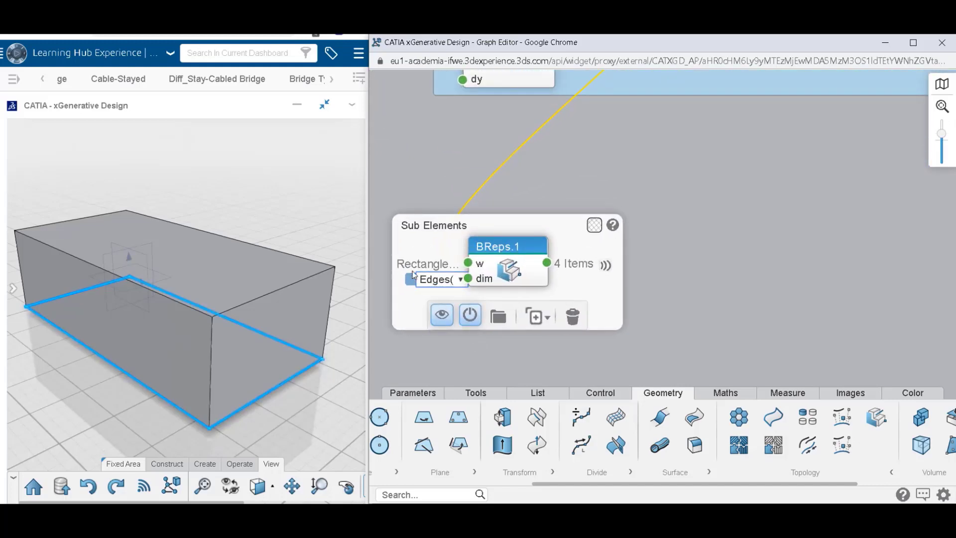
Try the Faces(2) and Volumes(3) dimensions on BReps.1, returning to Edges(1) each time.
click(456, 286)
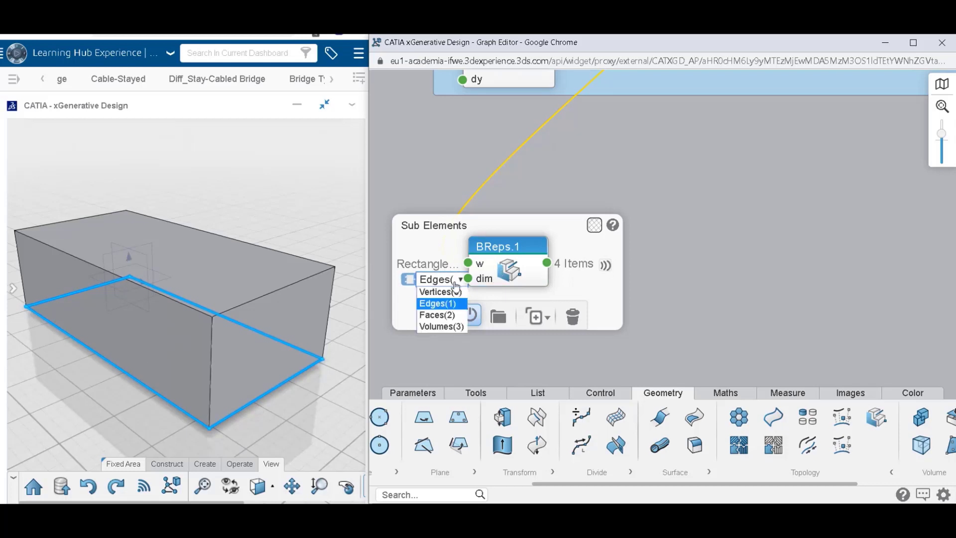
click(452, 315)
click(451, 283)
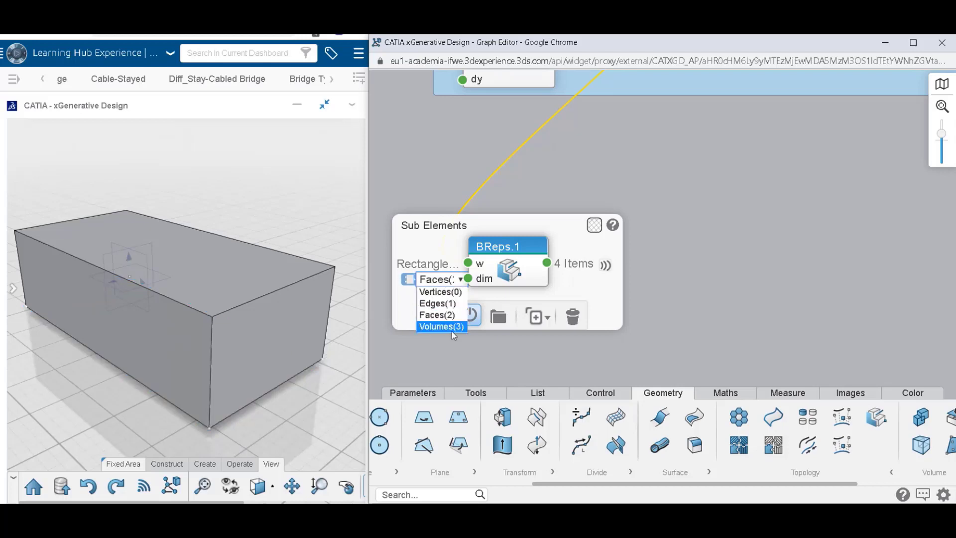
click(452, 327)
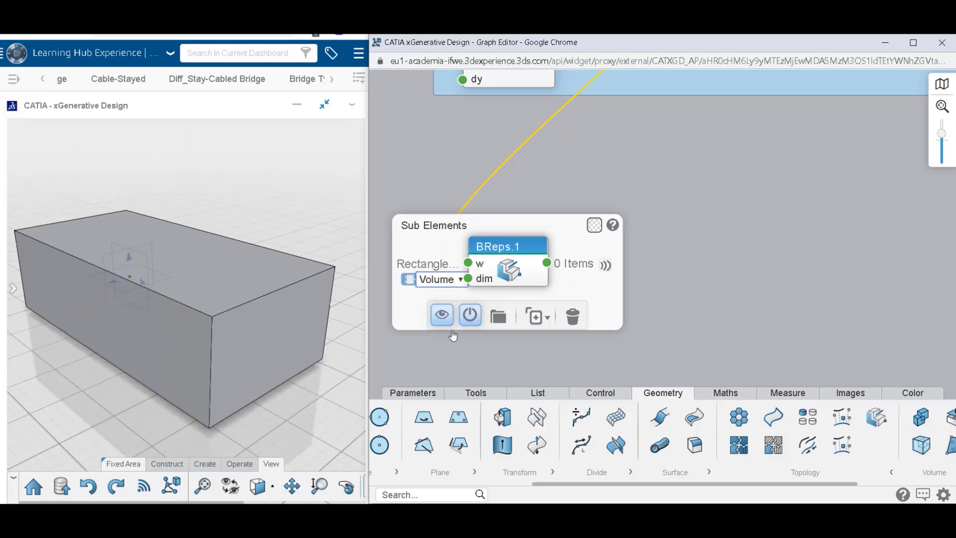
click(456, 284)
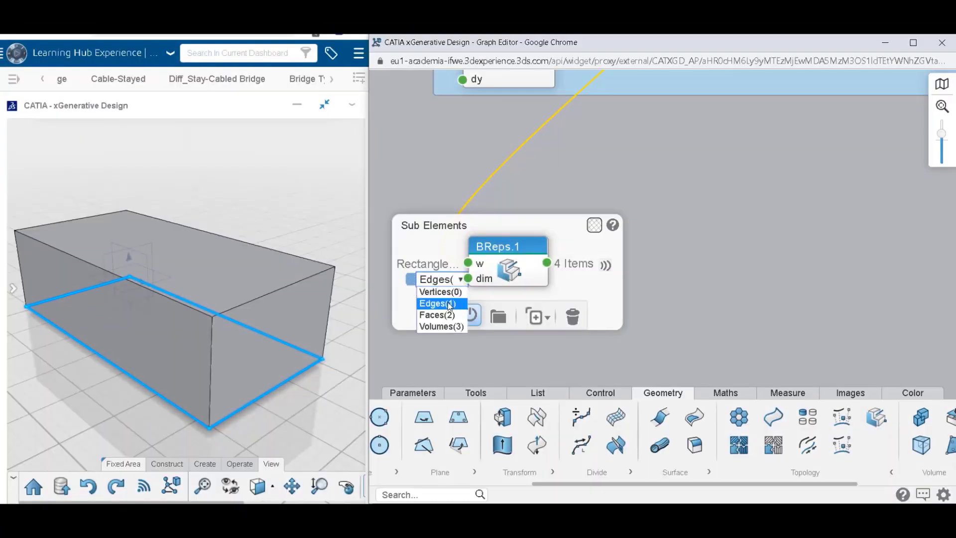
click(449, 305)
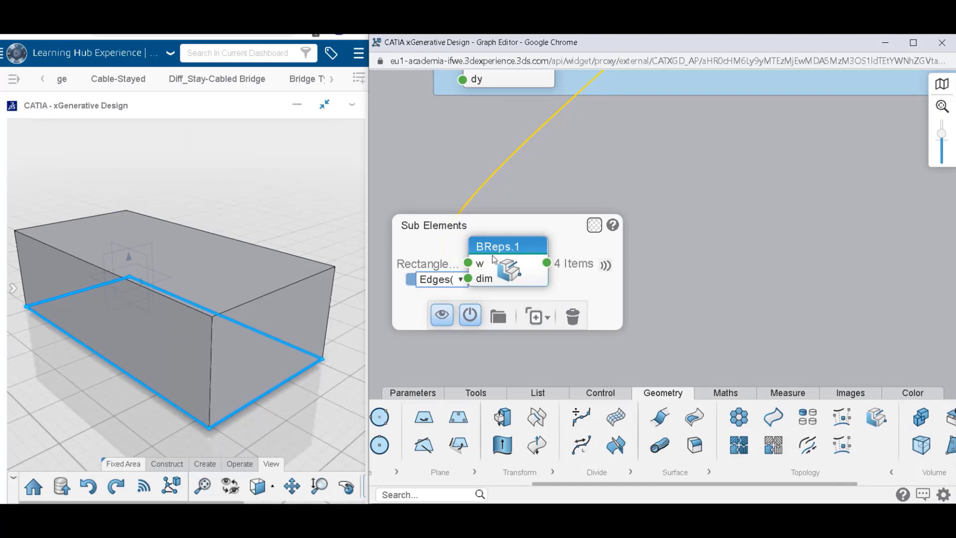
click(456, 283)
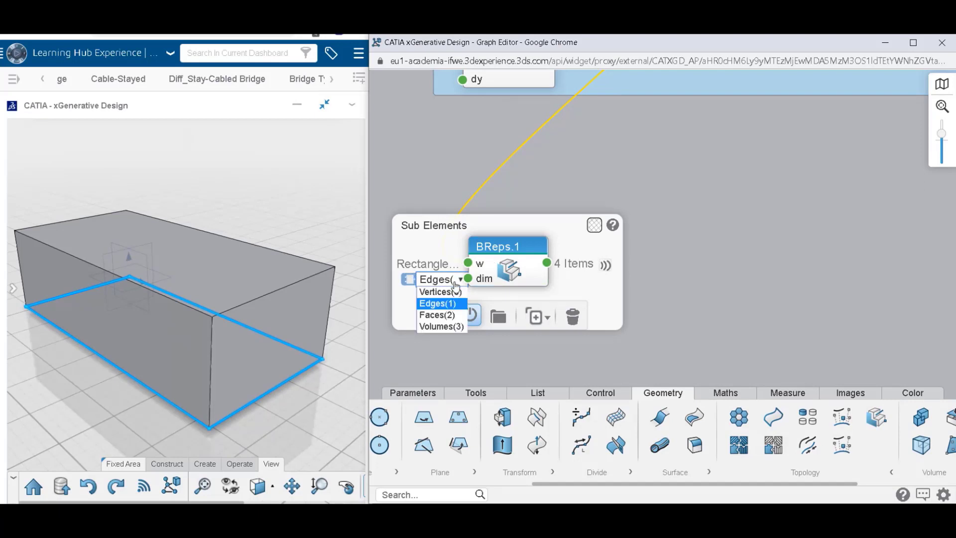
click(451, 315)
click(453, 281)
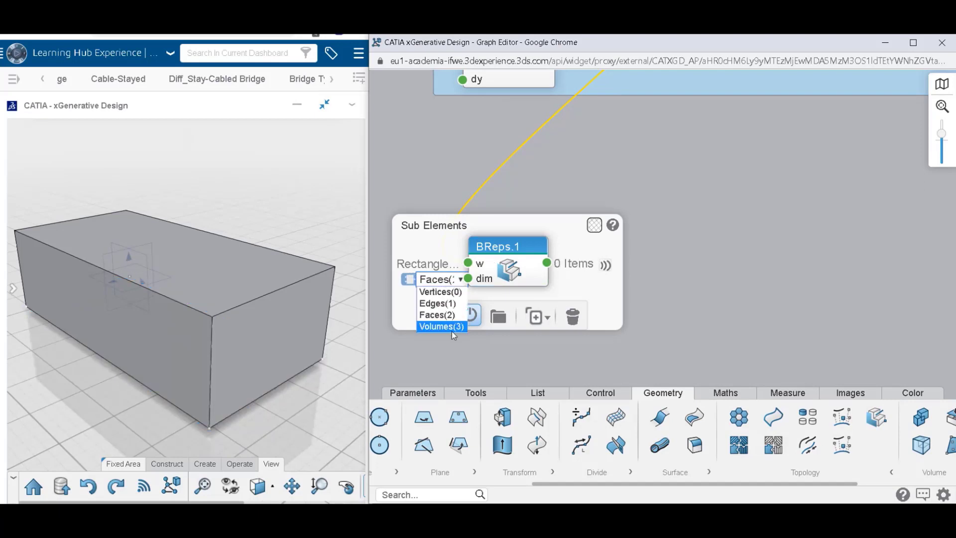
click(452, 327)
click(451, 279)
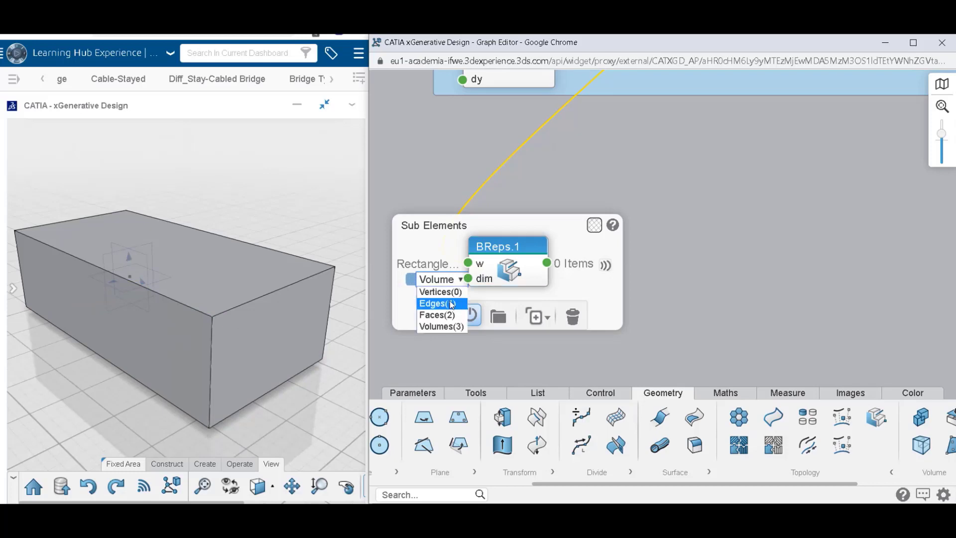
click(452, 304)
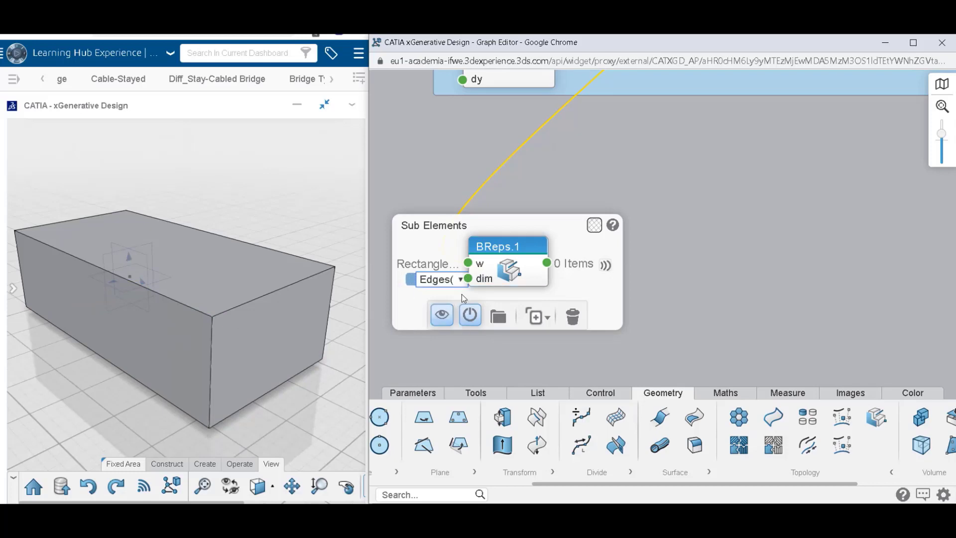
click(538, 208)
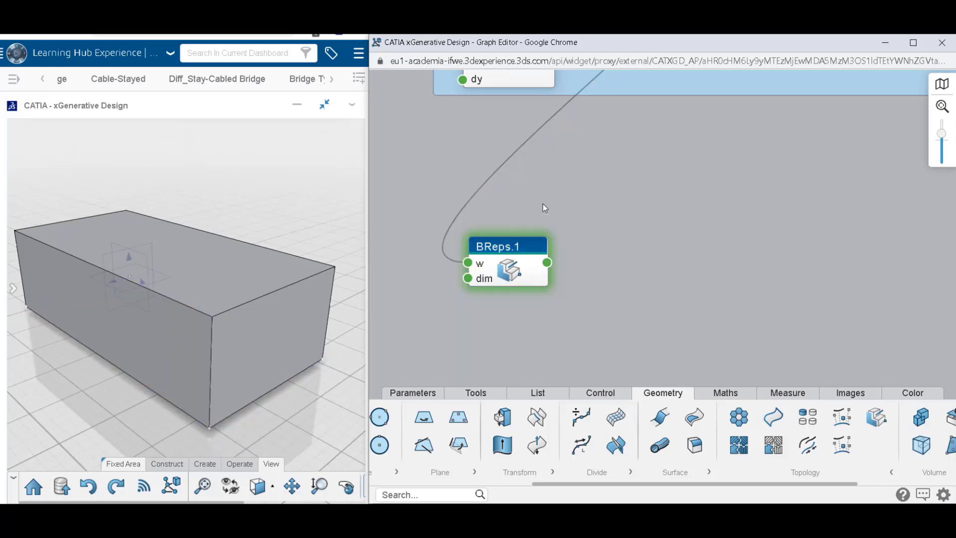
Inspect the output list of BReps.1, highlighting its individual edges one by one in the 3D view.
click(547, 266)
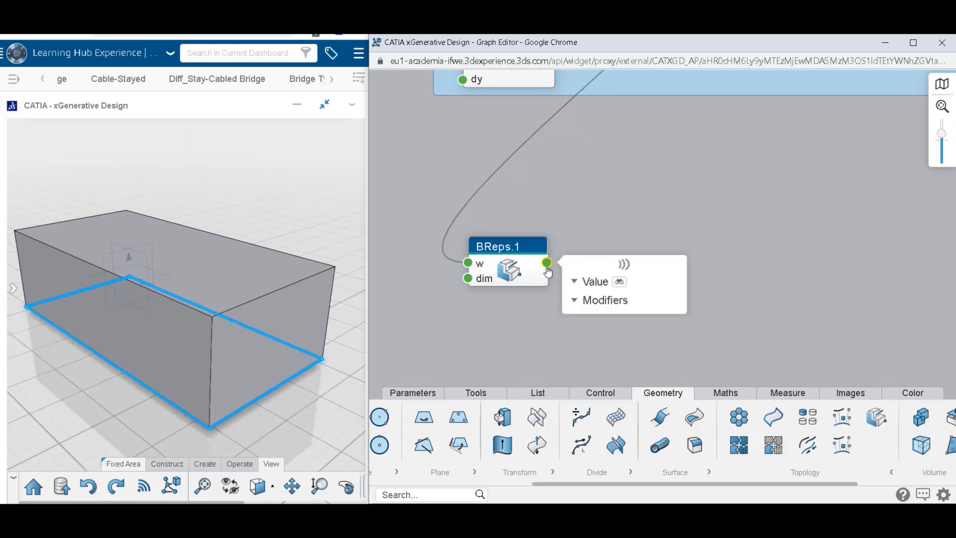
click(588, 283)
click(590, 300)
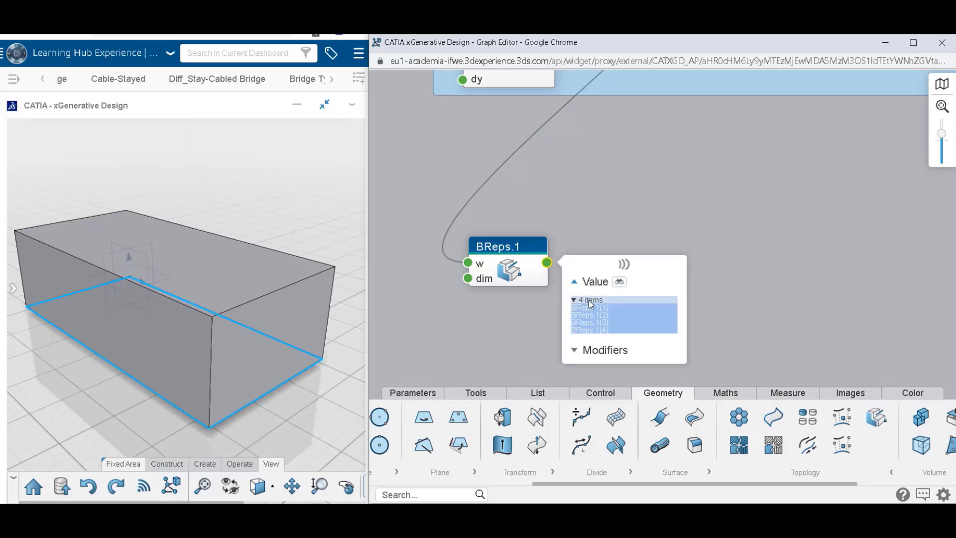
click(590, 307)
click(594, 315)
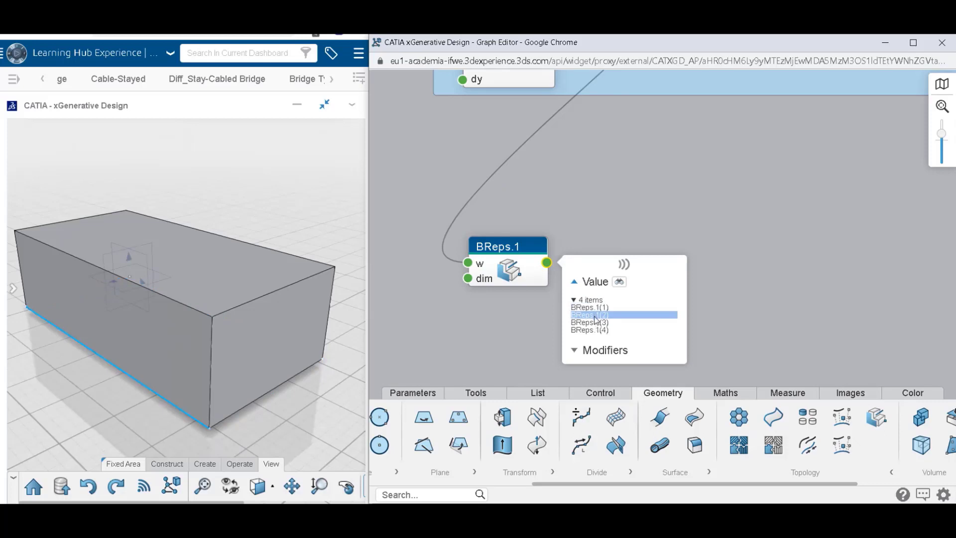
click(596, 330)
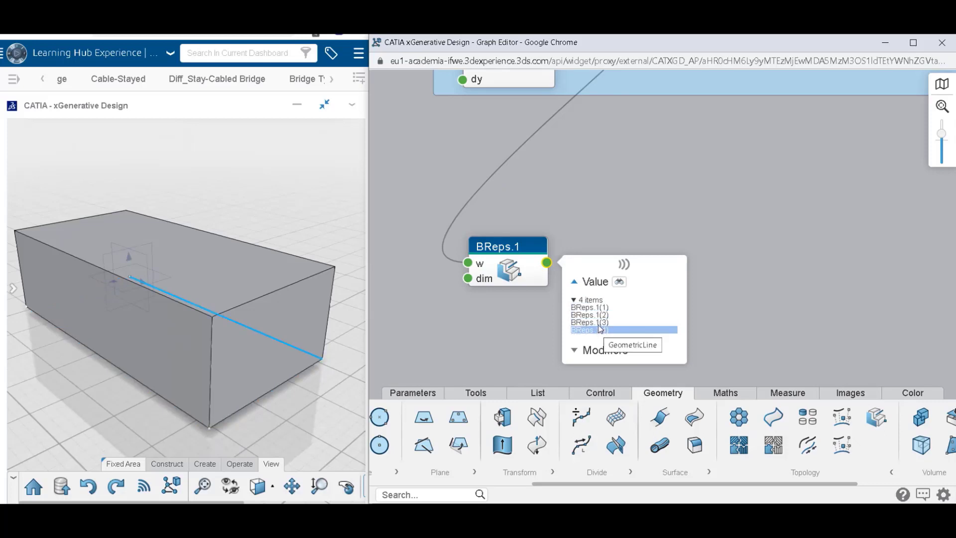
click(598, 308)
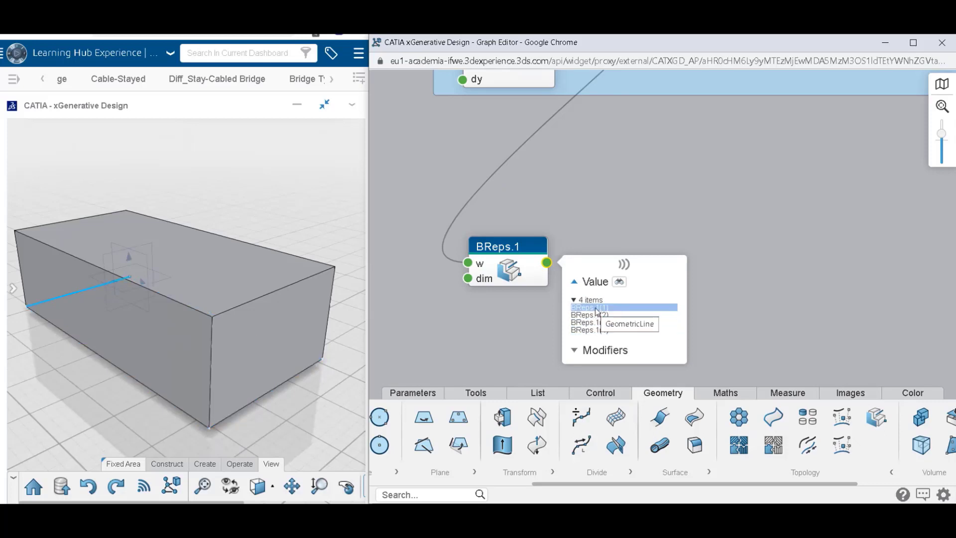
click(589, 226)
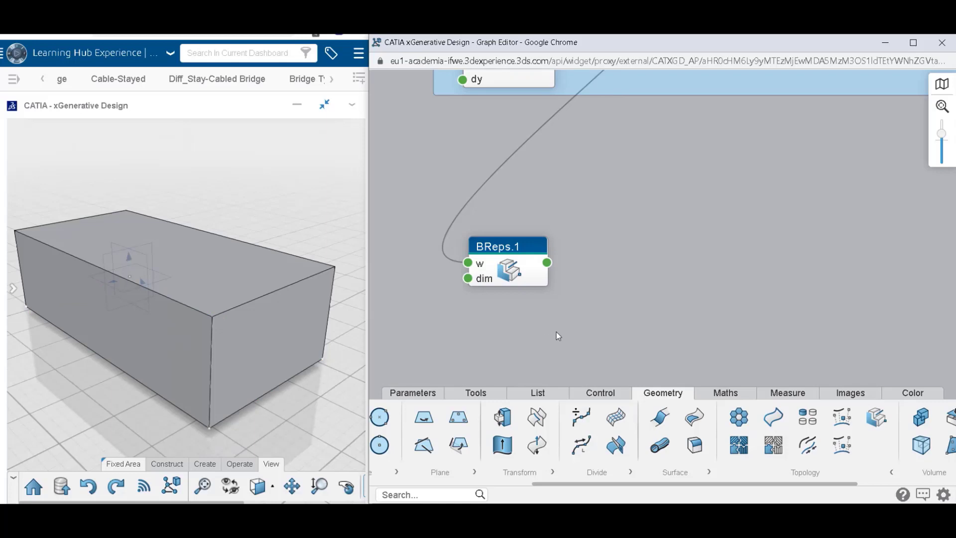
Add a Get Item node beside BReps.1 and connect the BReps.1 output to its list input.
double_click(646, 257)
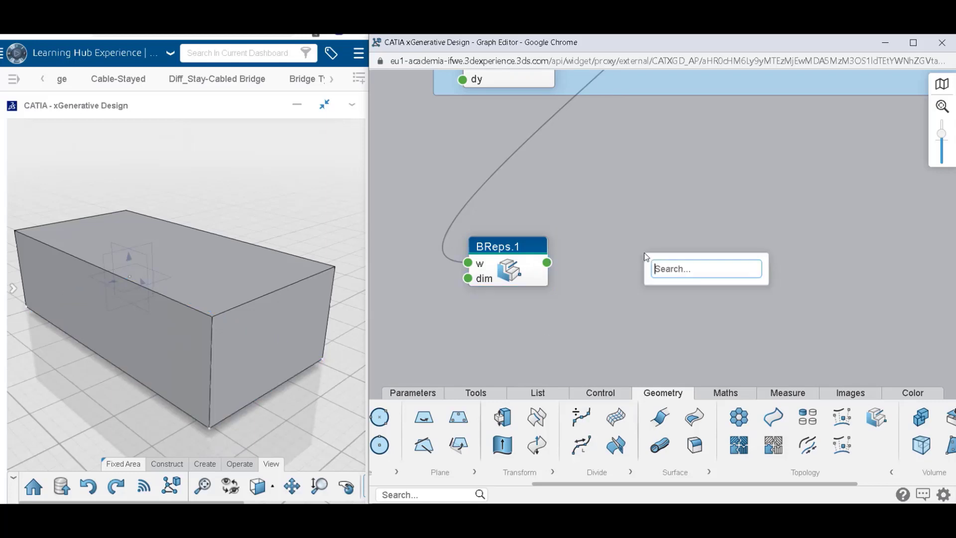
text(get)
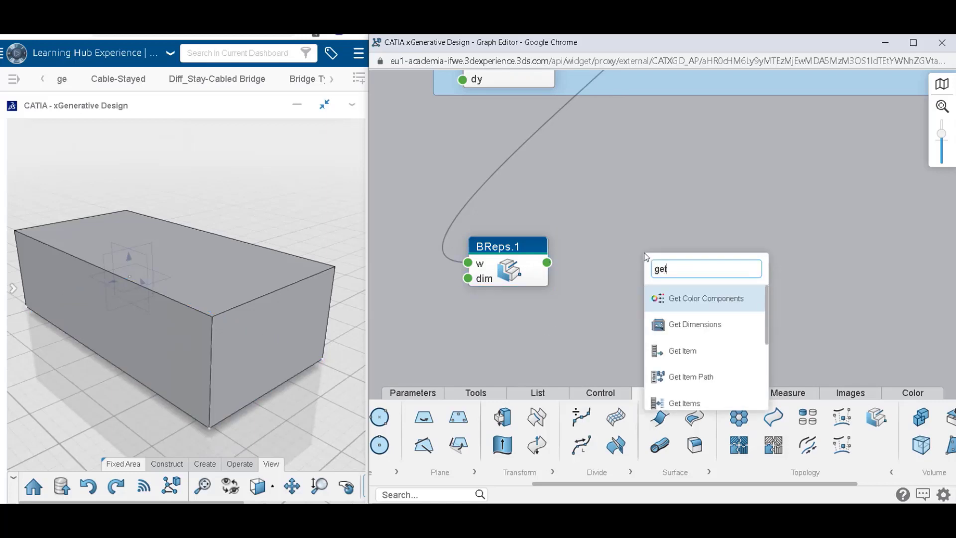
click(692, 351)
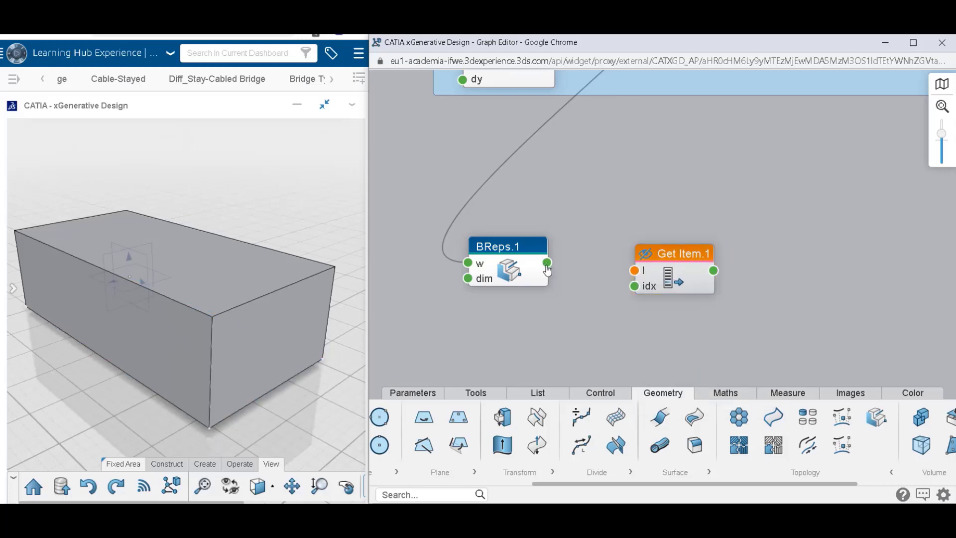
drag(547, 265, 671, 254)
click(599, 300)
click(660, 219)
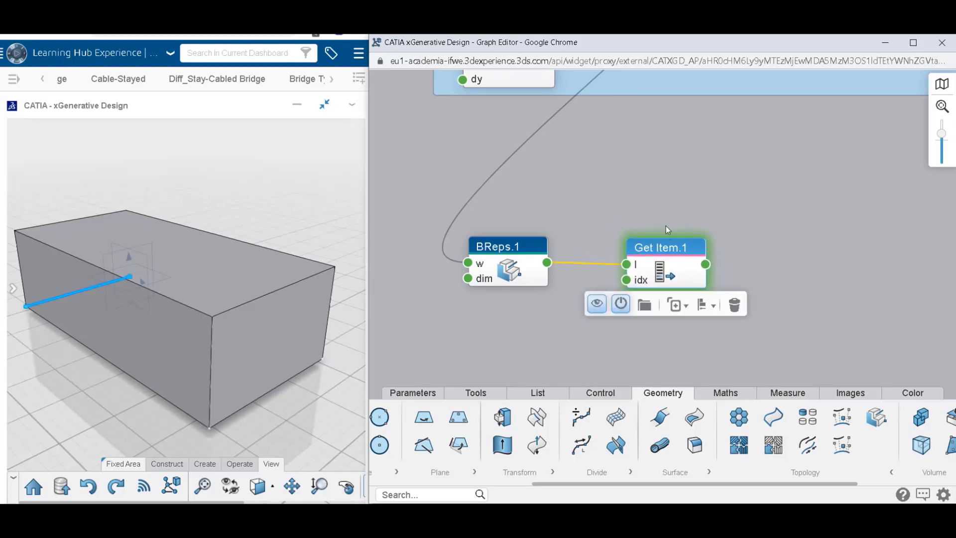
Try other index values such as 2 on Get Item.1 and return the index to 1.
double_click(659, 269)
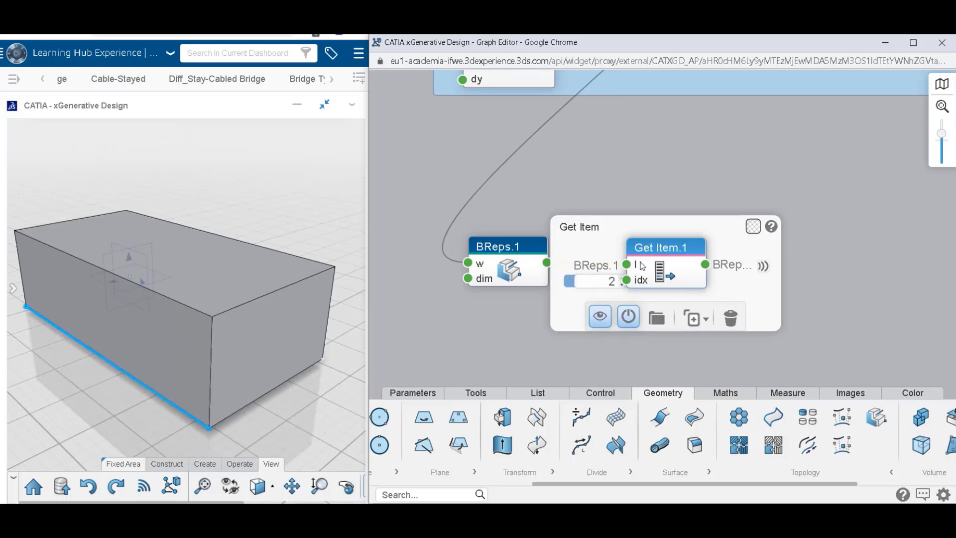
click(622, 278)
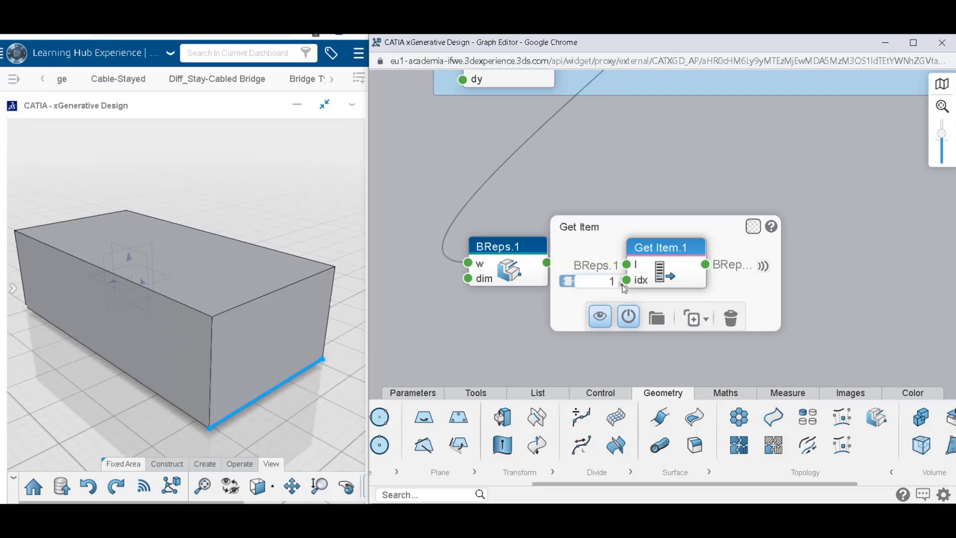
click(675, 188)
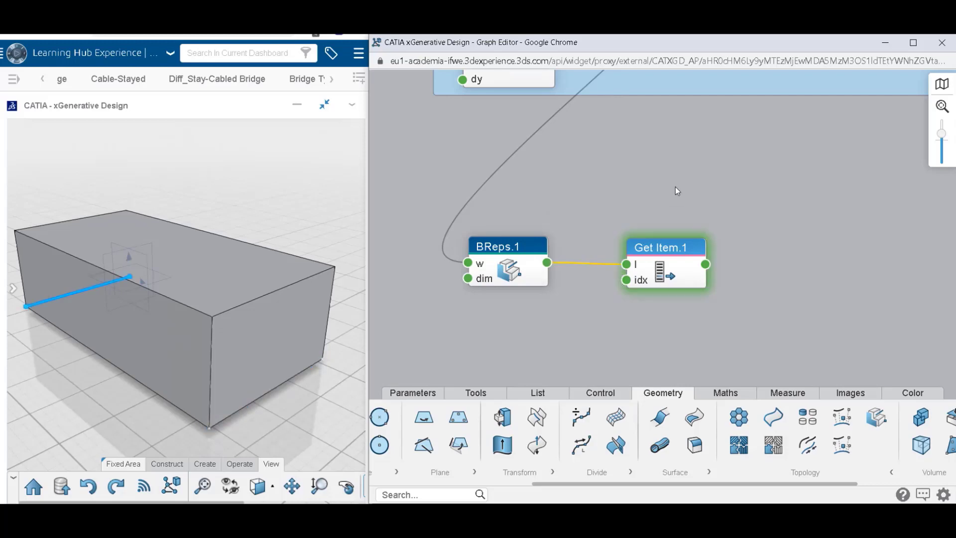
Add a Point on Curve node beside Get Item.1 and connect the Get Item.1 output to its curve input.
drag(770, 251, 715, 224)
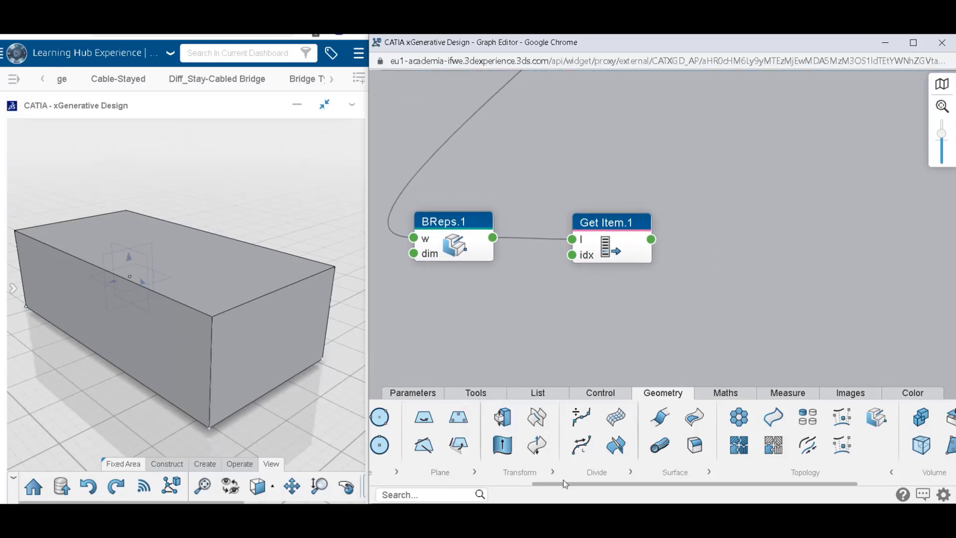
drag(563, 482, 400, 474)
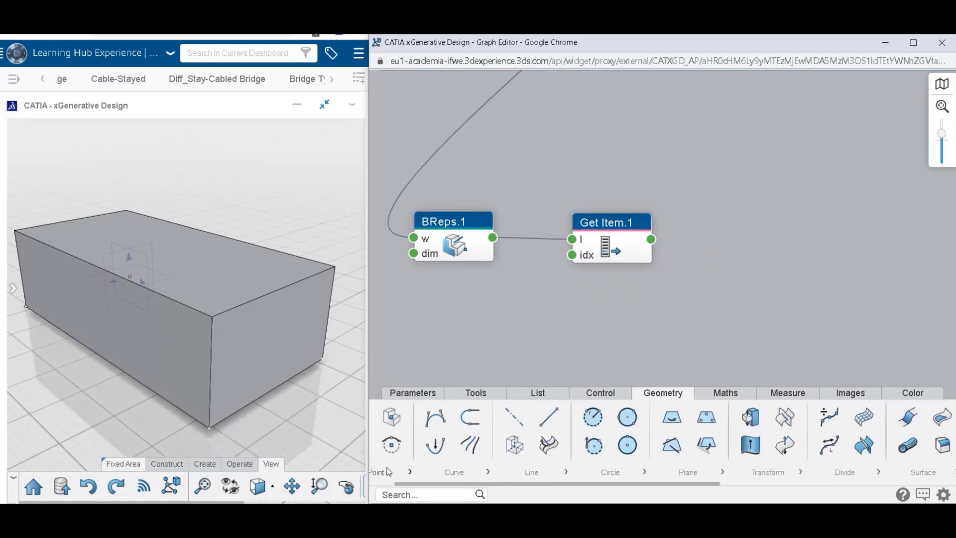
click(410, 472)
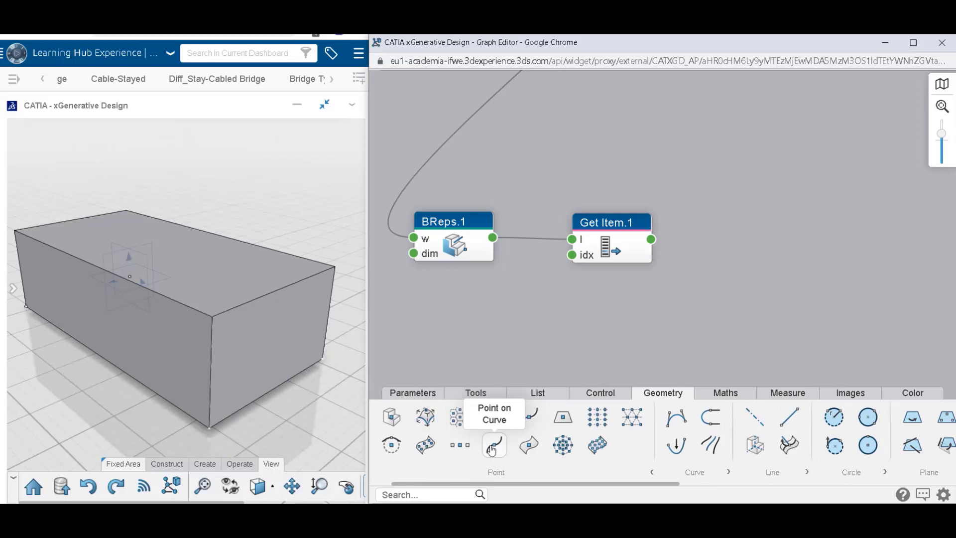
click(492, 449)
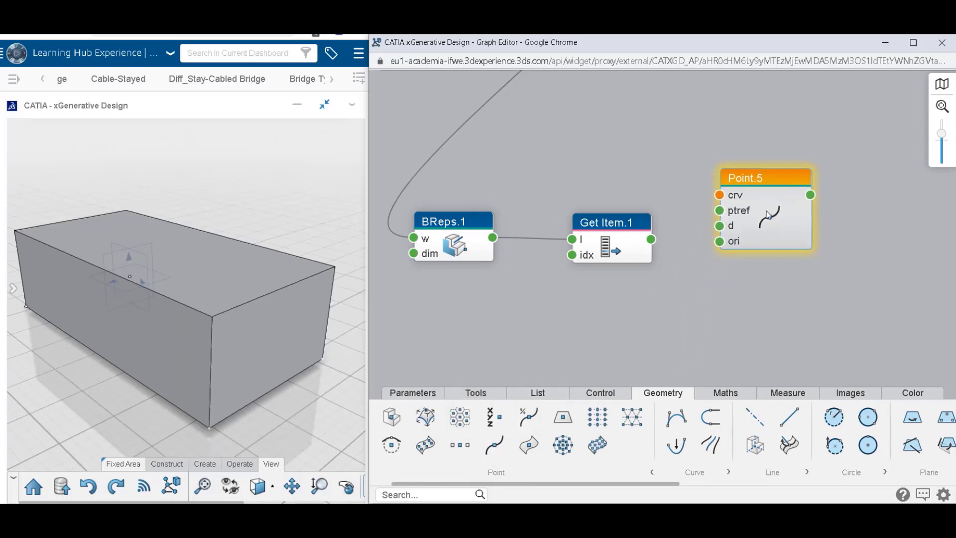
drag(651, 239, 739, 175)
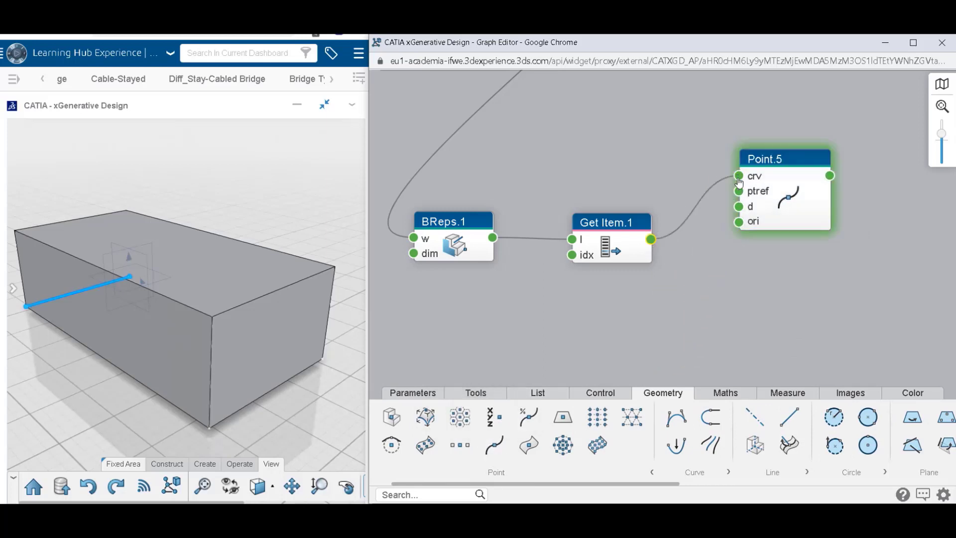
drag(793, 200, 793, 213)
Set the distance of the Point on Curve node to about 3.77 mm along the edge.
double_click(769, 211)
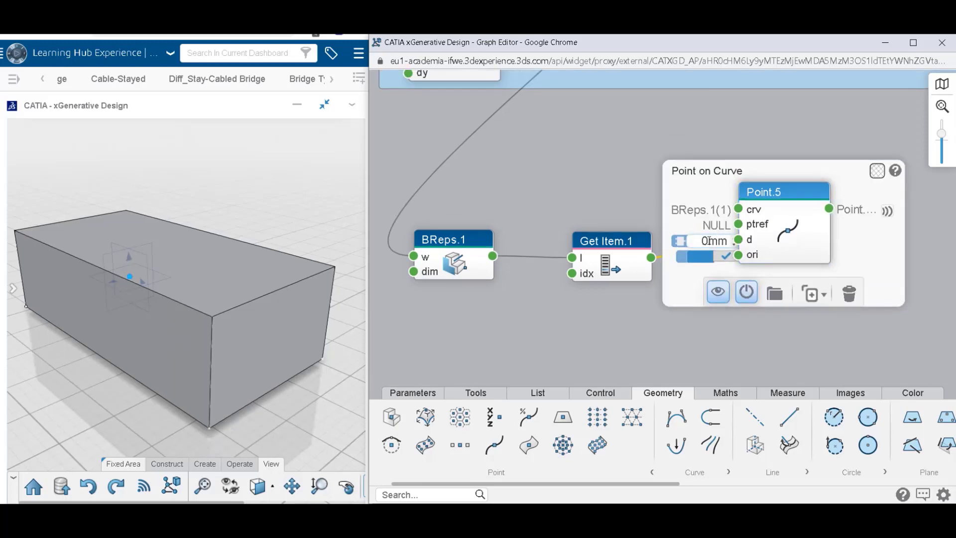
double_click(710, 241)
text(1)
text(75m)
click(680, 355)
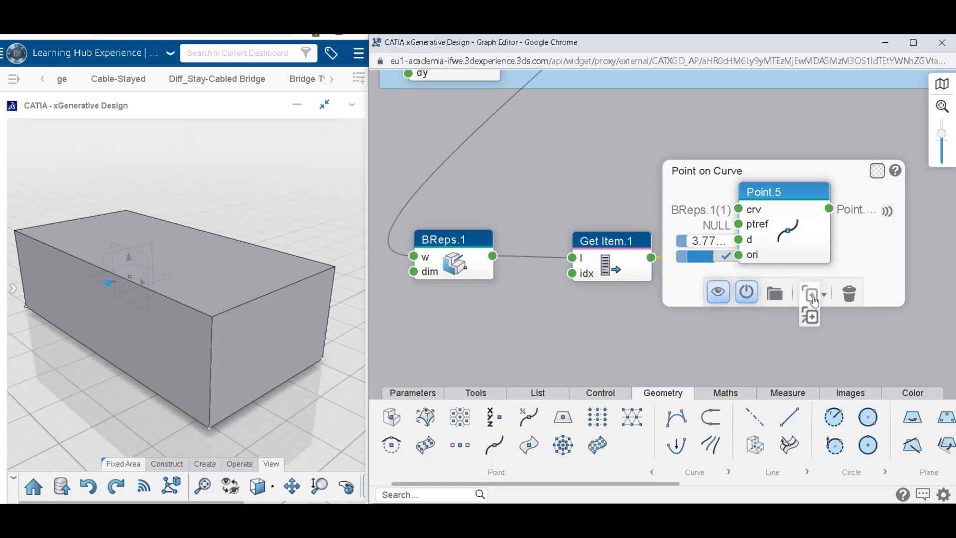
Duplicate Point.5 together with its input link, place the copy below it and reverse the copy's orientation.
click(810, 316)
drag(803, 274, 789, 349)
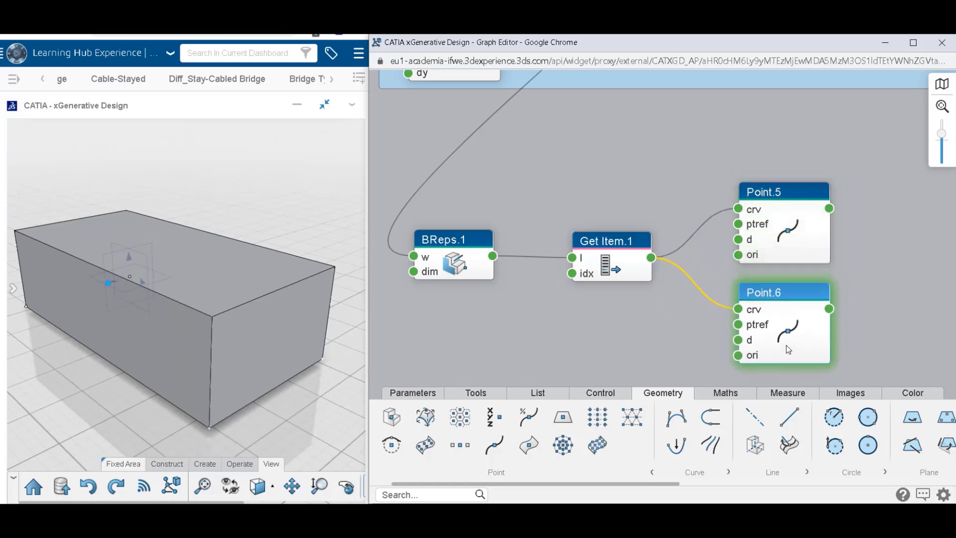
mouse_move(781, 345)
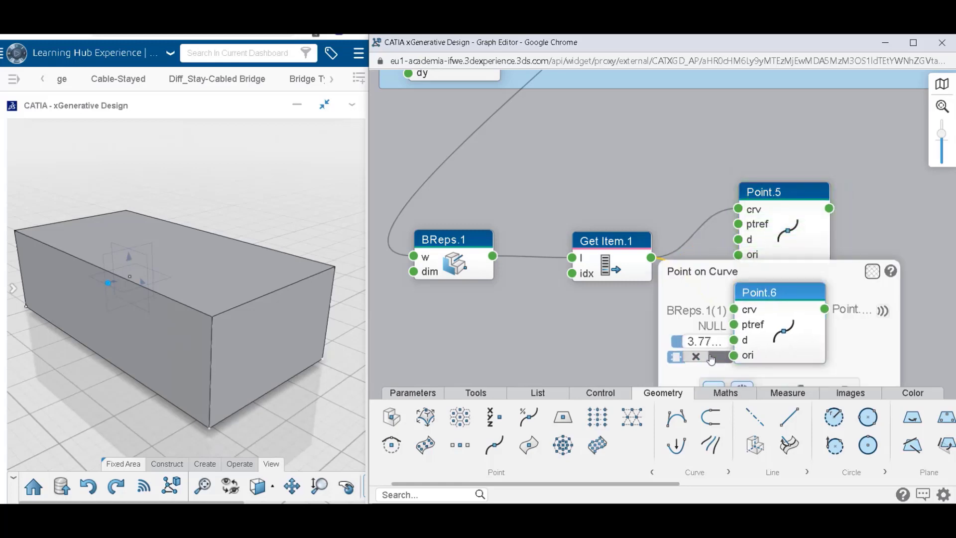
middle_drag(222, 384, 318, 303)
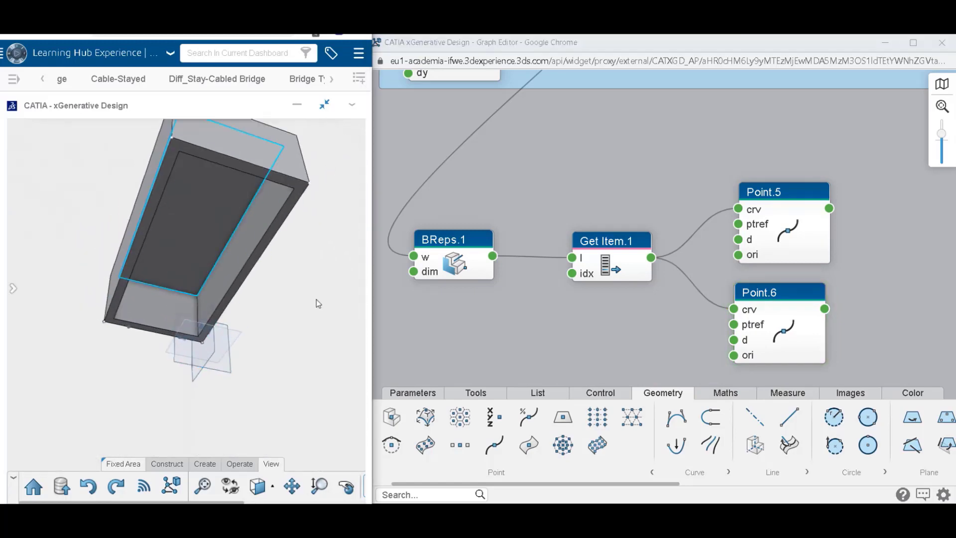
Check both points on the box's edge in the 3D view and delete the Point.5 and Point.6 nodes.
drag(734, 144, 842, 367)
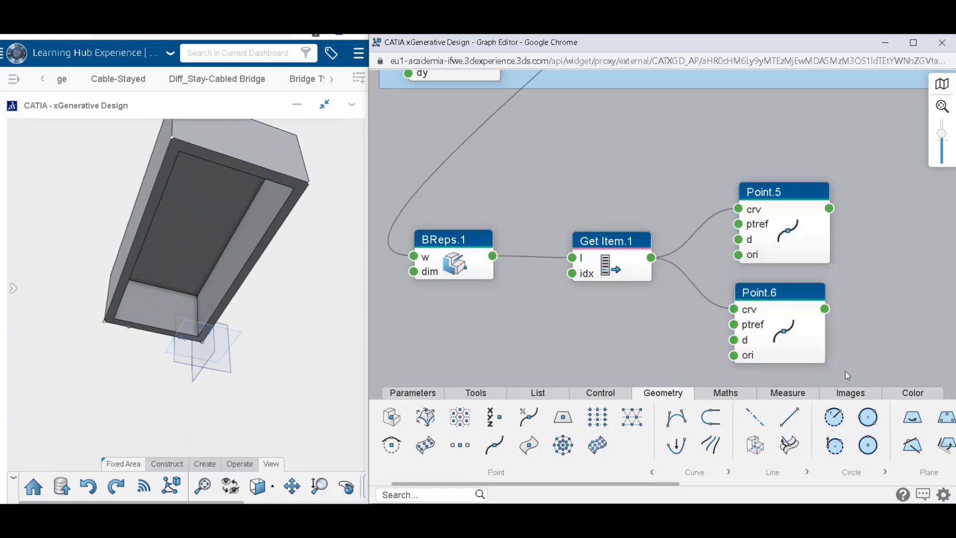
drag(728, 161, 851, 376)
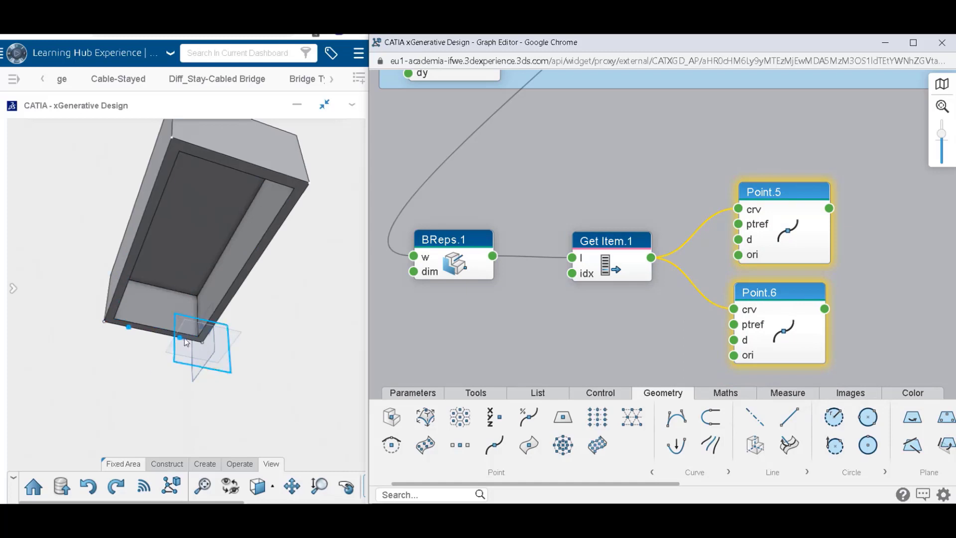
middle_drag(264, 329, 254, 304)
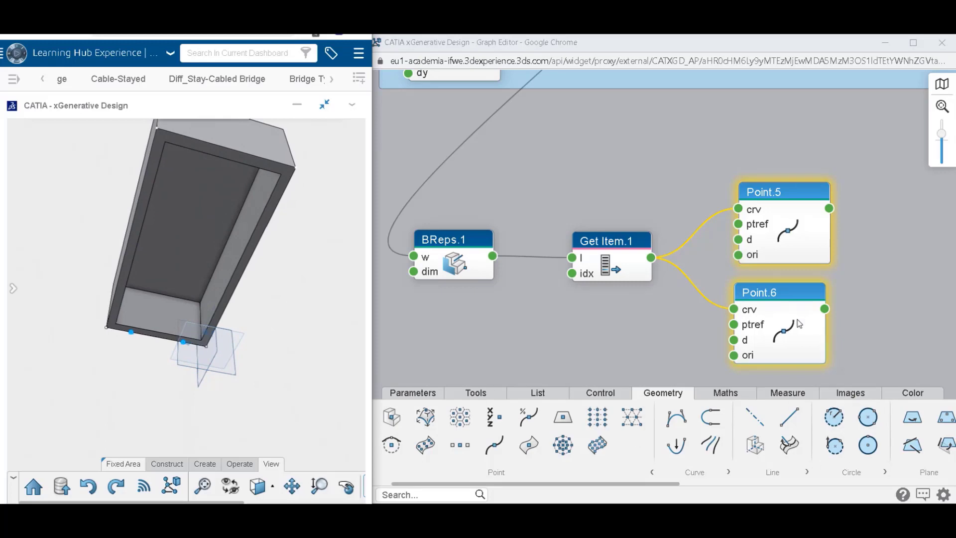
double_click(804, 238)
click(687, 146)
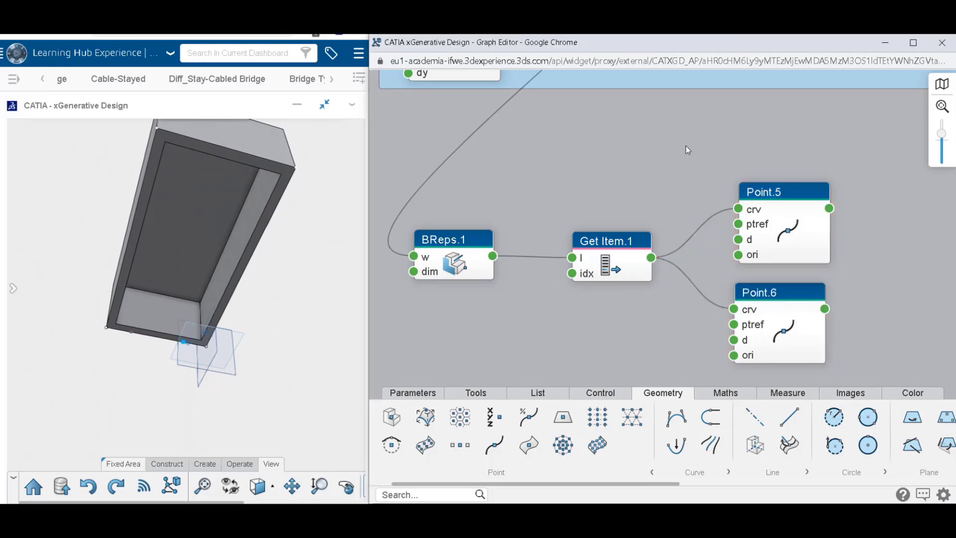
drag(688, 150, 862, 366)
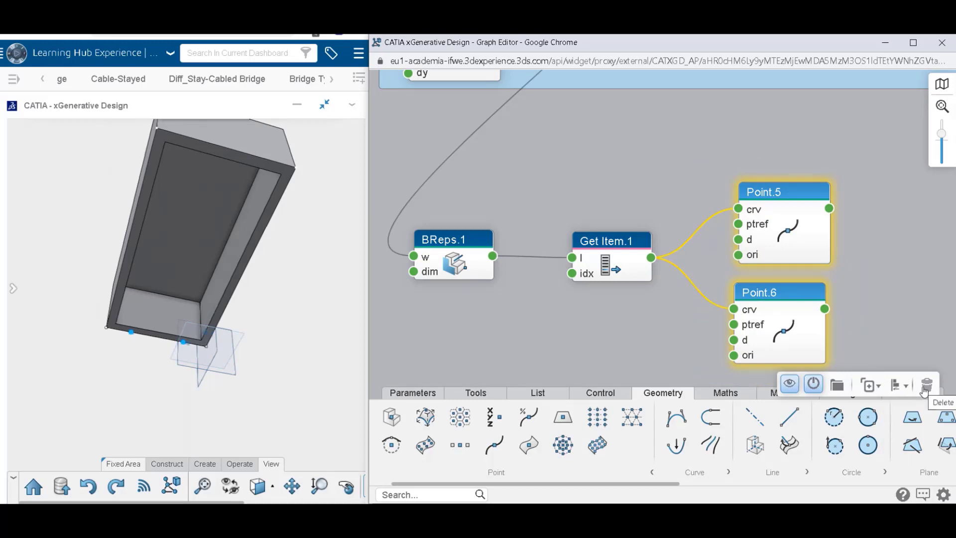
click(819, 271)
drag(717, 161, 868, 371)
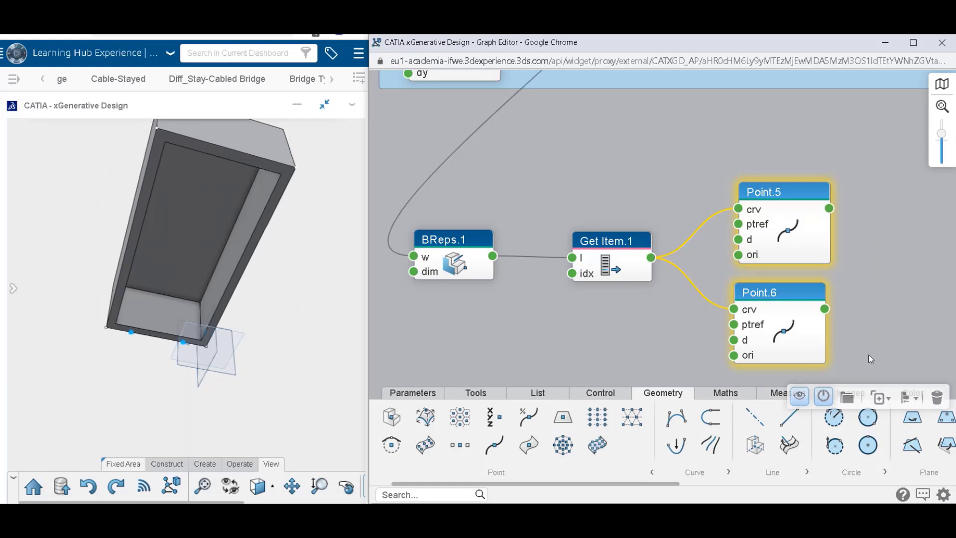
click(933, 397)
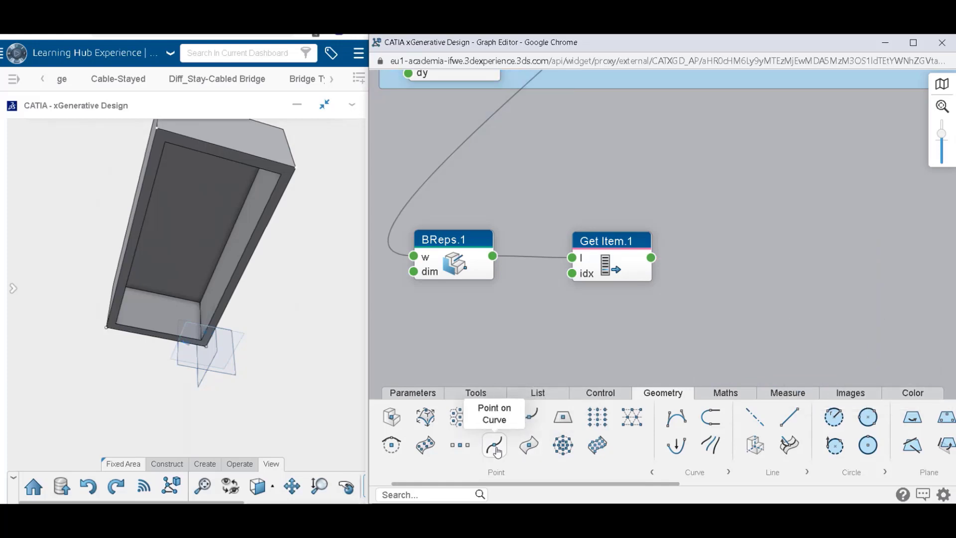
Add a new Point on Curve node, feed its curve input from Get Item.1 and set its distance to 3.9 mm.
mouse_move(491, 451)
drag(491, 451, 658, 340)
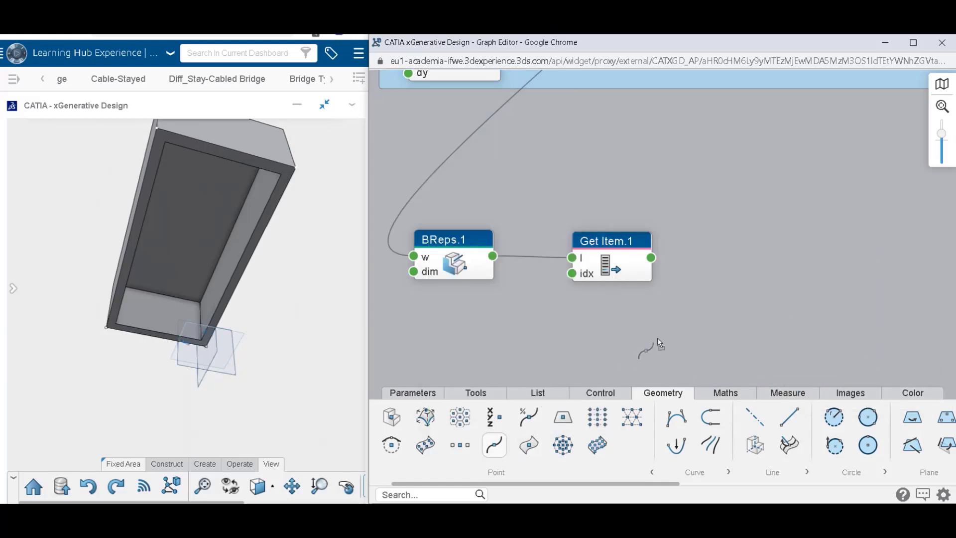
drag(776, 254, 775, 209)
drag(651, 258, 796, 214)
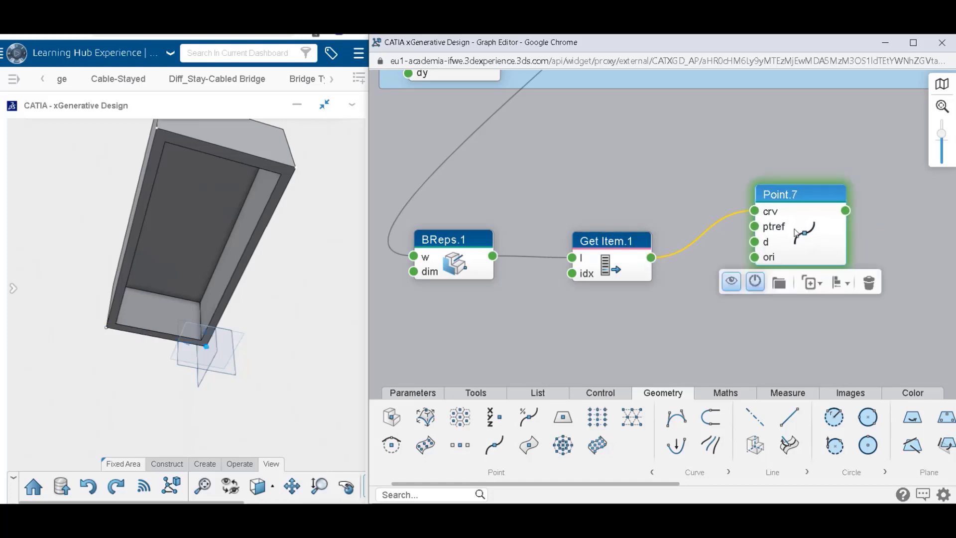
mouse_move(792, 232)
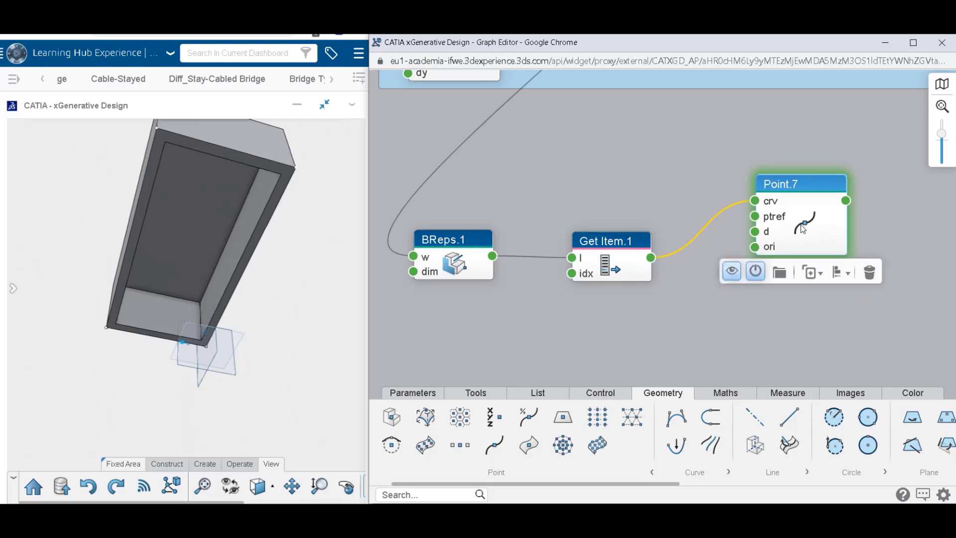
Duplicate Point.7 with its input link, place the copy below, reverse the copy's orientation and check both nodes' settings.
click(842, 273)
mouse_move(812, 274)
click(809, 291)
drag(805, 247, 785, 347)
double_click(786, 333)
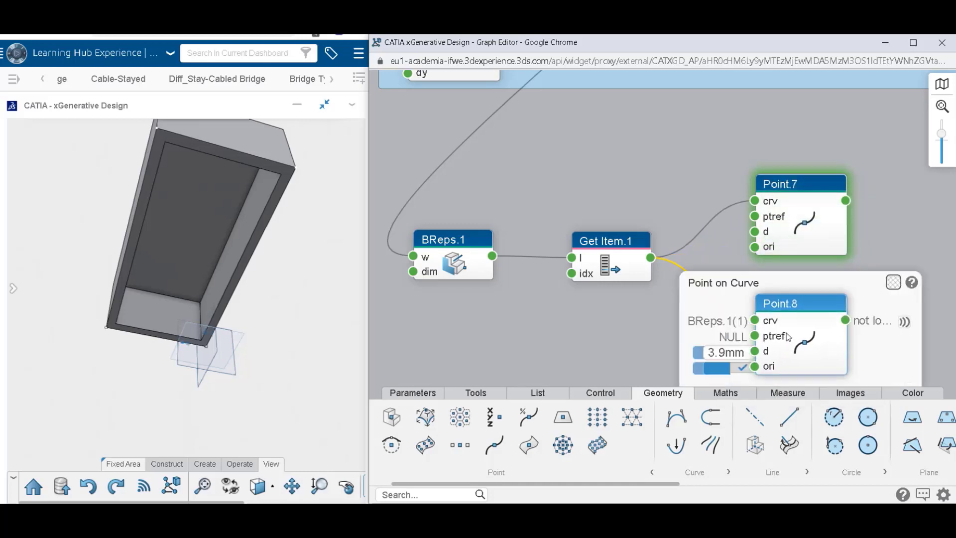
click(723, 369)
click(643, 332)
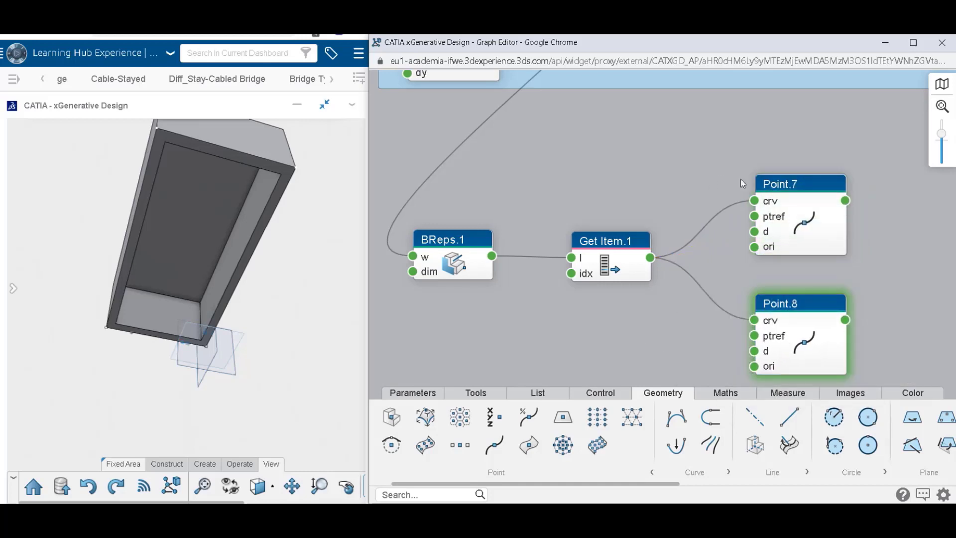
double_click(788, 215)
double_click(809, 348)
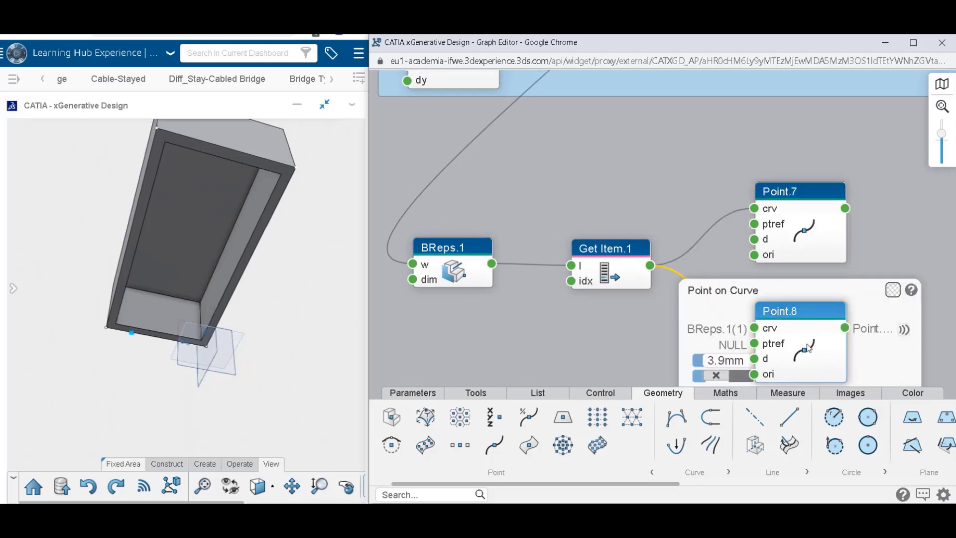
click(884, 194)
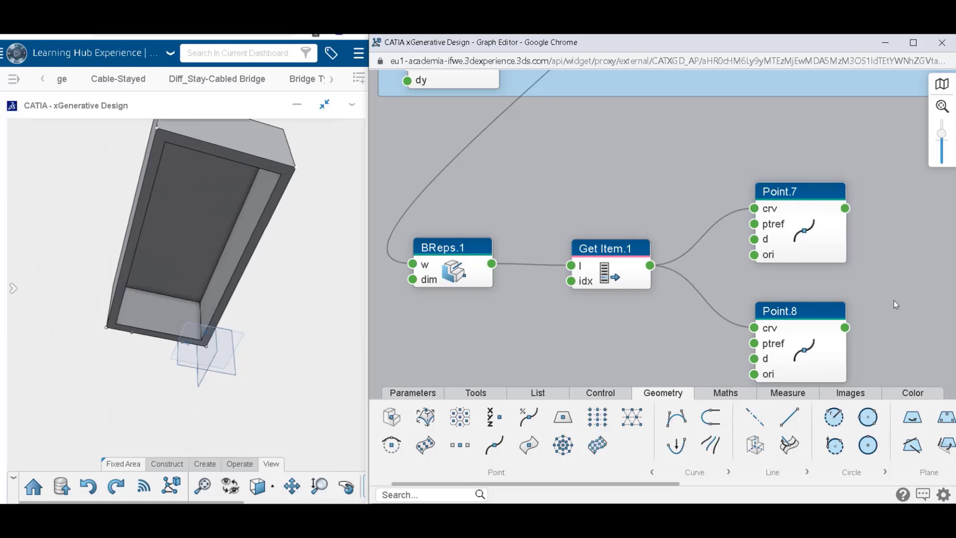
Add a Build List node, connect Point.7 to i1 and Point.8 to i2, and inspect its output list.
middle_drag(895, 301, 807, 262)
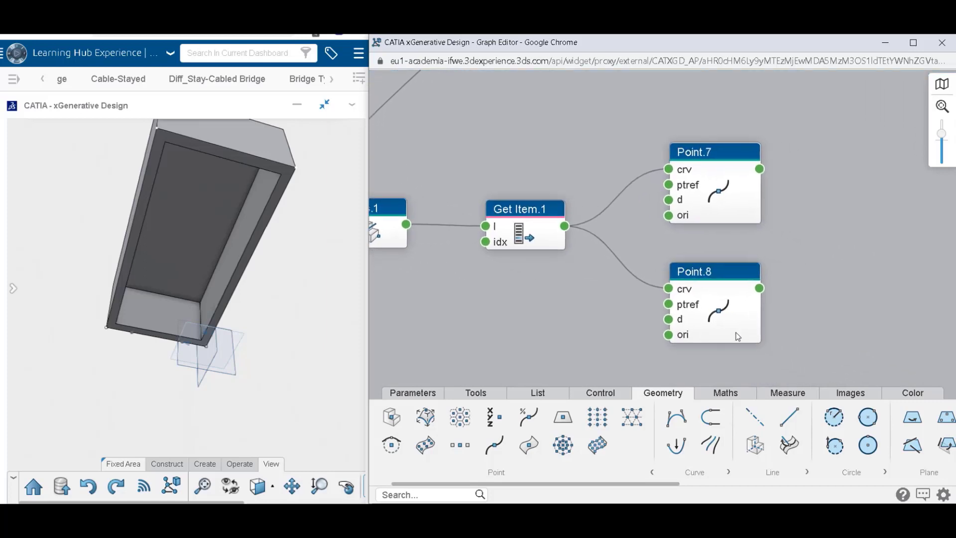
click(542, 391)
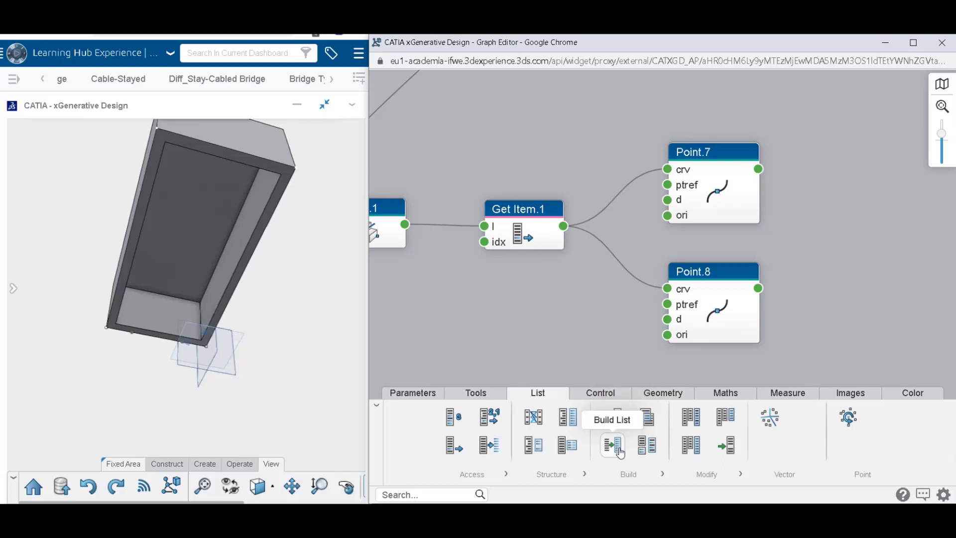
drag(613, 445, 878, 236)
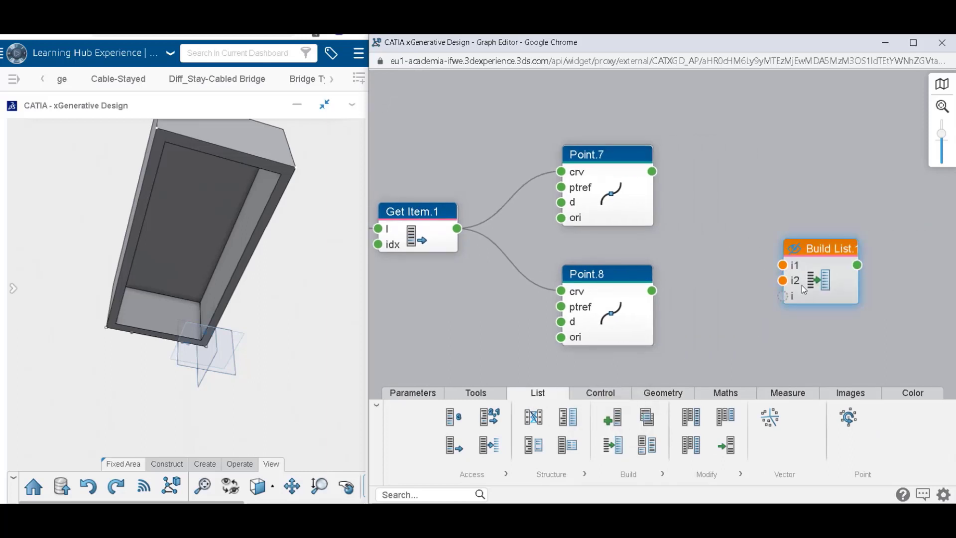
drag(822, 248, 806, 217)
drag(652, 171, 713, 211)
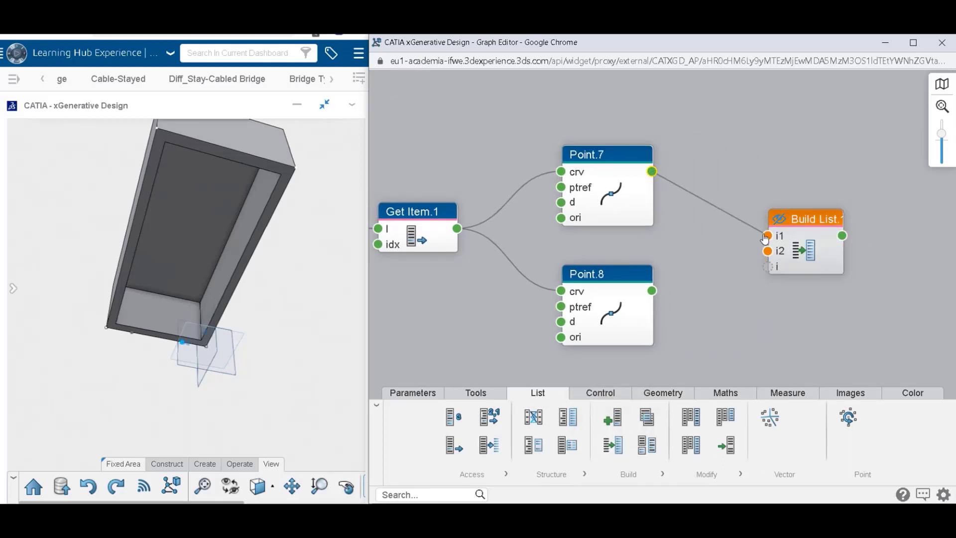
drag(766, 239, 767, 236)
drag(652, 291, 785, 254)
click(817, 236)
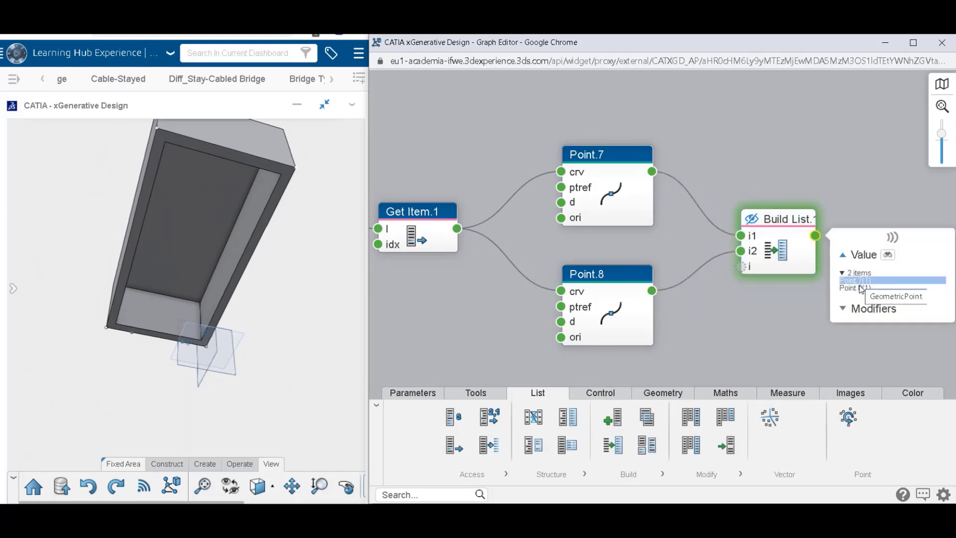
click(872, 147)
Add a Line Point Direction node beside the Build List node and connect the list output to its pt input.
drag(857, 244, 682, 242)
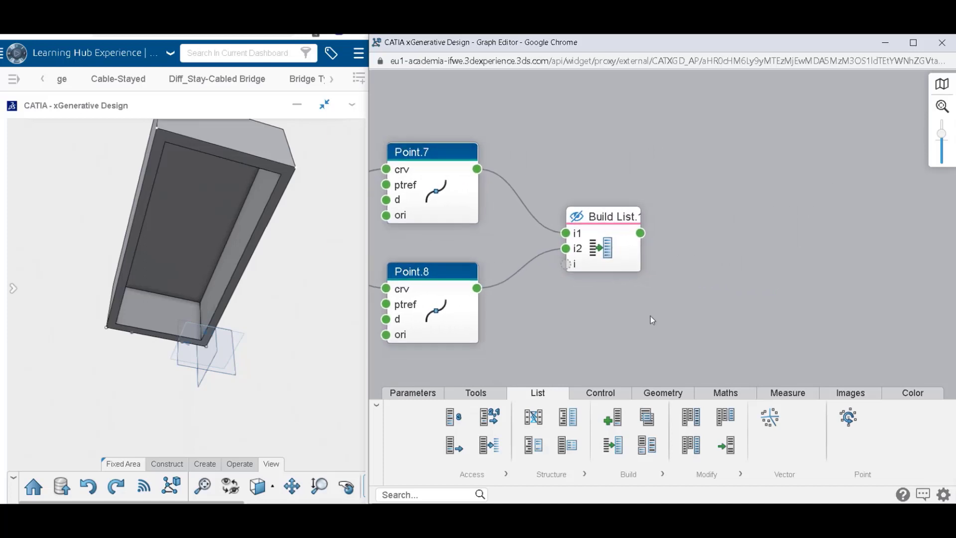
click(650, 394)
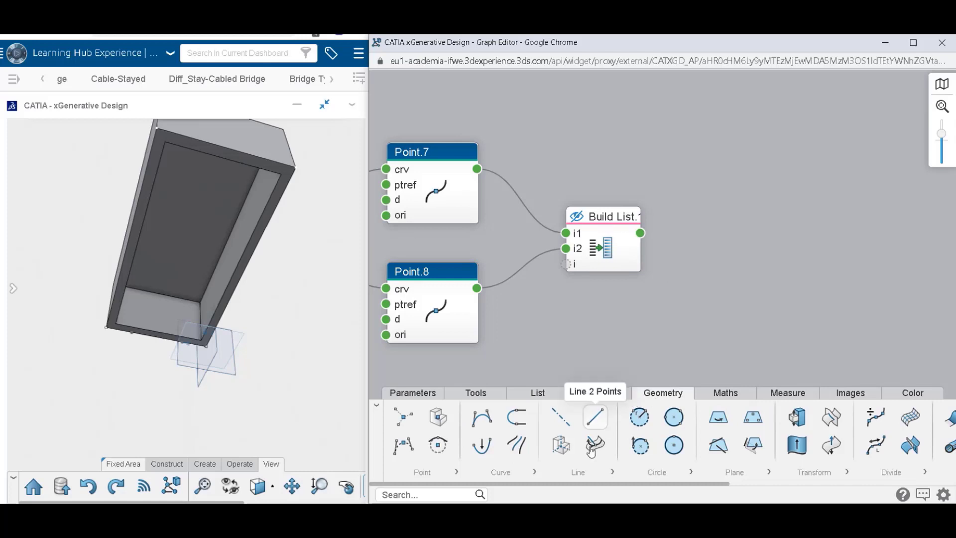
click(575, 474)
click(629, 445)
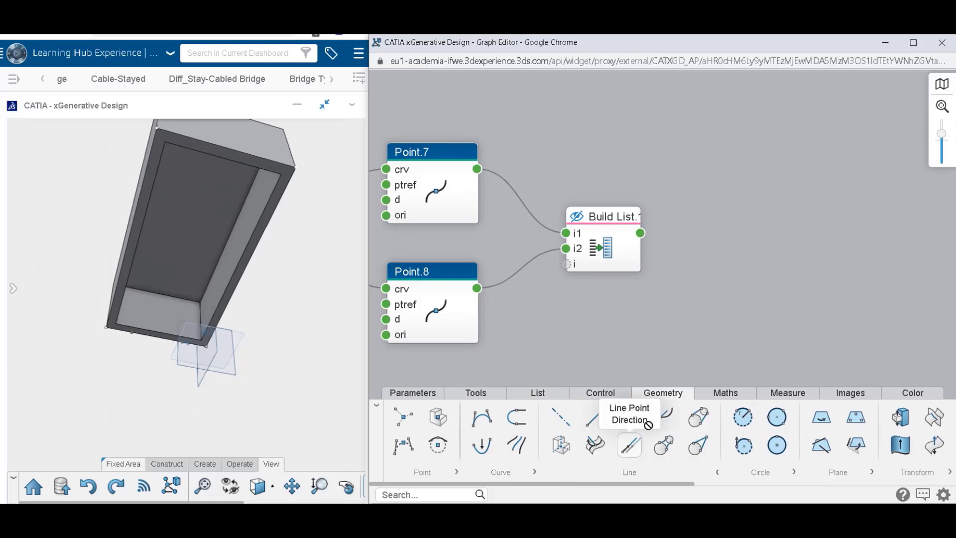
click(746, 227)
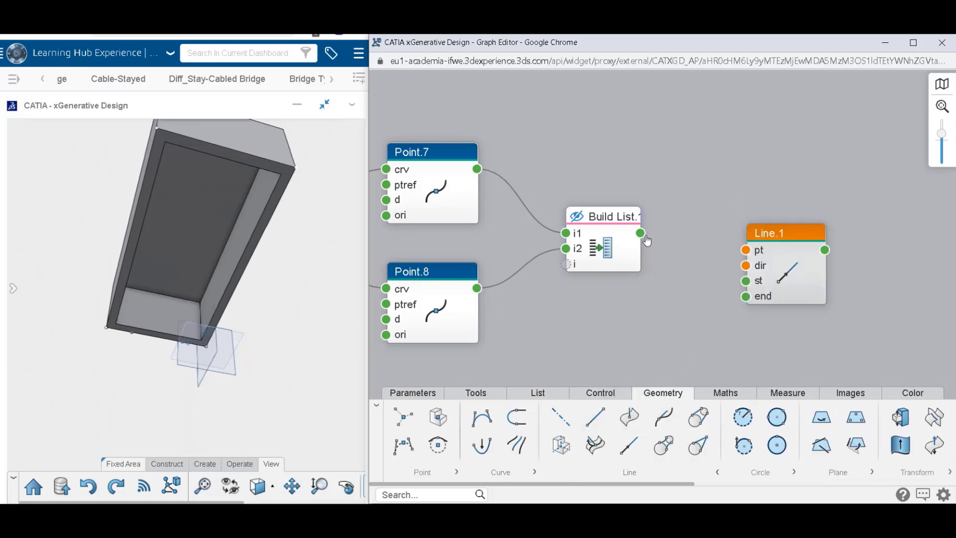
drag(676, 245, 752, 249)
Set the direction input of Line.1 to the zx reference plane and check the node's settings.
click(743, 248)
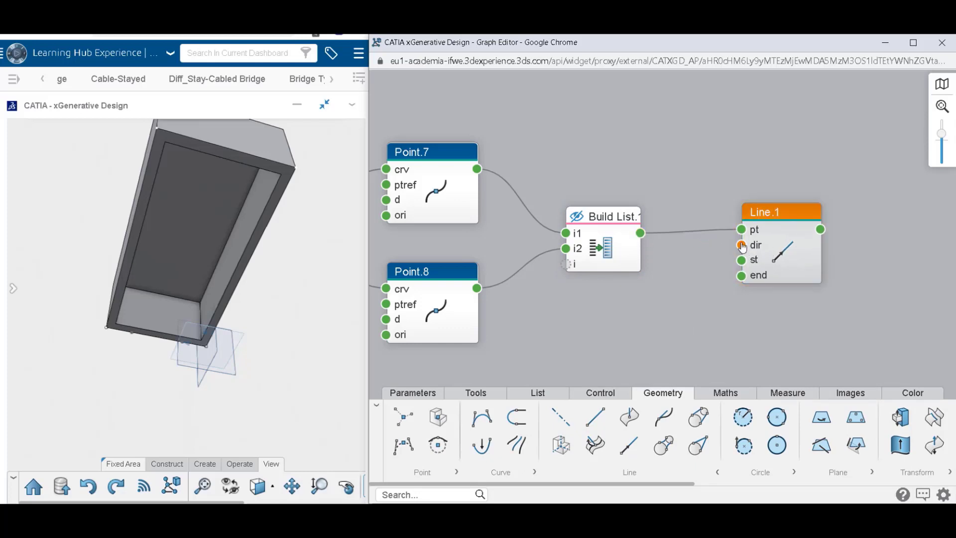
click(658, 255)
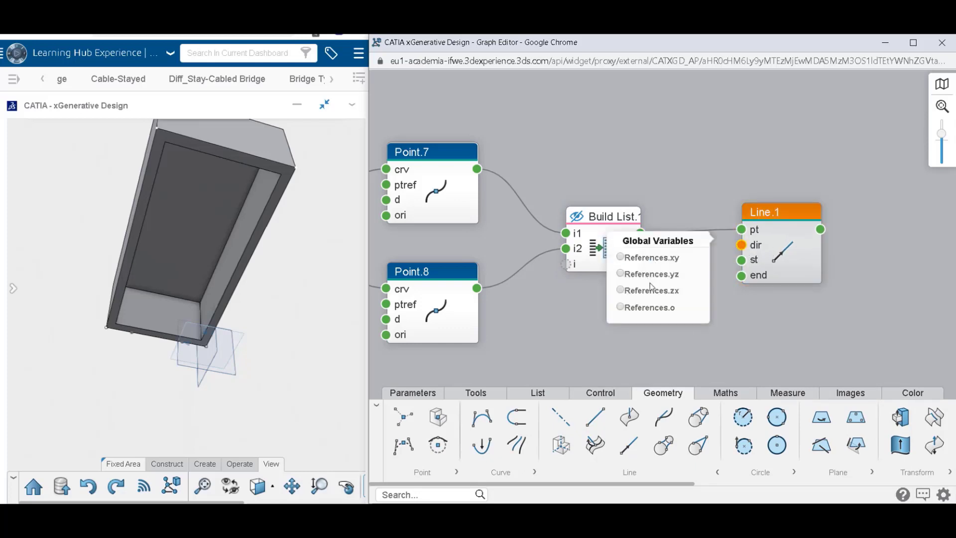
click(621, 290)
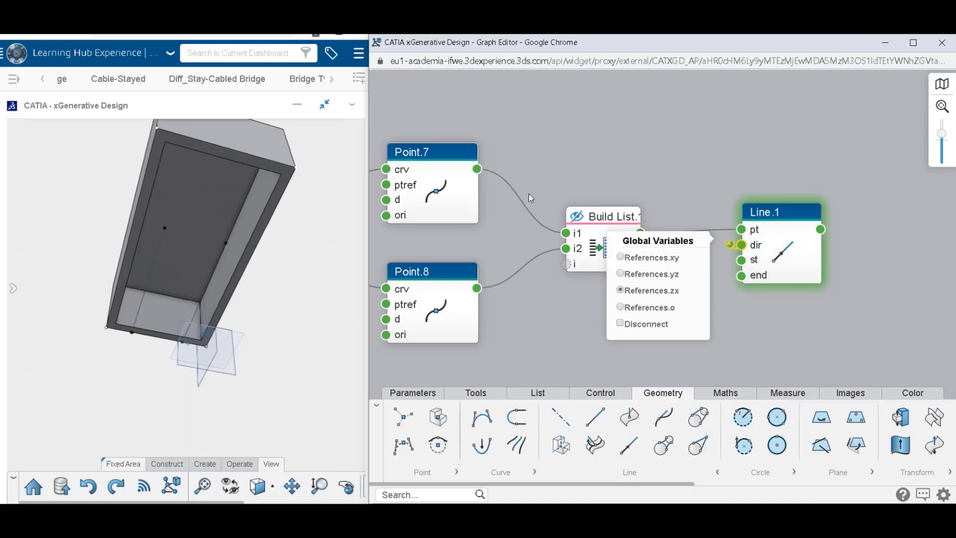
click(542, 179)
click(793, 255)
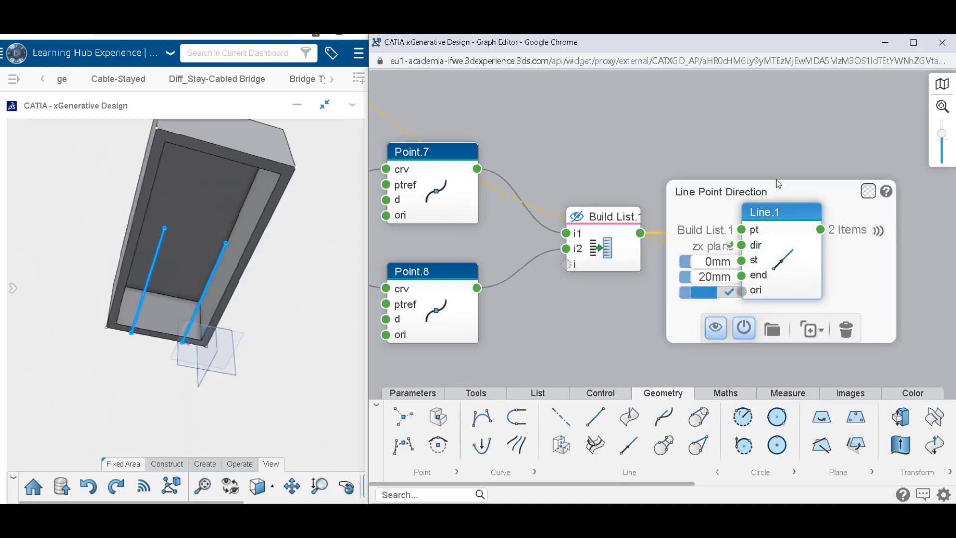
click(777, 150)
Set the end value of Line.1 to 31.9 mm.
click(801, 258)
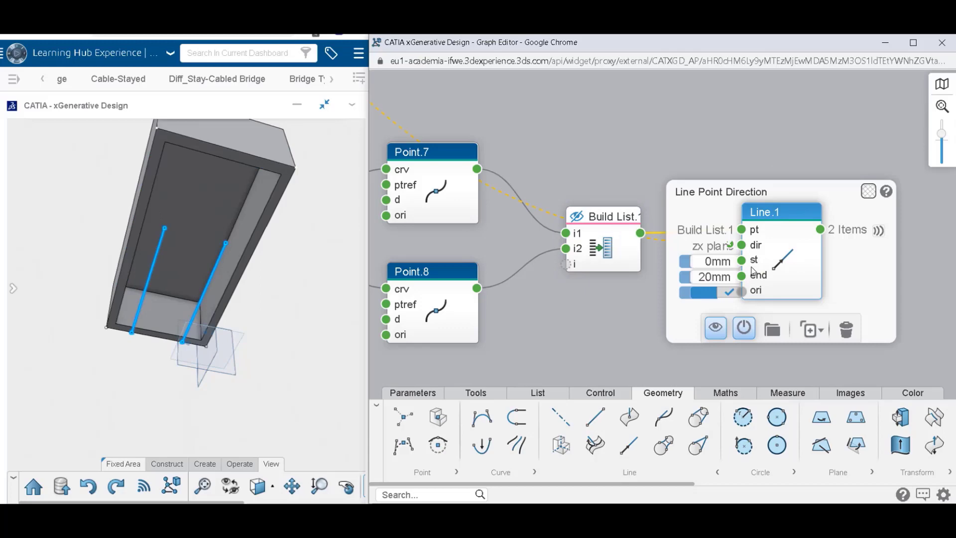
click(702, 278)
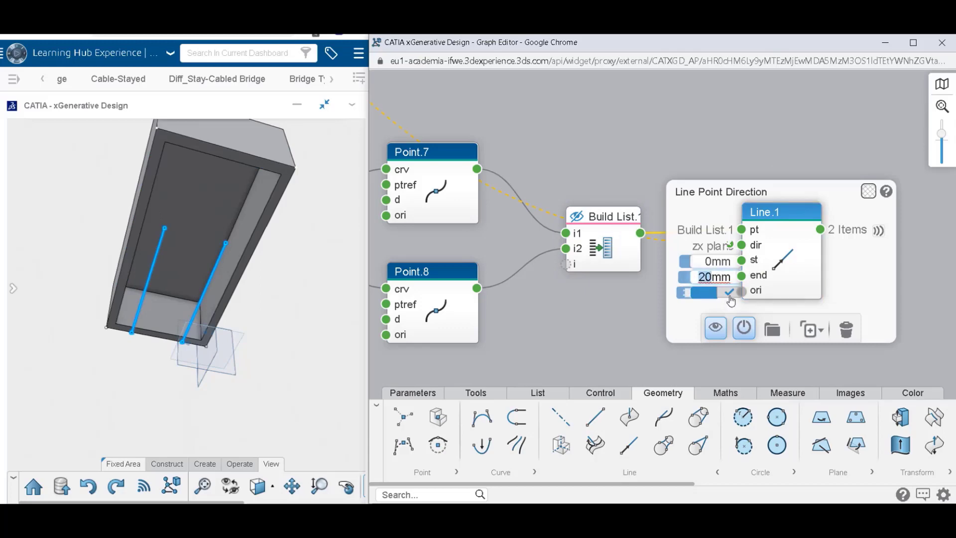
text(31.9)
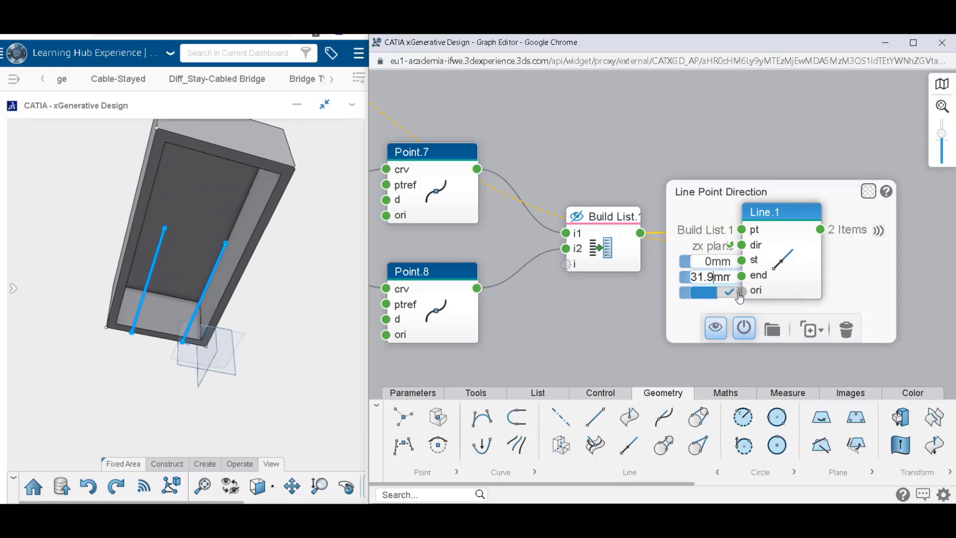
click(710, 148)
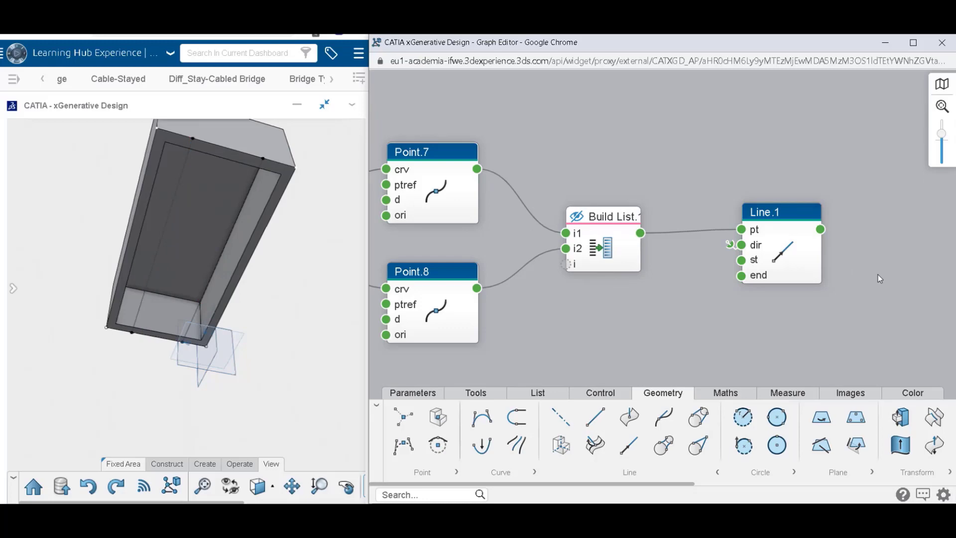
Duplicate Point.8 without its links, place the copy beside Line.1, and feed the copy's crv input from Line.1.
drag(879, 278, 794, 277)
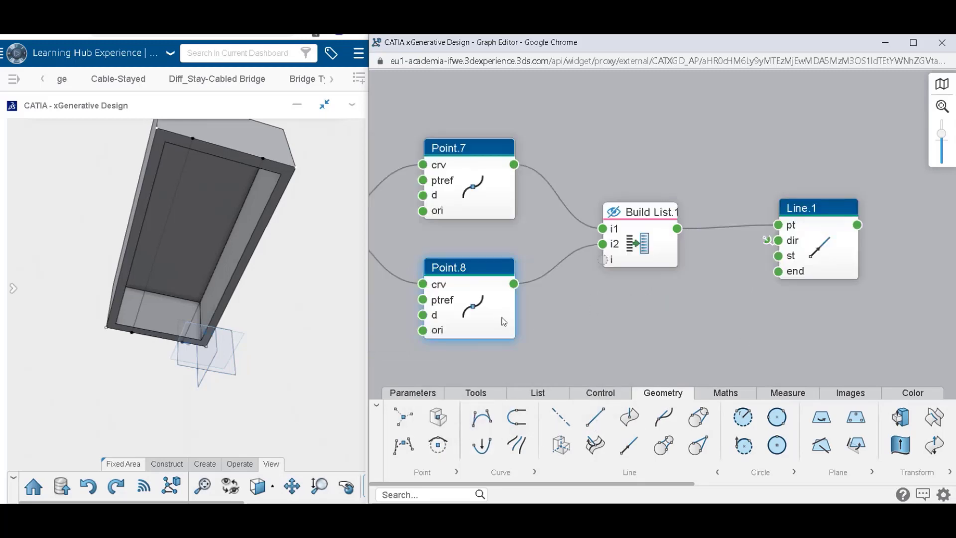
mouse_move(506, 320)
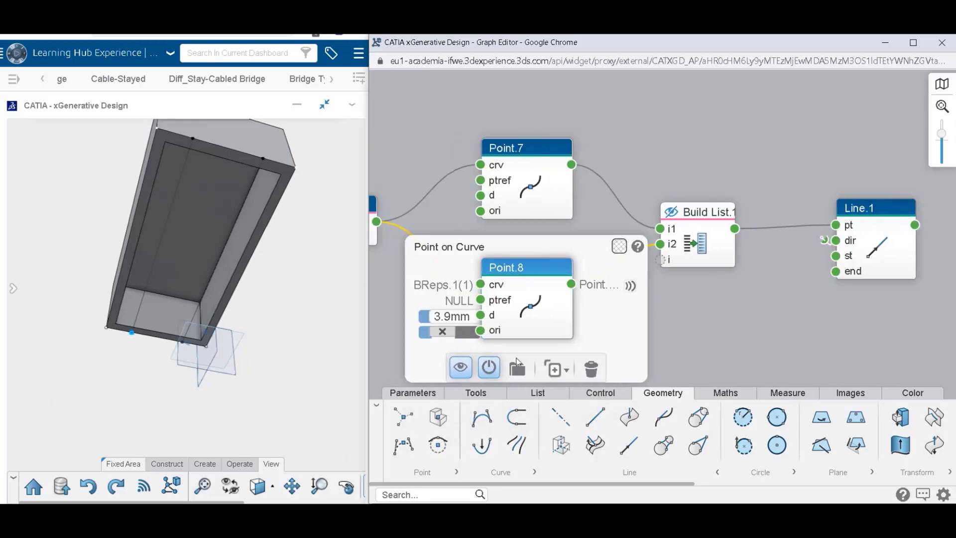
click(555, 369)
drag(556, 326, 873, 245)
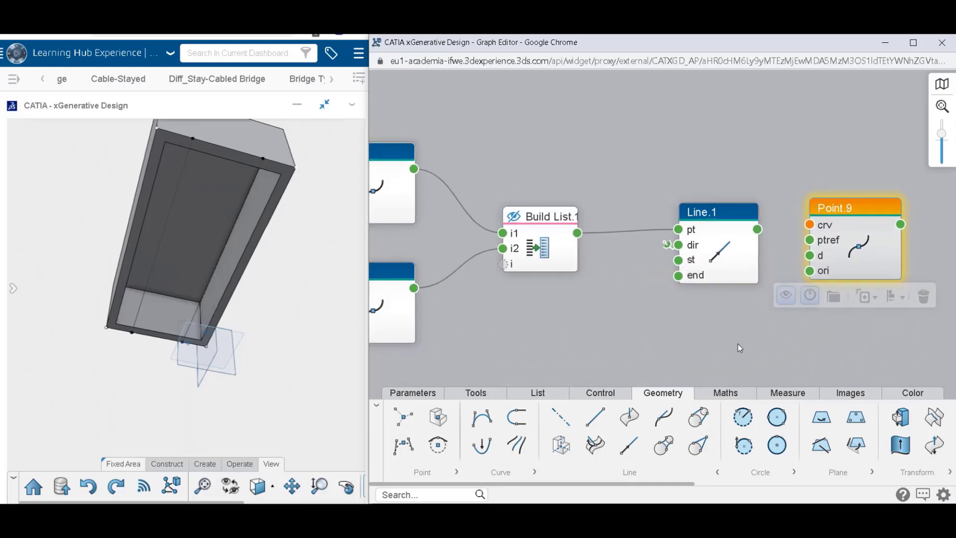
middle_drag(716, 317, 608, 311)
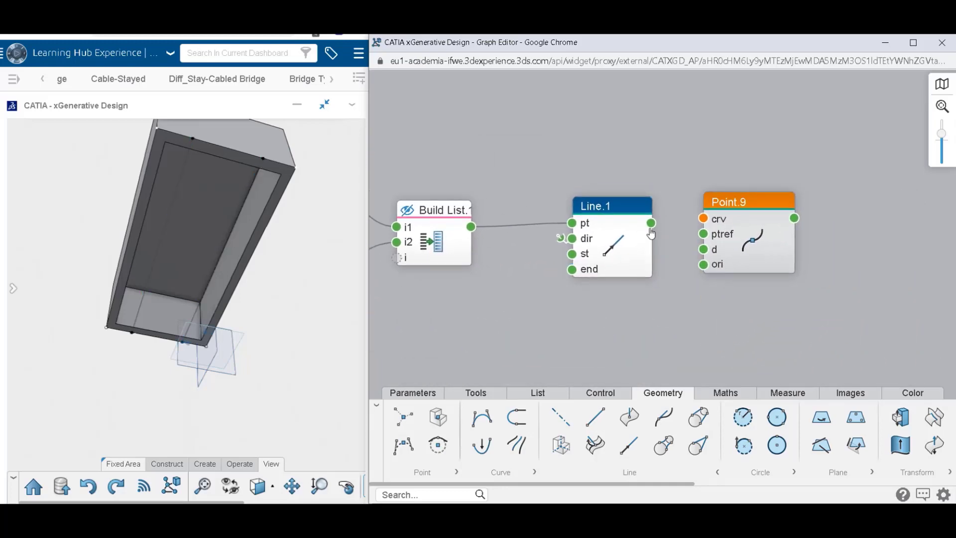
drag(652, 223, 704, 219)
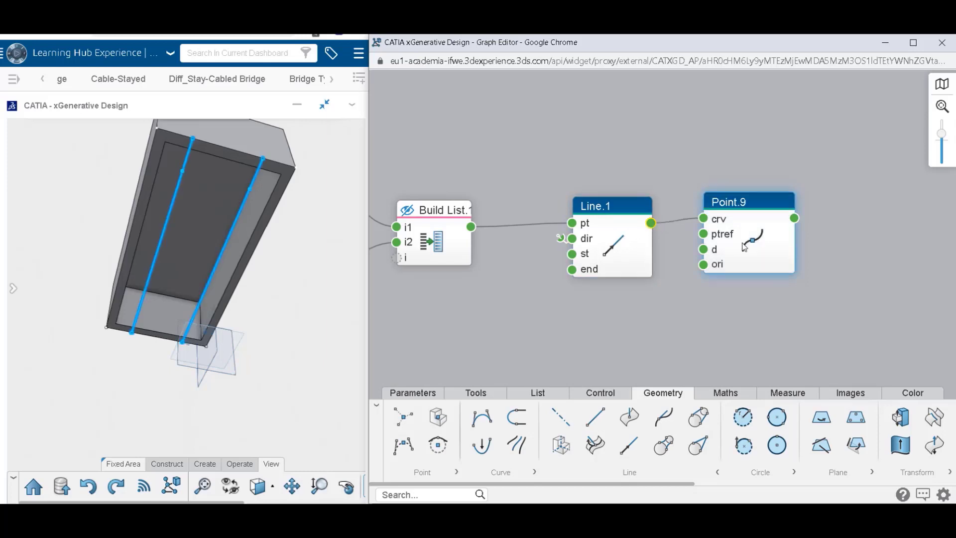
drag(749, 256, 754, 262)
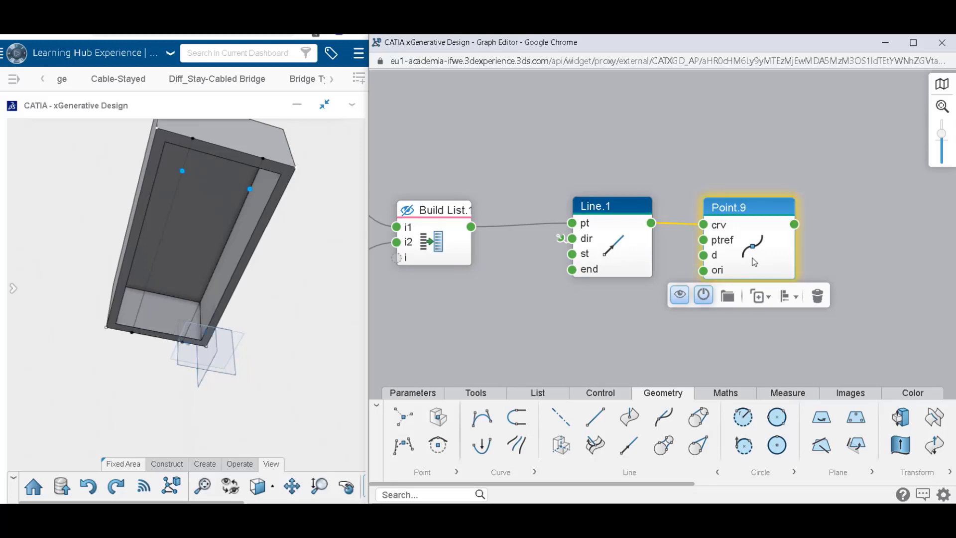
mouse_move(721, 248)
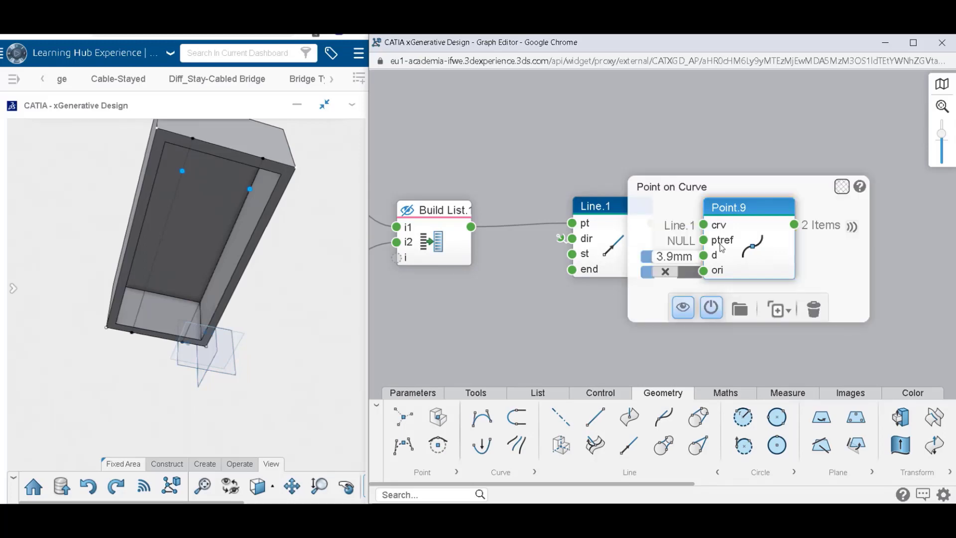
click(745, 169)
Duplicate Point.9 with its input link and reverse the copy's orientation.
drag(768, 241, 770, 237)
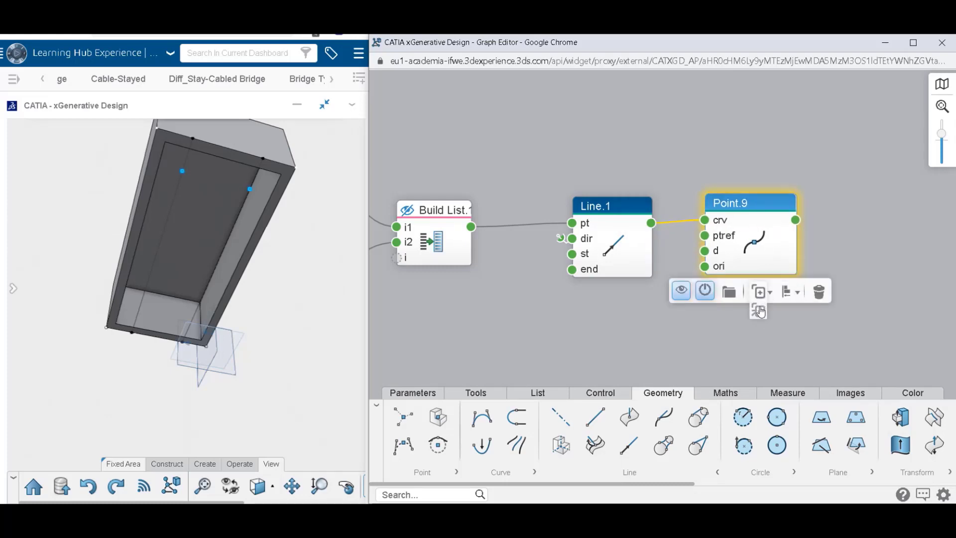
click(758, 311)
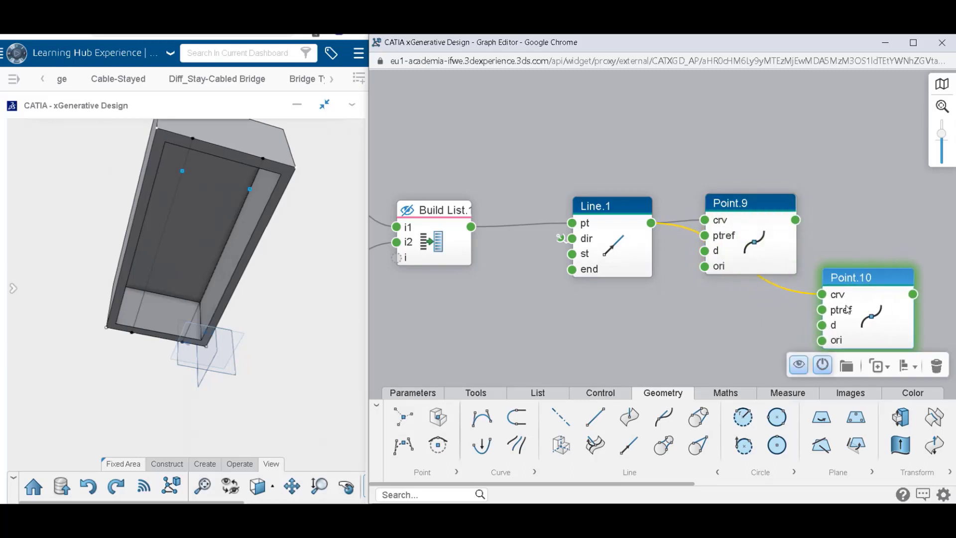
double_click(832, 341)
click(740, 343)
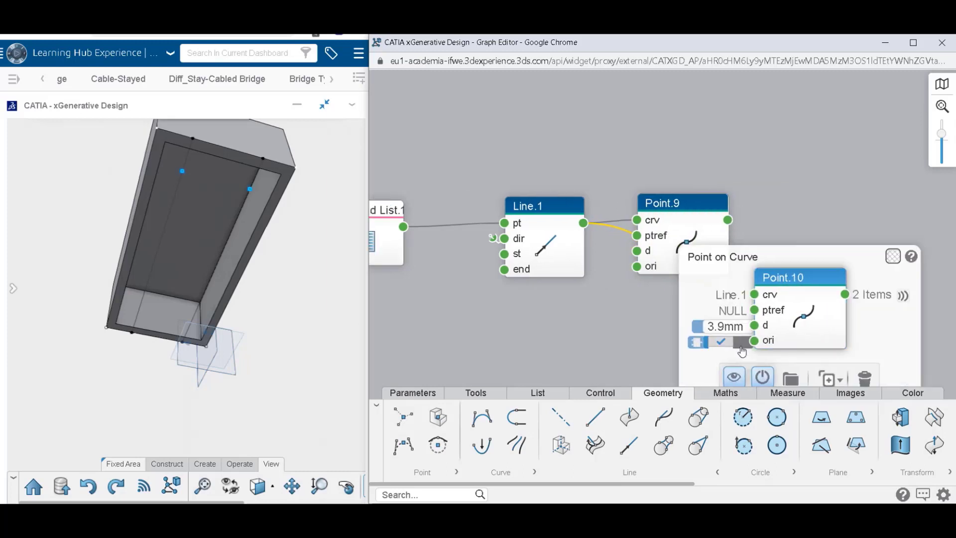
click(640, 330)
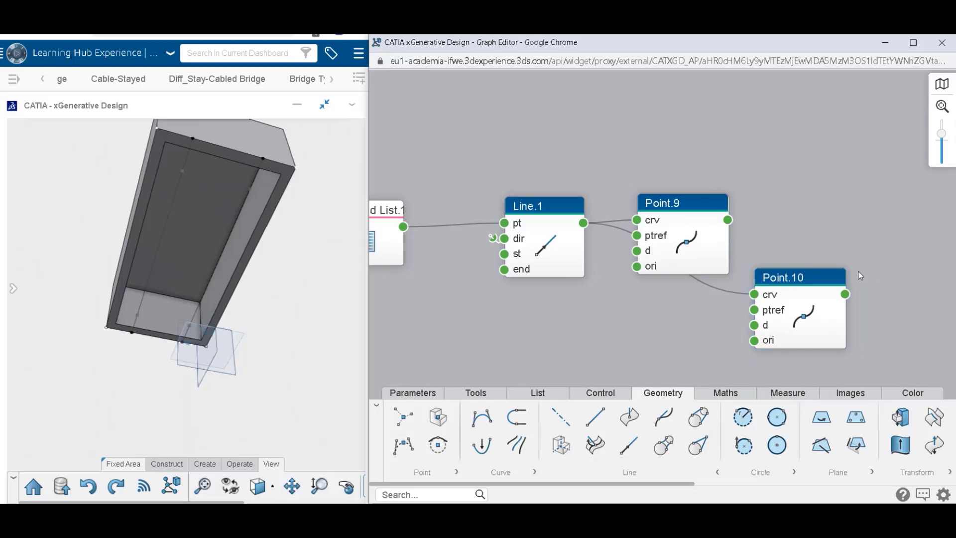
Add a Split node from the Divide geometry group and place it beside Point.9.
drag(859, 271, 659, 272)
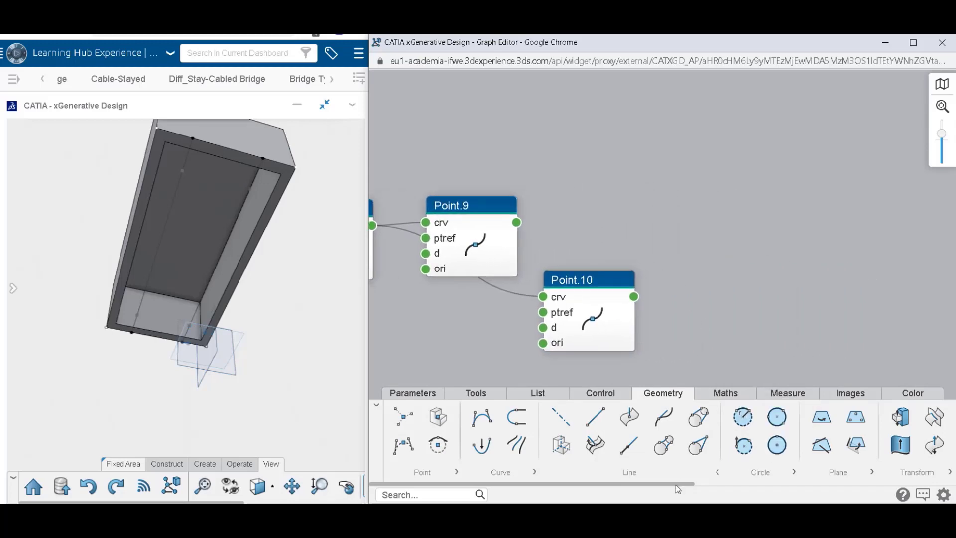
drag(676, 484, 798, 497)
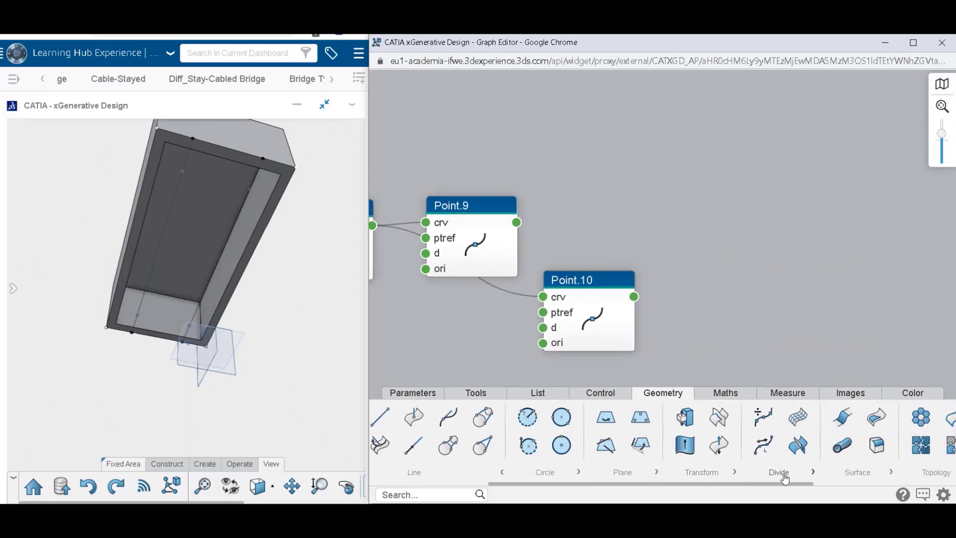
click(813, 472)
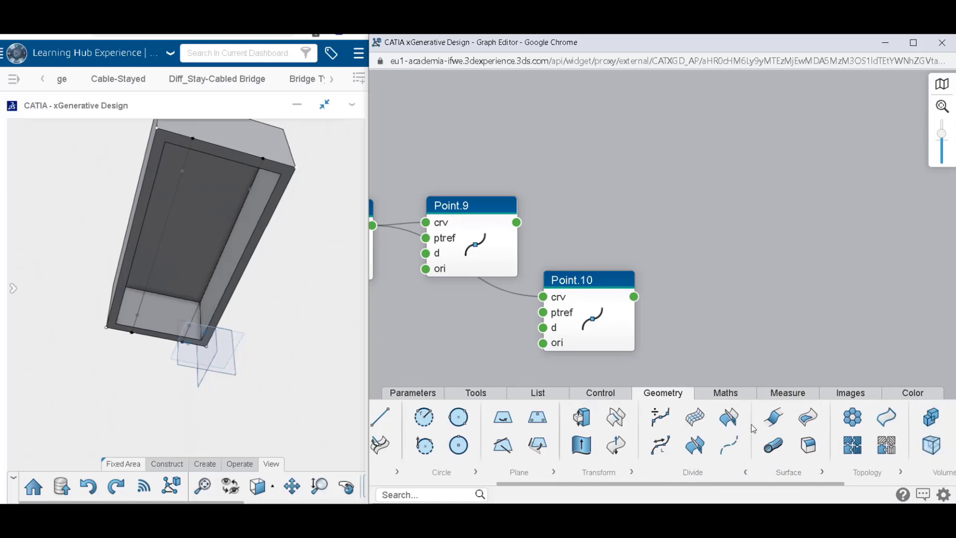
drag(733, 424, 762, 224)
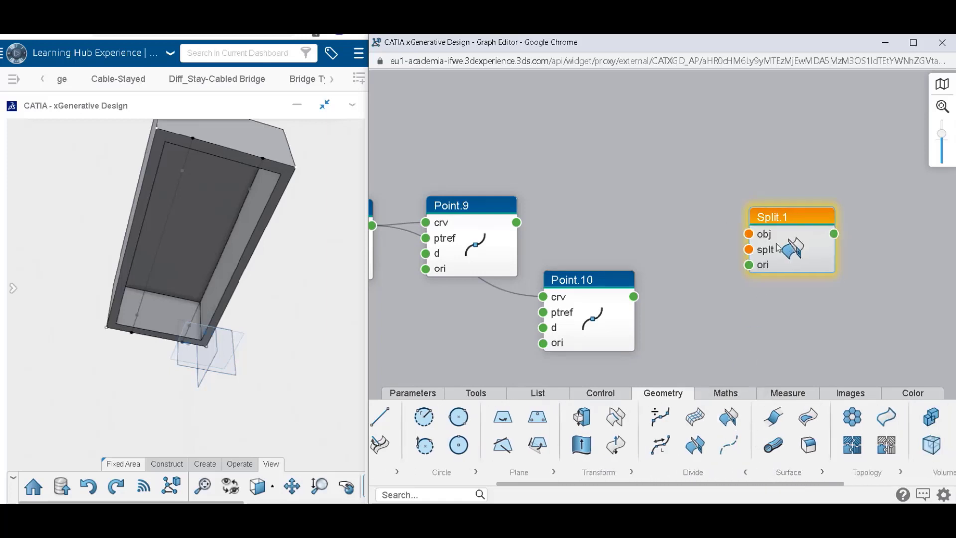
drag(793, 243, 650, 236)
click(538, 205)
drag(538, 205, 646, 183)
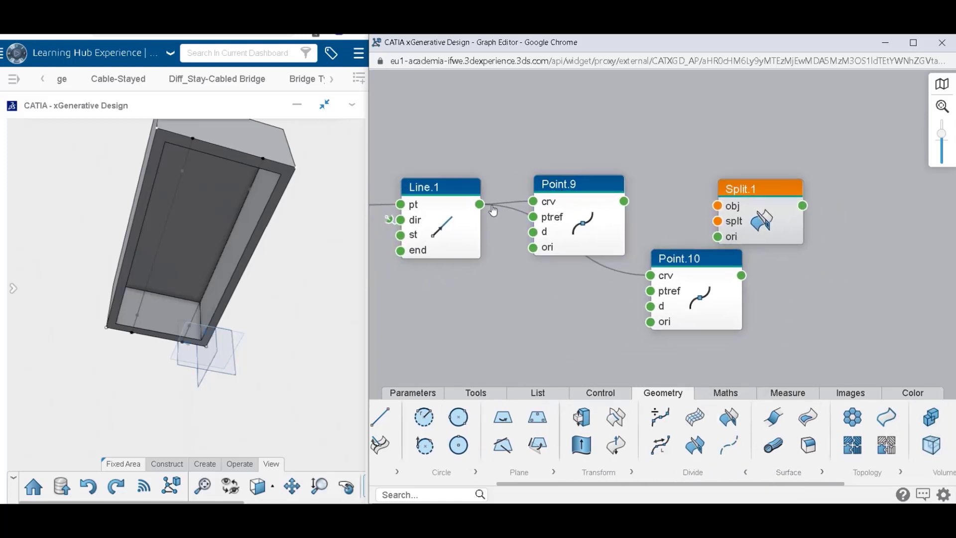
Connect Line.1 to the obj input of Split.1 and Point.9 to its splt input.
double_click(453, 216)
click(513, 146)
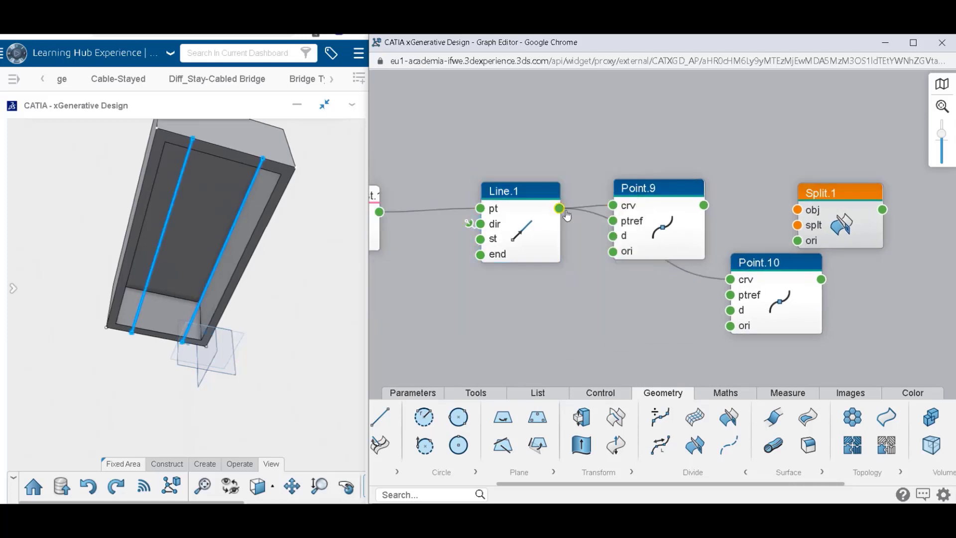
drag(776, 198, 797, 210)
drag(704, 204, 798, 226)
Reverse the orientation of Split.1 to keep the longer line segments, and move the node up slightly.
double_click(831, 212)
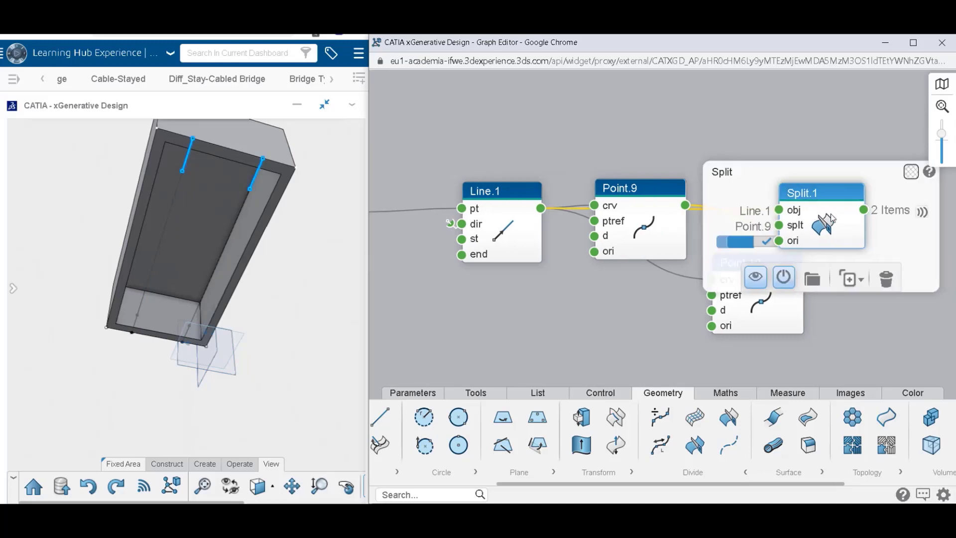
click(746, 245)
click(724, 140)
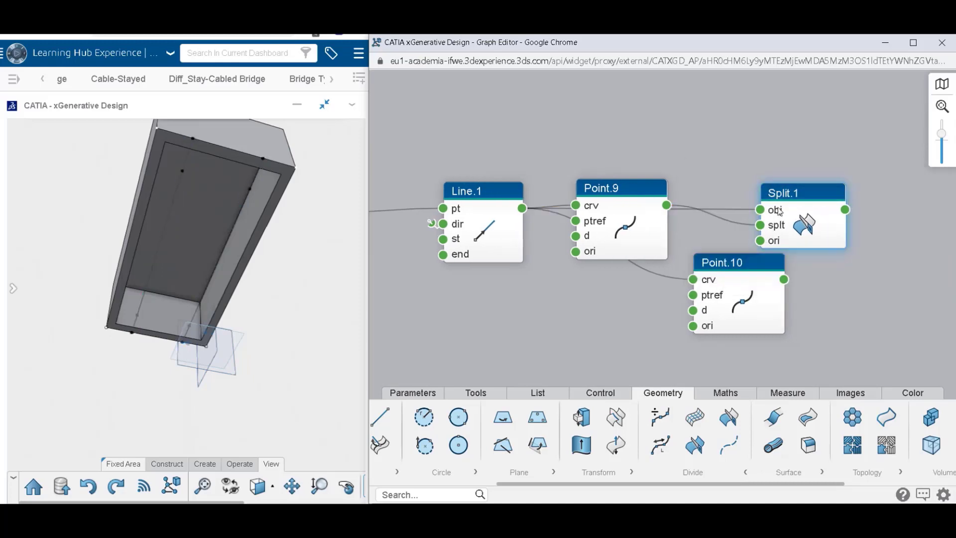
drag(799, 236, 799, 230)
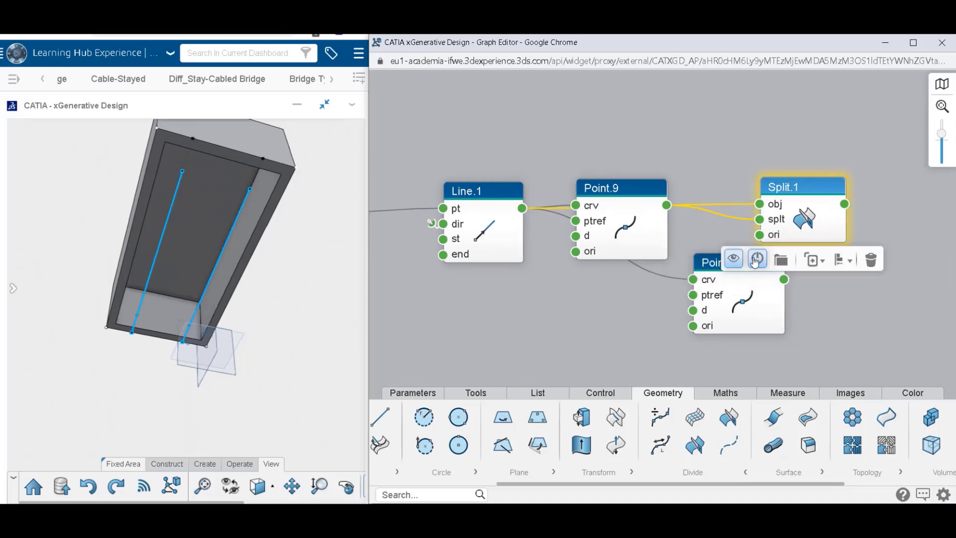
click(885, 325)
Duplicate Split.1 without its links, then connect Split.1 to the copy's obj input and Point.10 to its splt input.
middle_drag(864, 305, 704, 309)
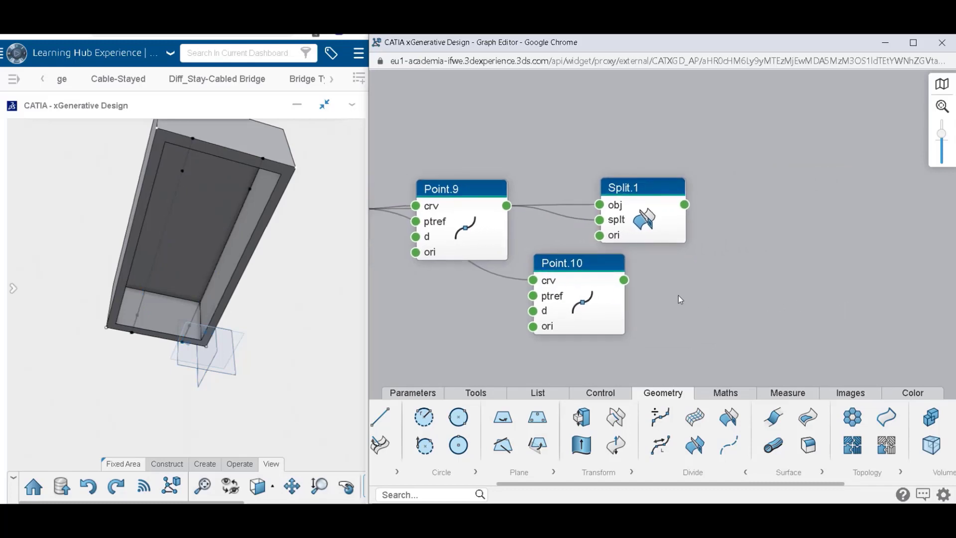
double_click(640, 233)
click(670, 280)
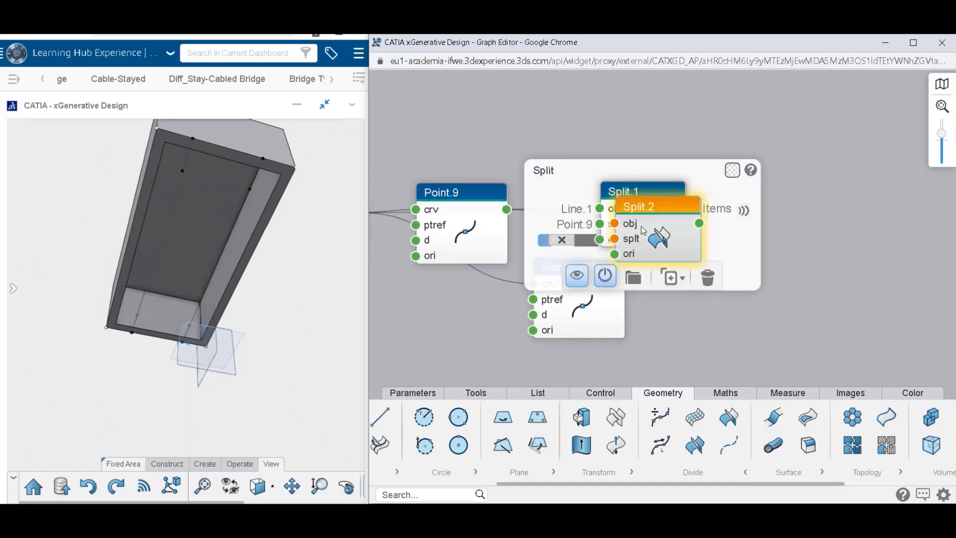
click(765, 213)
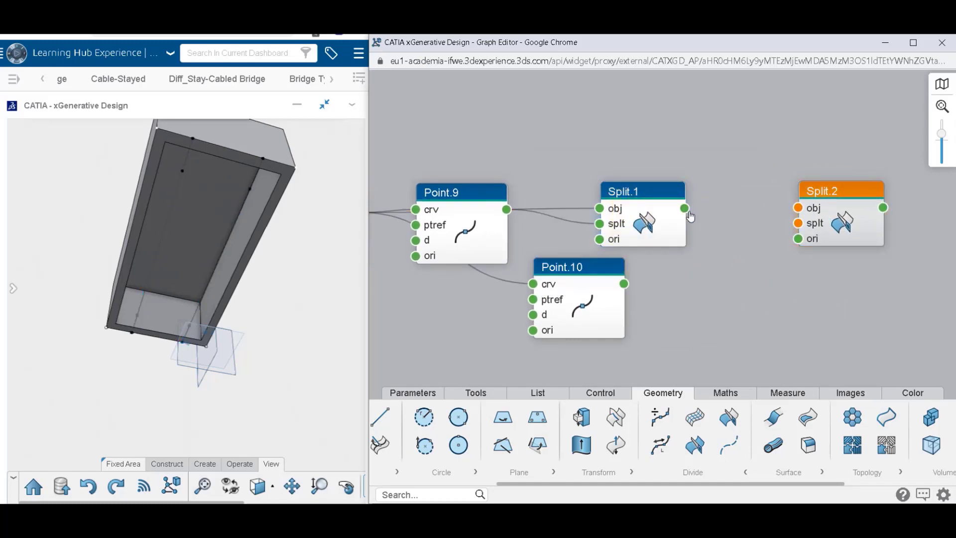
drag(685, 208, 796, 209)
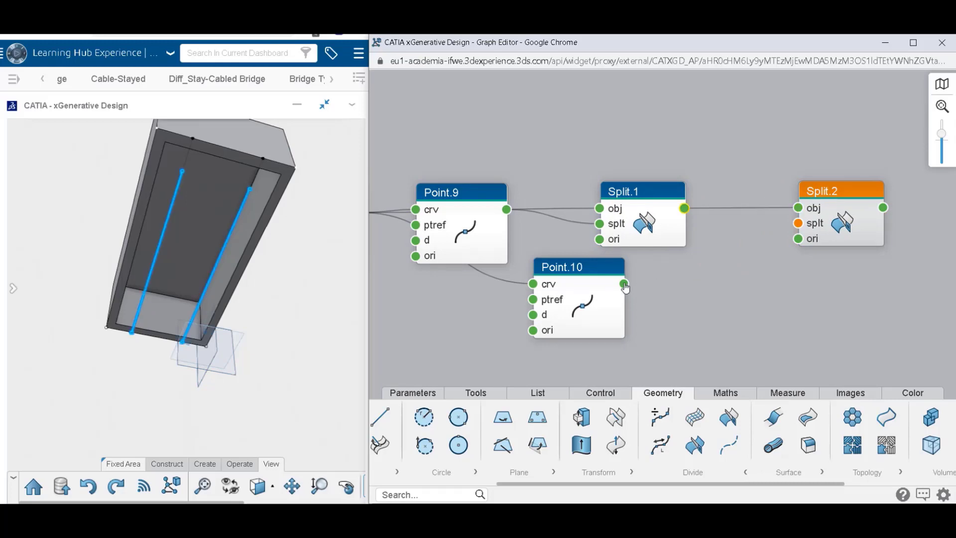
drag(624, 284, 799, 223)
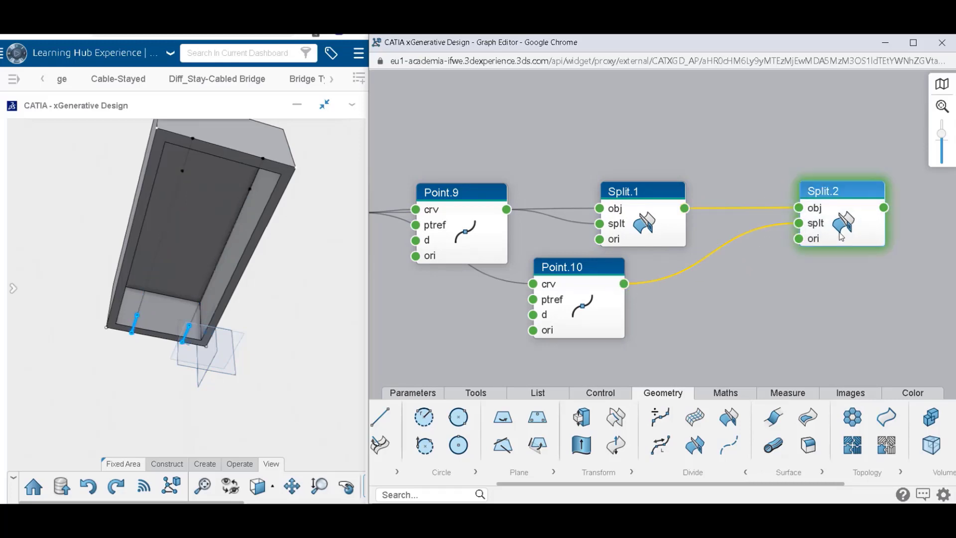
Reverse the orientation of Split.2 to keep the line segments between the two pairs of points.
click(841, 236)
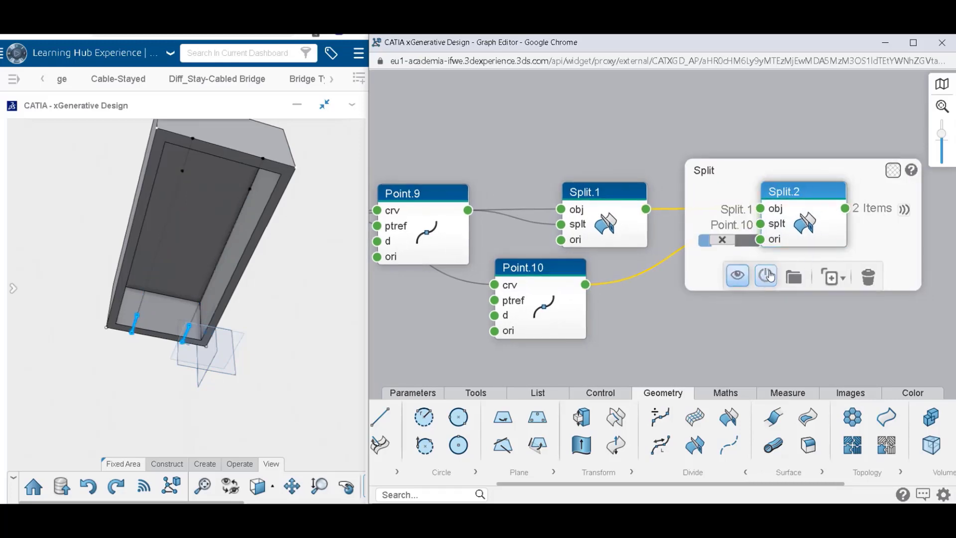
click(731, 244)
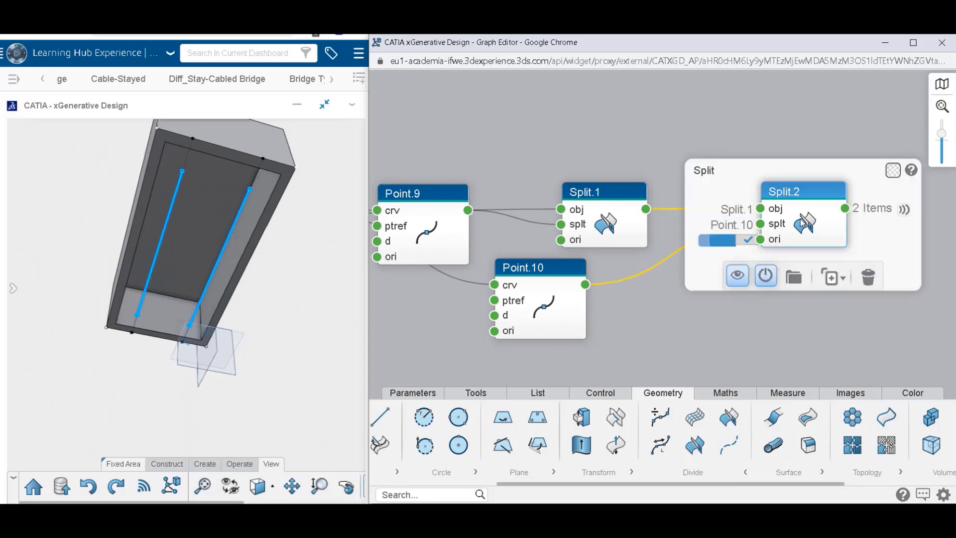
click(729, 319)
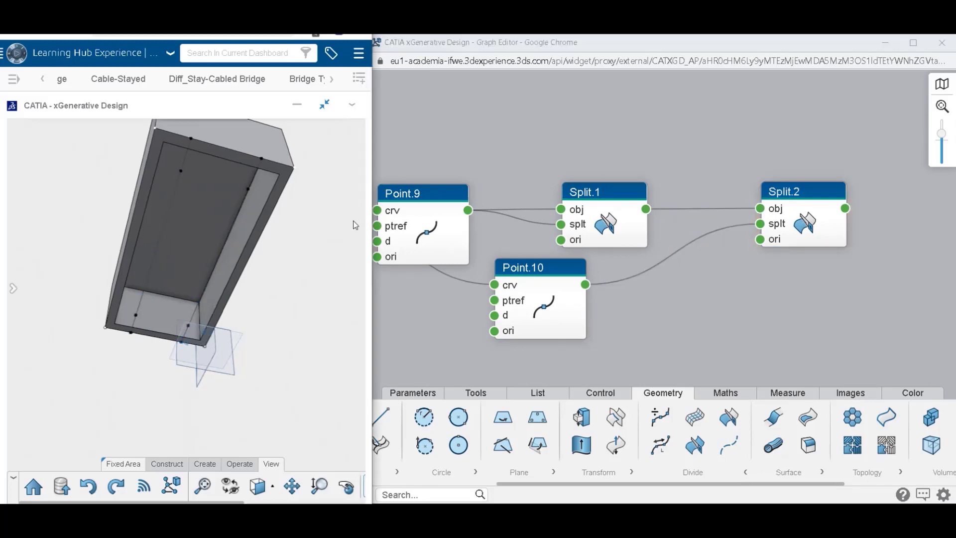
Add a Divide Curve by Length node after Split.2 and connect Split.2's output to its crv input.
middle_drag(354, 222, 320, 198)
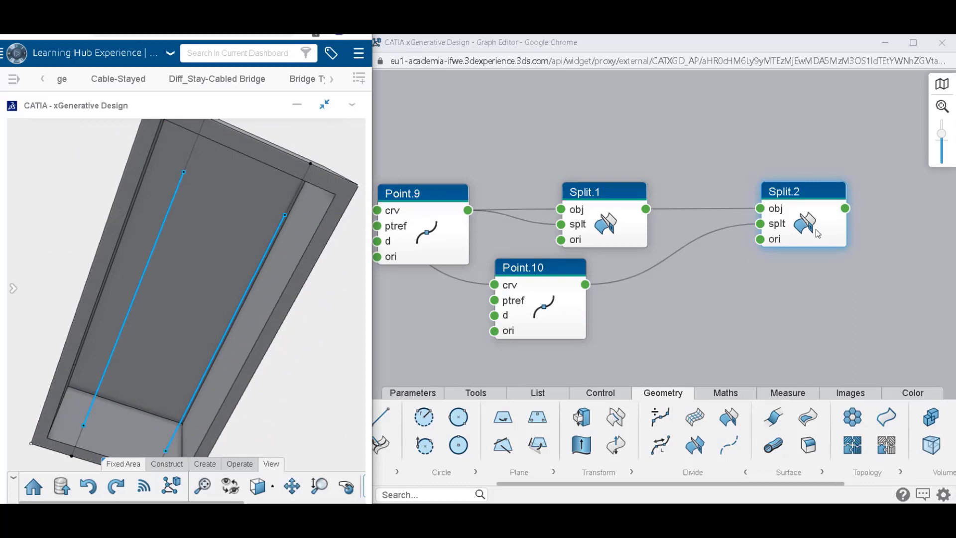
click(827, 299)
drag(658, 447, 852, 265)
drag(840, 315, 839, 268)
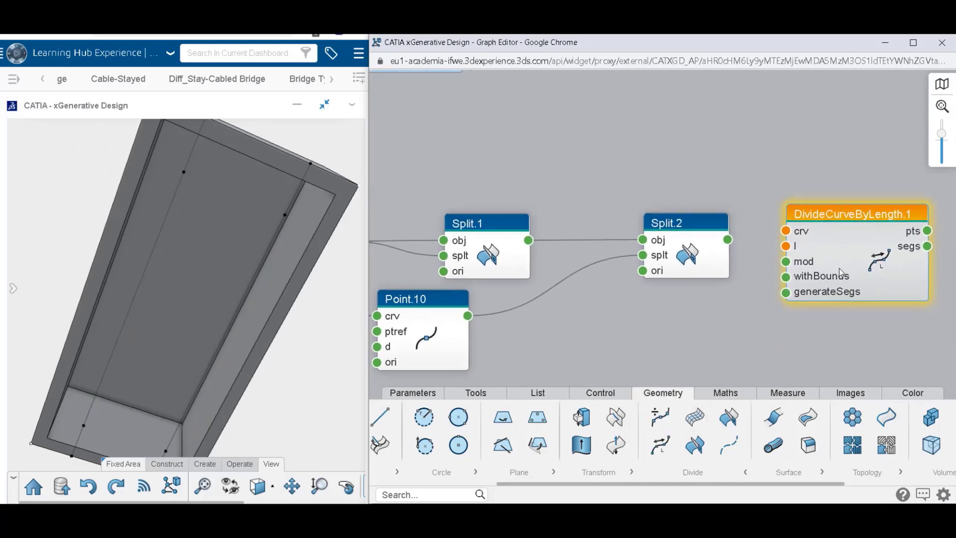
drag(728, 239, 819, 260)
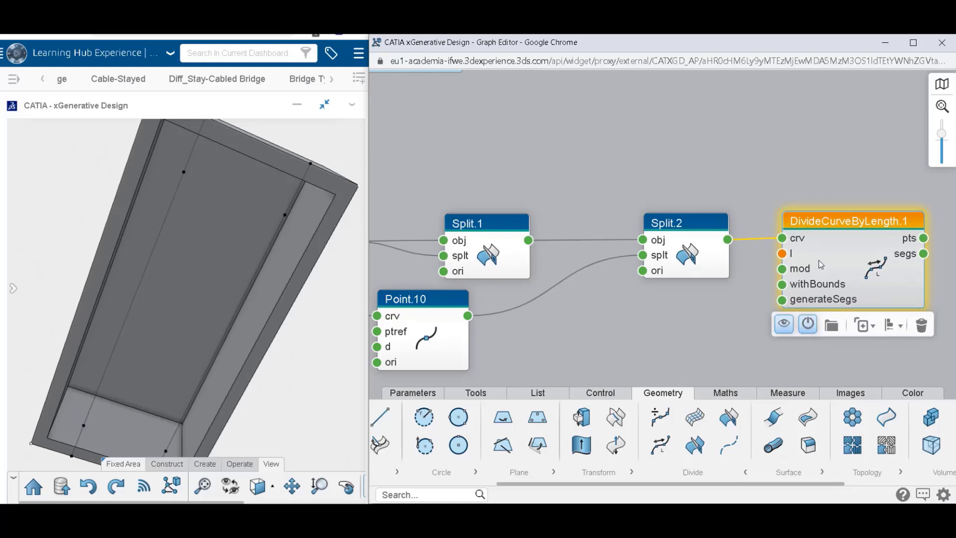
Set the division length of DivideCurveByLength.1 to 8 mm and enable withBounds to include the end points.
double_click(781, 259)
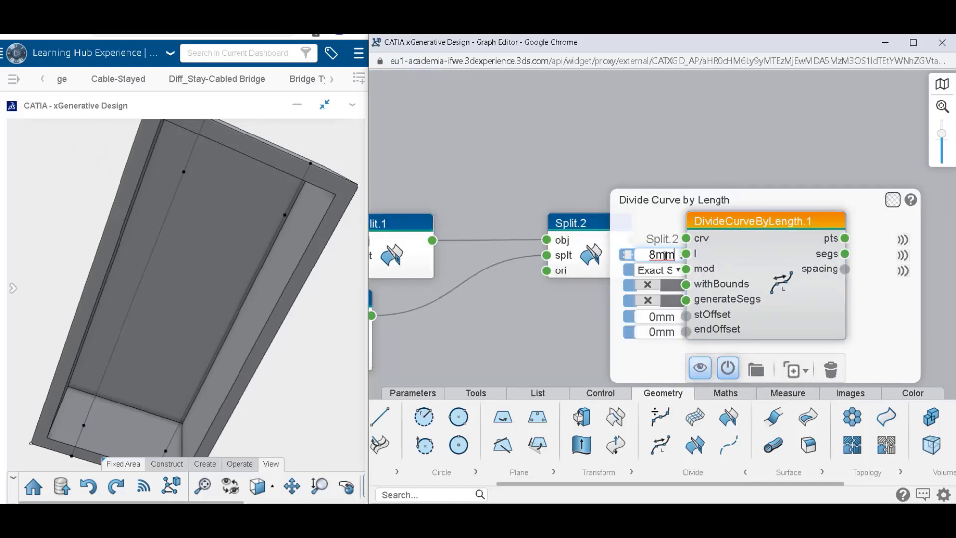
key(Return)
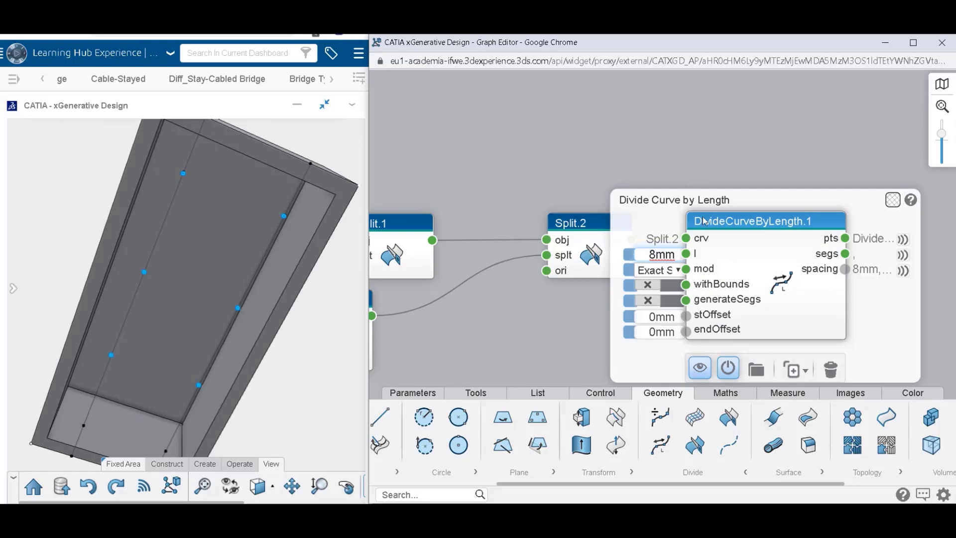
click(666, 288)
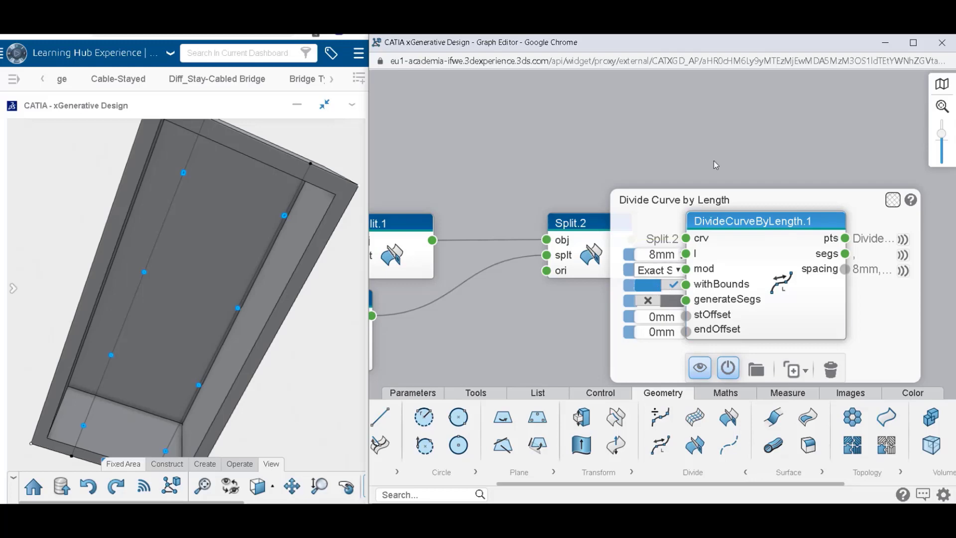
Create an enlarged Watch node from the pts output of DivideCurveByLength.1 and highlight the points of list columns 1 and 2 in turn.
mouse_move(828, 238)
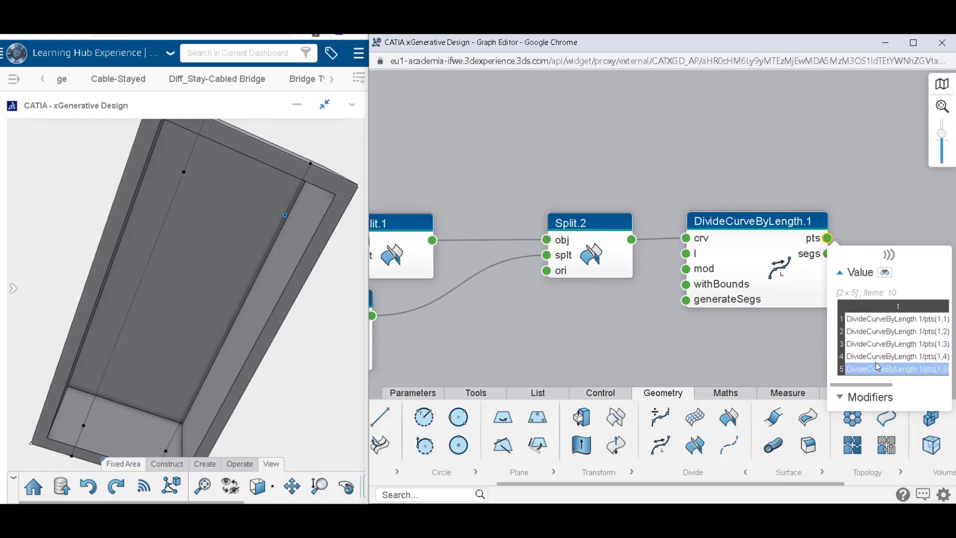
middle_drag(849, 206, 680, 178)
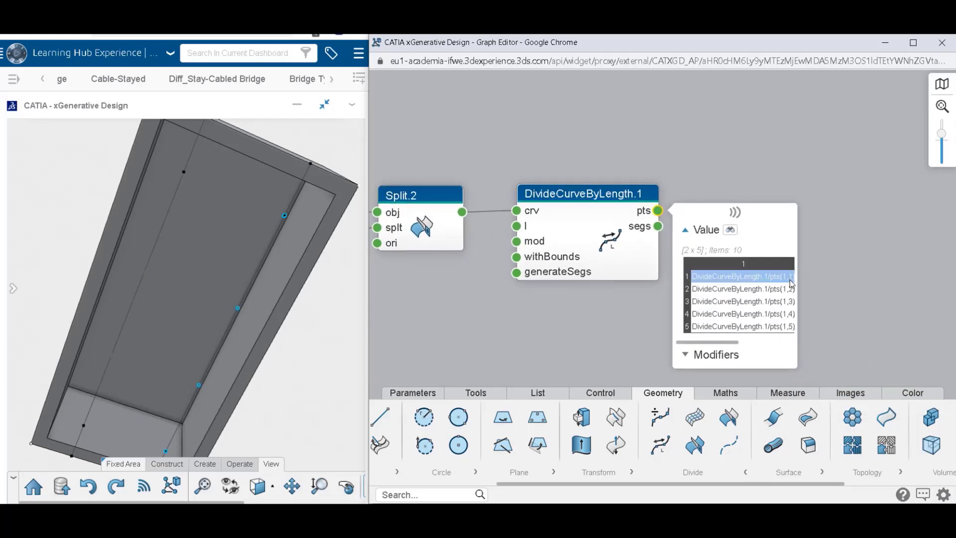
click(730, 230)
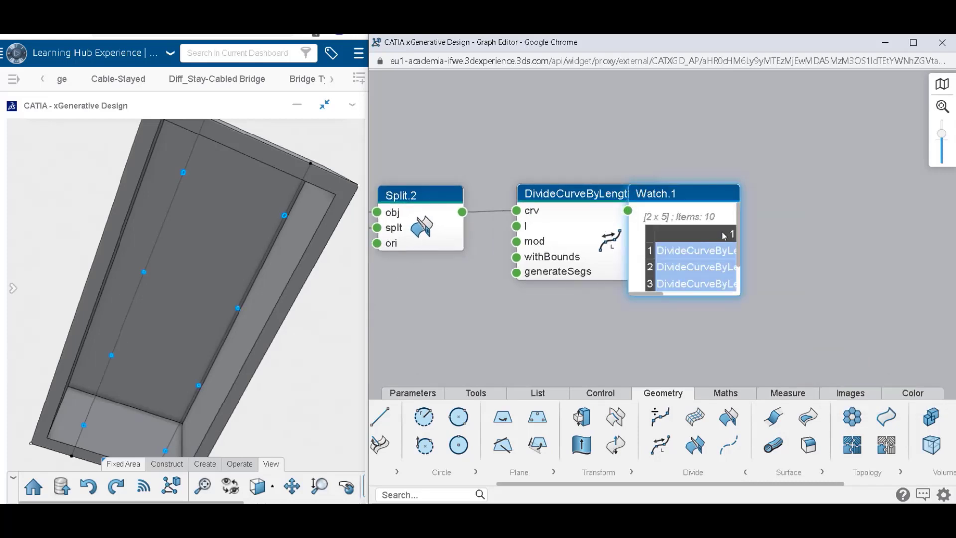
drag(738, 302, 948, 342)
click(732, 234)
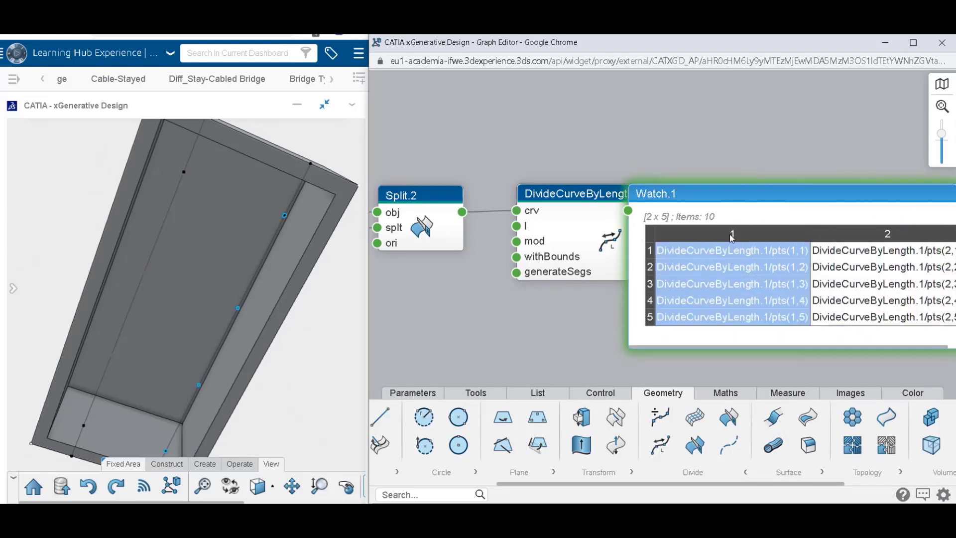
click(887, 234)
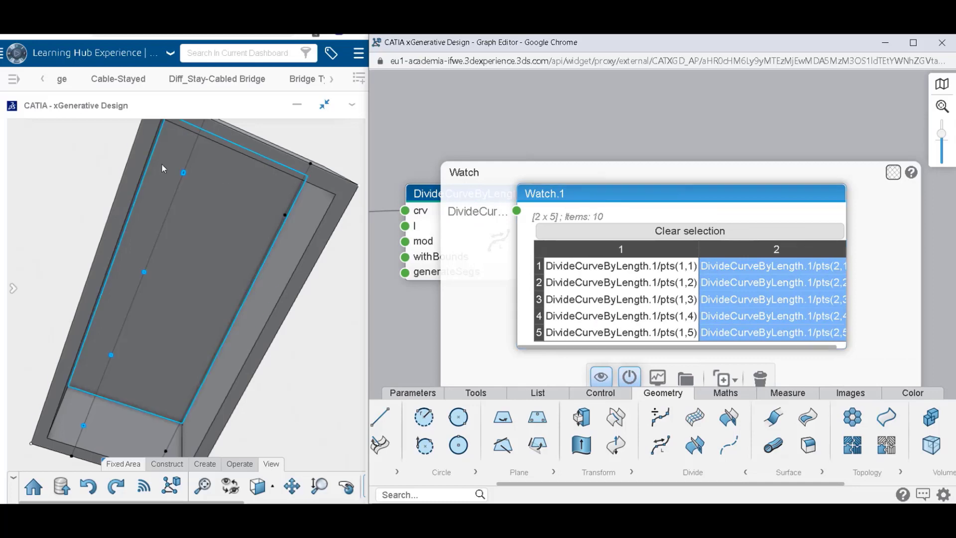
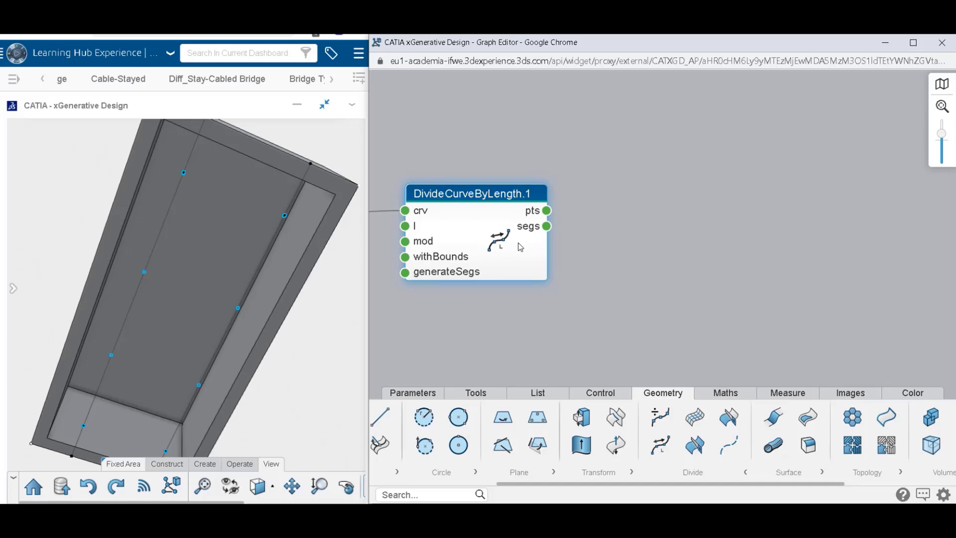
Add a Circle Center Radius node centred on the pts output of DivideCurveByLength.1 and use References.xy as its support.
click(440, 472)
drag(493, 416, 684, 226)
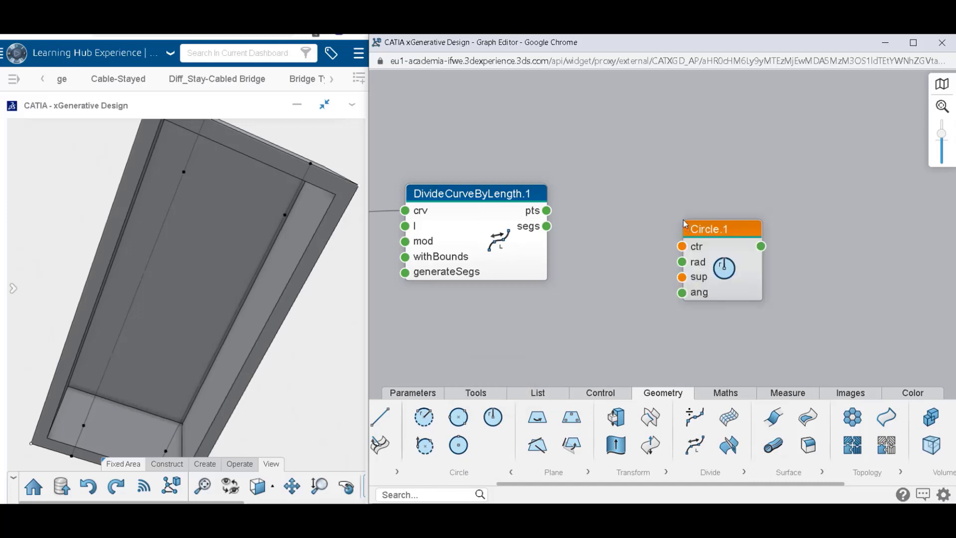
drag(547, 211, 683, 217)
click(684, 251)
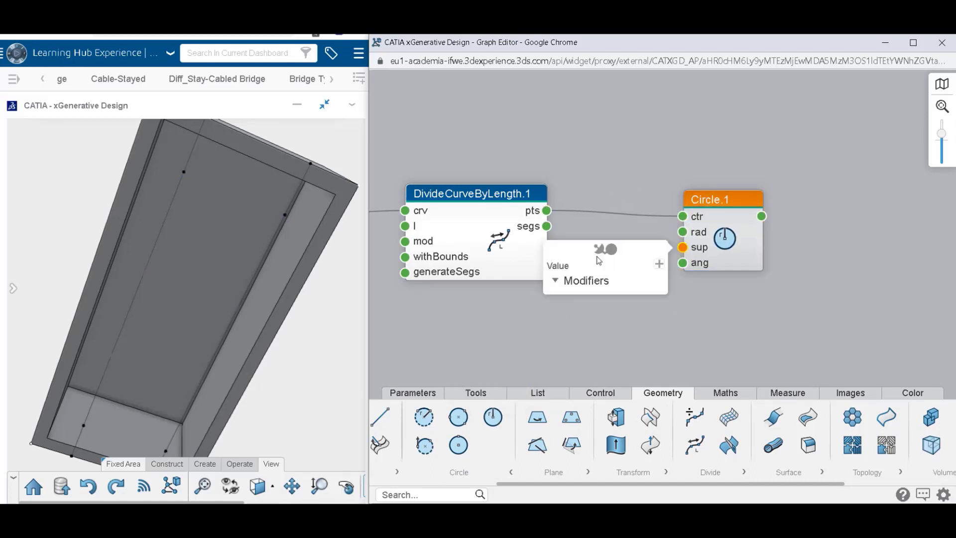
click(601, 258)
click(593, 260)
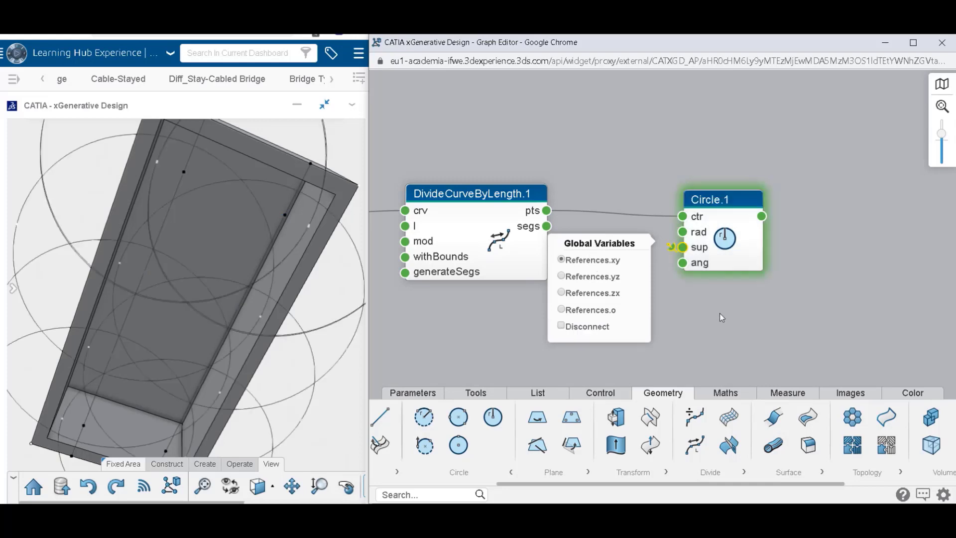
Set the radius of the circles in Circle.1 to 2.425 mm.
mouse_move(725, 262)
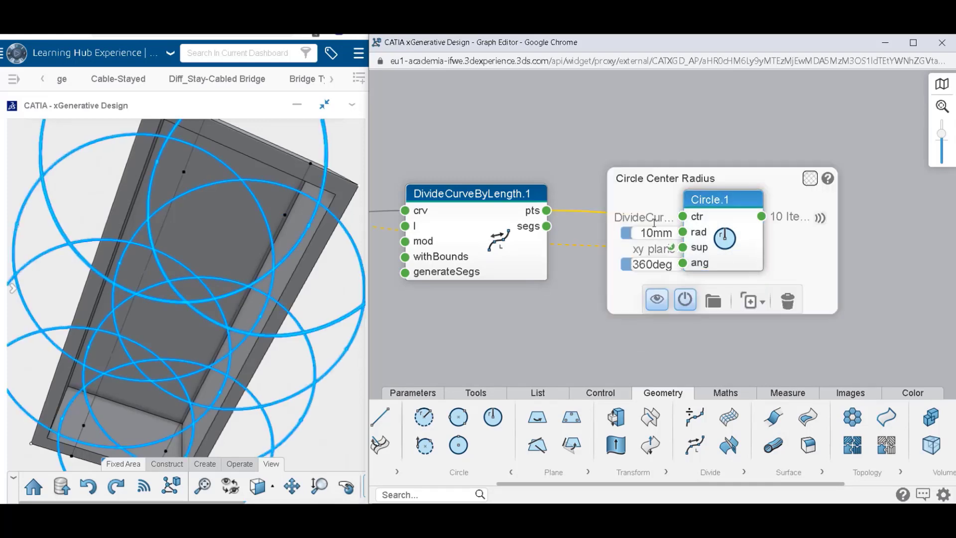
click(641, 233)
key(Delete)
key(Delete)
text(2)
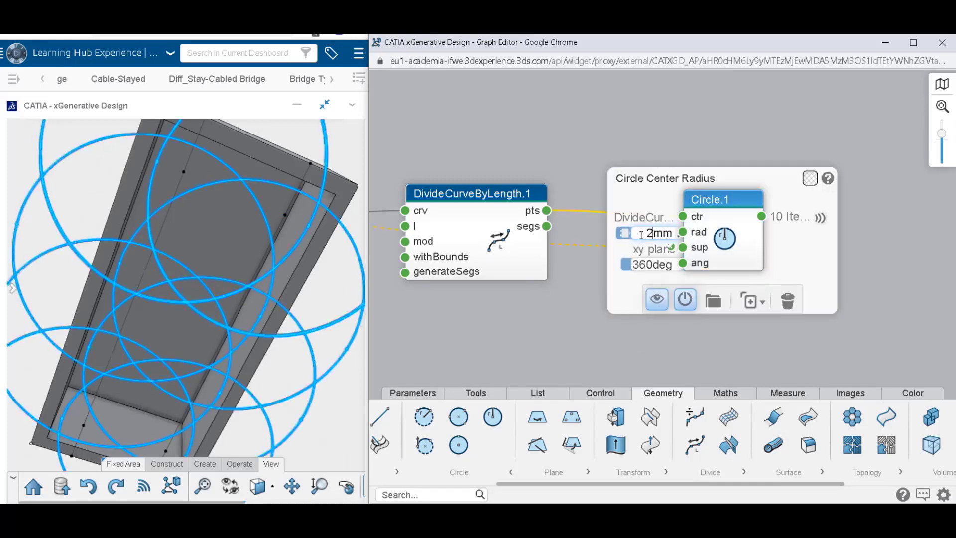
text(.425)
key(Return)
click(678, 131)
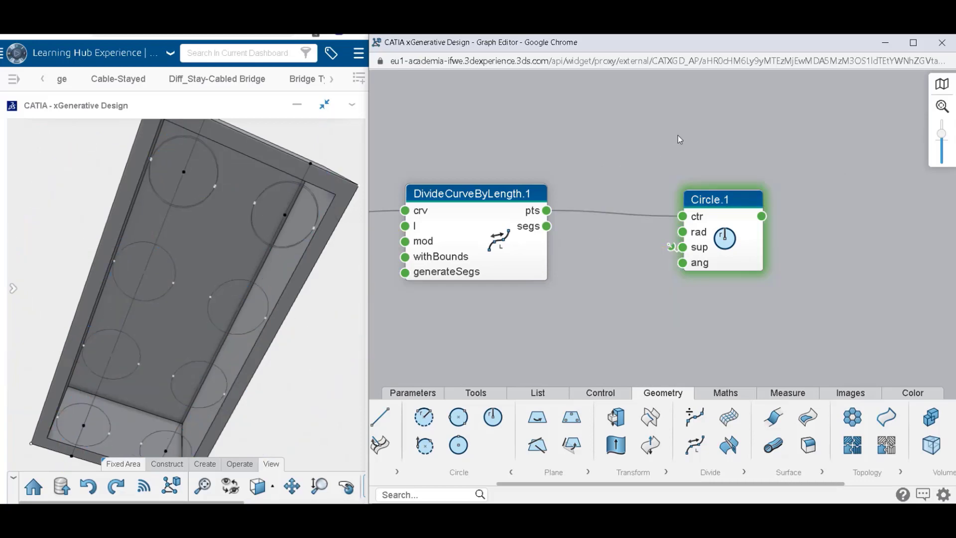
Examine the output list of Circle.1 and compare it with the points listed by DivideCurveByLength.1.
click(716, 243)
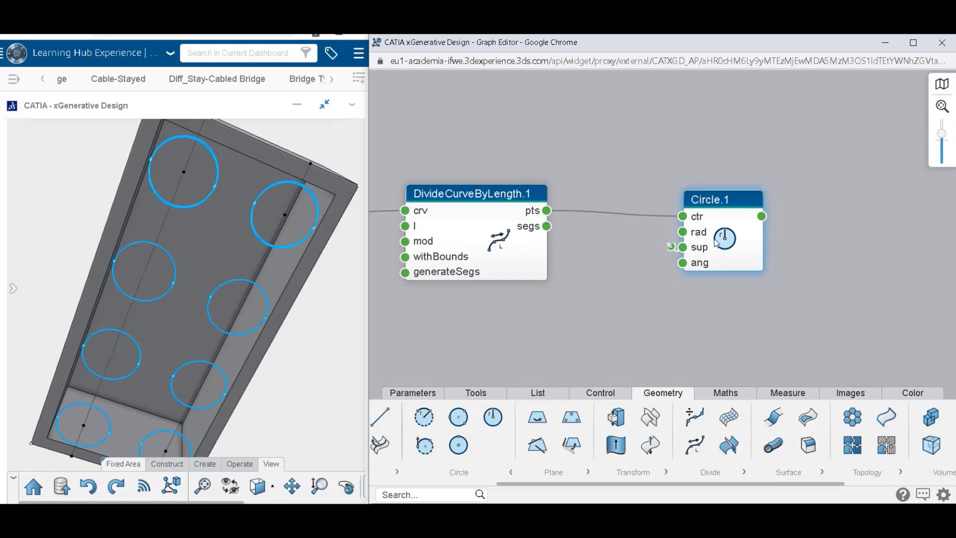
click(725, 236)
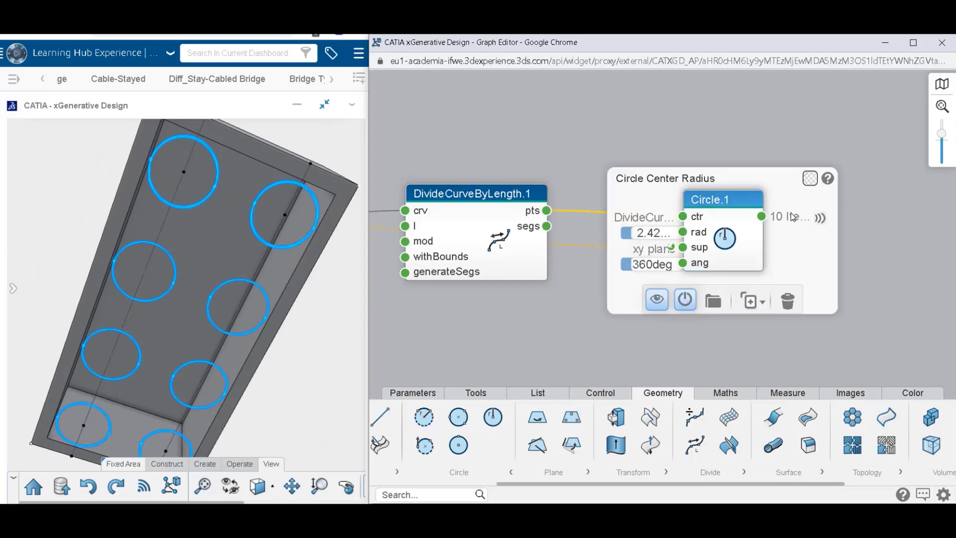
click(757, 147)
mouse_move(763, 217)
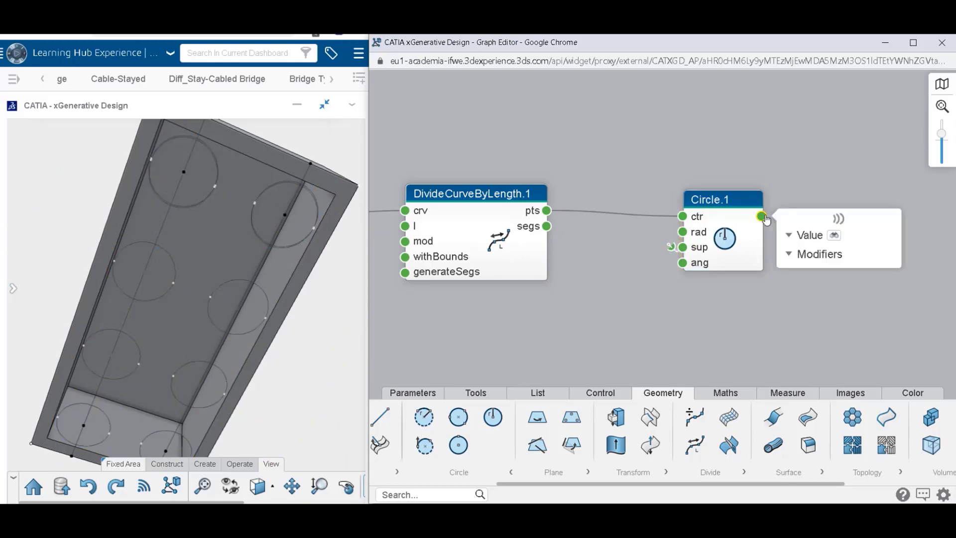
click(803, 236)
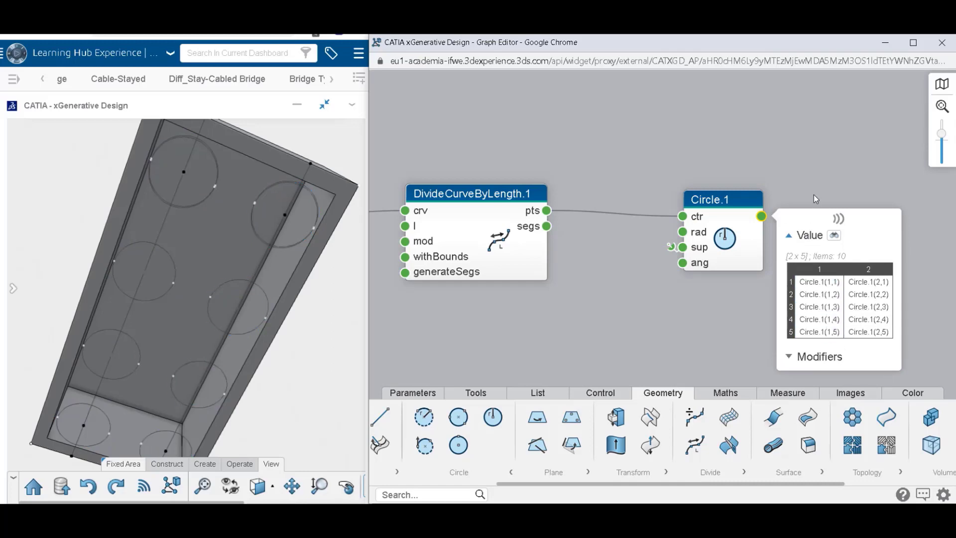
mouse_move(537, 214)
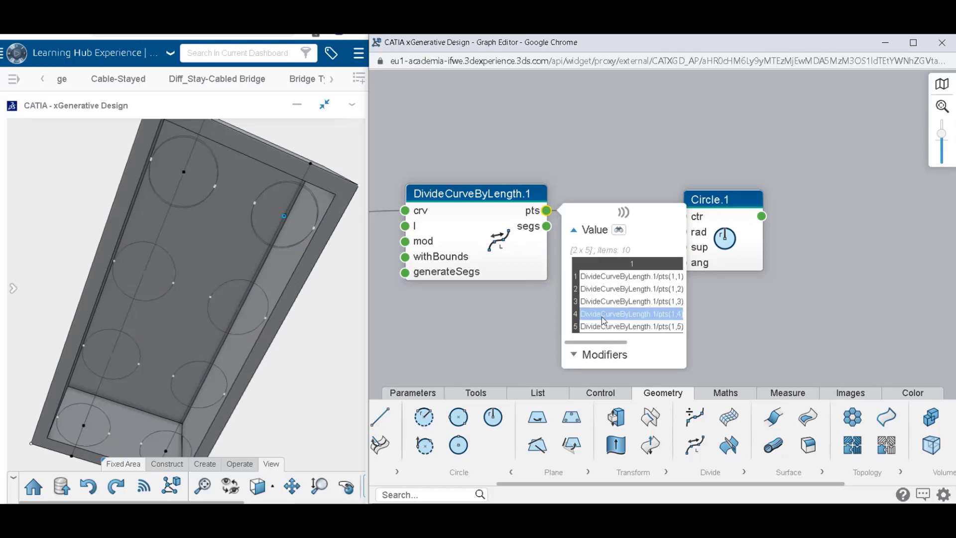
middle_drag(541, 286, 719, 274)
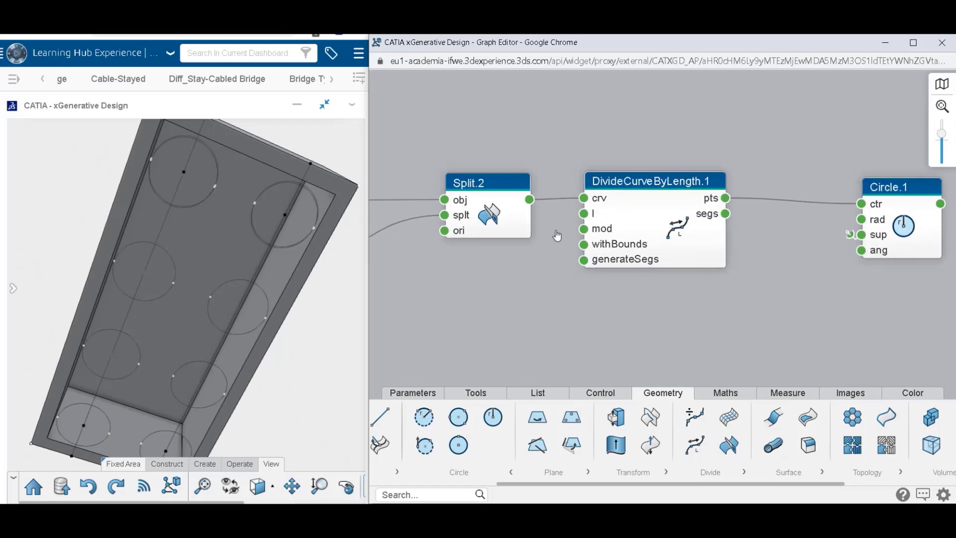
mouse_move(529, 204)
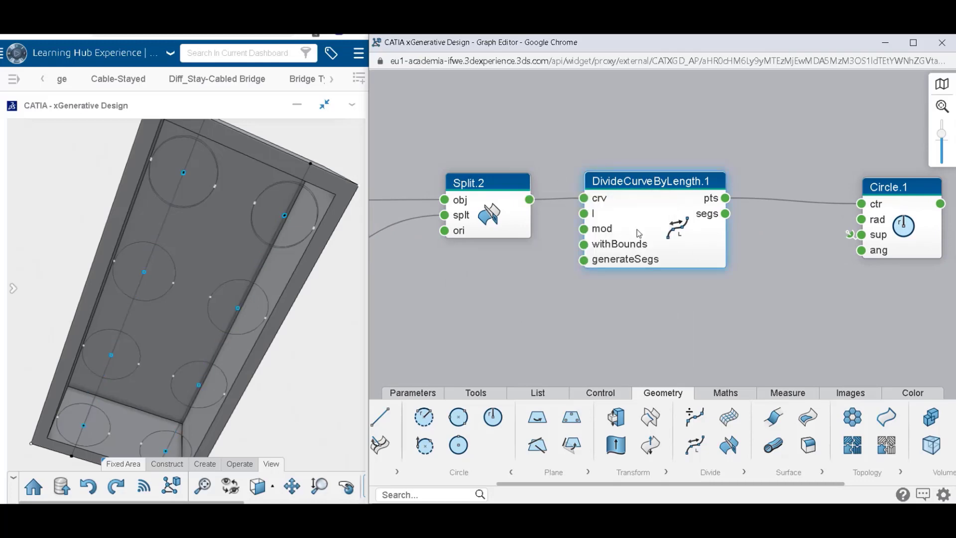
click(641, 241)
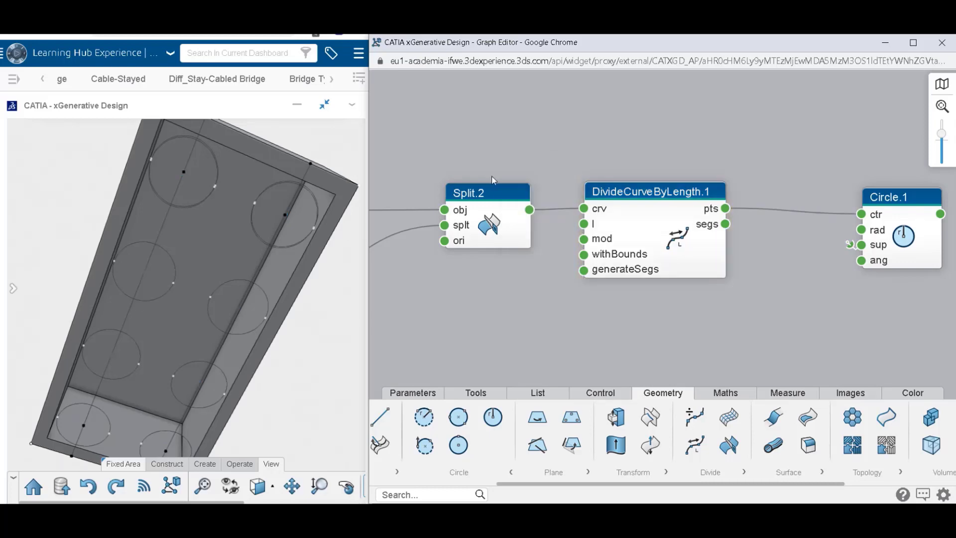
Review the settings of the upstream Point.9, Point.10 and Line.1 nodes.
click(486, 227)
middle_drag(491, 235, 864, 172)
click(516, 178)
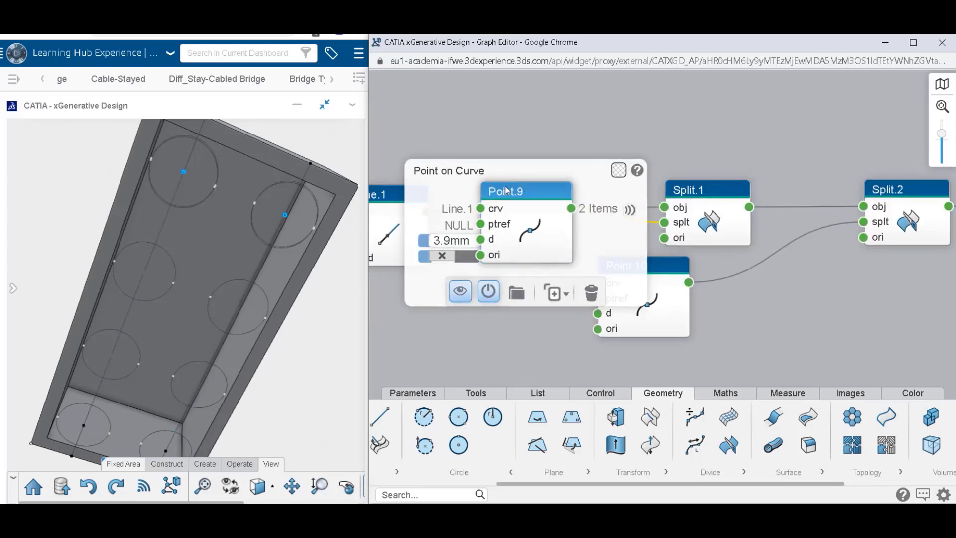
click(664, 331)
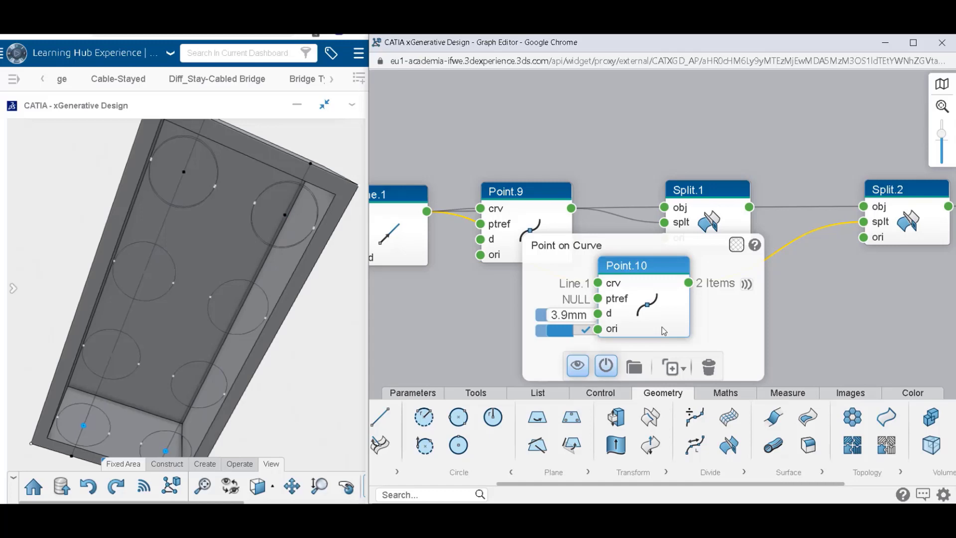
click(650, 125)
middle_drag(664, 151, 931, 153)
click(658, 247)
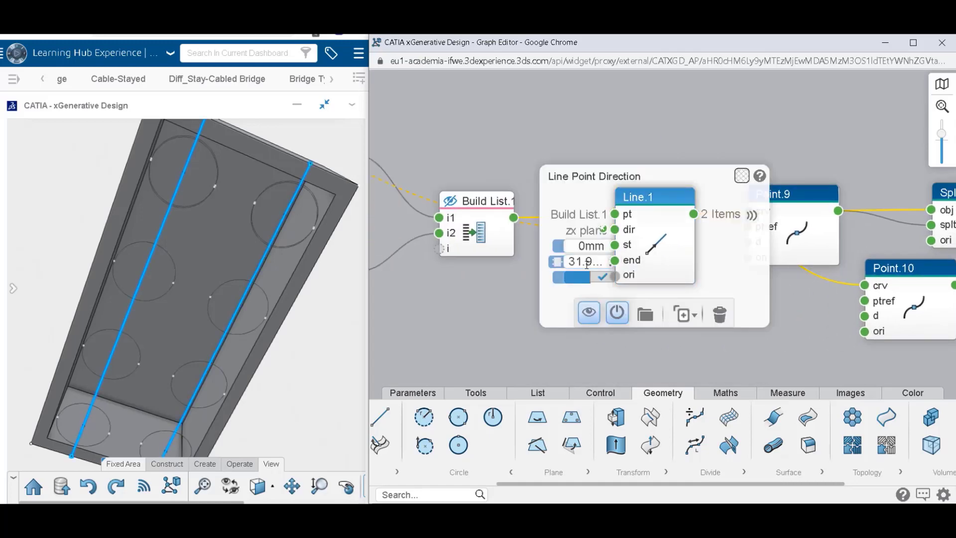
click(829, 347)
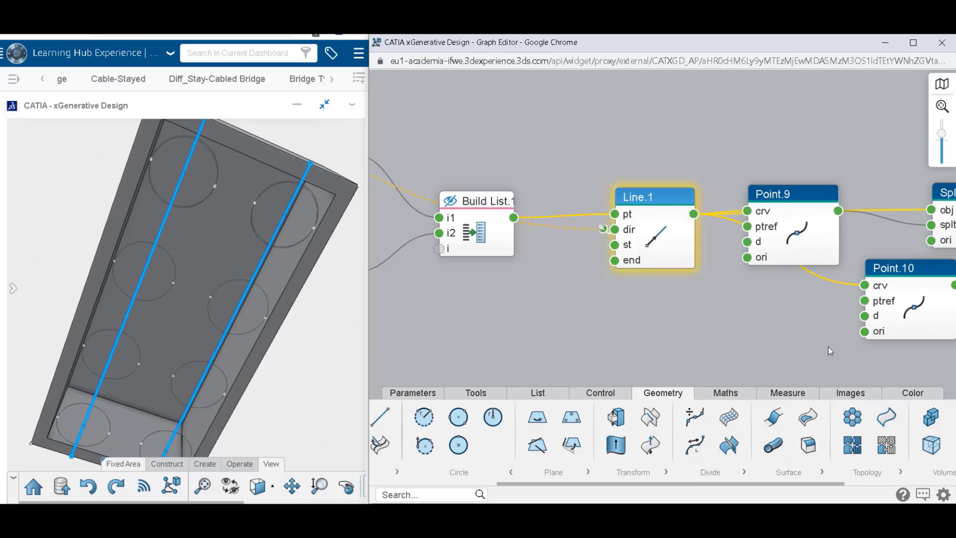
Set the distances of Point.9 and Point.10 to 3.95 mm and check the pts list of DivideCurveByLength.1.
click(800, 252)
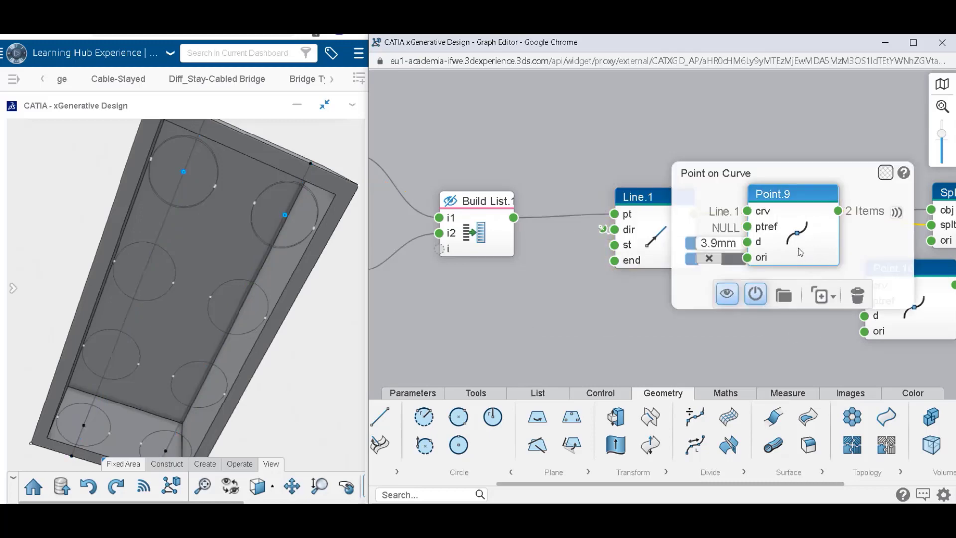
click(715, 244)
text(5)
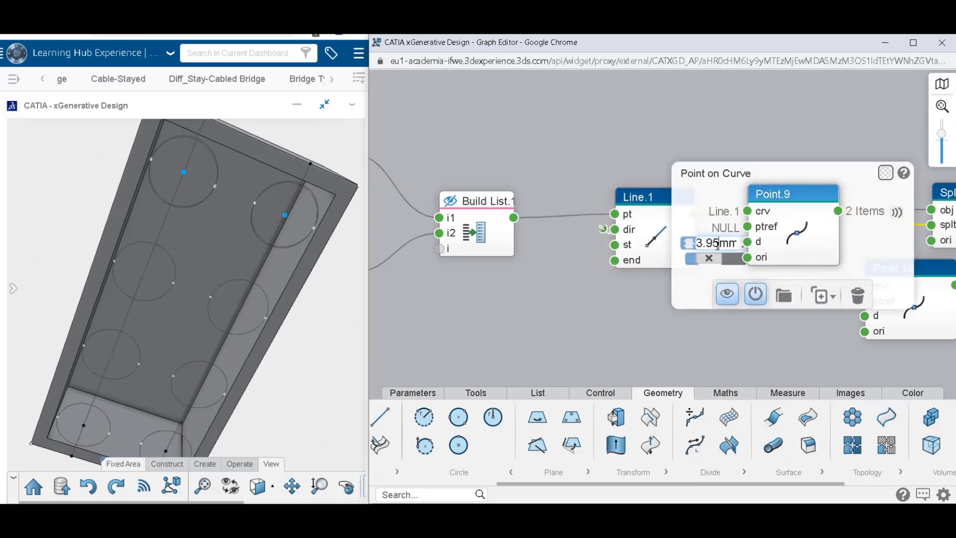
click(737, 348)
click(897, 268)
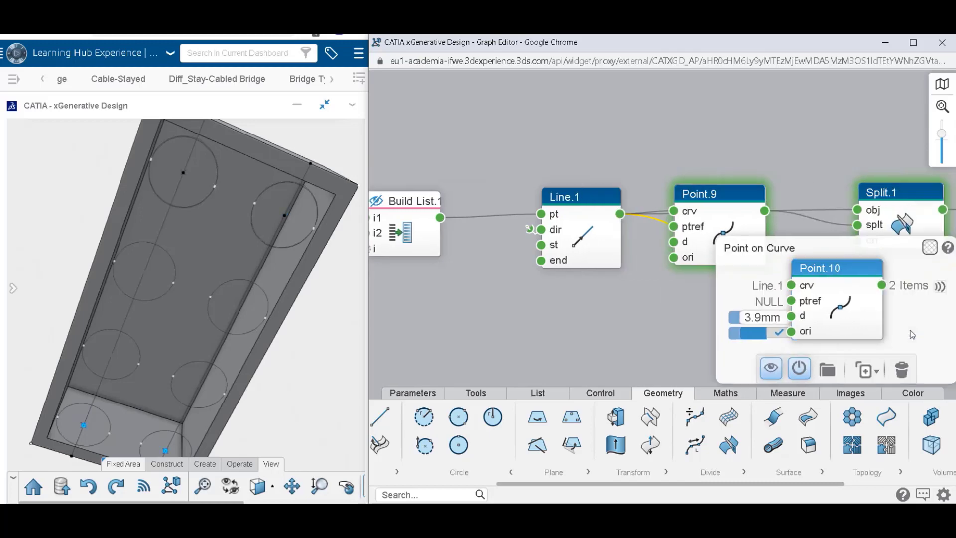
click(723, 318)
text(5)
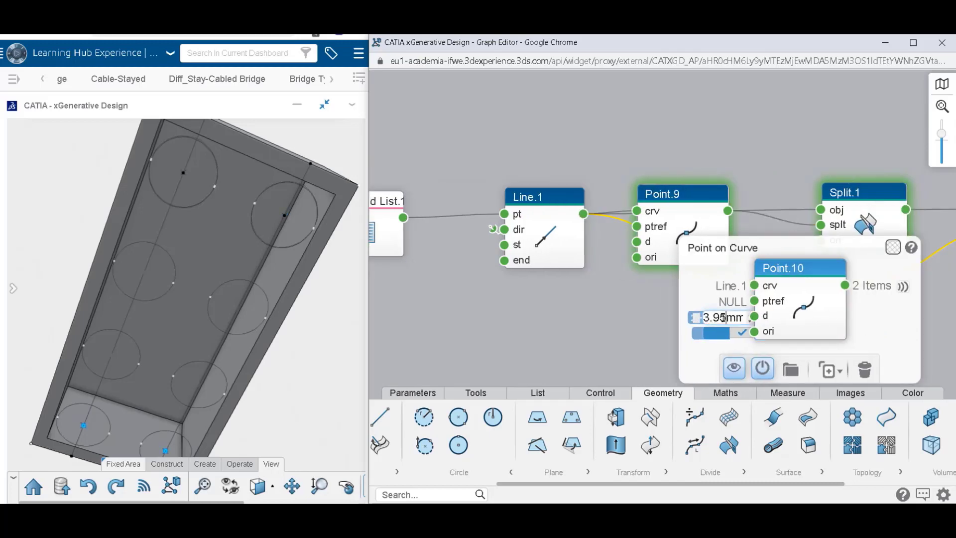
click(646, 332)
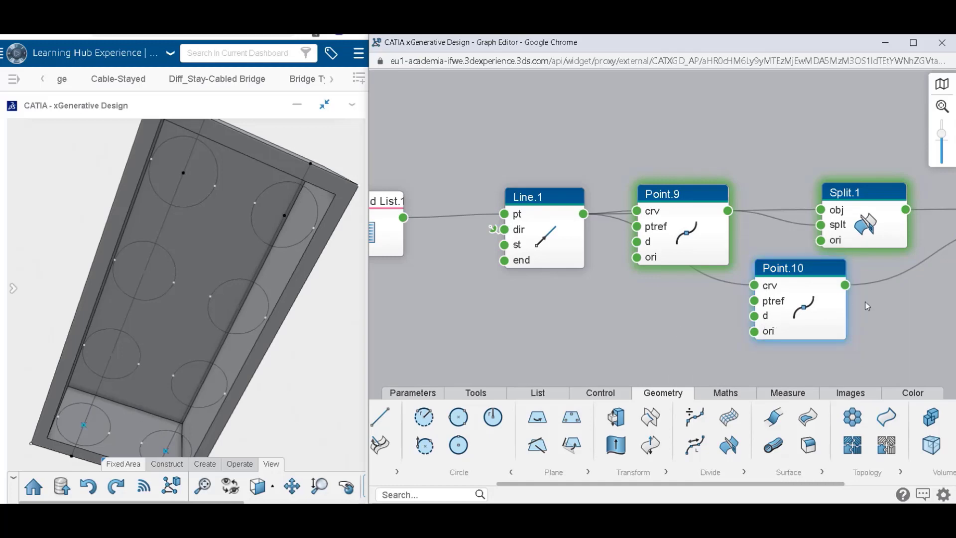
drag(866, 301, 239, 285)
click(691, 214)
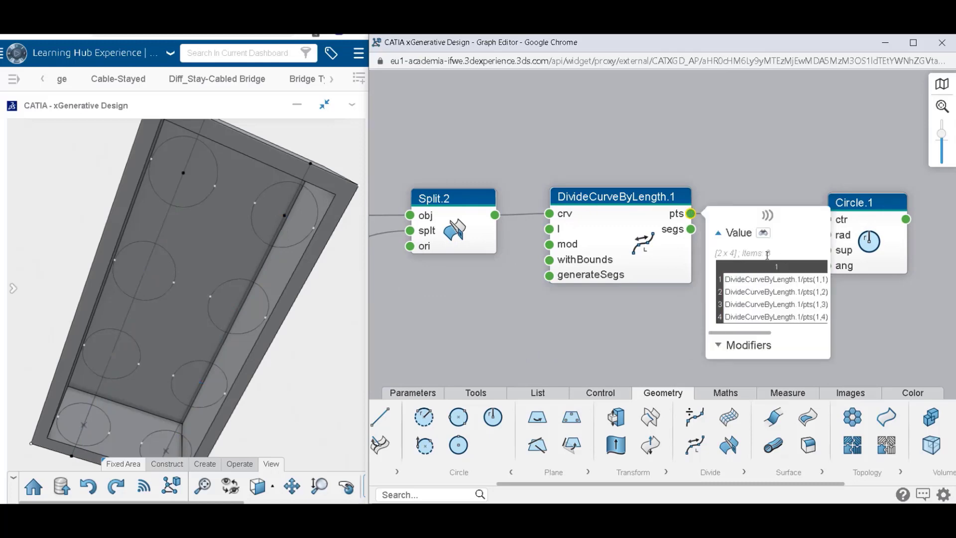
click(794, 165)
Add a Fill node after Circle.1 and connect the circle output to its outer input.
click(876, 239)
drag(792, 225, 484, 201)
click(713, 215)
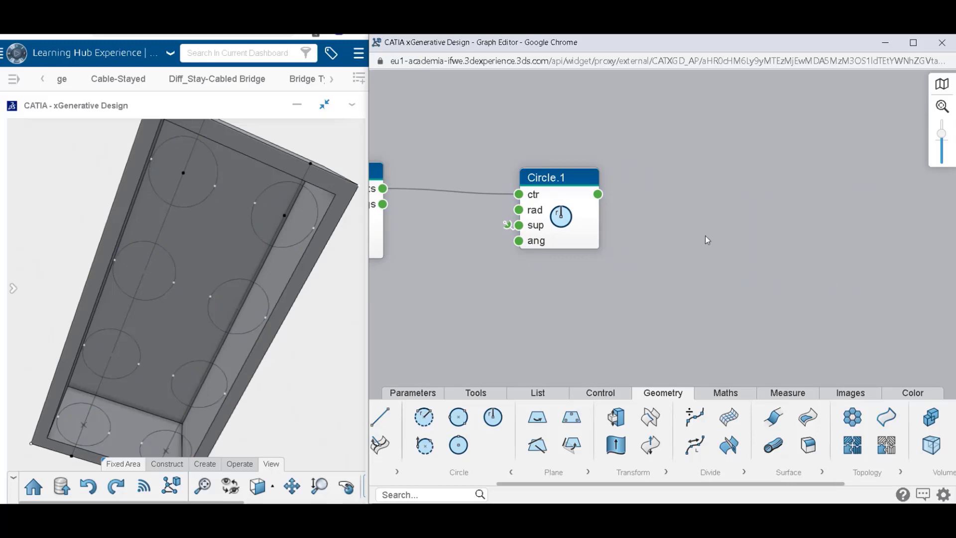
drag(804, 423, 693, 187)
drag(598, 195, 733, 203)
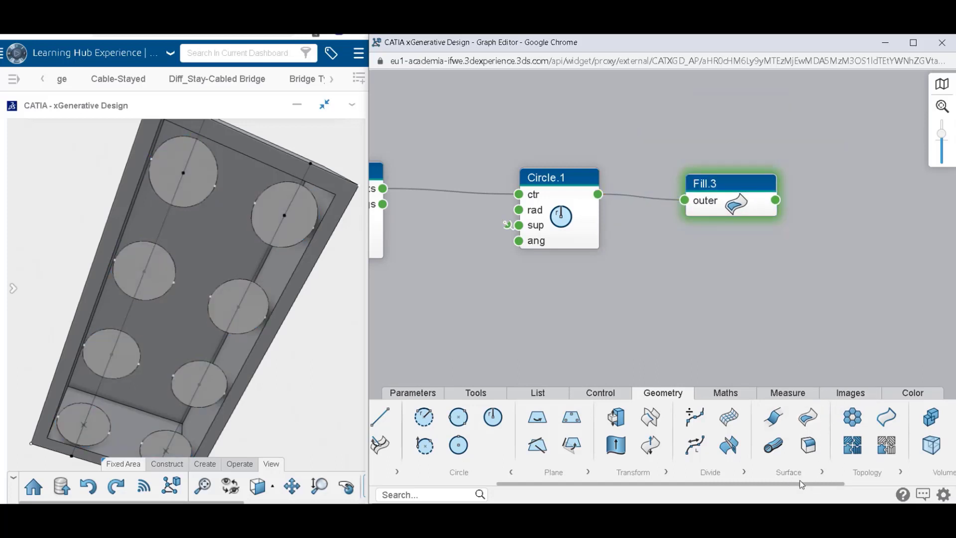
Add a Thick Surface node after Fill.3, connect the fill output to its s input, and inspect the cylinders from the side.
drag(800, 480, 847, 478)
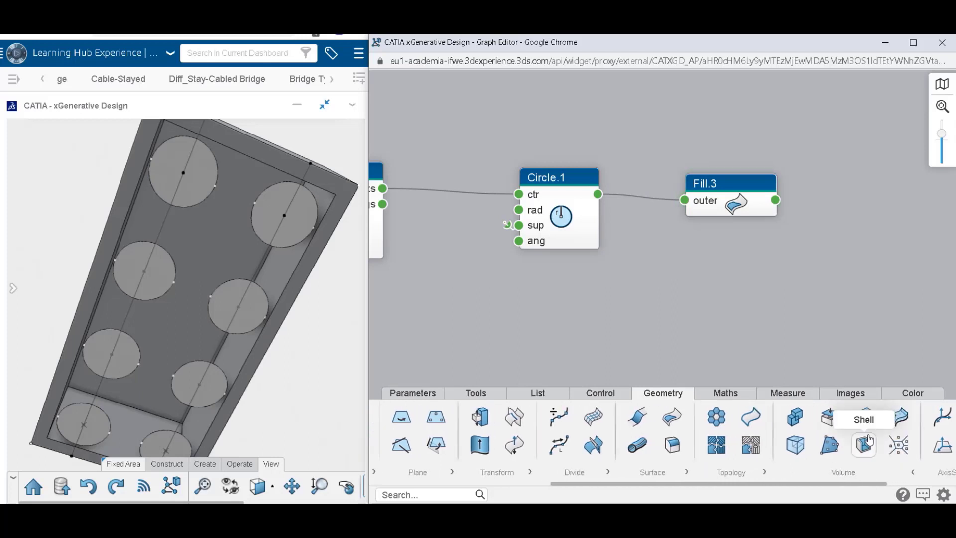
drag(865, 416, 867, 191)
drag(776, 200, 842, 200)
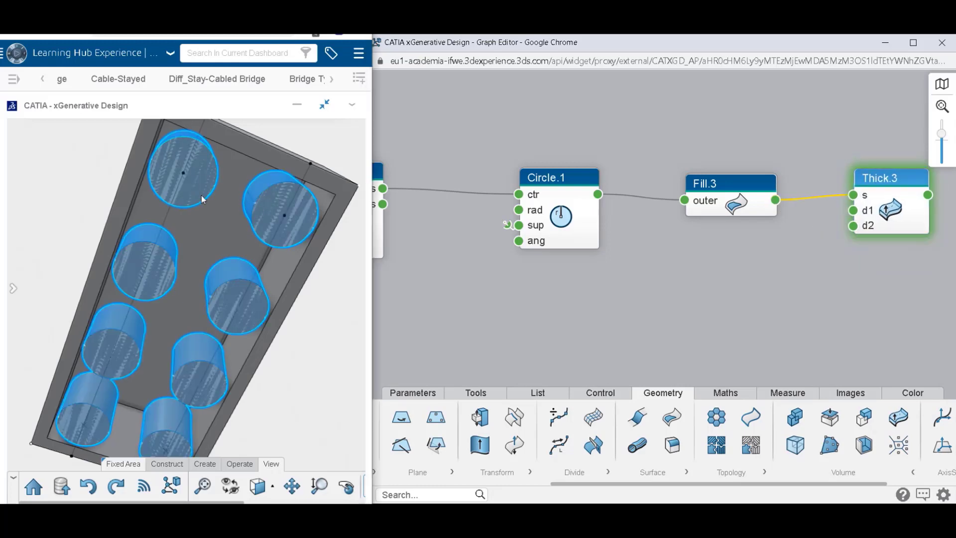
middle_drag(202, 200, 229, 360)
middle_drag(198, 228, 215, 334)
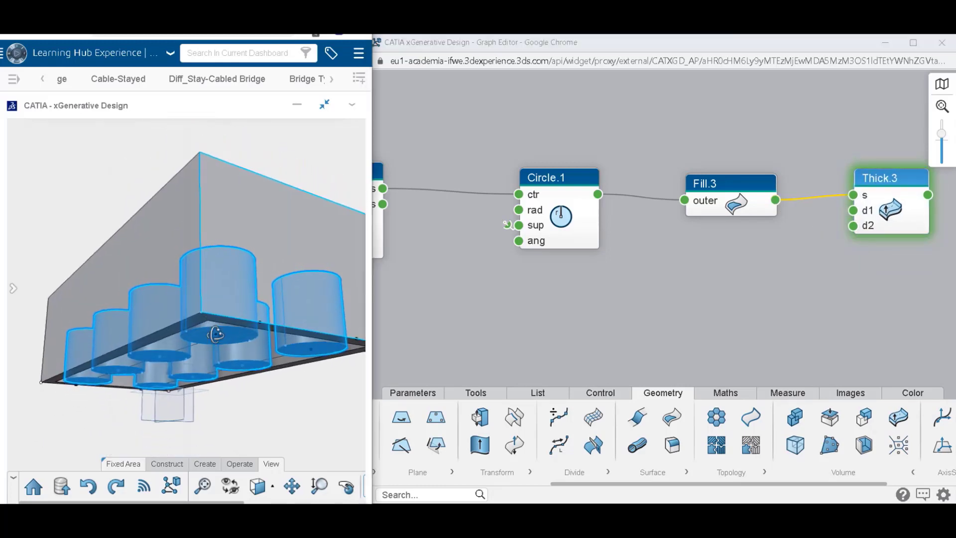
scroll(215, 335, down, 5)
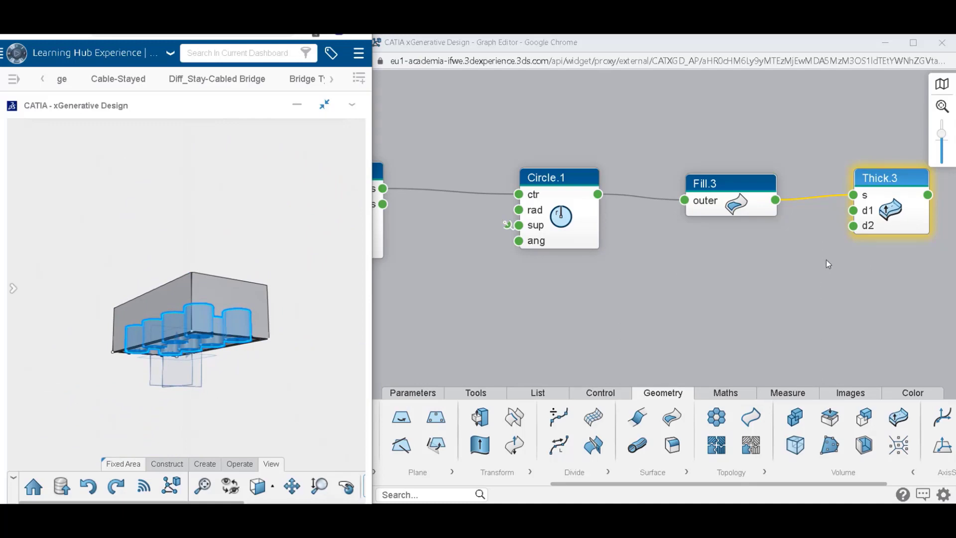
Set Thick.3's d1 to 11.6 mm and d2 to -9.5 mm so the studs stand on top of the box, and inspect them.
double_click(864, 227)
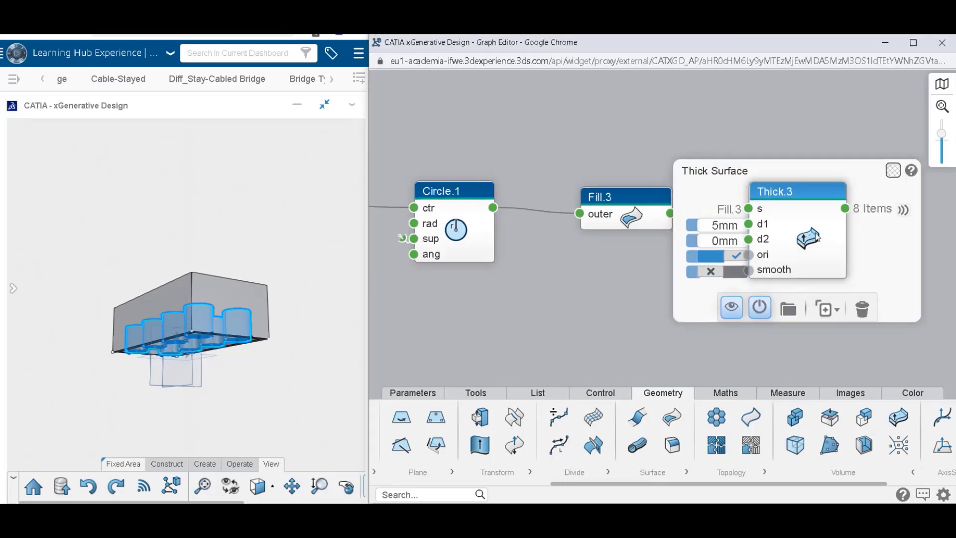
click(720, 227)
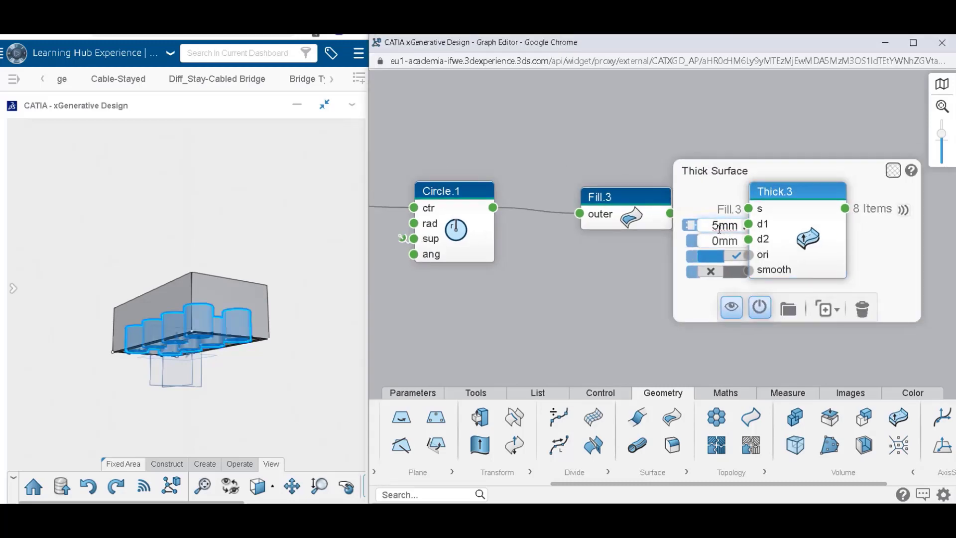
text(11.6)
key(Return)
click(719, 240)
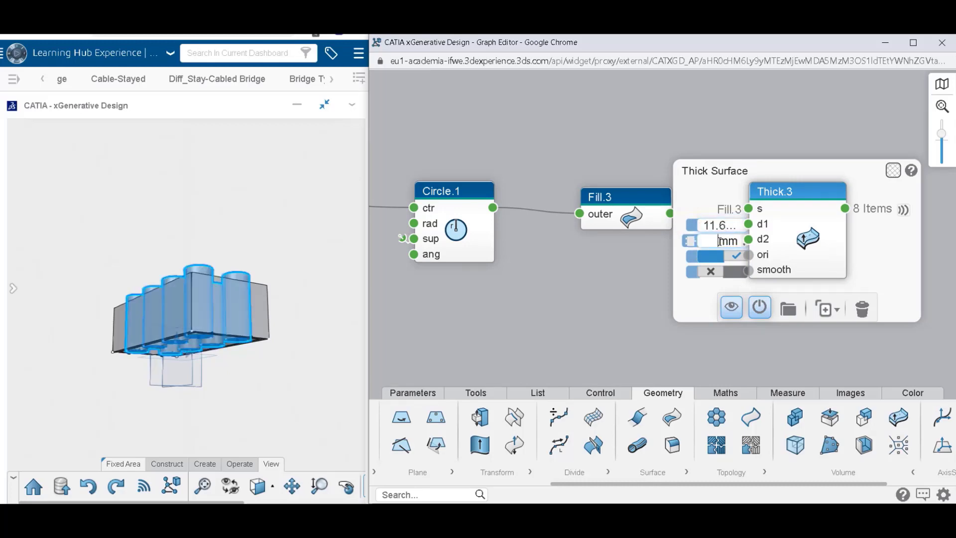
key(Return)
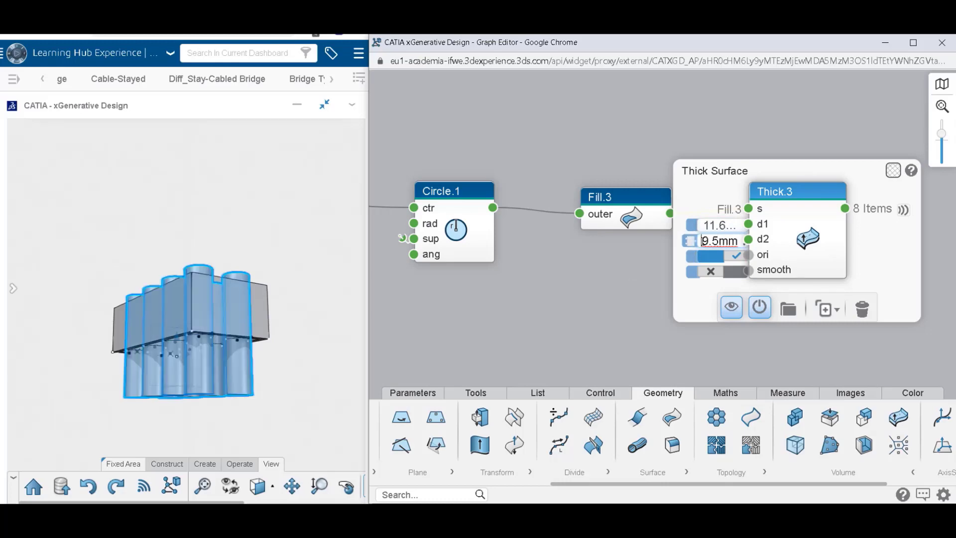
click(639, 285)
middle_drag(221, 268, 283, 437)
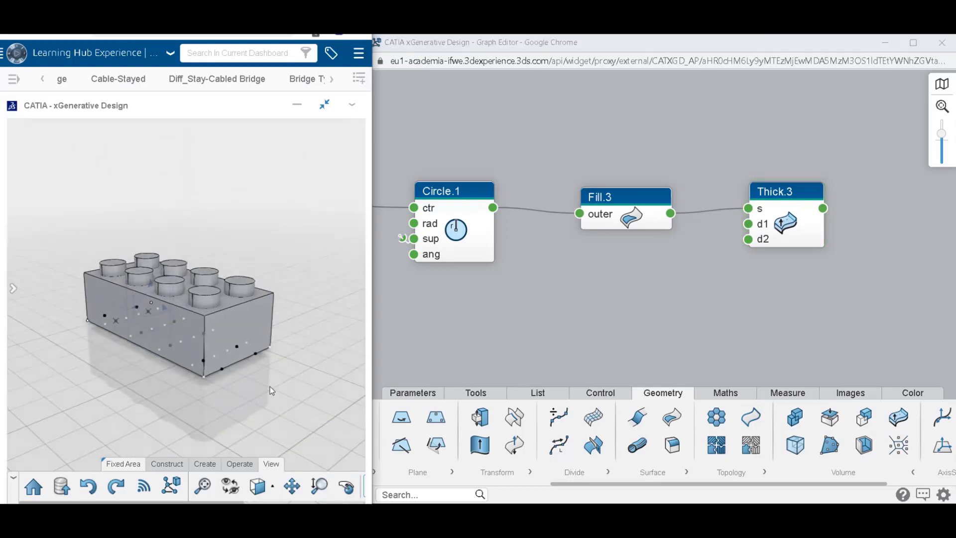
click(766, 235)
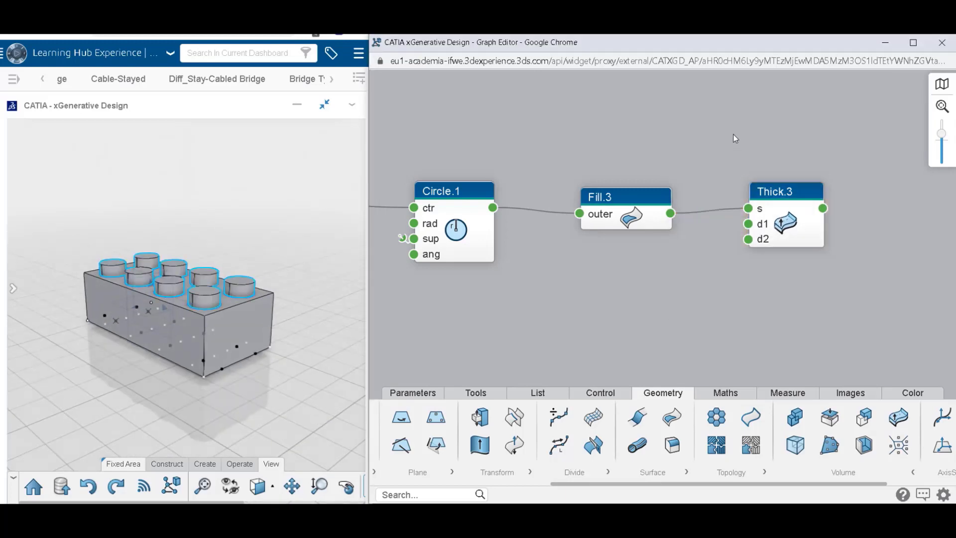
drag(570, 256, 723, 250)
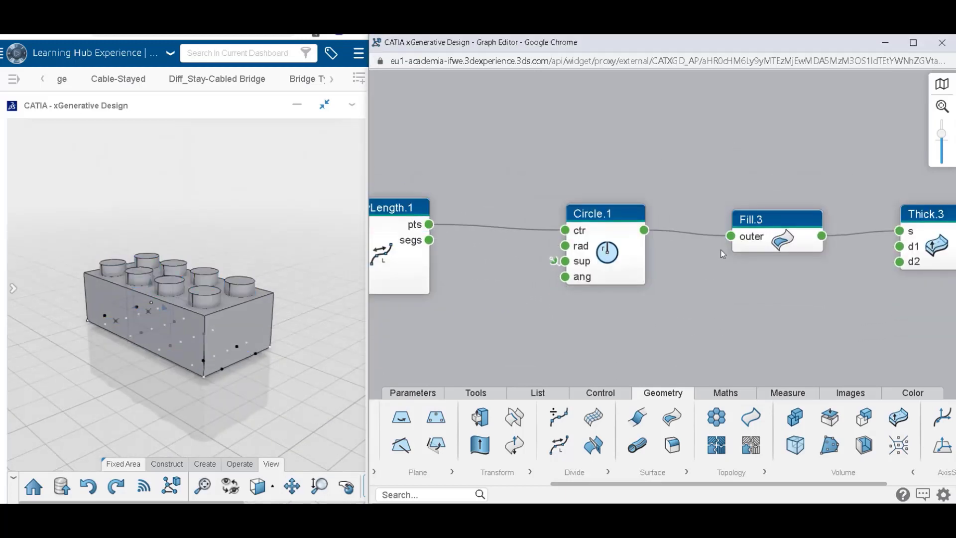
Hide the geometry of all stud-chain nodes before Thick.3, and group the whole chain including Thick.3 into a region.
scroll(724, 250, down, 4)
scroll(724, 250, down, 2)
drag(641, 228, 672, 209)
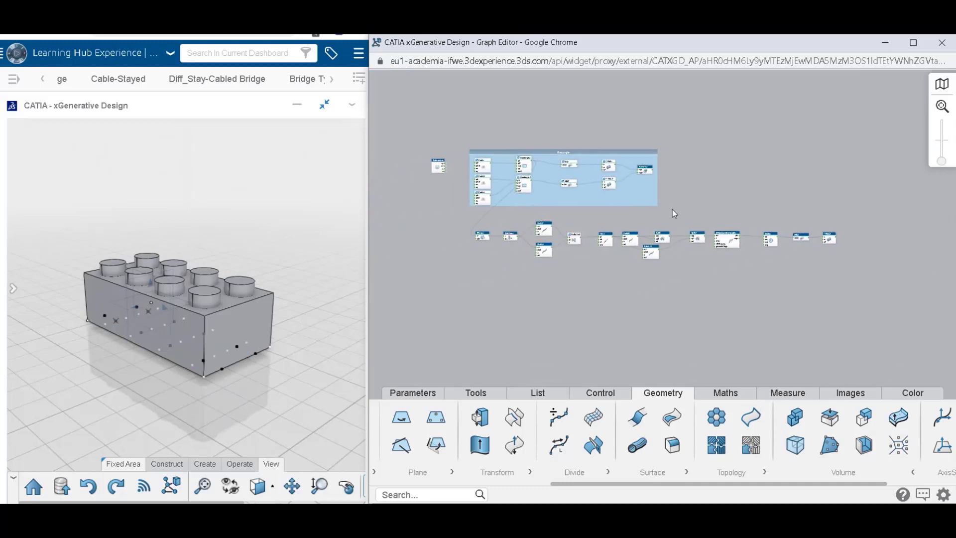
drag(466, 208, 809, 271)
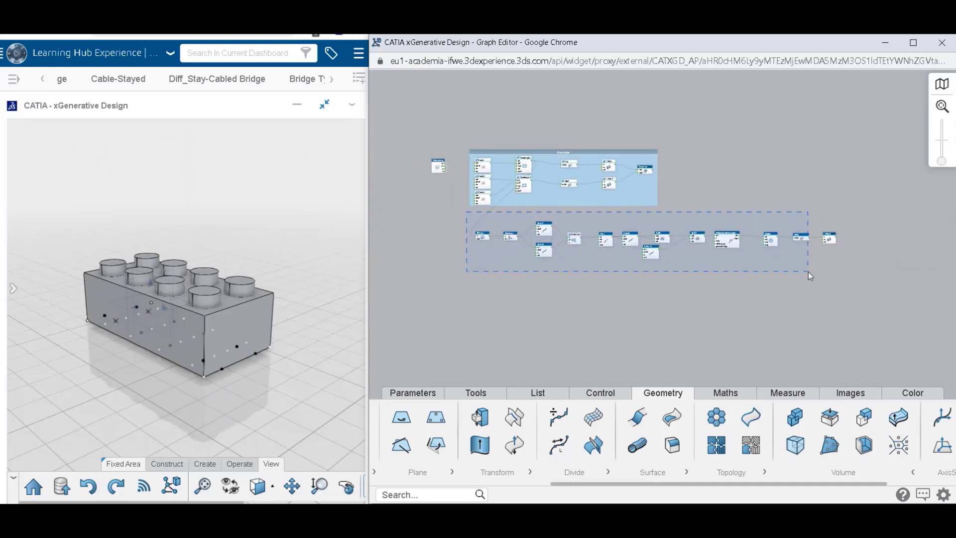
click(739, 297)
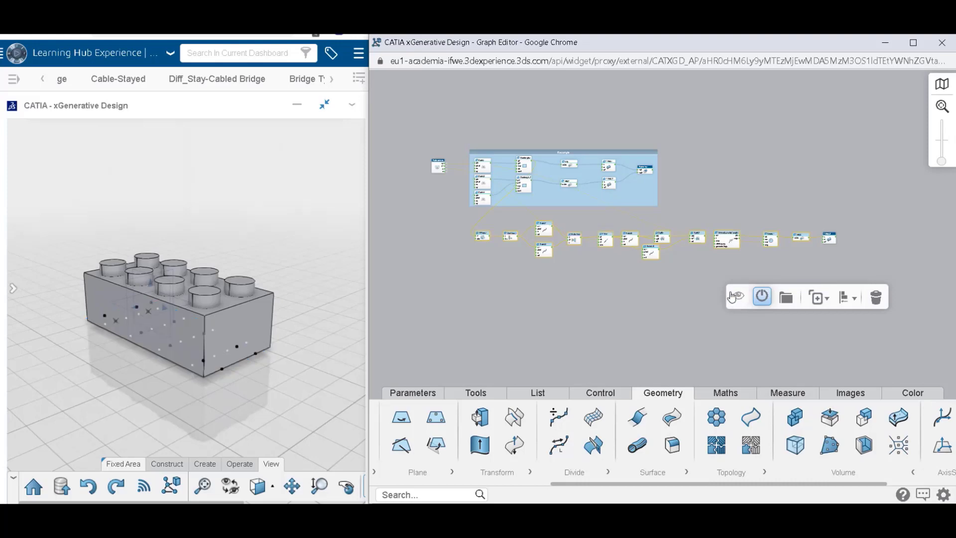
drag(472, 212, 852, 278)
click(826, 305)
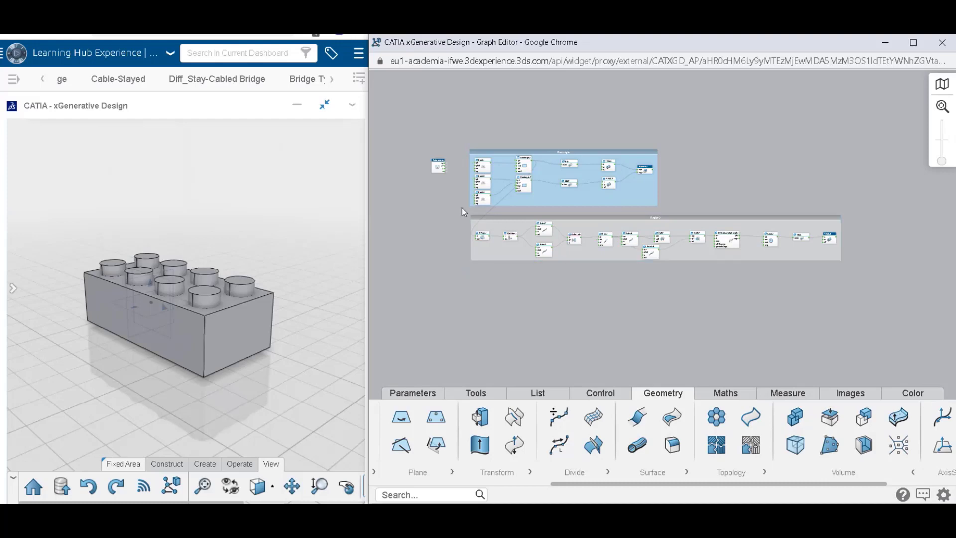
Automatically arrange the nodes inside the blue Rectangle region into a compact layout.
drag(463, 206, 658, 163)
mouse_move(704, 188)
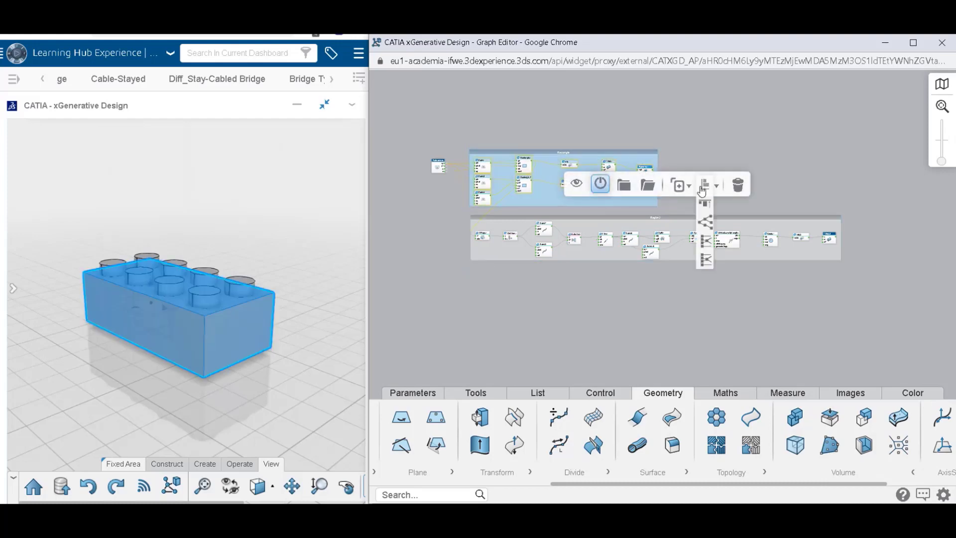
click(707, 221)
click(520, 283)
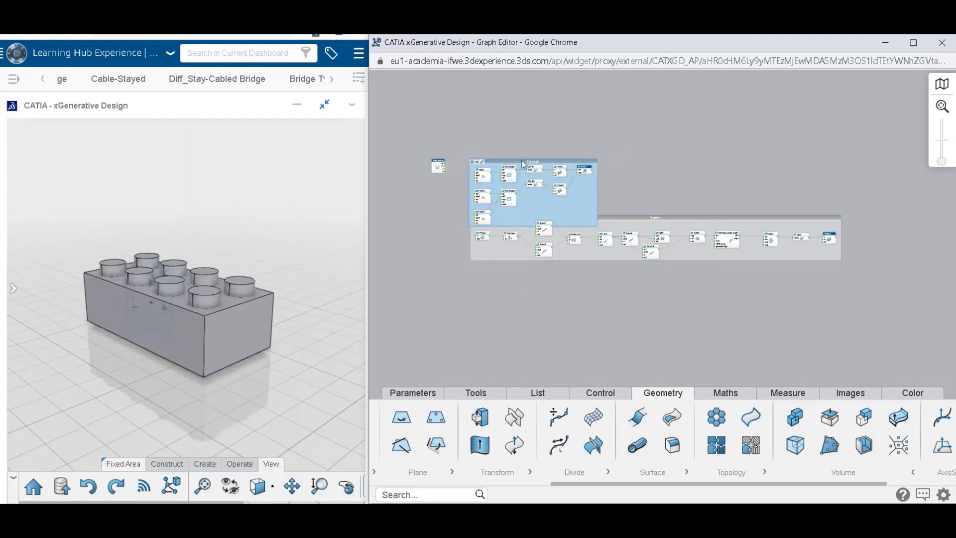
scroll(524, 167, up, 2)
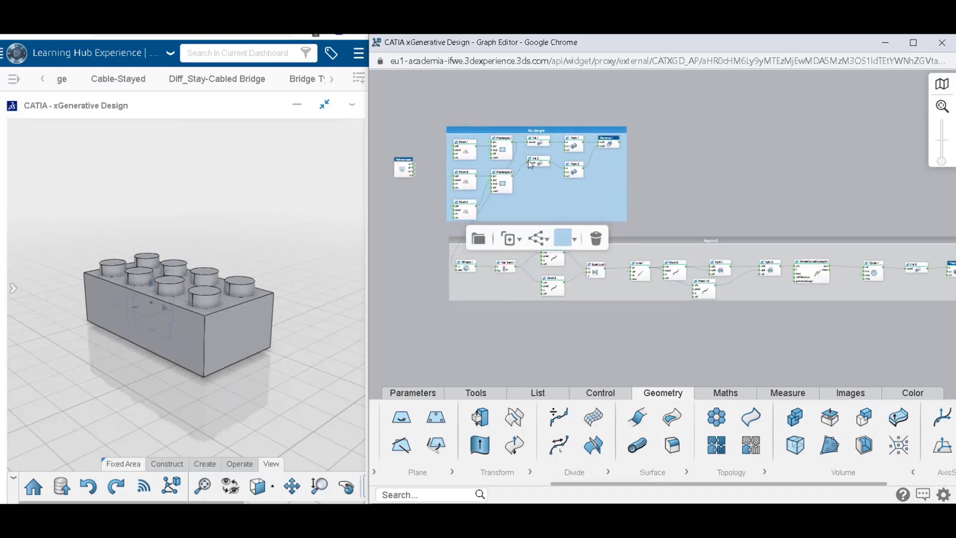
drag(519, 338, 475, 324)
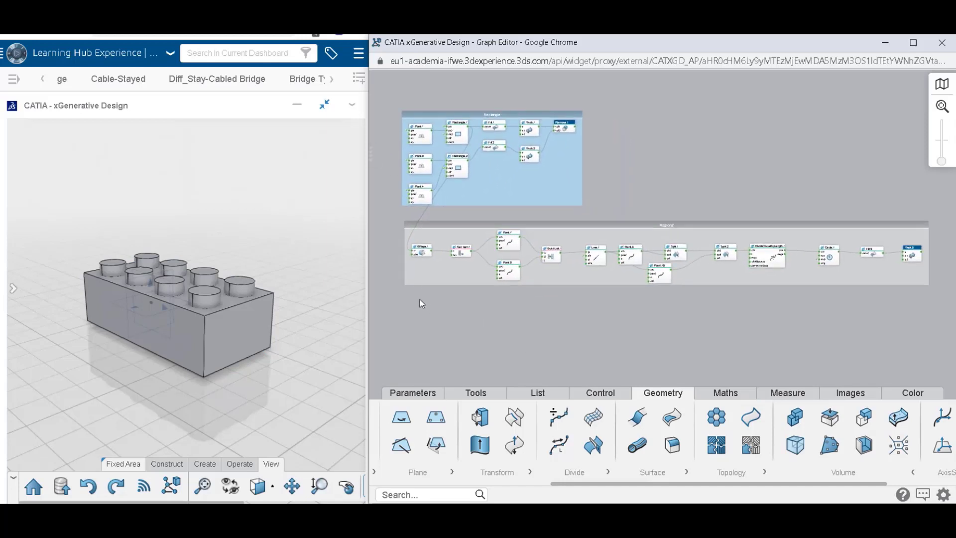
Automatically arrange the stud nodes in their region and move the region directly below the Rectangle region.
drag(420, 302, 919, 231)
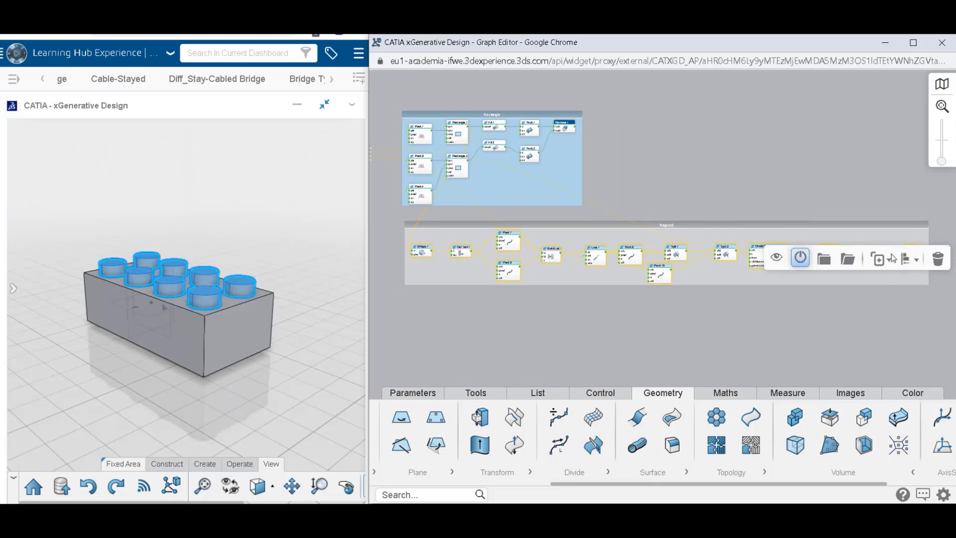
click(905, 259)
click(906, 309)
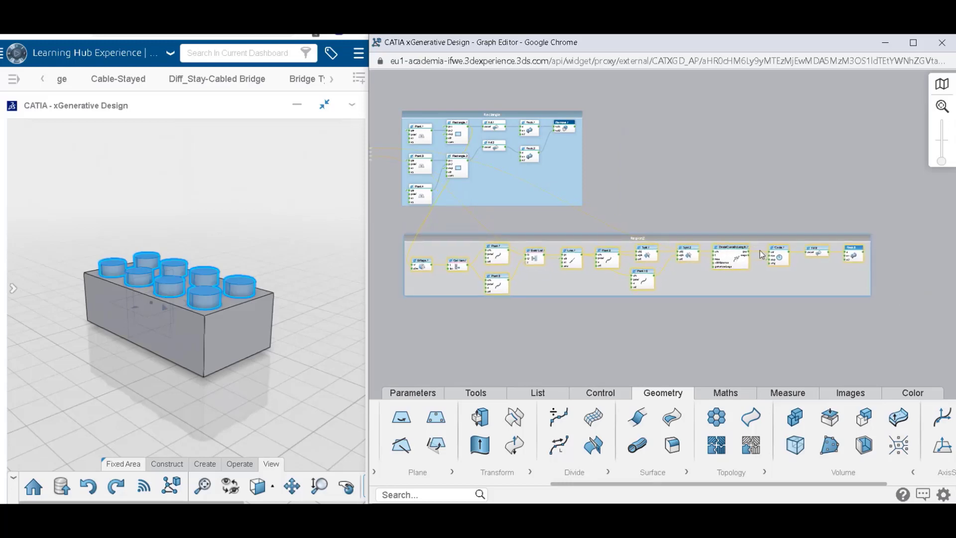
click(762, 254)
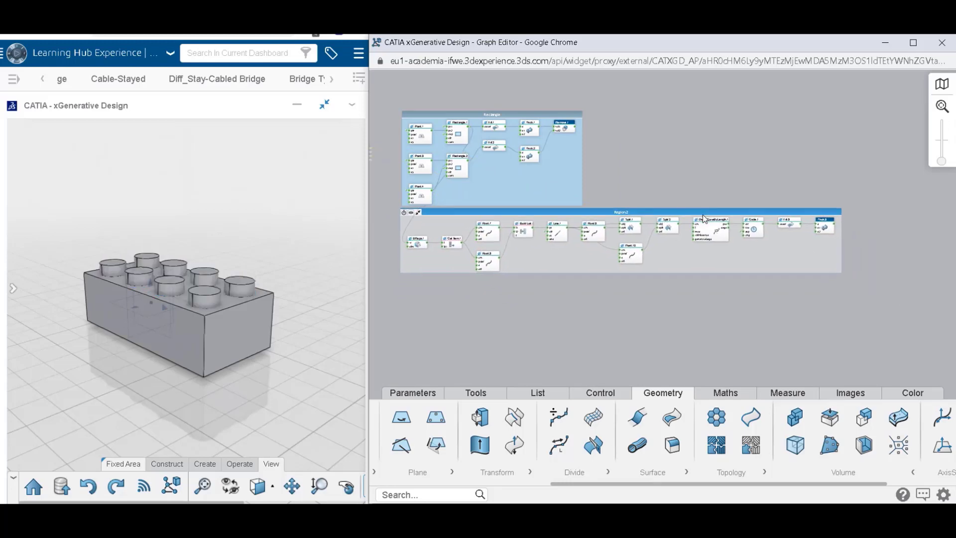
click(704, 218)
Rename the stud region as Upper Cylinder.
scroll(620, 190, up, 3)
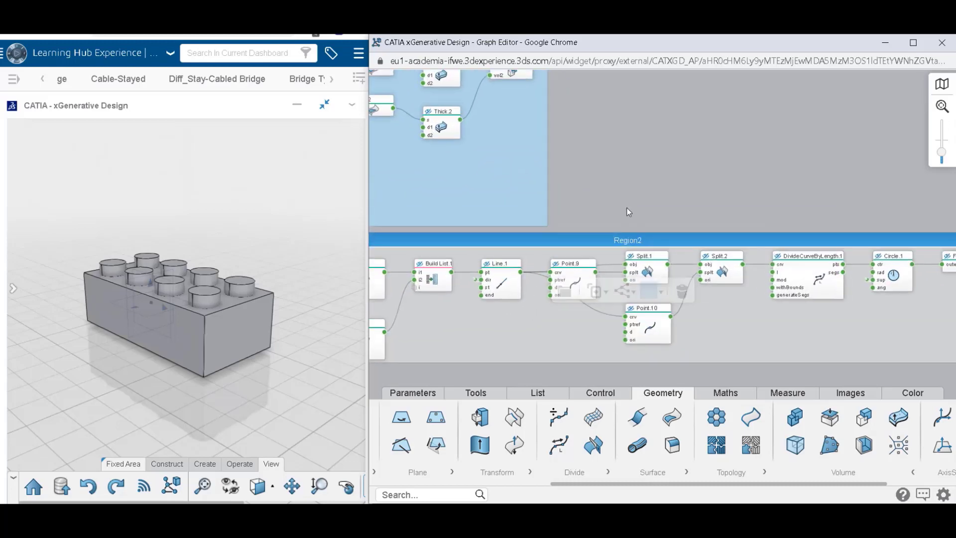
drag(672, 204, 864, 181)
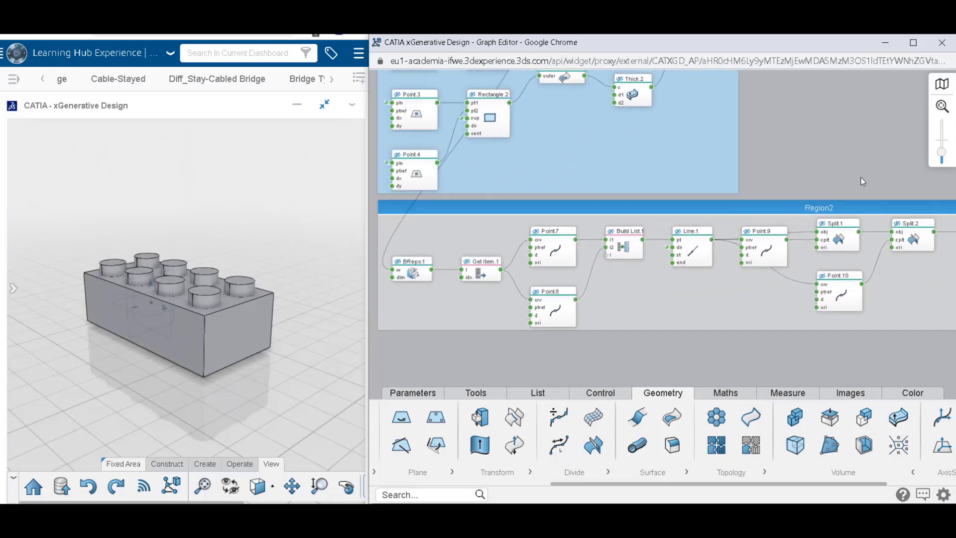
click(854, 204)
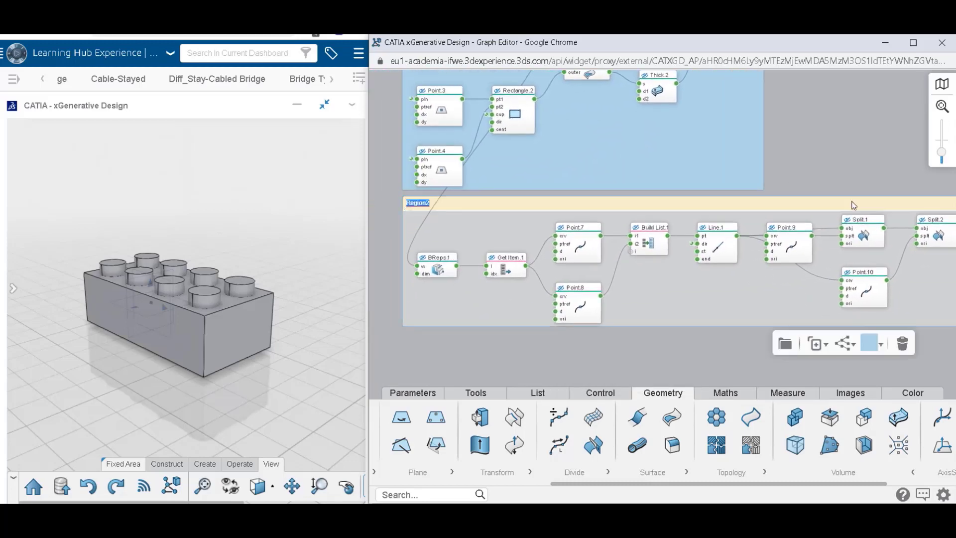
text(Upper Cylinder)
key(Return)
click(854, 175)
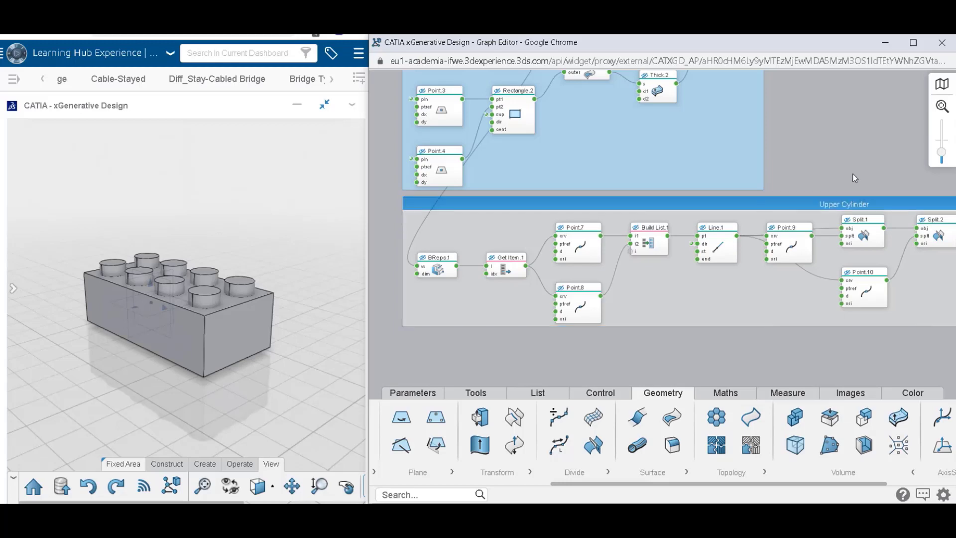
Set the color of the Upper Cylinder region to green.
click(855, 200)
click(881, 344)
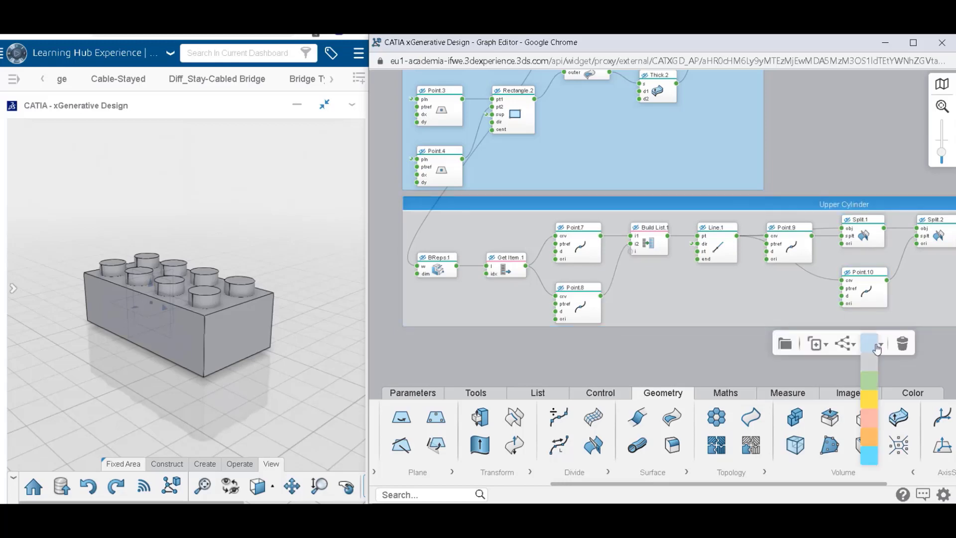
click(872, 388)
click(839, 363)
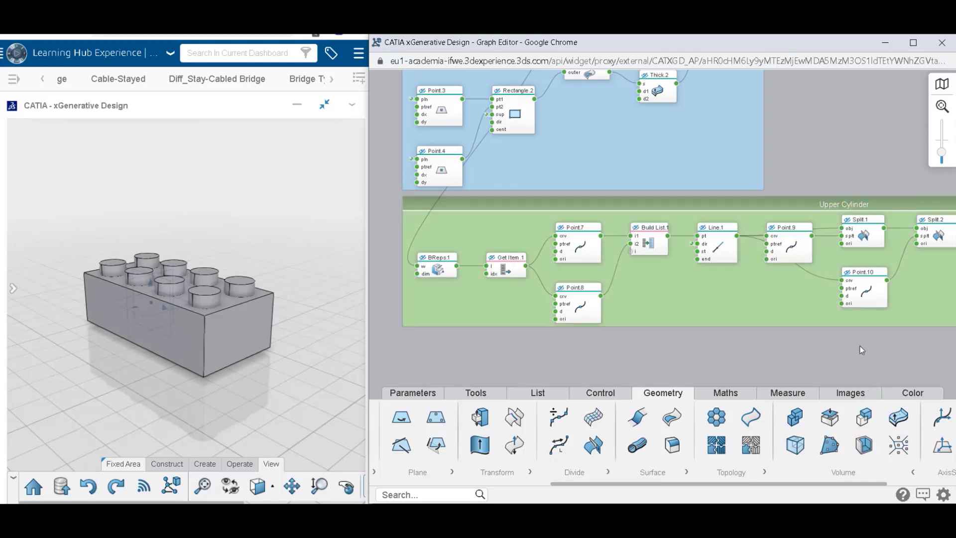
Turn the brick to show its hollow underside, duplicate all Upper Cylinder nodes with their input link, and place the copy below the green region.
scroll(794, 323, down, 4)
drag(799, 329, 730, 314)
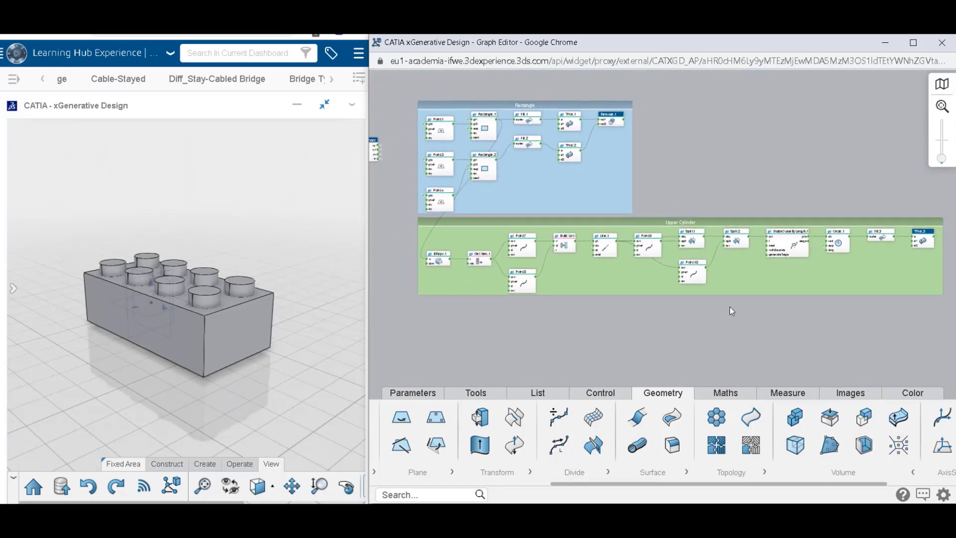
middle_drag(227, 394, 274, 186)
middle_drag(245, 365, 234, 255)
middle_drag(249, 322, 238, 304)
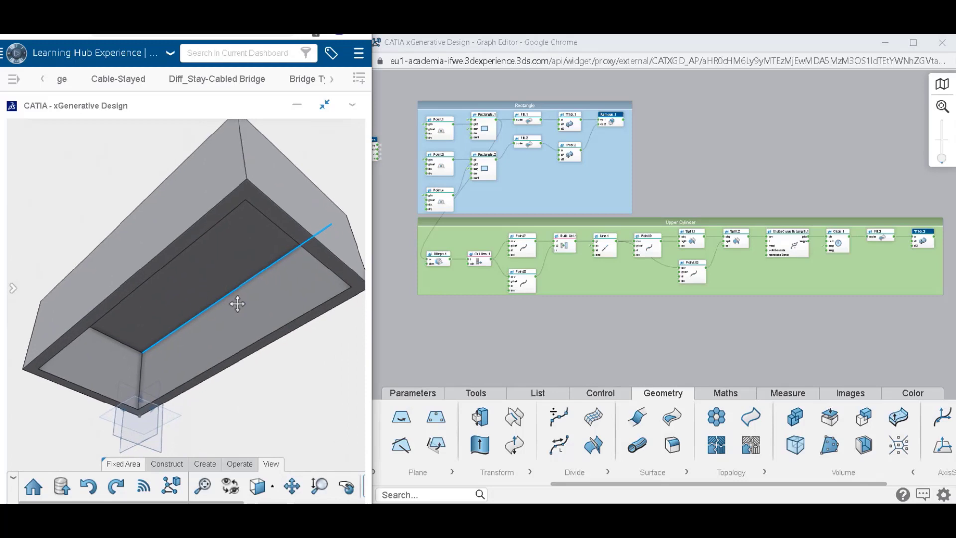
click(496, 320)
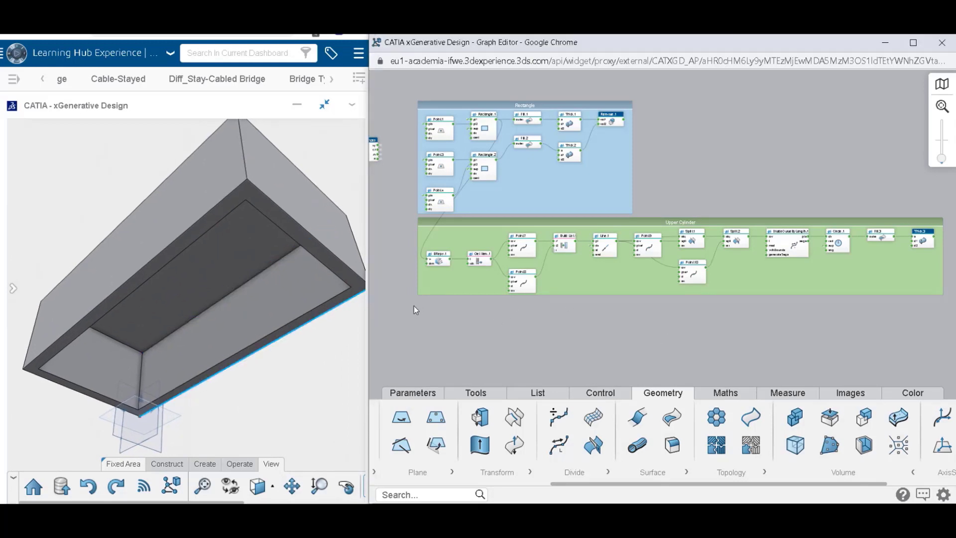
drag(430, 298, 942, 232)
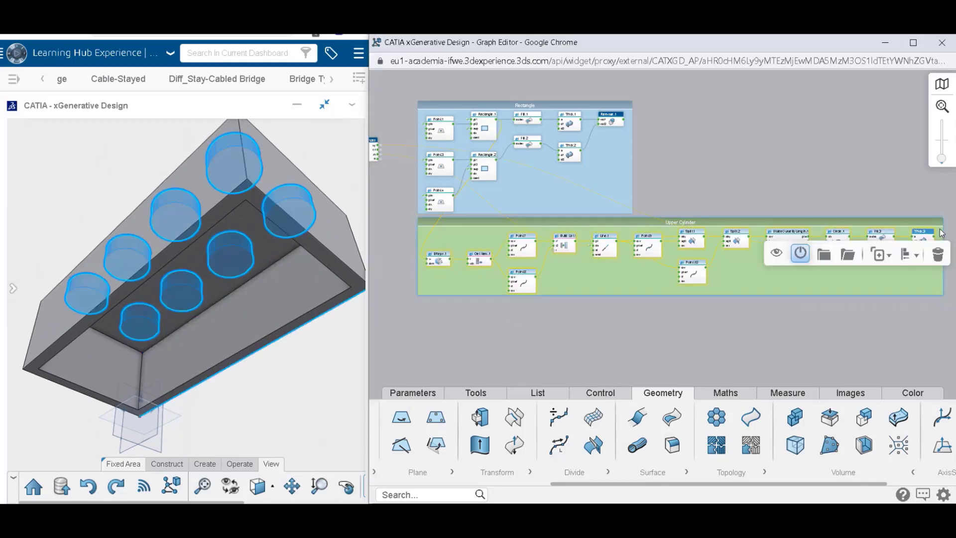
mouse_move(880, 255)
click(876, 276)
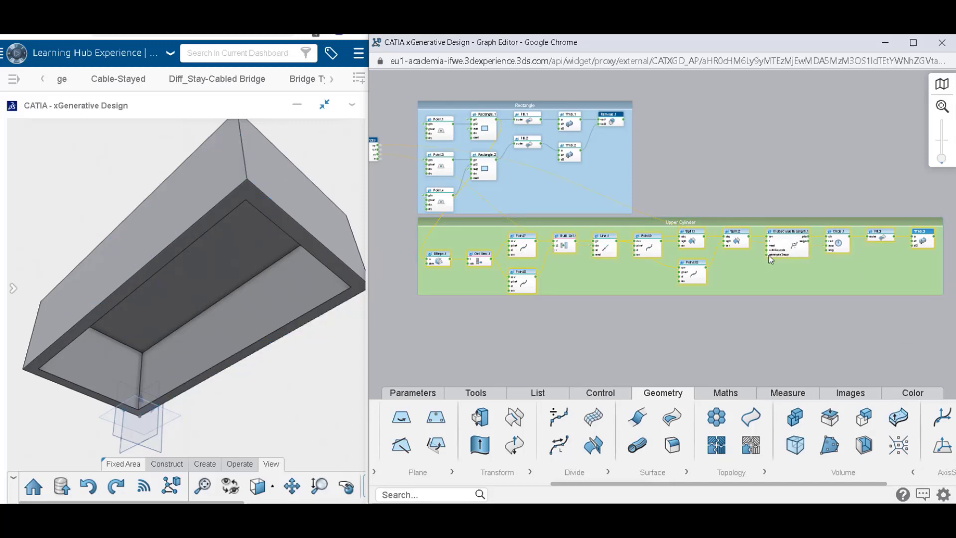
drag(784, 241, 779, 330)
click(750, 305)
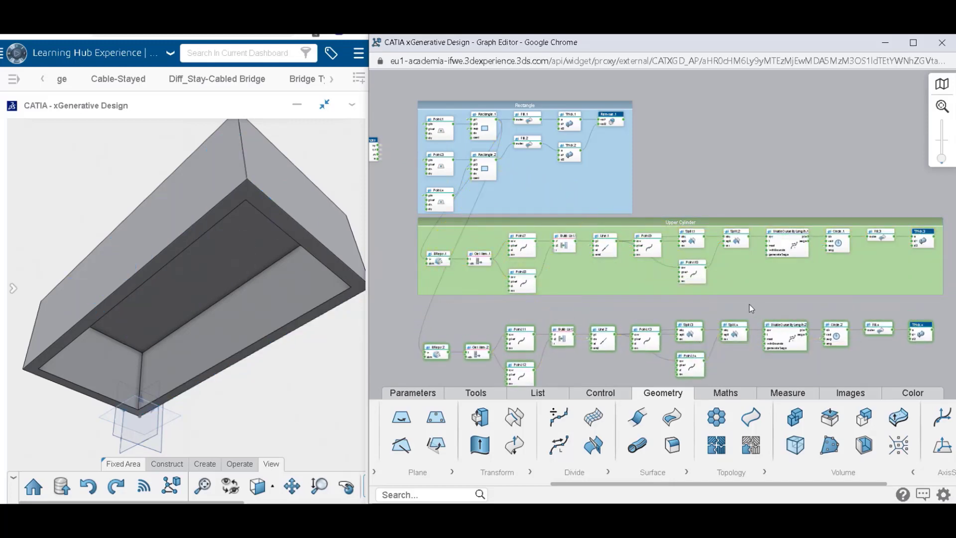
Show the geometry of all the duplicated nodes, from BReps.2 through the copied Thick node.
middle_drag(707, 311, 697, 259)
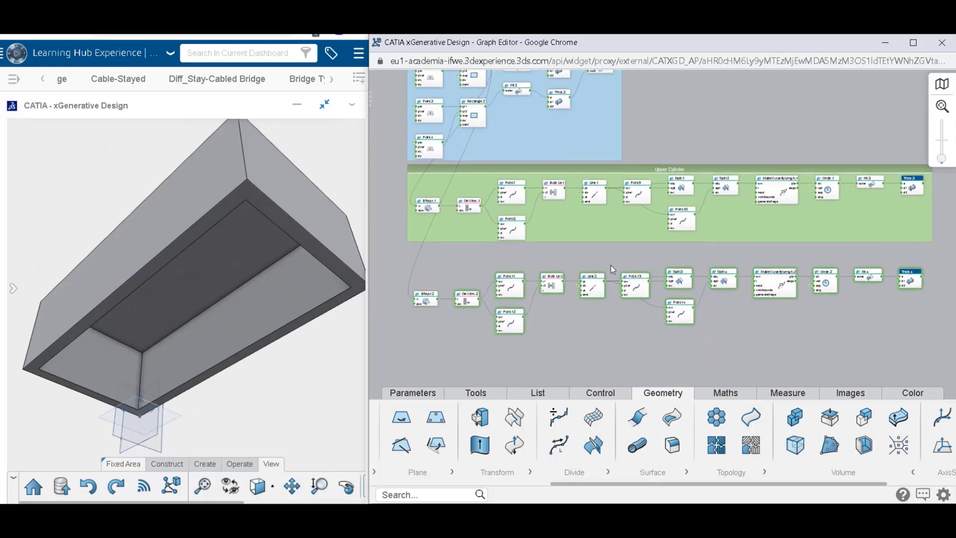
drag(408, 253, 891, 354)
click(800, 376)
click(737, 325)
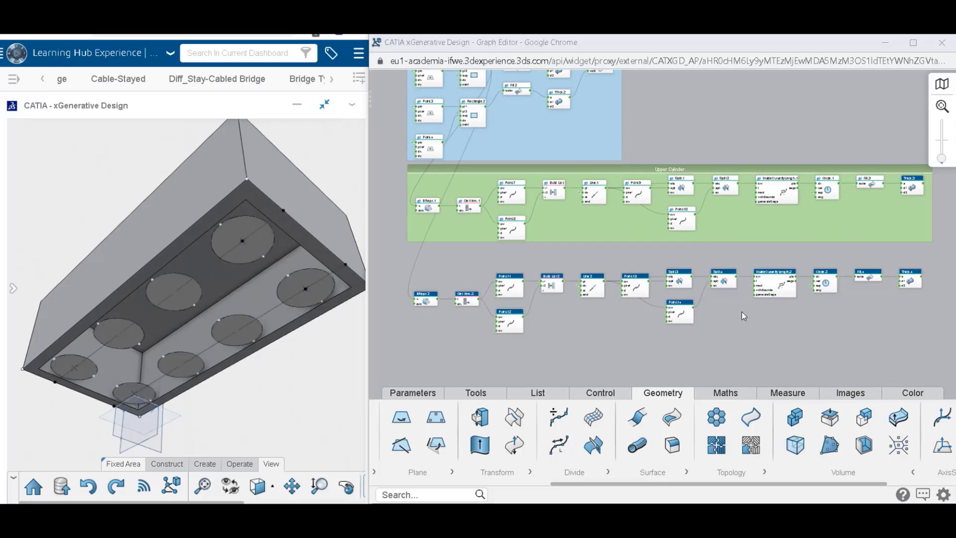
Delete the Point.12, Build List.2 and Point.11 nodes from the duplicated chain.
scroll(742, 312, up, 1)
middle_drag(732, 322, 835, 306)
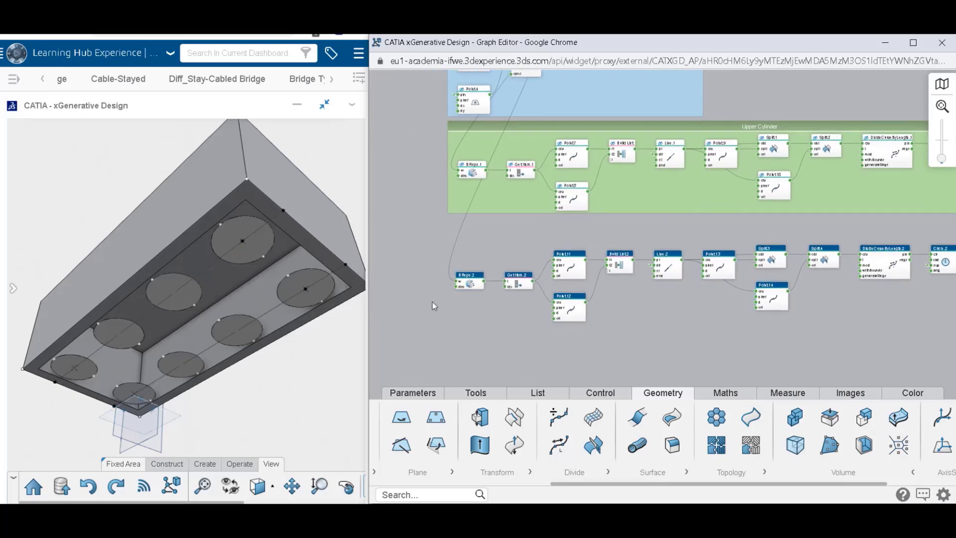
scroll(491, 305, up, 2)
mouse_move(471, 270)
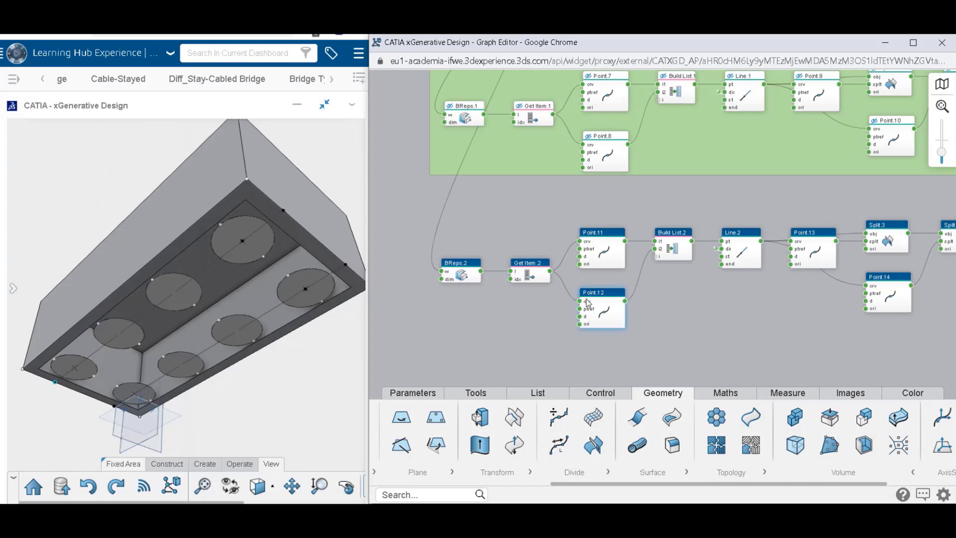
mouse_move(592, 302)
click(634, 343)
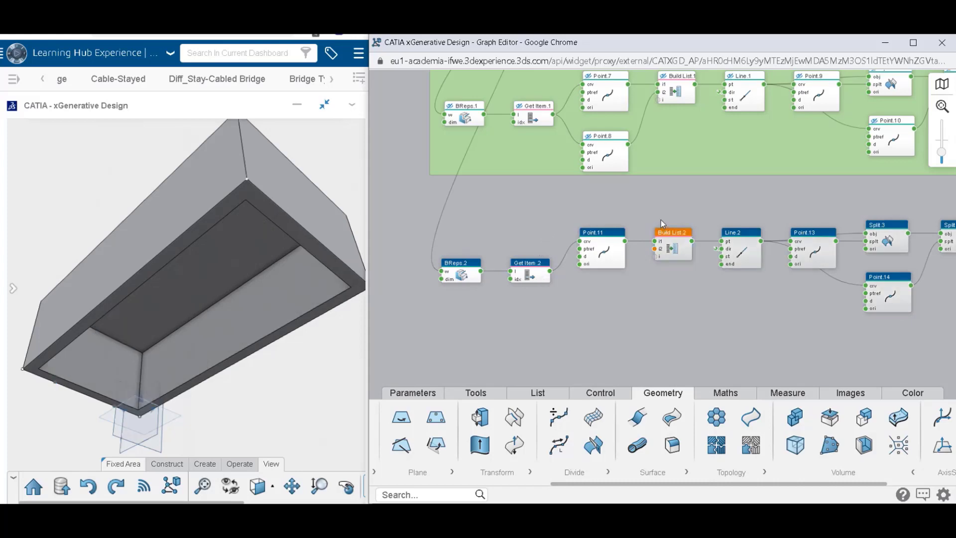
click(704, 277)
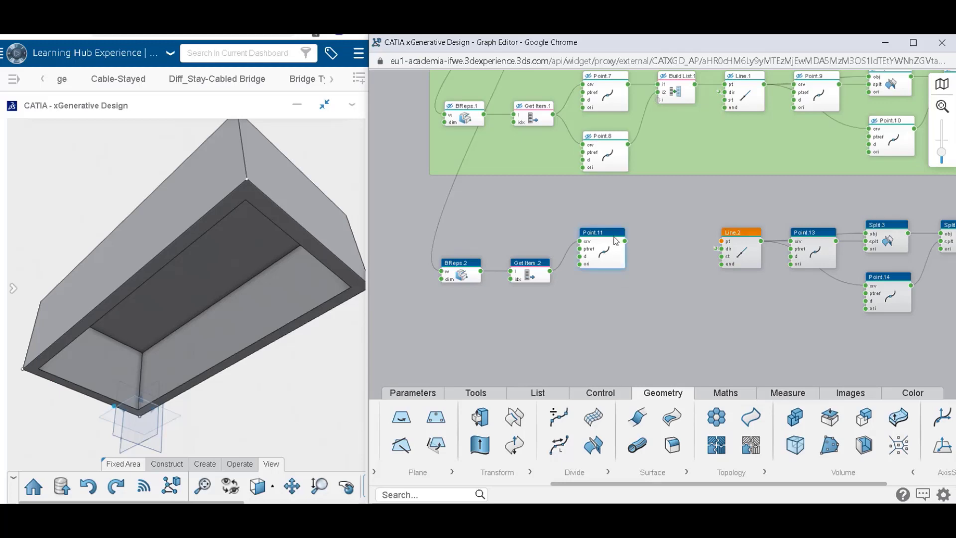
mouse_move(623, 263)
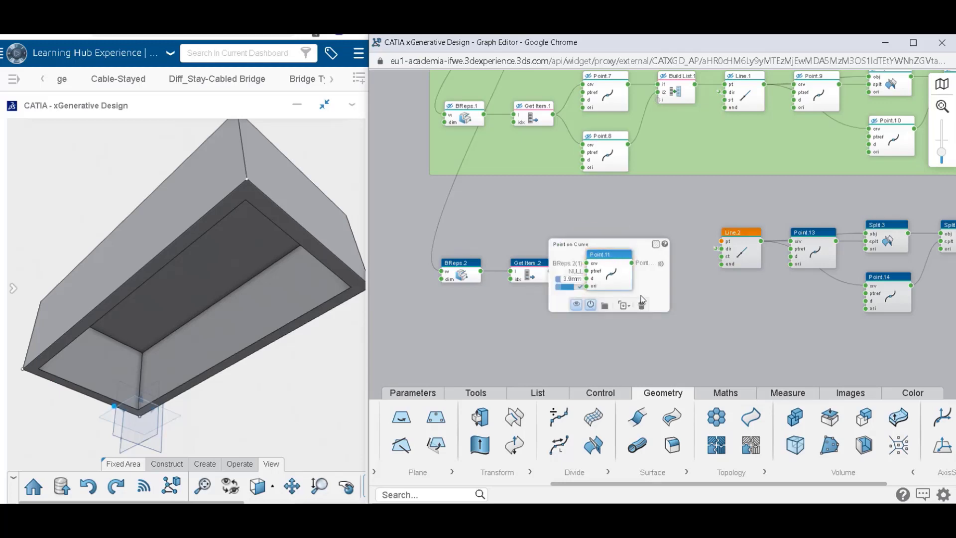
click(643, 307)
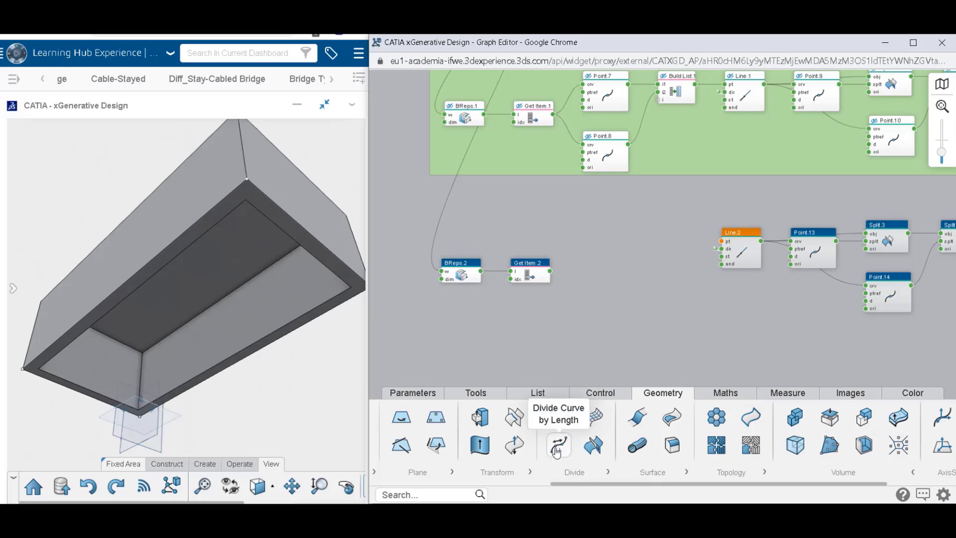
Add a Point on Curve Ratio node between Get Item.2 and Line.2, and connect Get Item.2's output to its crv input.
click(479, 491)
drag(569, 483, 380, 465)
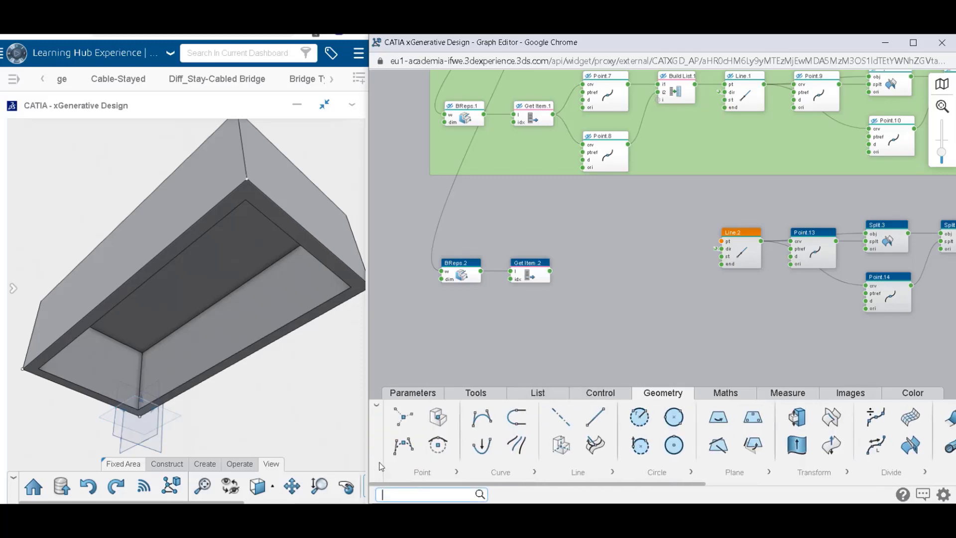
click(429, 474)
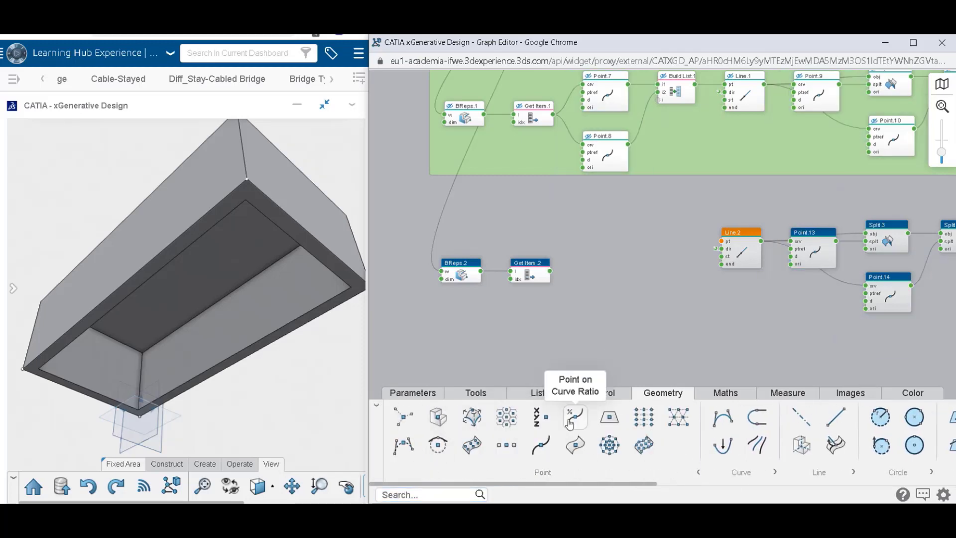
click(650, 282)
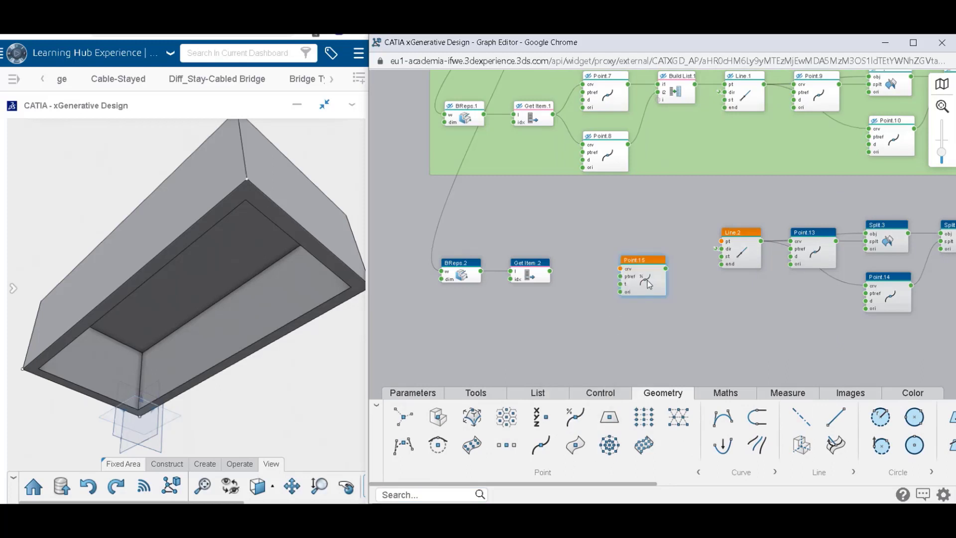
drag(650, 283, 624, 273)
drag(550, 271, 595, 258)
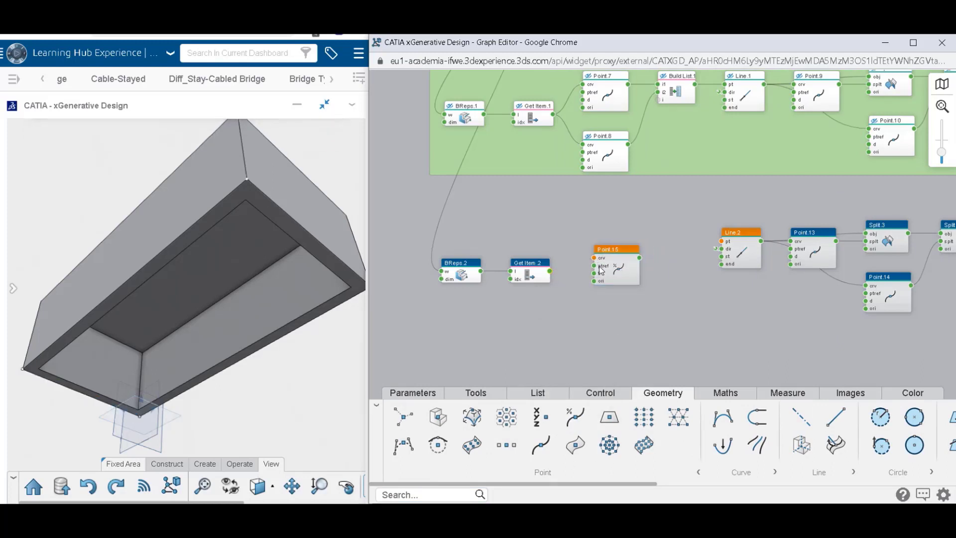
Set the ratio of the new Point on Curve Ratio node to 0.5 and place the node in line with Get Item.2.
double_click(603, 272)
text(0.5)
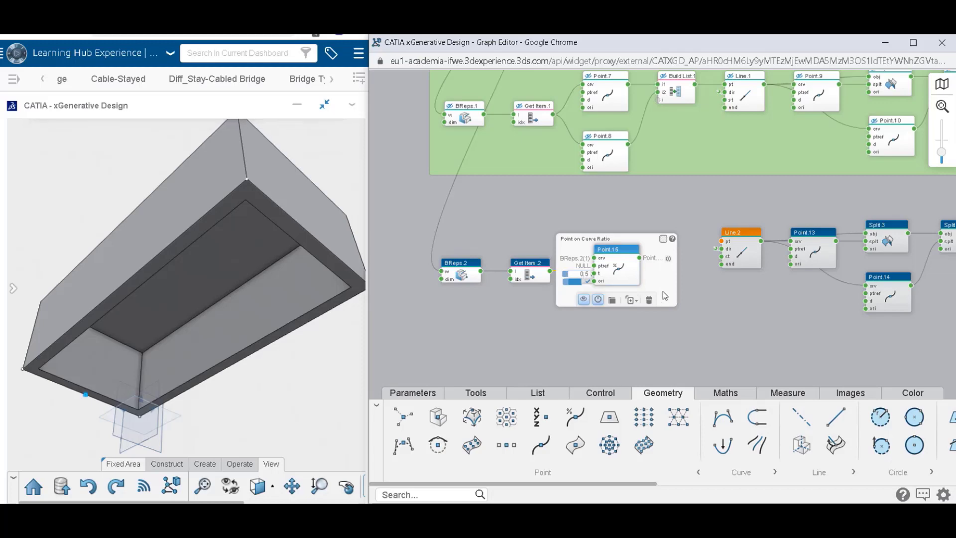
click(718, 315)
drag(623, 273, 629, 283)
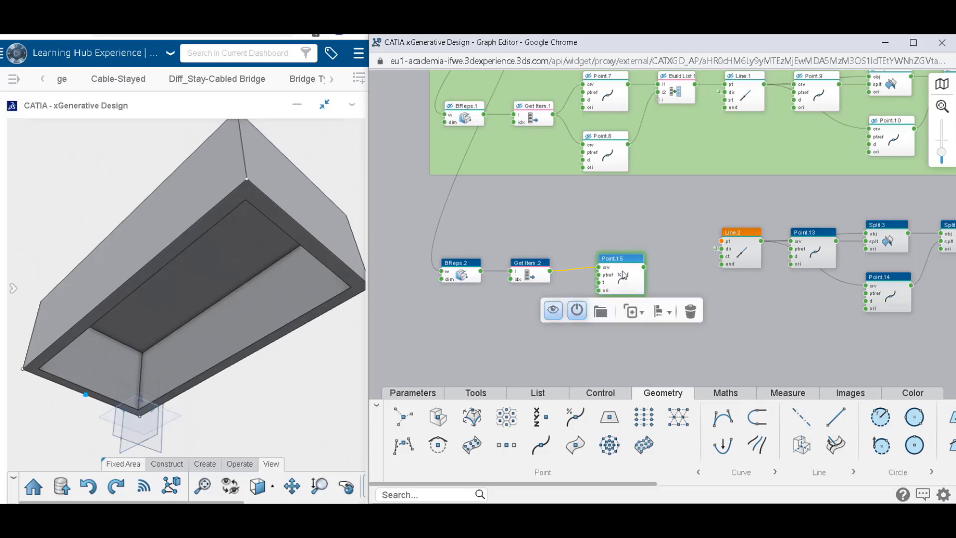
mouse_move(624, 274)
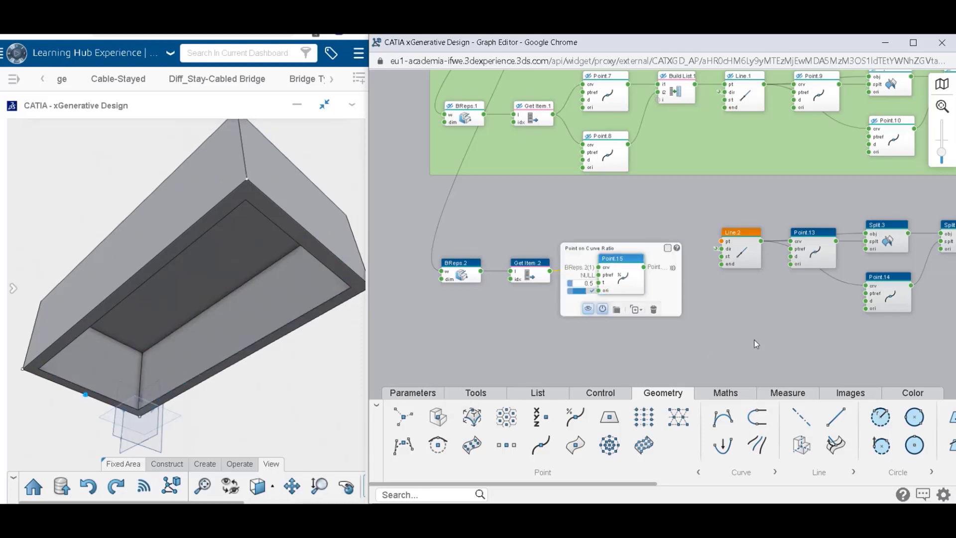
Connect Point.15's output to Line.2's pt input and line up Line.2 between Point.15 and Point.13.
drag(644, 268, 721, 242)
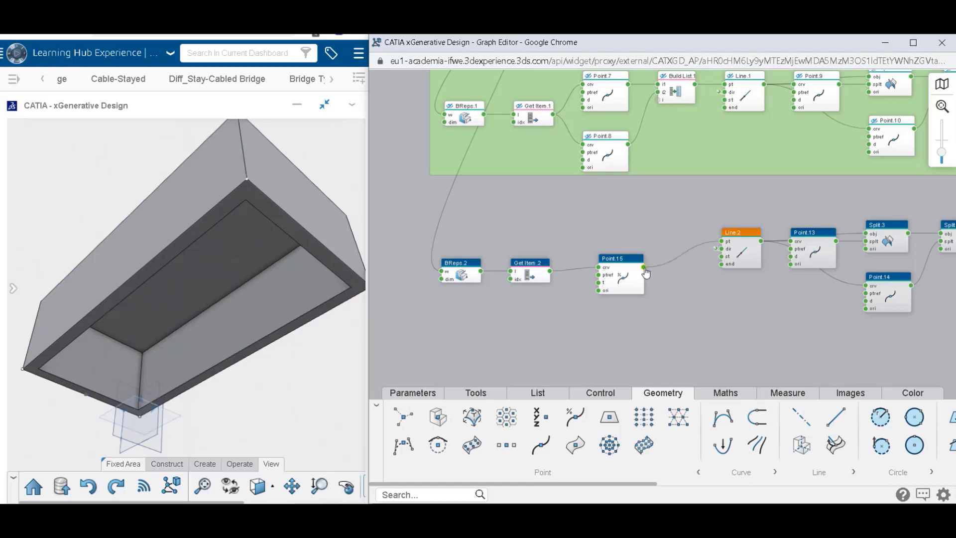
drag(755, 266, 728, 286)
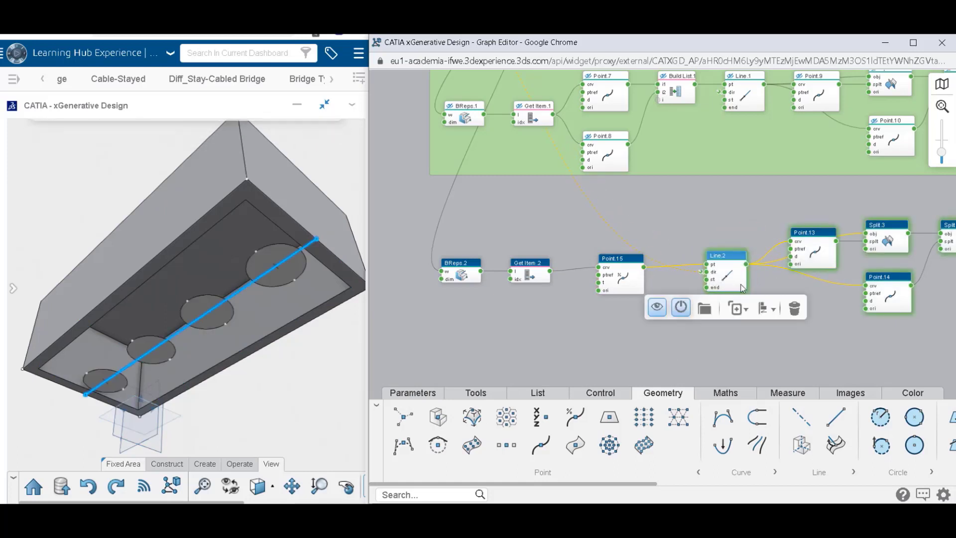
click(833, 333)
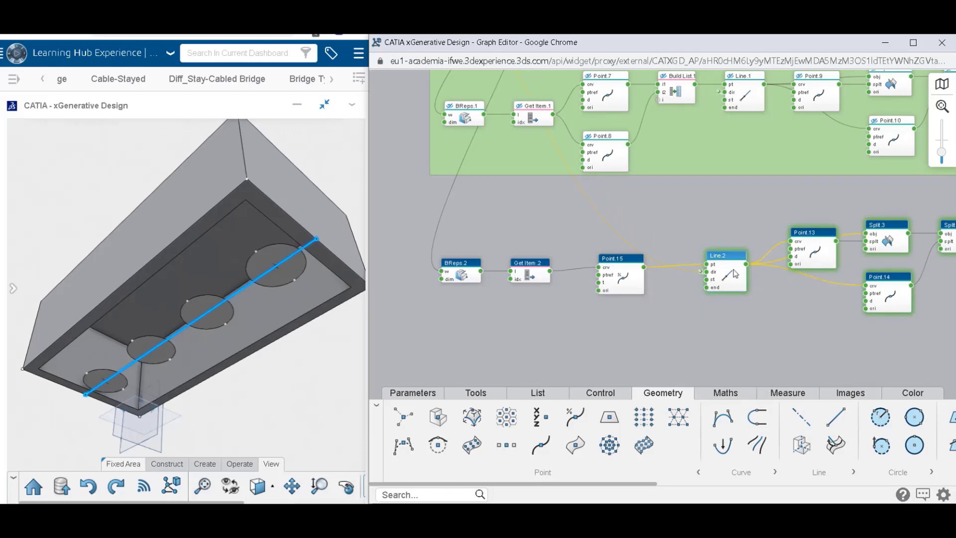
drag(733, 270, 728, 270)
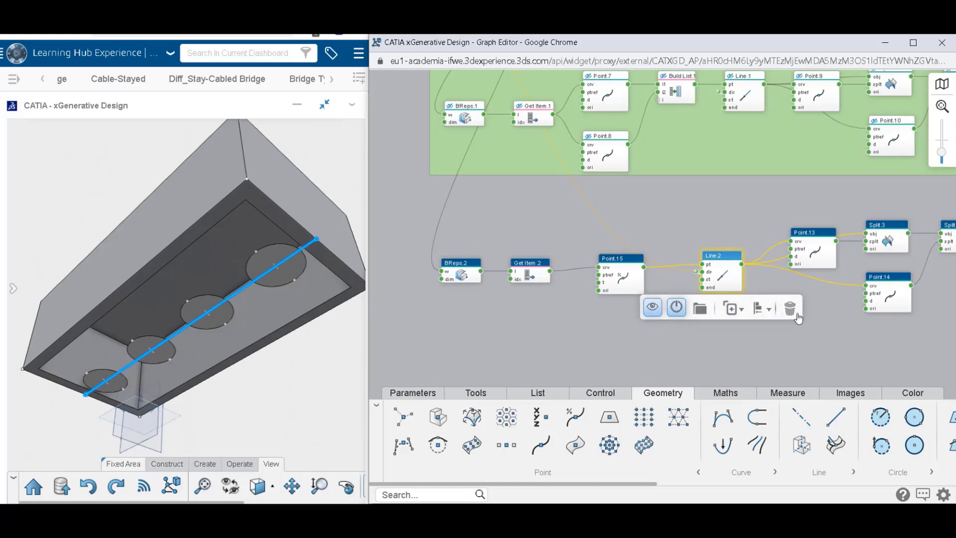
click(844, 347)
middle_drag(784, 299, 690, 307)
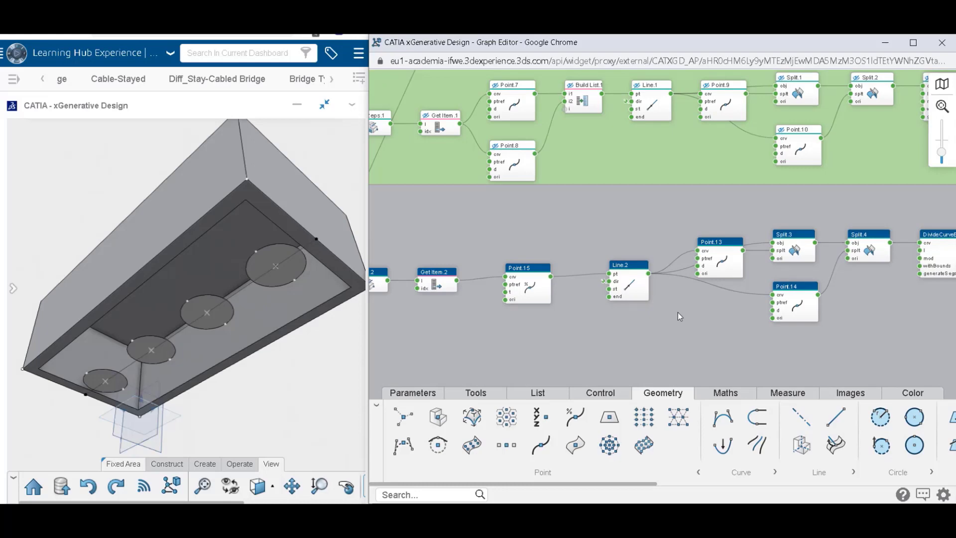
Increase the distances of Point.13 and Point.14 to the same value, moving both points inward along Line.2.
mouse_move(720, 265)
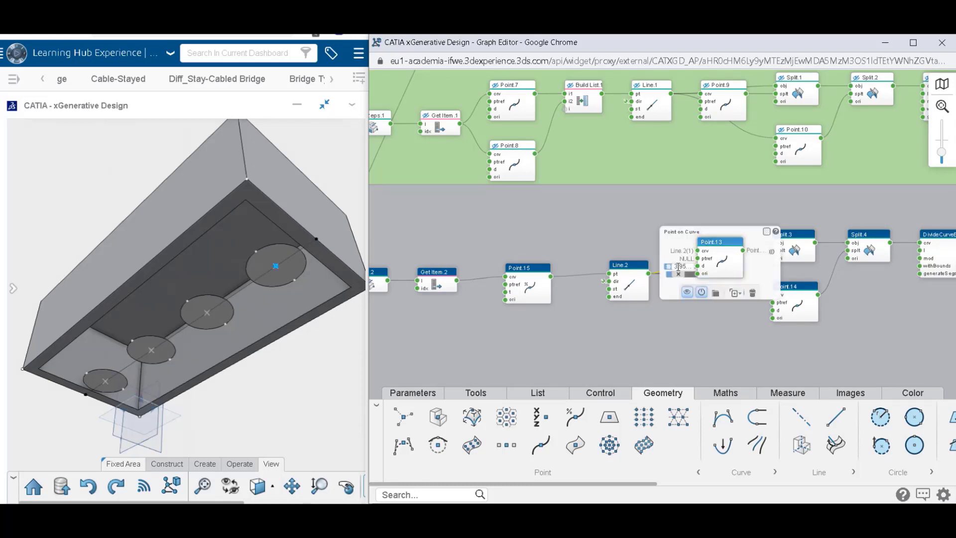
scroll(678, 268, up, 3)
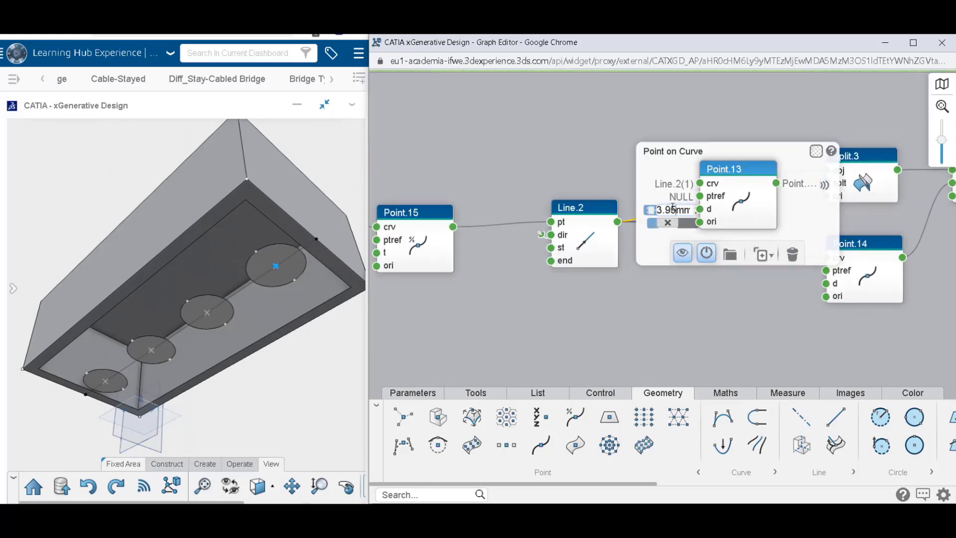
text(7)
click(666, 284)
click(875, 275)
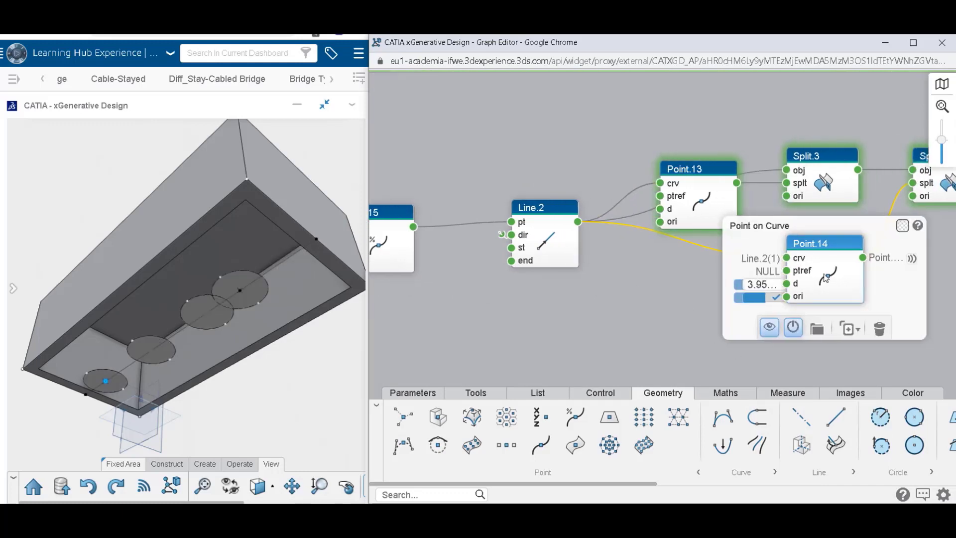
click(765, 285)
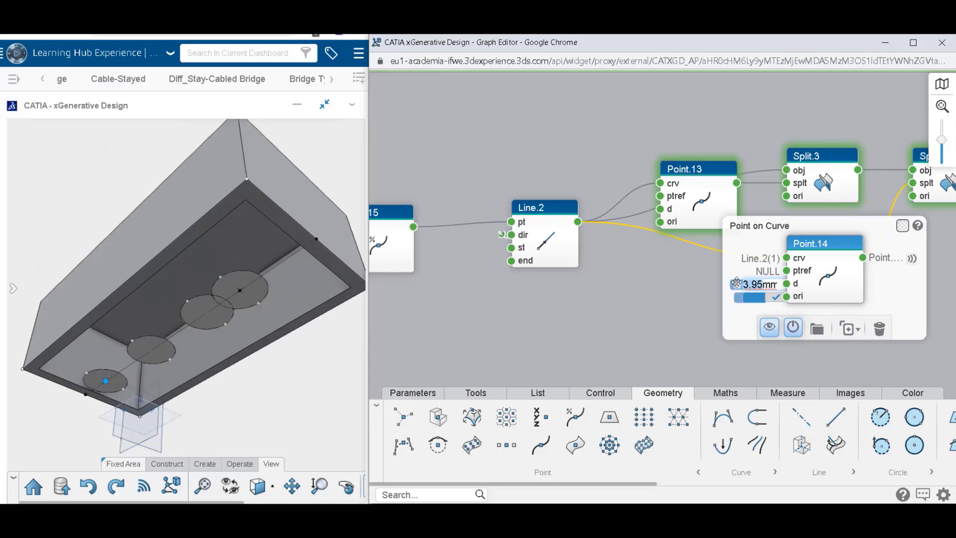
text(7)
click(713, 288)
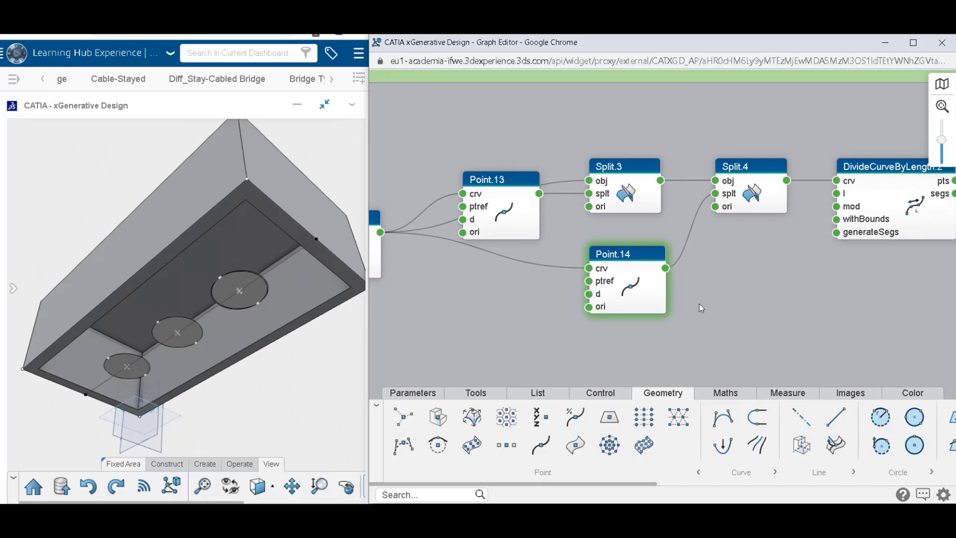
click(713, 303)
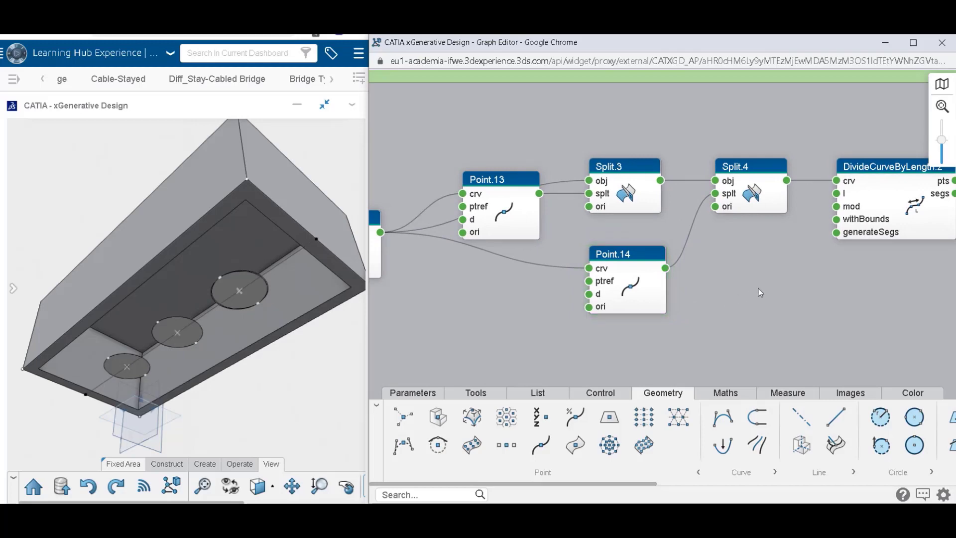
Set the division length of DivideCurveByLength.2 to 8.12 mm and check its list of output points.
click(698, 216)
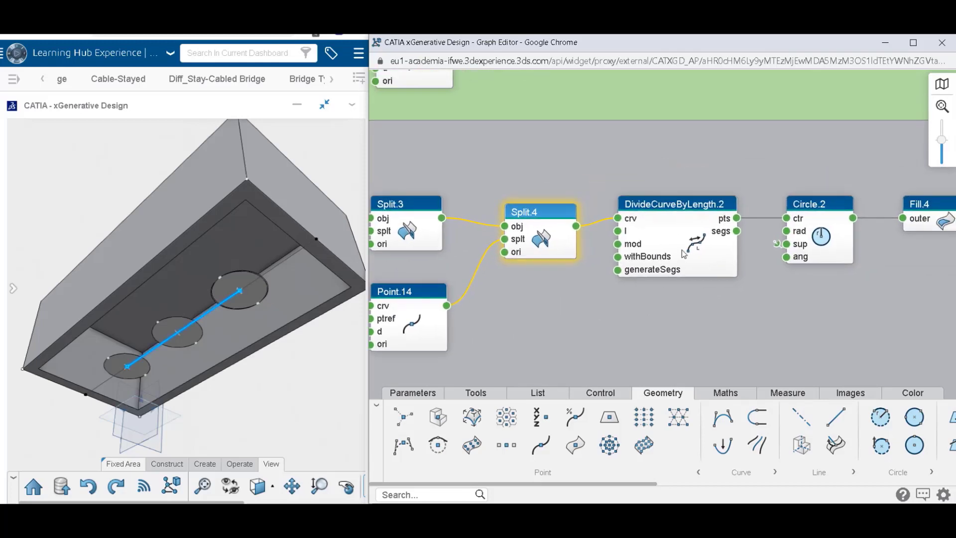
click(684, 254)
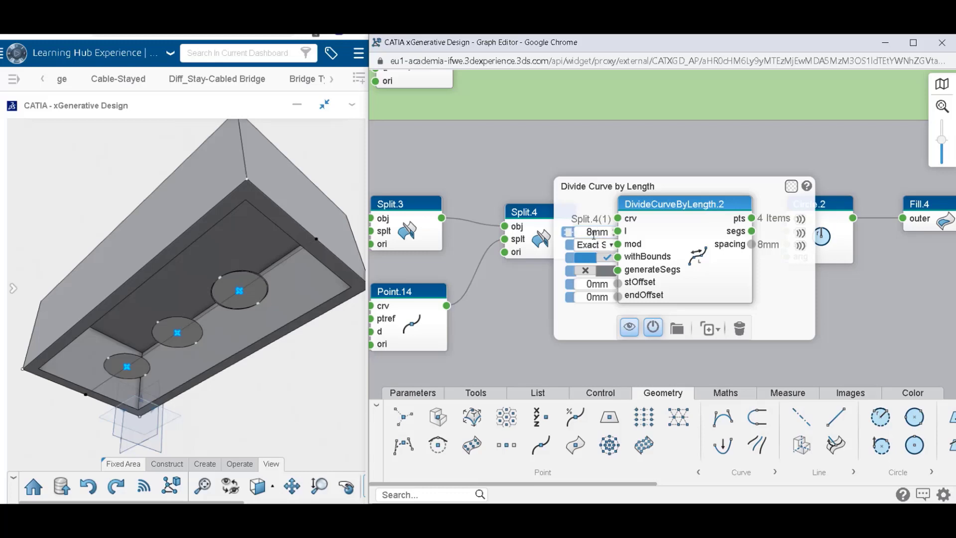
text(12)
key(Return)
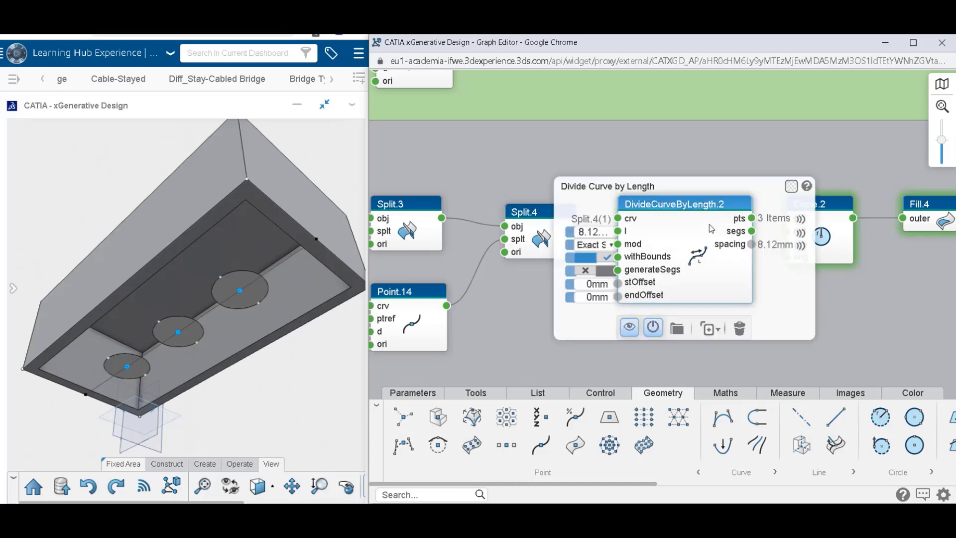
mouse_move(737, 219)
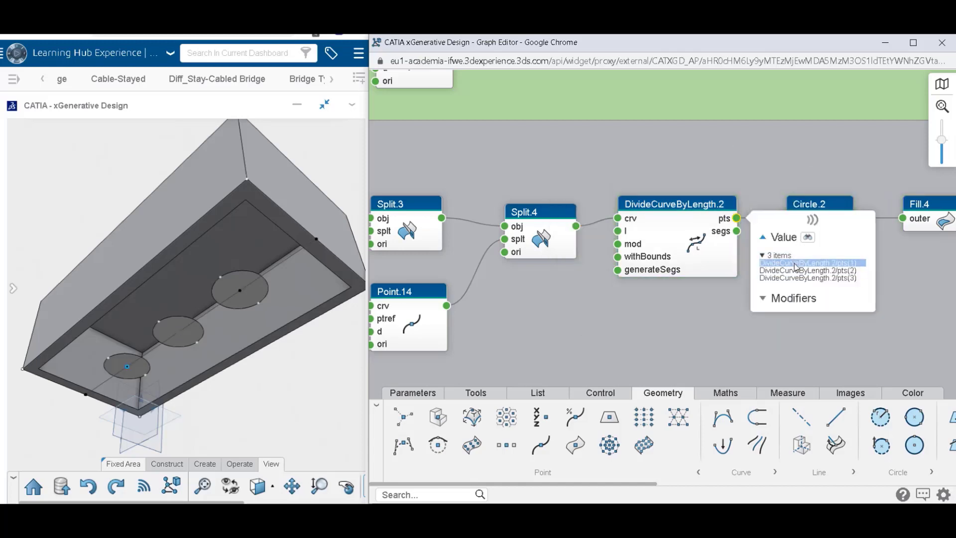
drag(883, 264, 723, 264)
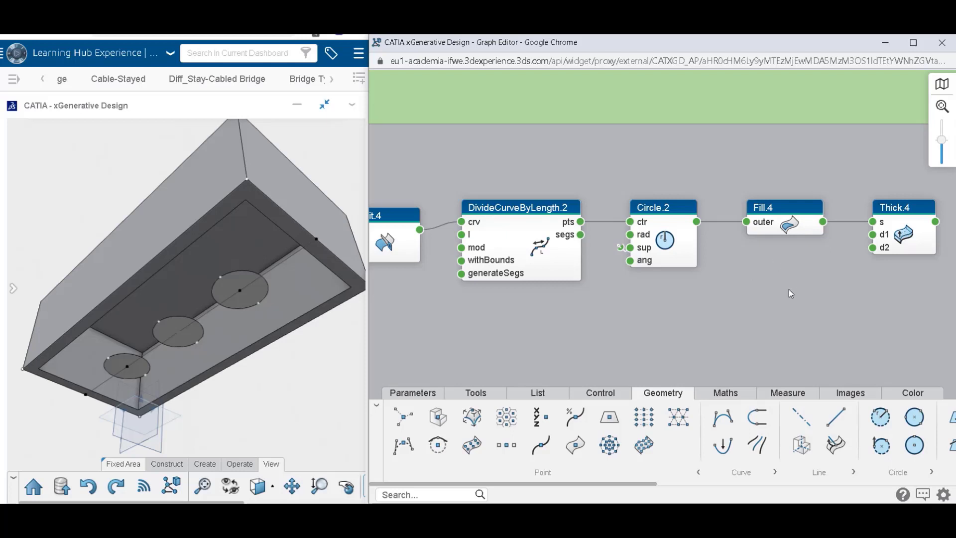
click(691, 246)
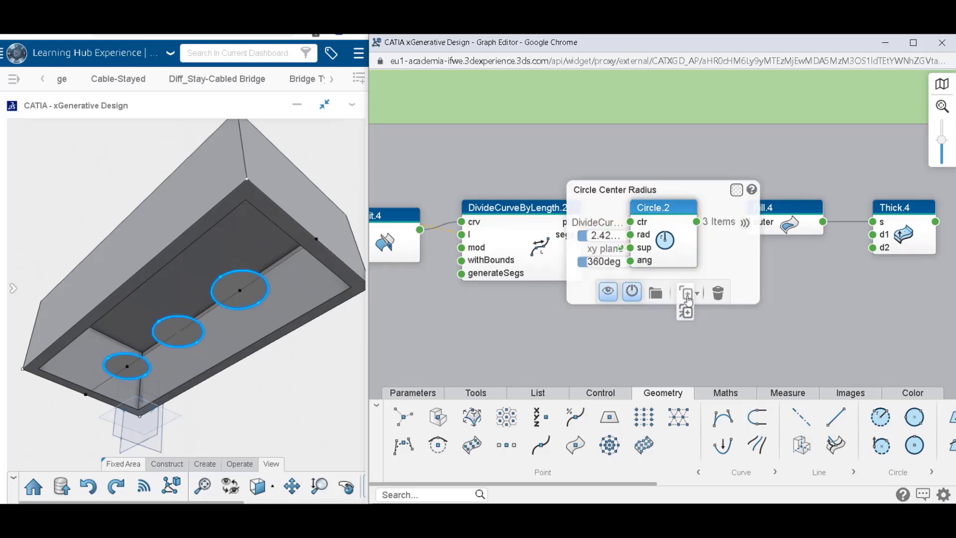
click(688, 297)
drag(679, 244, 668, 305)
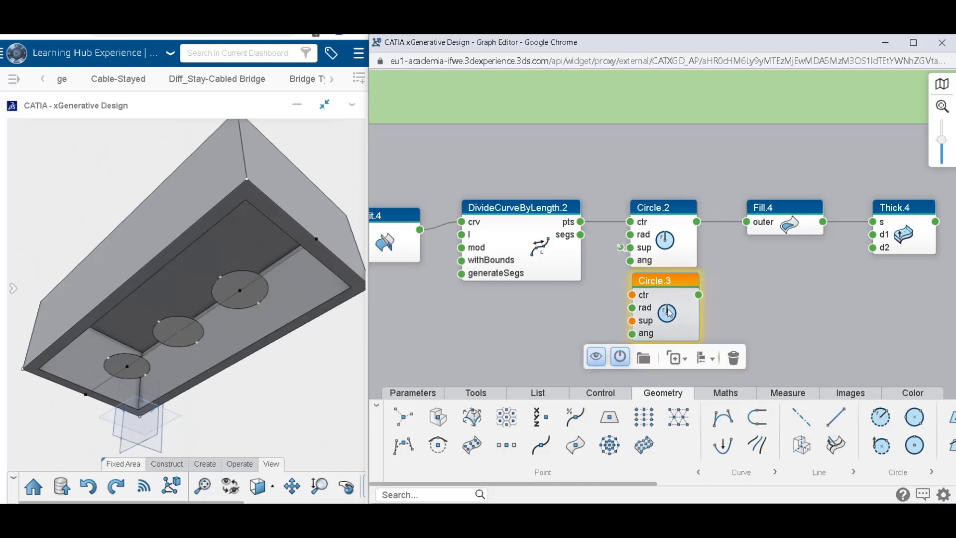
click(734, 358)
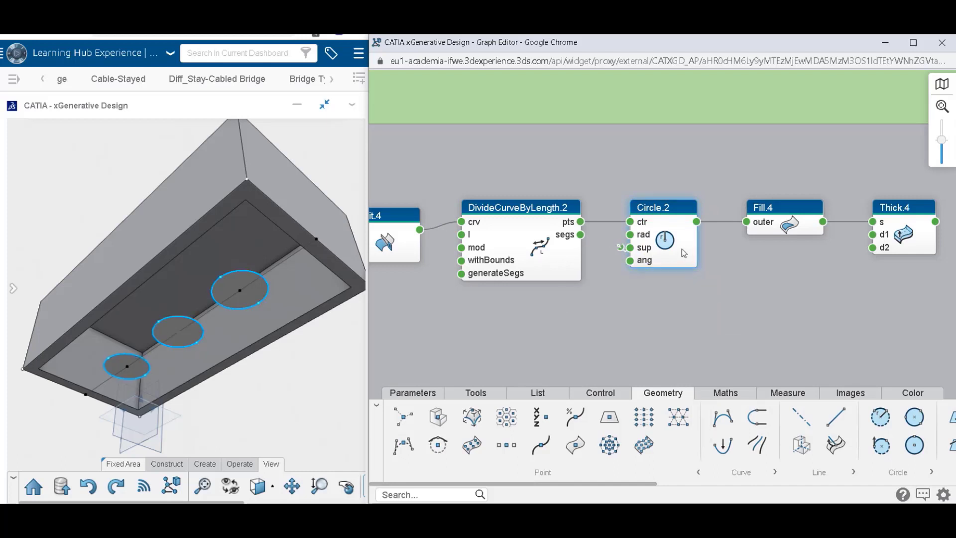
Duplicate Circle.2 together with its input links and place the copy directly below it.
click(685, 253)
click(687, 310)
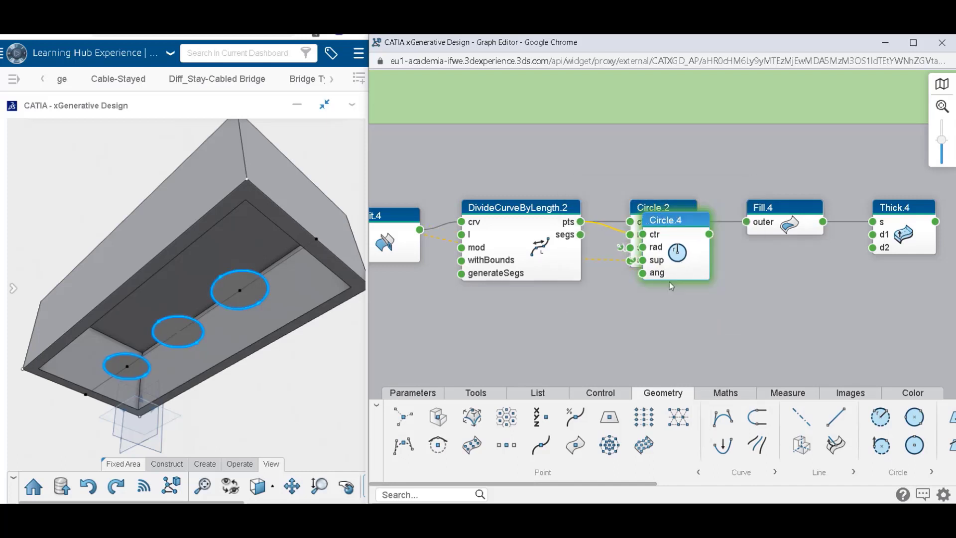
drag(667, 263, 667, 334)
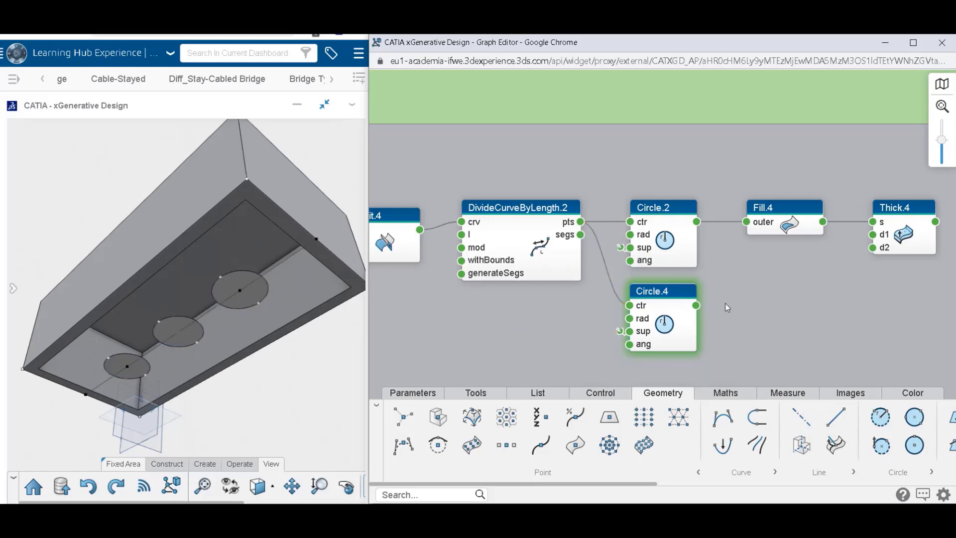
Set Circle.2's radius to 2.4 mm.
click(688, 247)
click(611, 236)
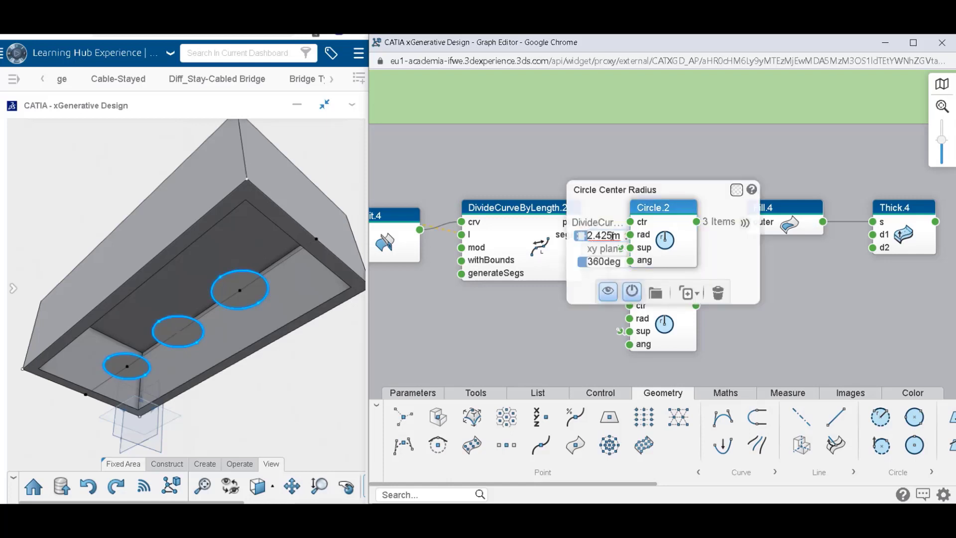
key(BackSpace)
key(BackSpace)
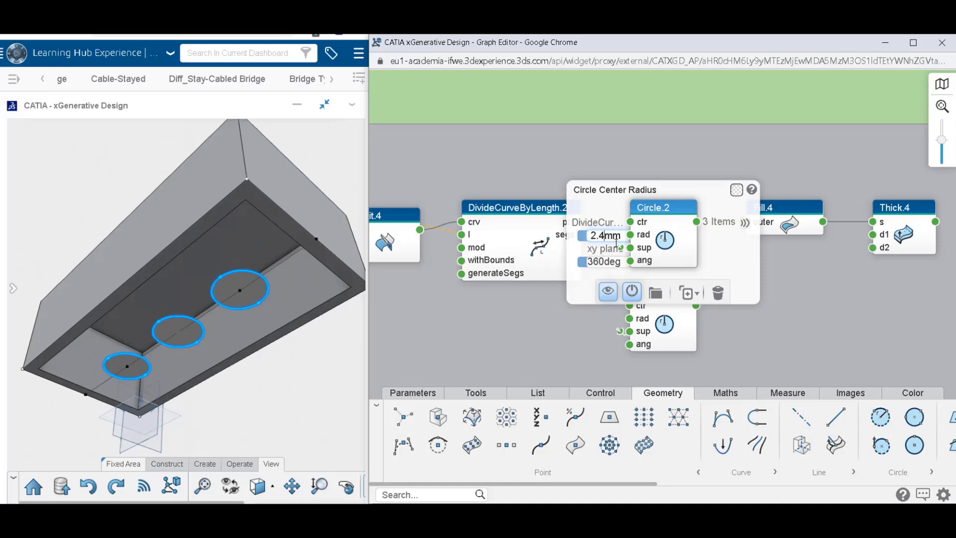
key(Return)
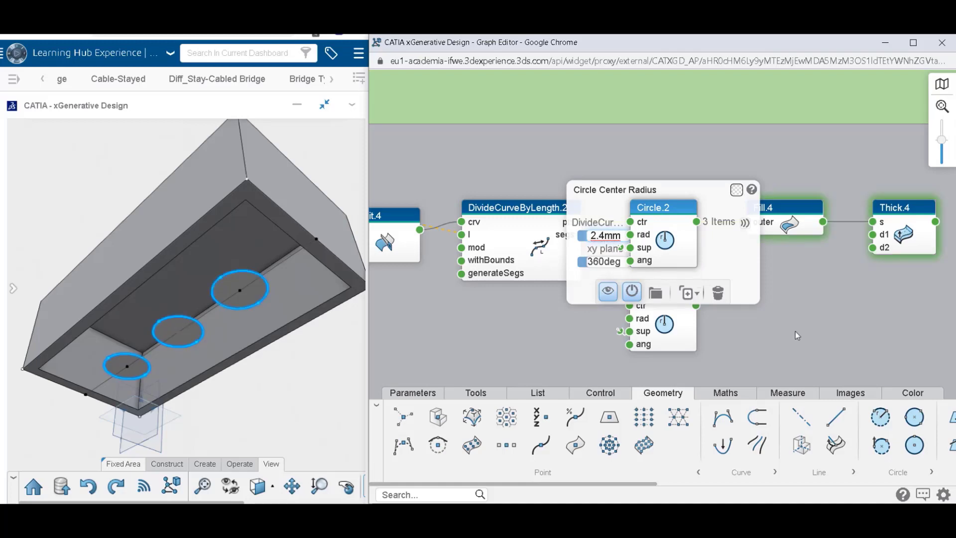
Enlarge the radius of the duplicated Circle.4 so its circles surround those of Circle.2.
click(668, 328)
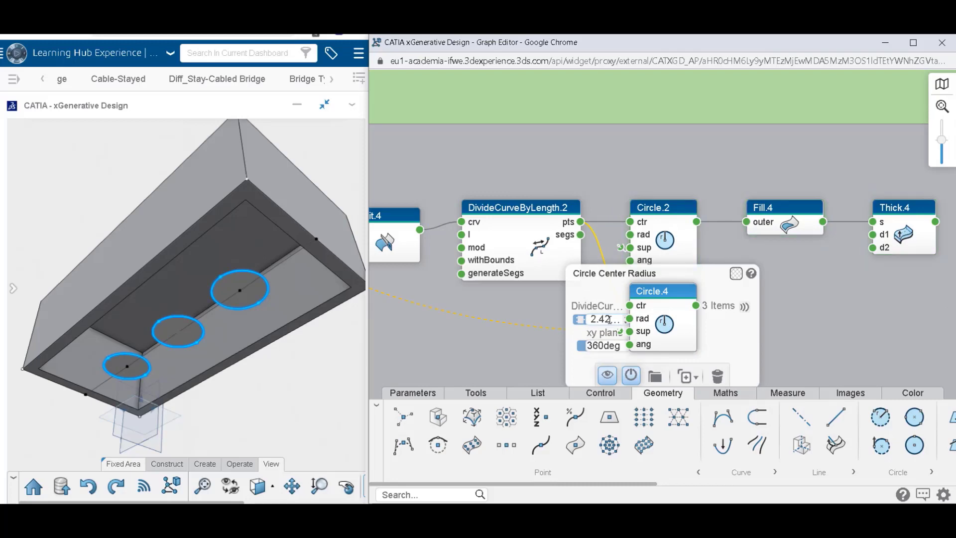
click(610, 319)
key(BackSpace)
key(BackSpace)
key(BackSpace)
key(BackSpace)
text(25)
key(Return)
click(854, 301)
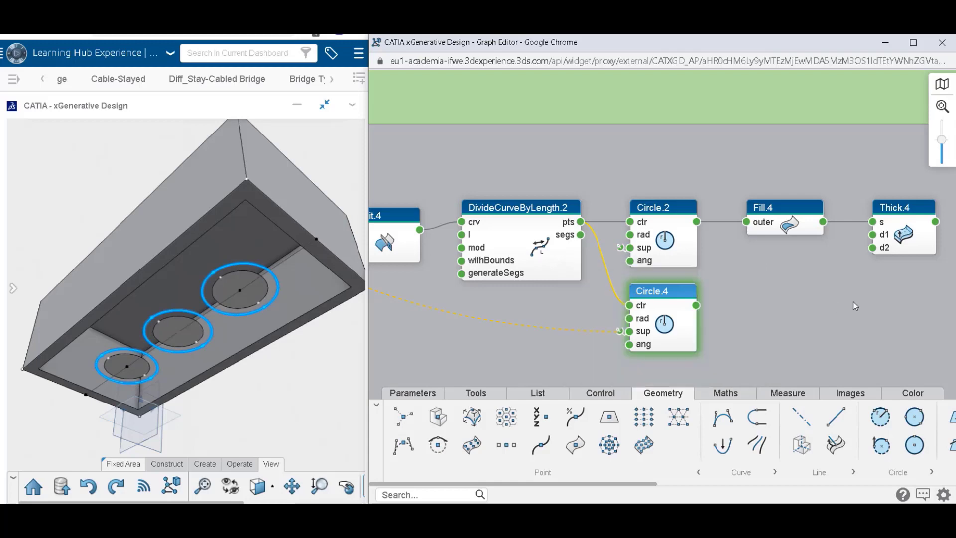
Replace the Fill.4 node with a Blend node, connecting Circle.2 to its crv1 input and Circle.4 to crv2.
mouse_move(799, 220)
click(842, 279)
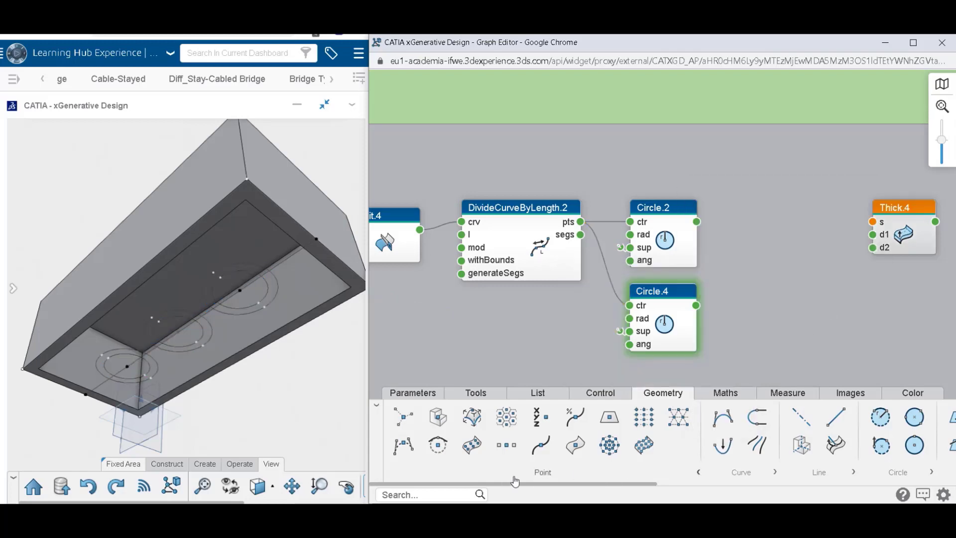
drag(515, 481, 826, 477)
drag(755, 424, 785, 264)
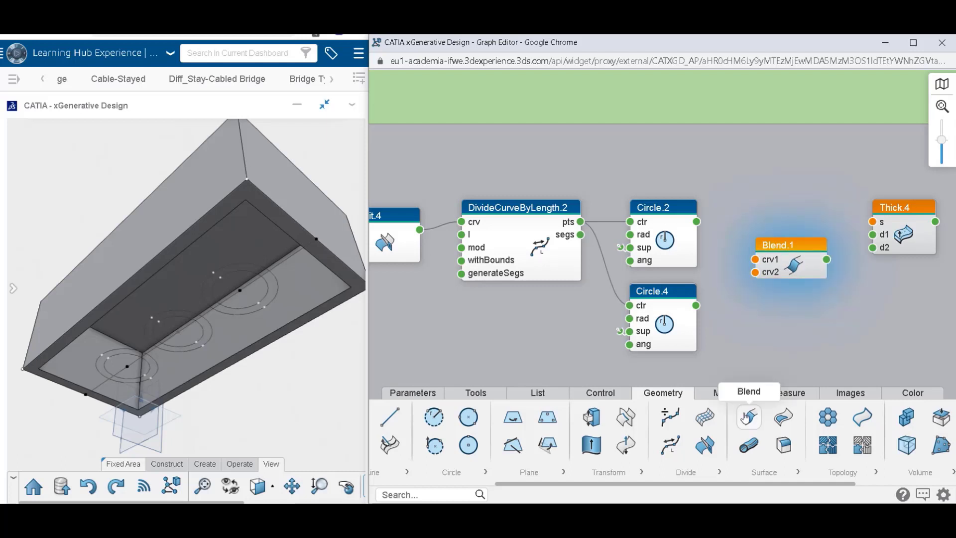
mouse_move(746, 418)
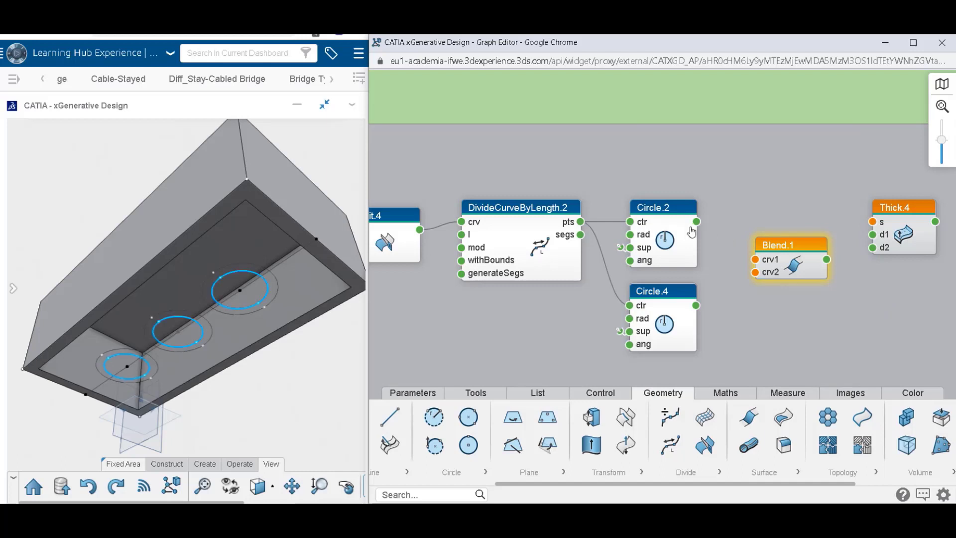
drag(697, 222, 754, 272)
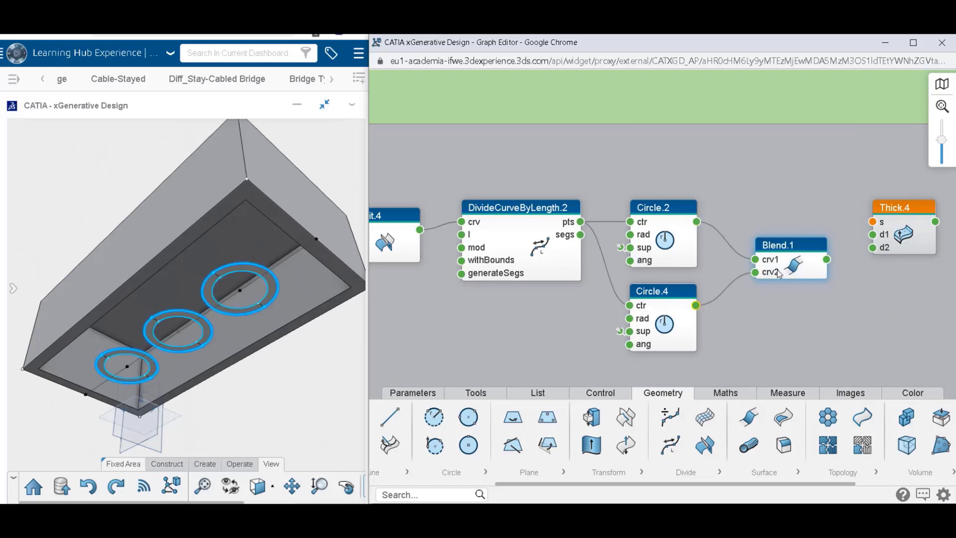
Move Thick.4 beside Blend.1 and connect Blend.1's output to Thick.4's s input.
middle_drag(892, 281, 766, 284)
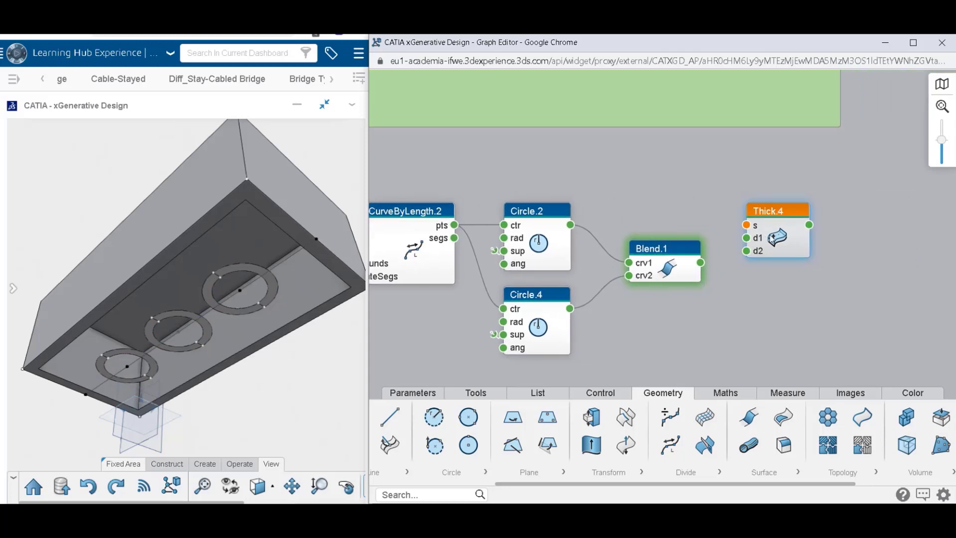
drag(772, 239, 793, 269)
drag(705, 264, 768, 256)
Set Thick.4's d2 thickness to 0 mm and its d1 thickness to -9.6 mm.
double_click(803, 272)
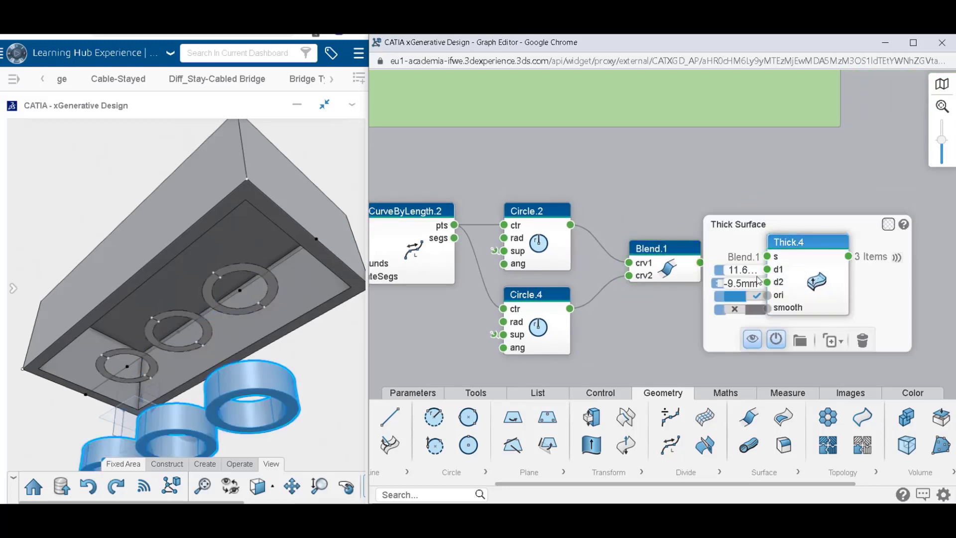
text(0)
key(Return)
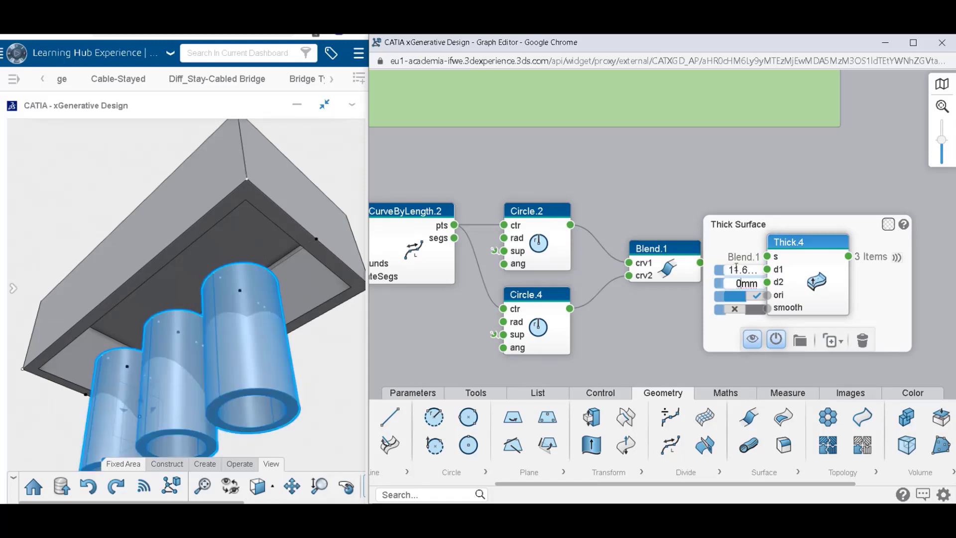
click(747, 271)
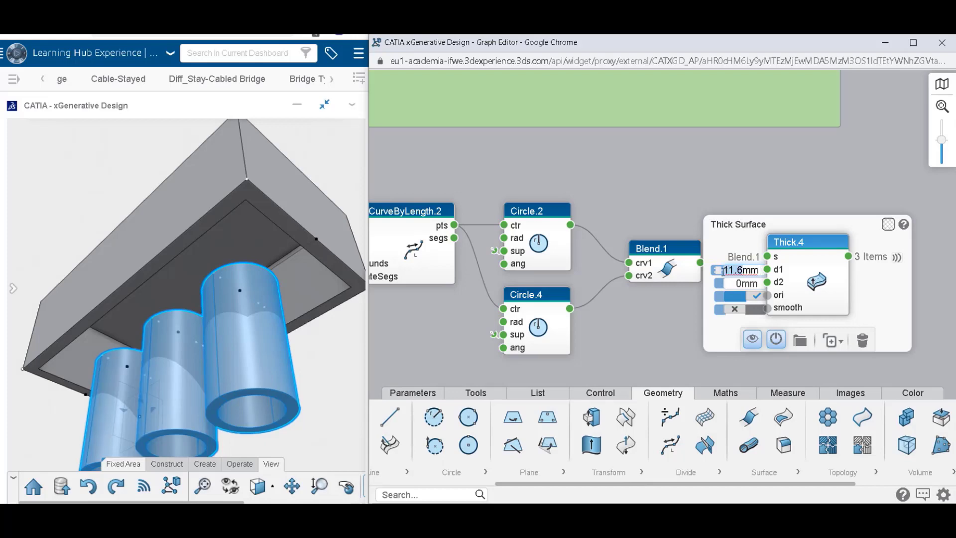
text(-9.6)
key(Return)
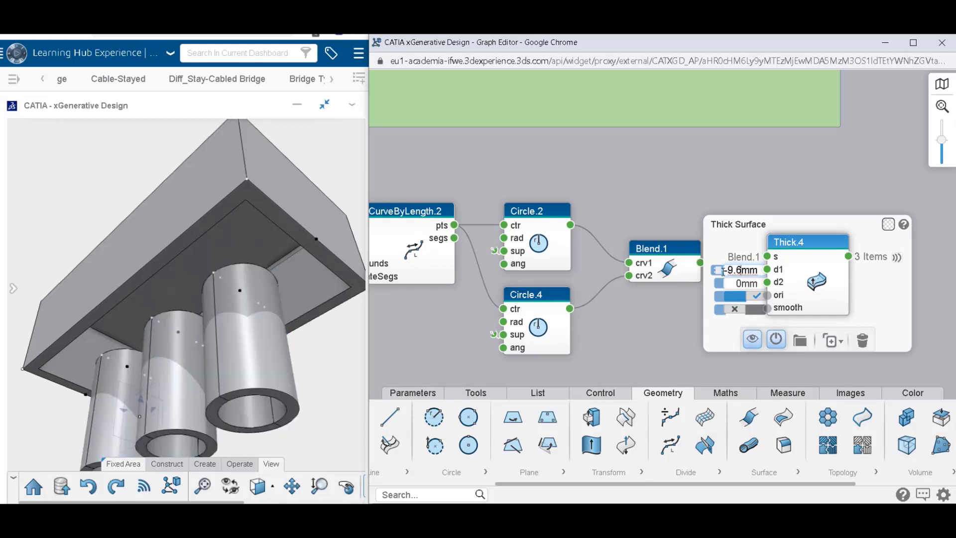
click(721, 205)
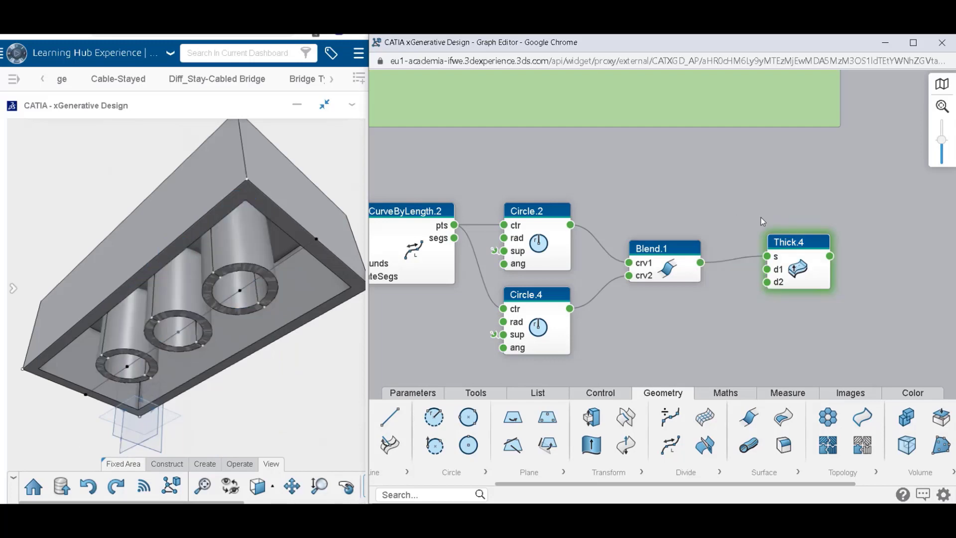
Check the tubes against the brick's top face and set Thick.4's d1 thickness to -8.6 mm.
scroll(766, 219, down, 4)
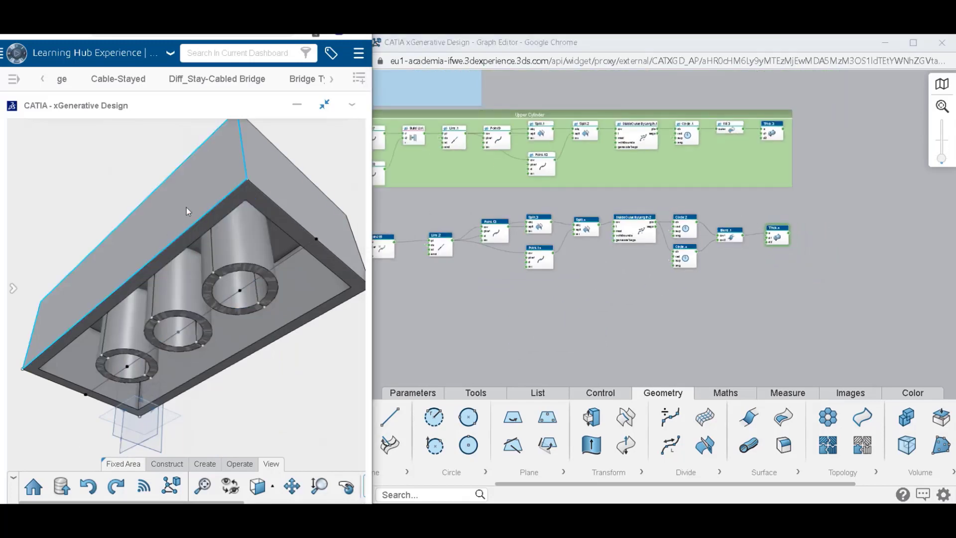
middle_drag(186, 207, 234, 390)
scroll(797, 249, up, 5)
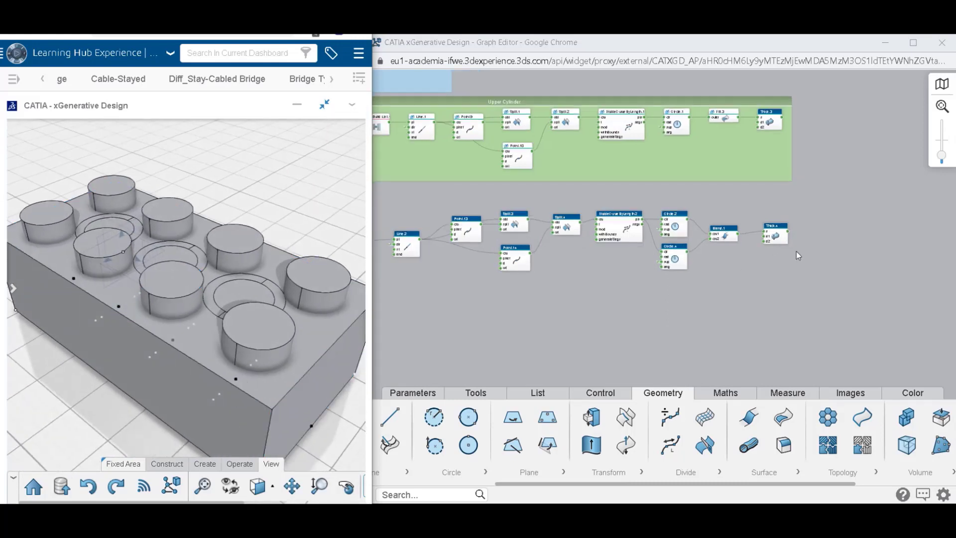
click(742, 224)
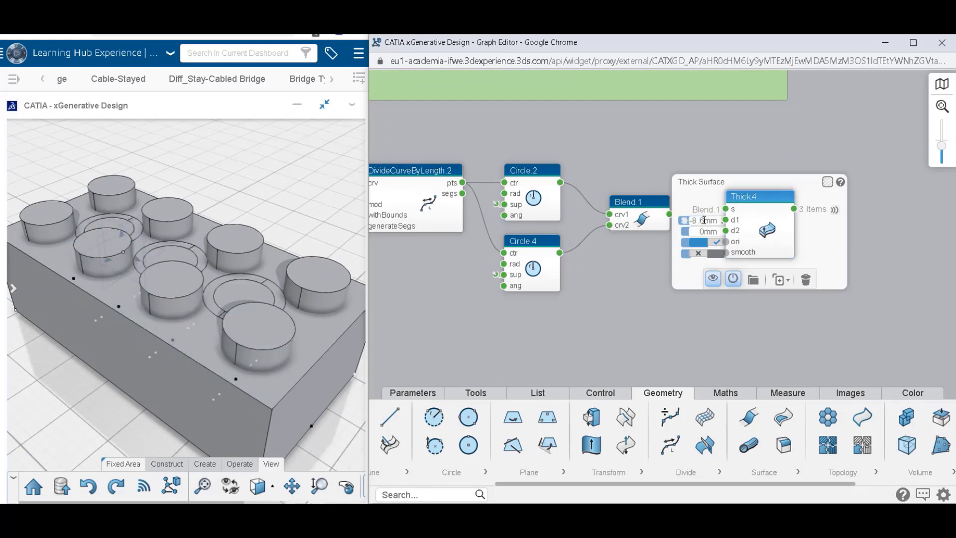
click(892, 269)
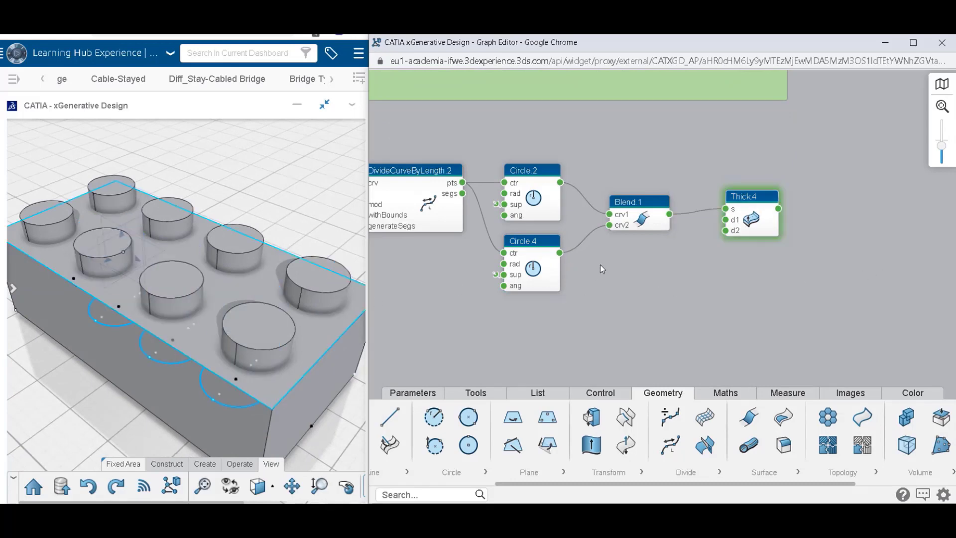
Hide the geometry of the lower chain's construction nodes, keeping only Thick.4 displayed.
scroll(701, 283, down, 3)
drag(694, 315, 855, 295)
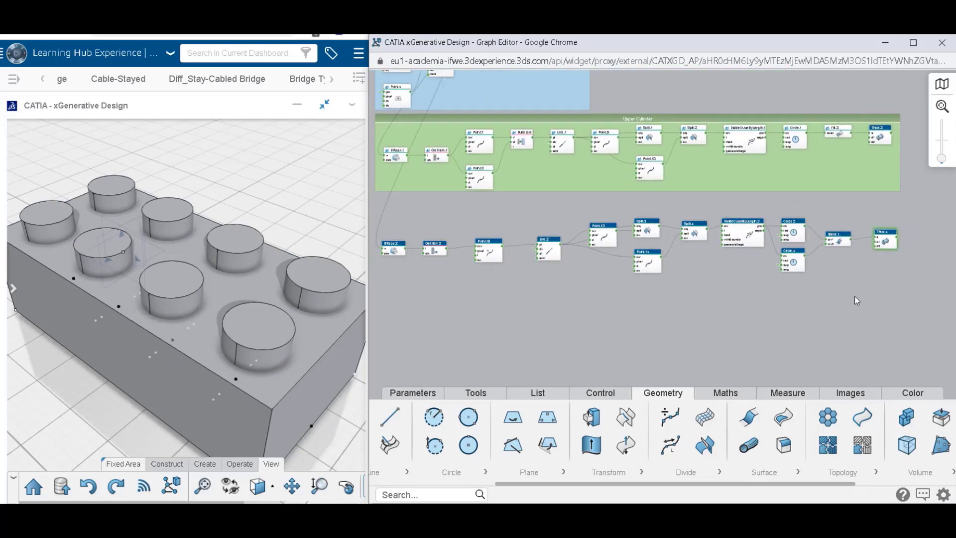
mouse_move(373, 199)
mouse_down()
mouse_move(604, 264)
mouse_move(855, 299)
mouse_up()
click(800, 324)
click(850, 258)
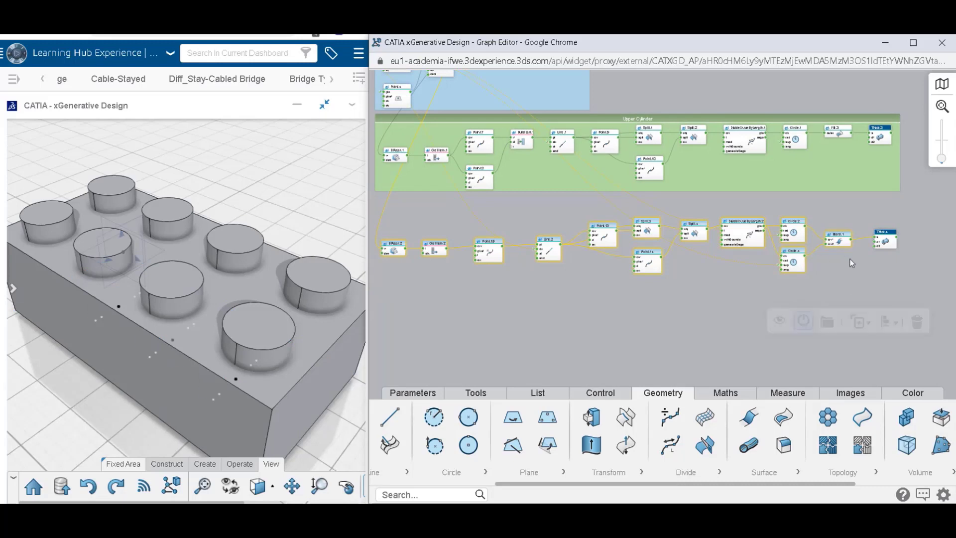
Automatically arrange all nodes of the lower tube chain, from BReps.2 to Thick.4.
drag(380, 204, 891, 299)
click(899, 317)
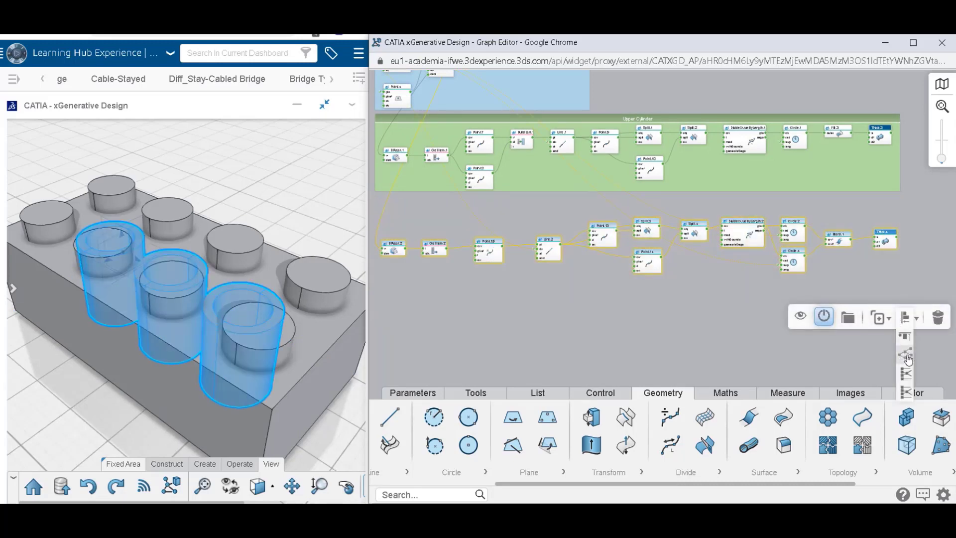
click(905, 357)
click(411, 208)
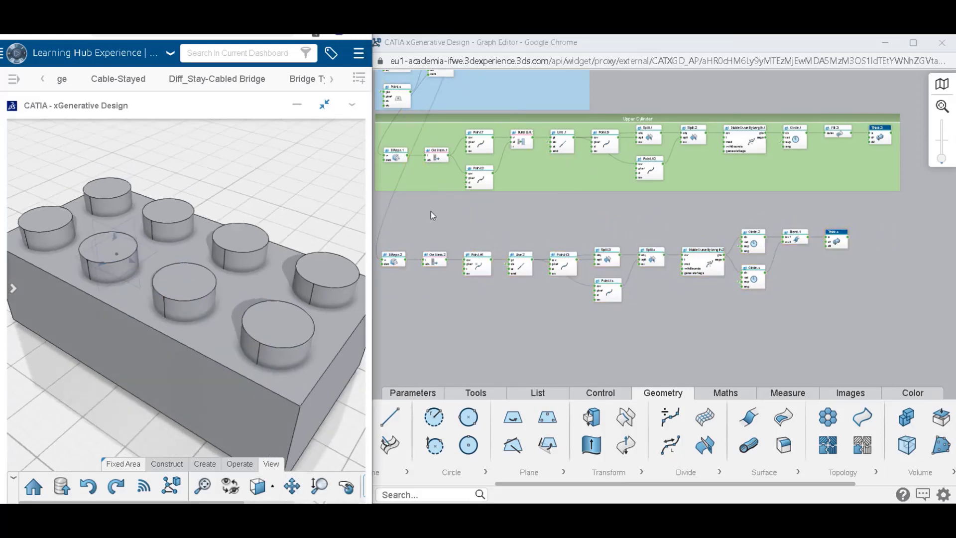
Group the lower tube chain's nodes into a region and place it just below the Upper Cylinder region.
drag(378, 210, 899, 323)
click(843, 350)
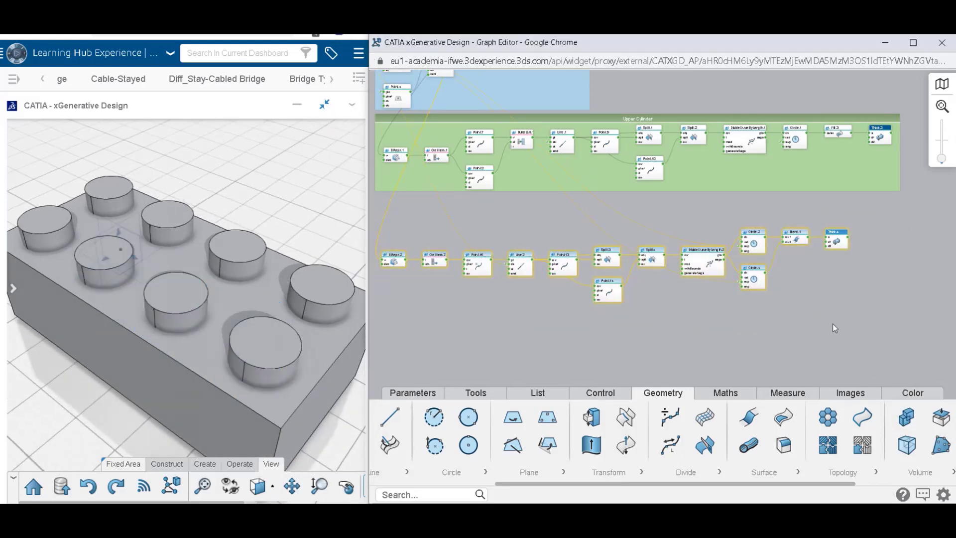
drag(649, 223, 652, 206)
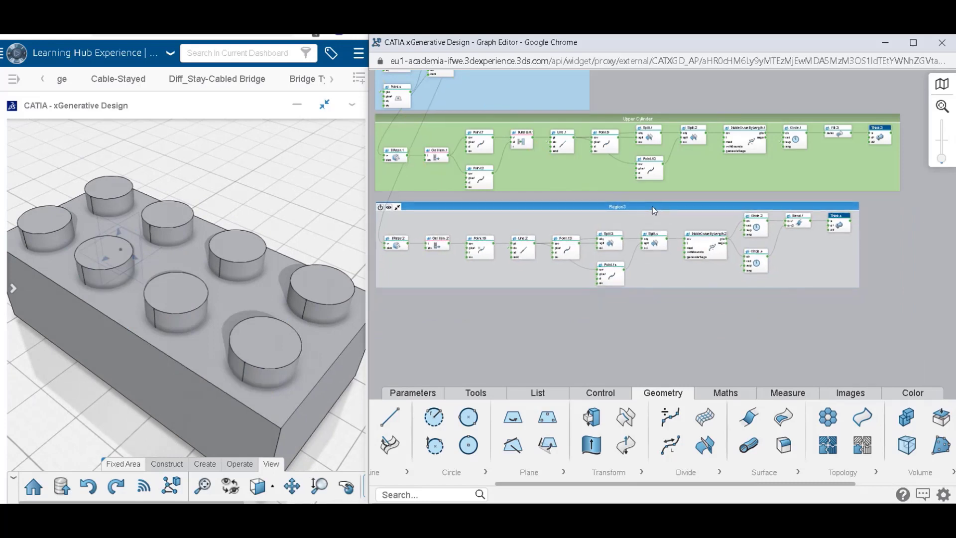
click(695, 314)
Rename the tube chain's region to "Inner Cynlider".
scroll(614, 212, up, 3)
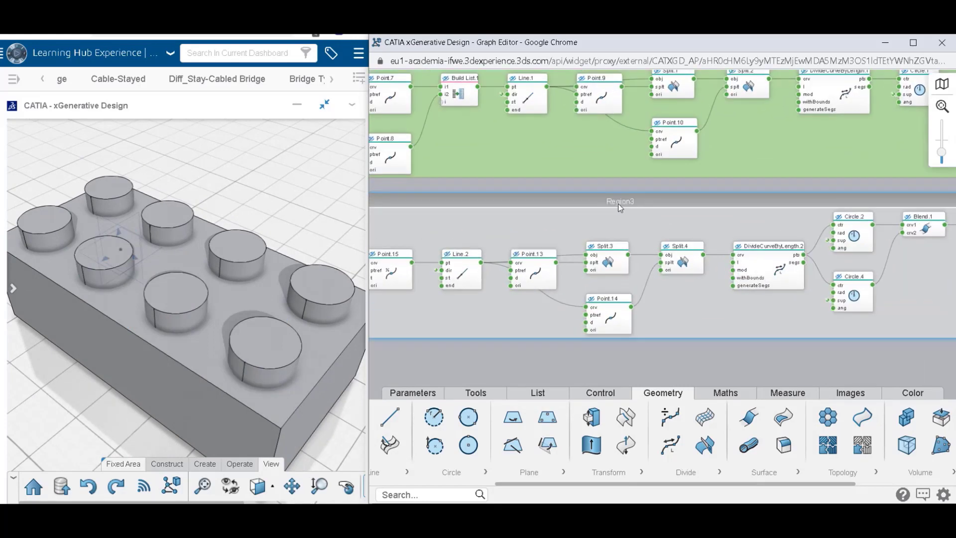
click(619, 202)
middle_drag(577, 217, 770, 209)
double_click(808, 196)
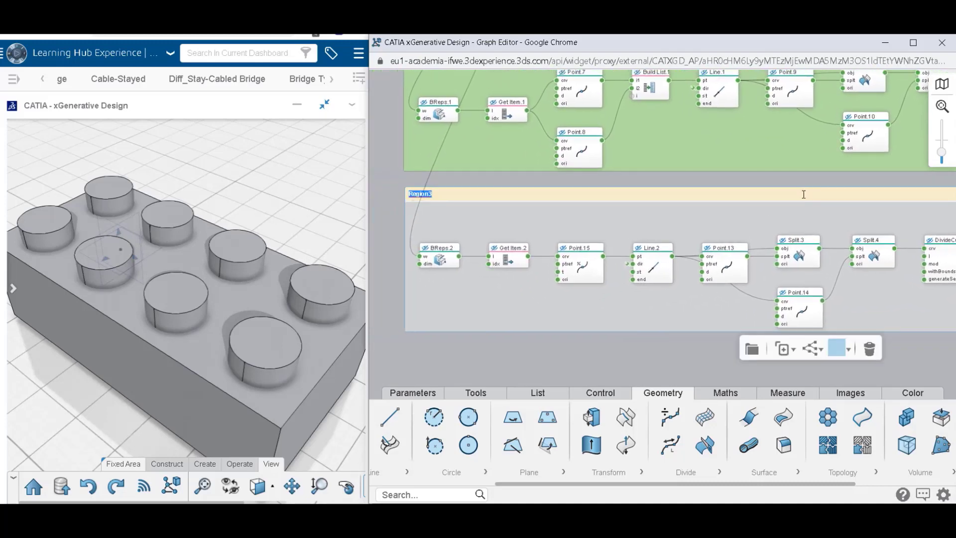
key(BackSpace)
key(Return)
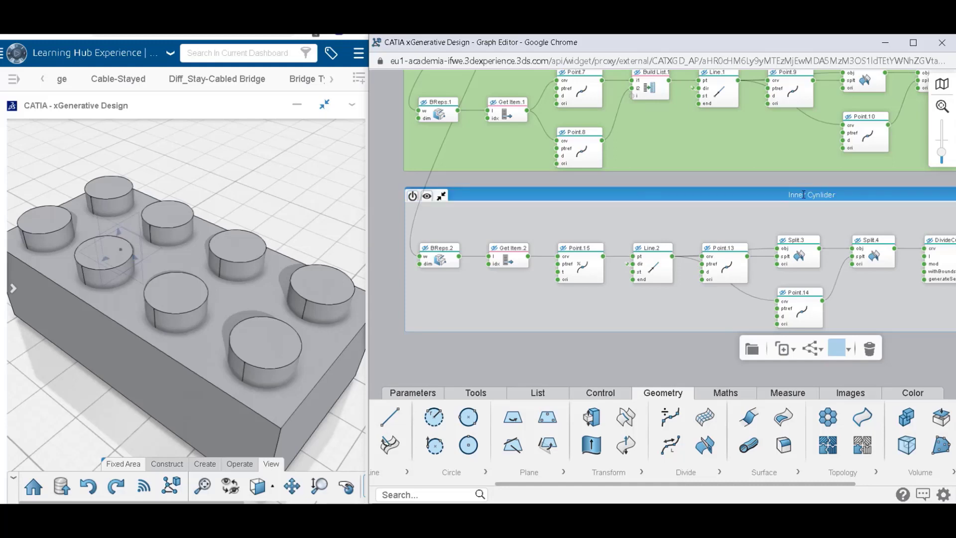
Color the Inner Cynlider region yellow.
click(840, 349)
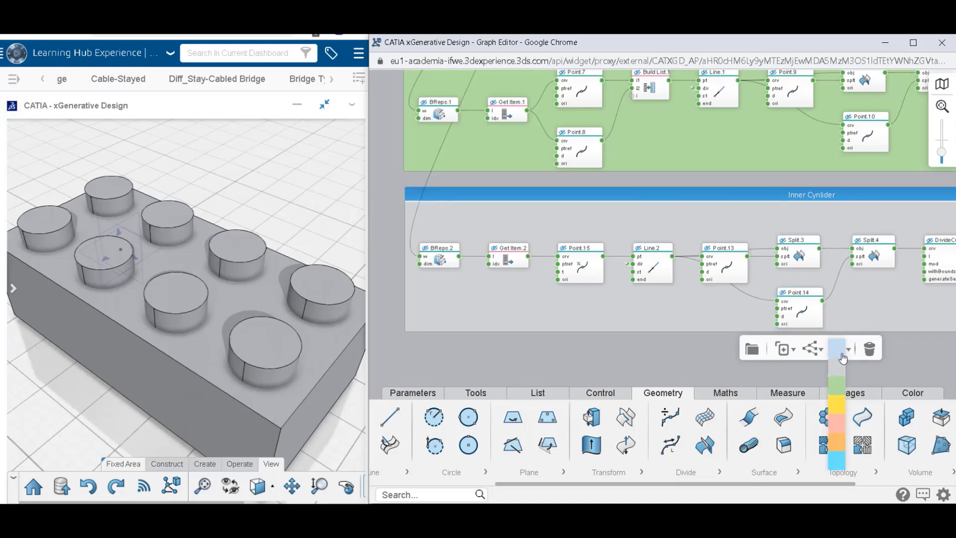
click(836, 406)
scroll(877, 352, down, 3)
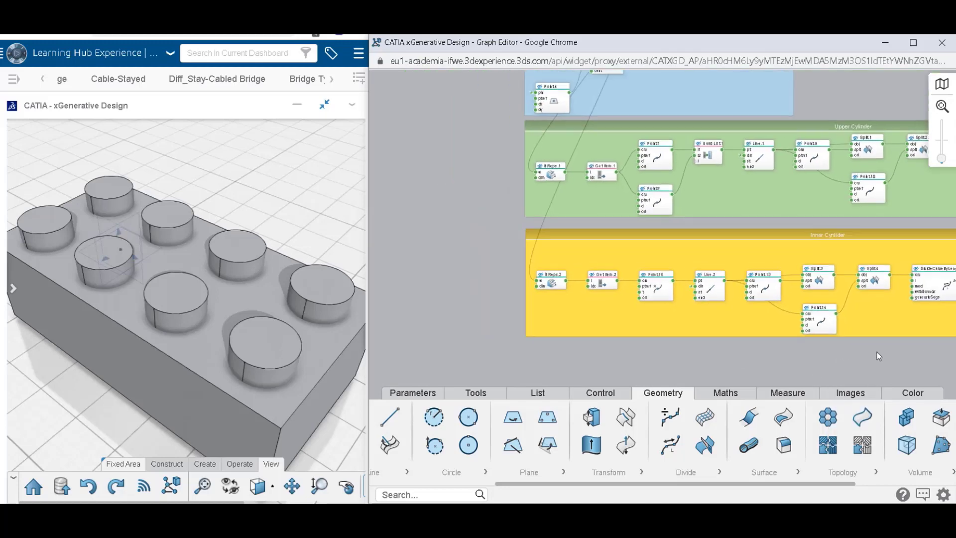
Place an Add volume node beside the Inner Cynlider region, connect Thick.4's output to its vols input, and hide Thick.4.
middle_drag(878, 352, 646, 321)
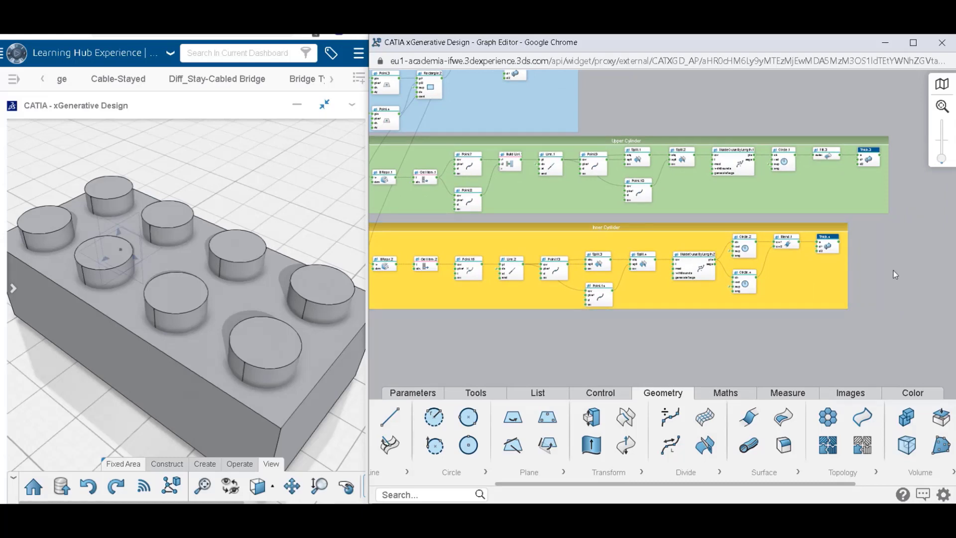
scroll(894, 274, up, 3)
middle_drag(874, 250, 772, 291)
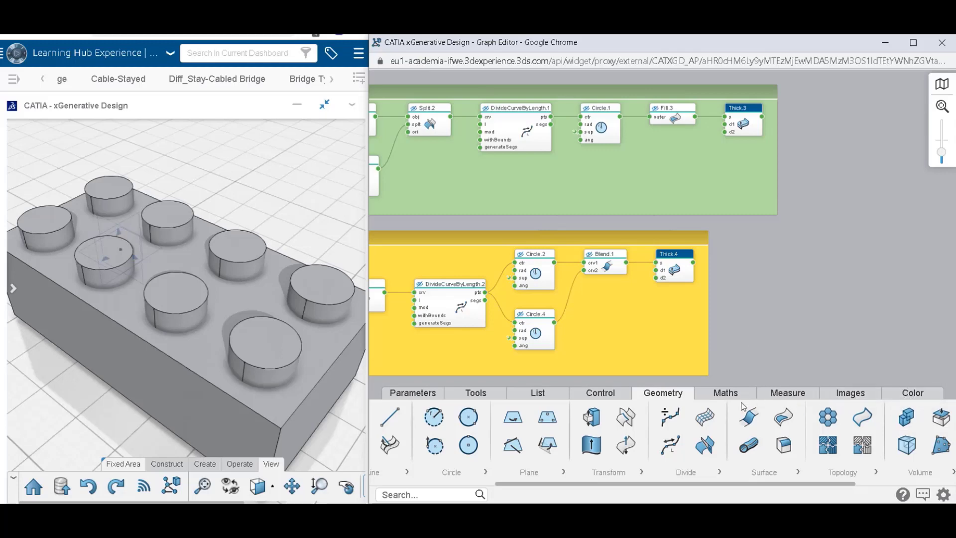
drag(780, 482, 869, 479)
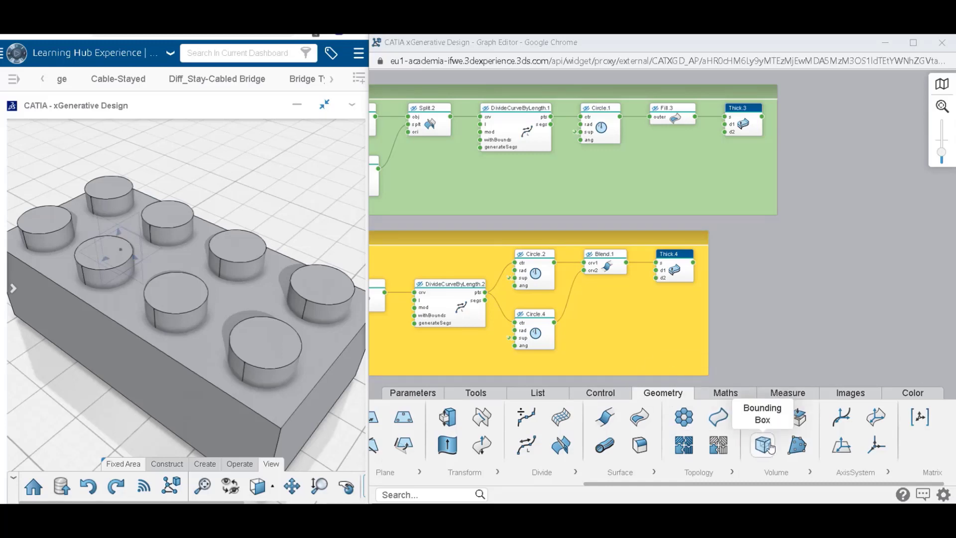
drag(762, 418, 821, 268)
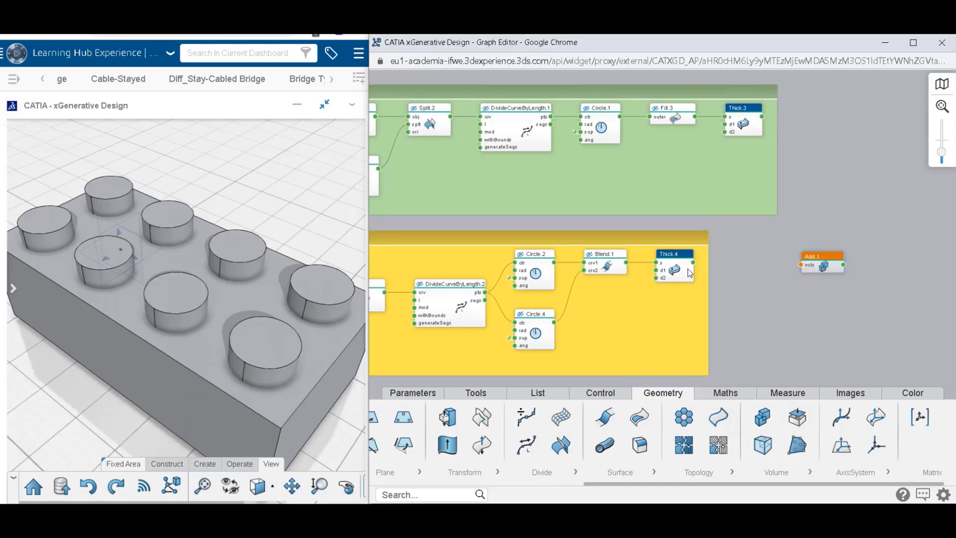
mouse_move(693, 264)
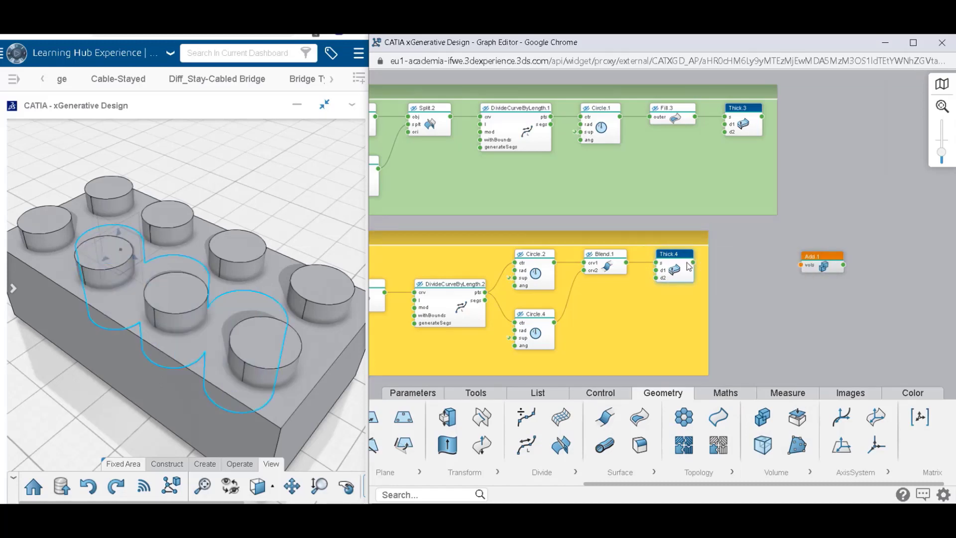
drag(694, 264, 801, 264)
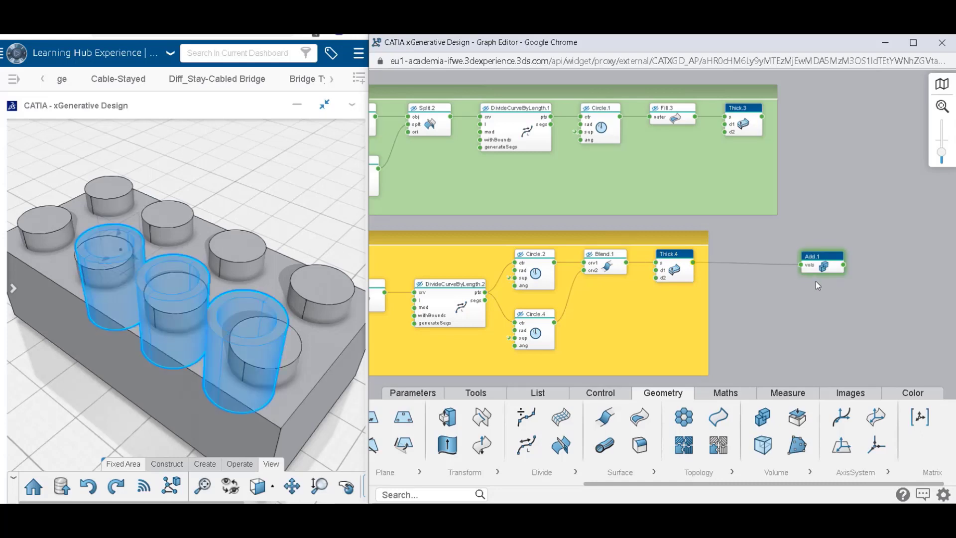
mouse_move(846, 267)
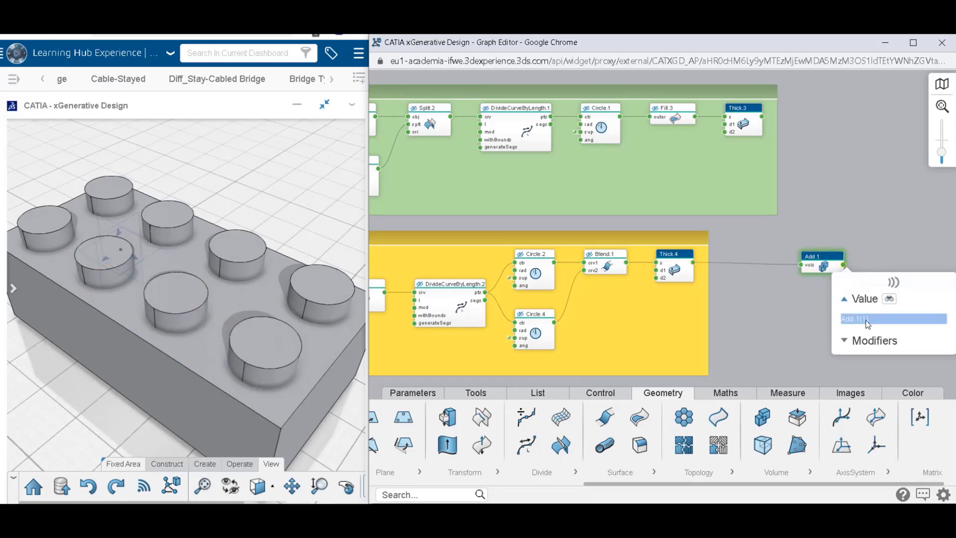
mouse_move(678, 259)
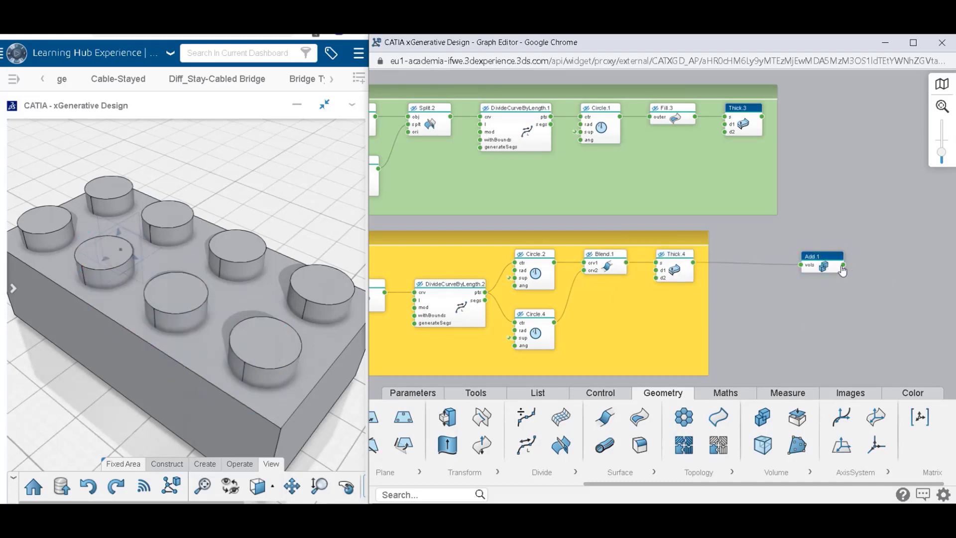
Place a second Add node beside the Upper Cylinder region and connect Thick.3's output to its vols input.
drag(845, 207, 717, 324)
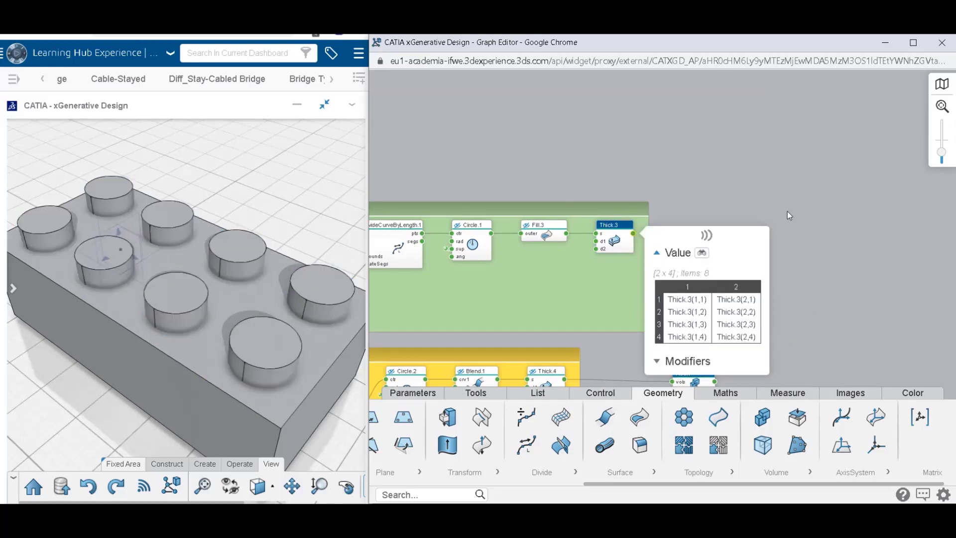
drag(762, 417, 771, 227)
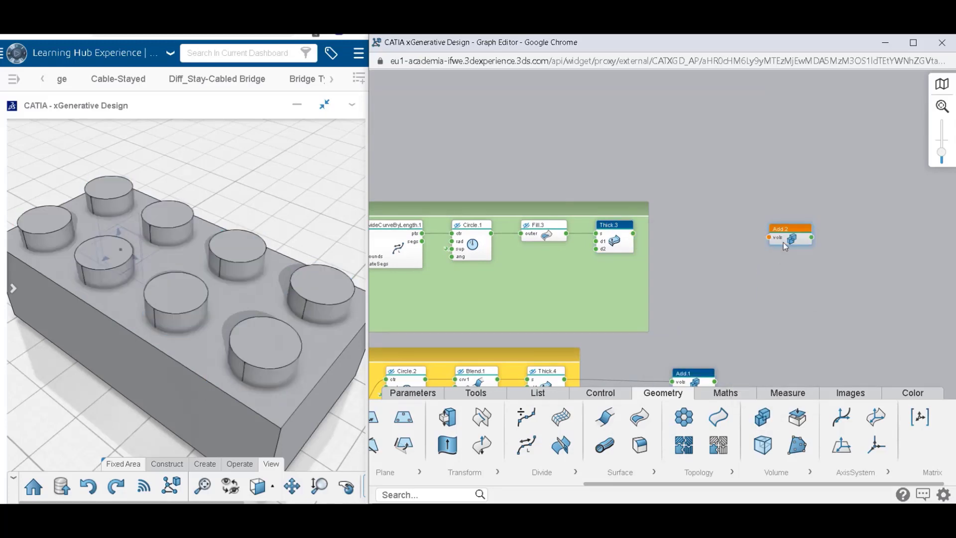
drag(633, 233, 763, 222)
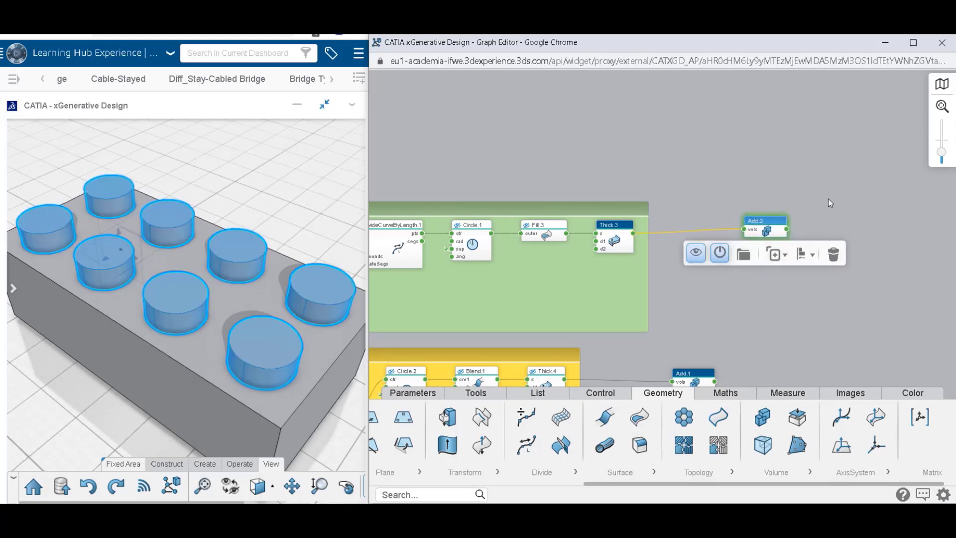
mouse_move(792, 233)
click(820, 282)
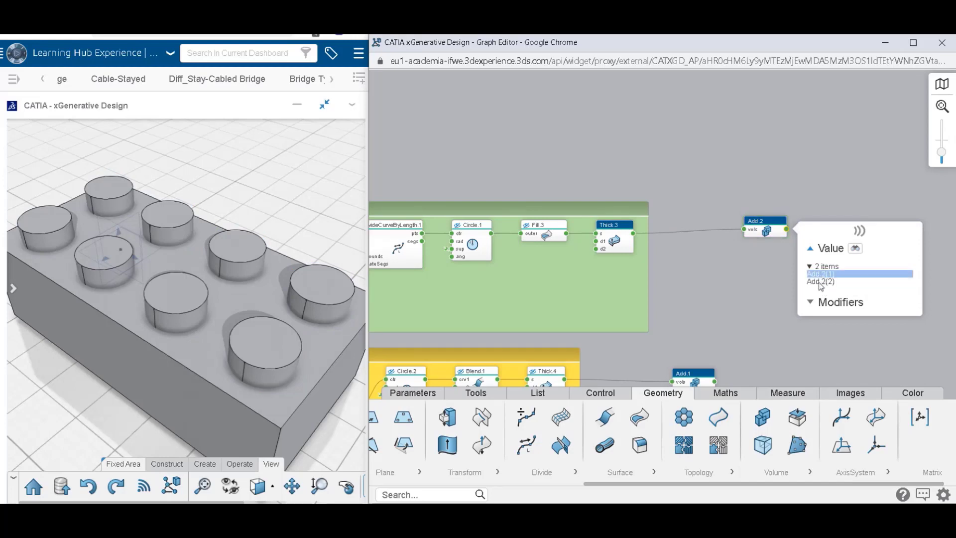
drag(776, 234, 818, 241)
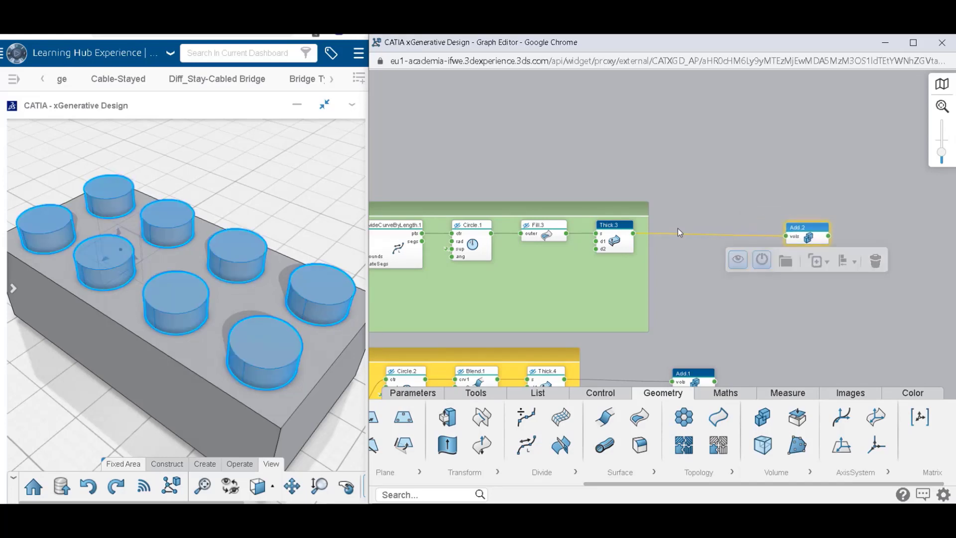
Examine the two columns of solids in Thick.3's output list.
mouse_move(639, 238)
click(690, 288)
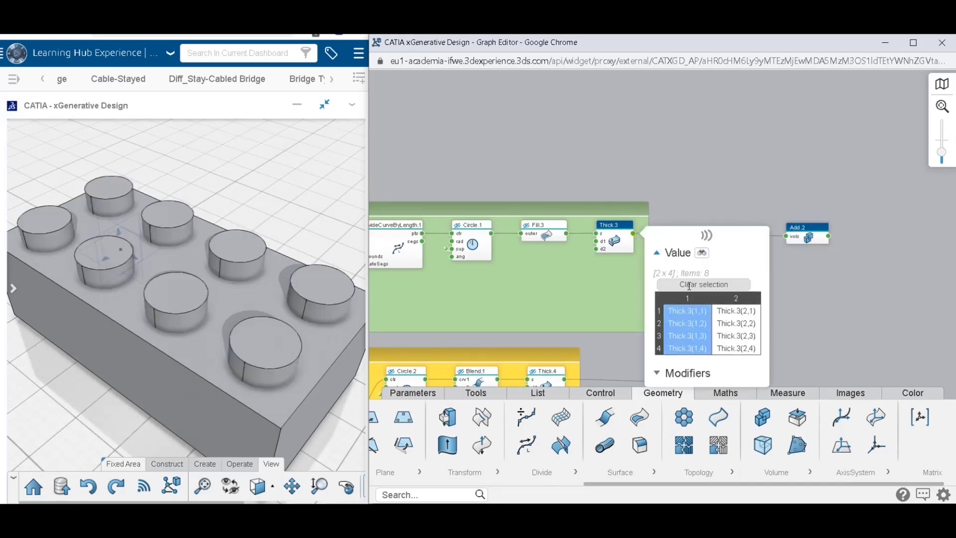
click(729, 298)
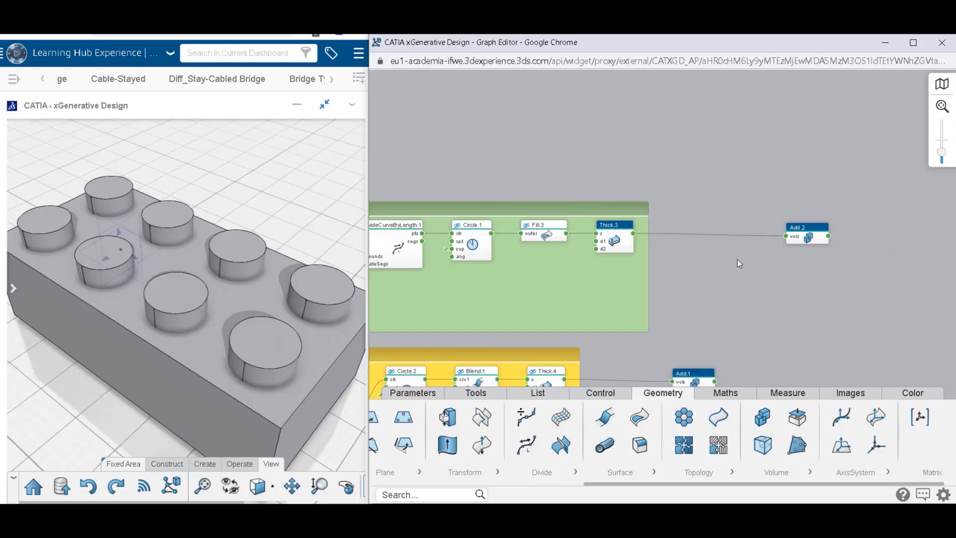
Place a Flatten node between Thick.3 and Add.2, connect Thick.3's output to its struct input, and check the flattened list.
click(561, 396)
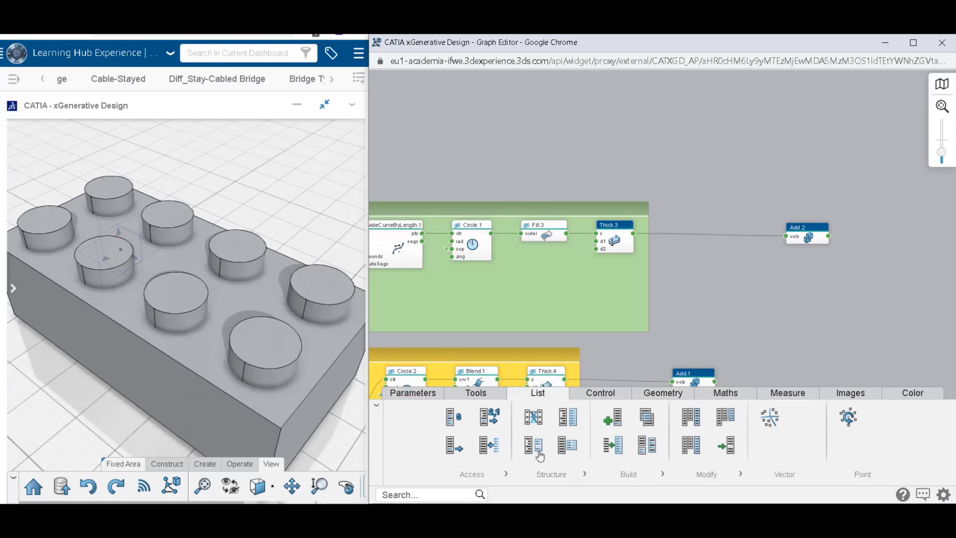
click(567, 423)
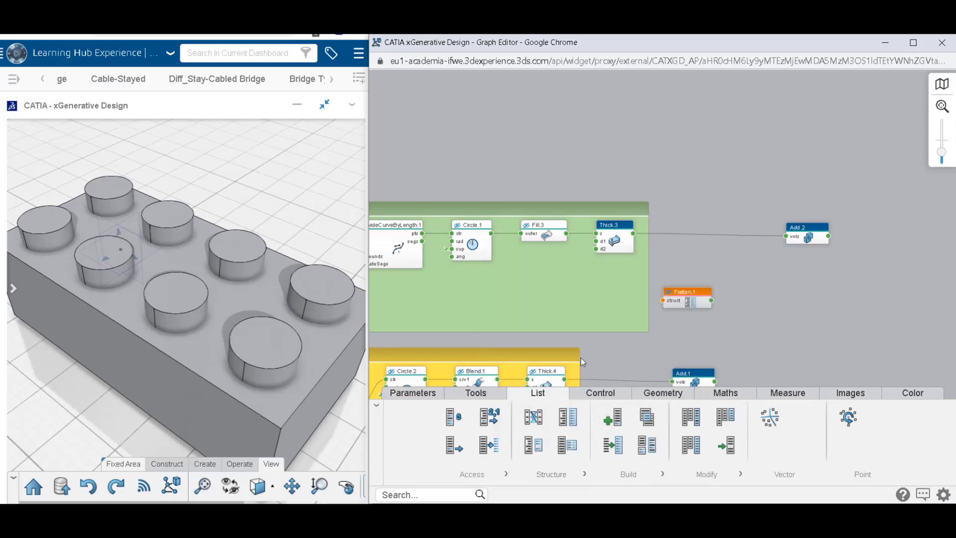
drag(686, 309, 697, 253)
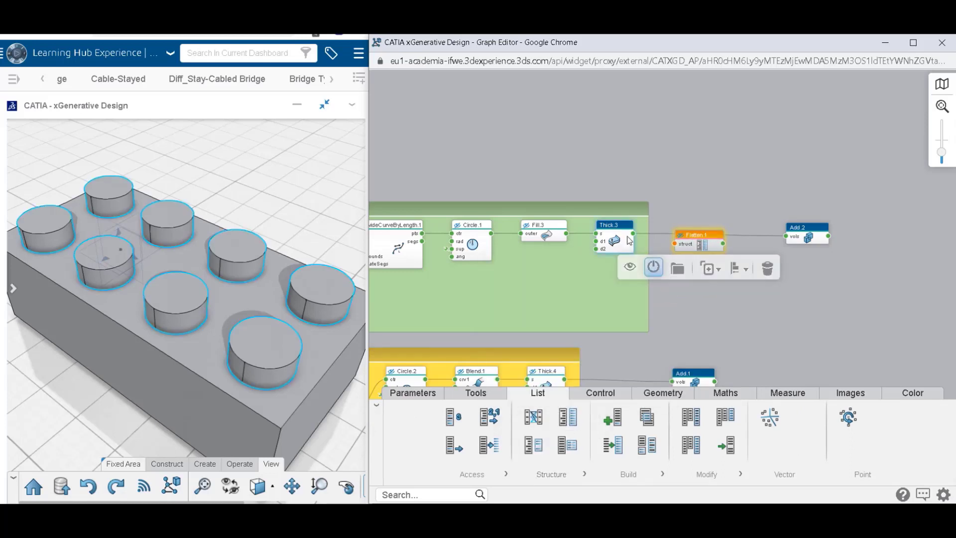
drag(633, 234, 674, 245)
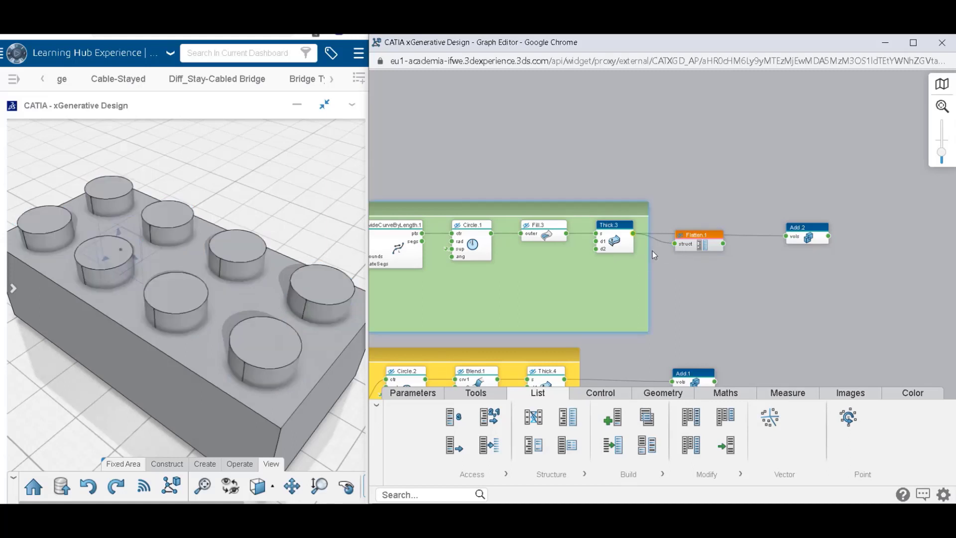
click(723, 244)
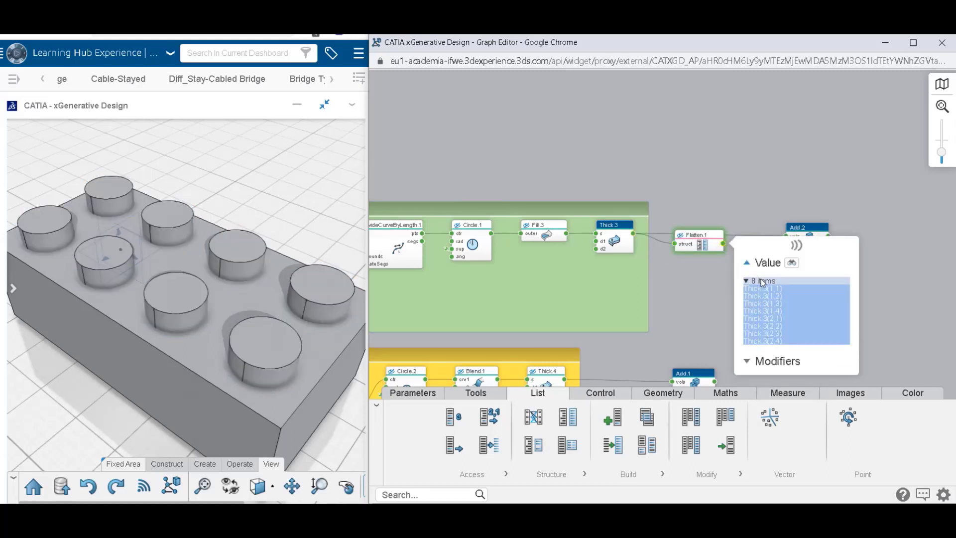
click(737, 216)
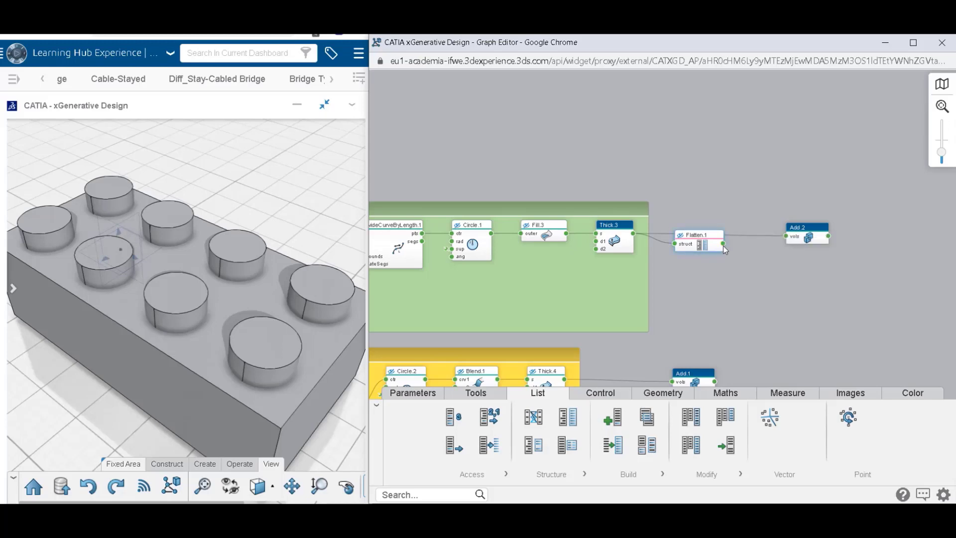
Connect Flatten.1's output to Add.2's vols input, check Add.2's output, and align Add.2 with the Flatten node.
drag(790, 240, 790, 238)
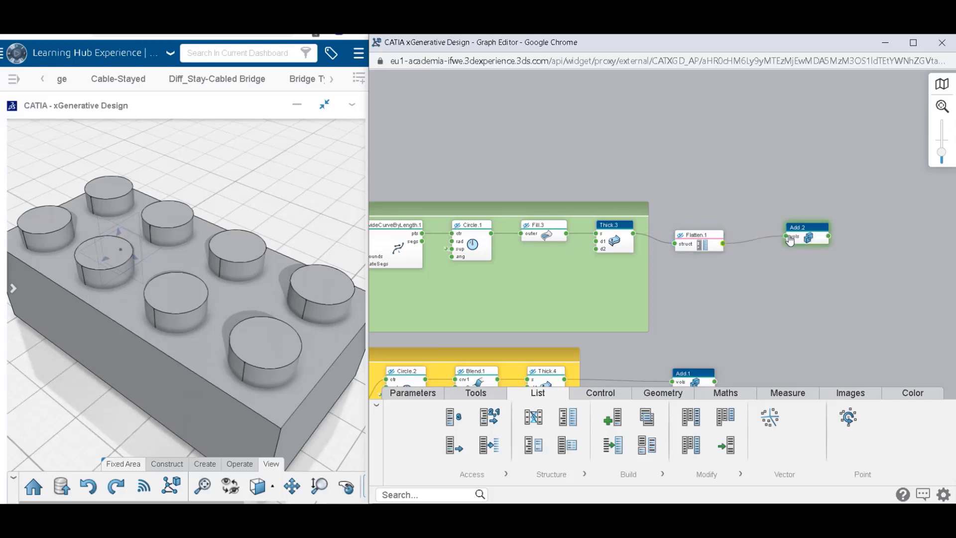
click(829, 236)
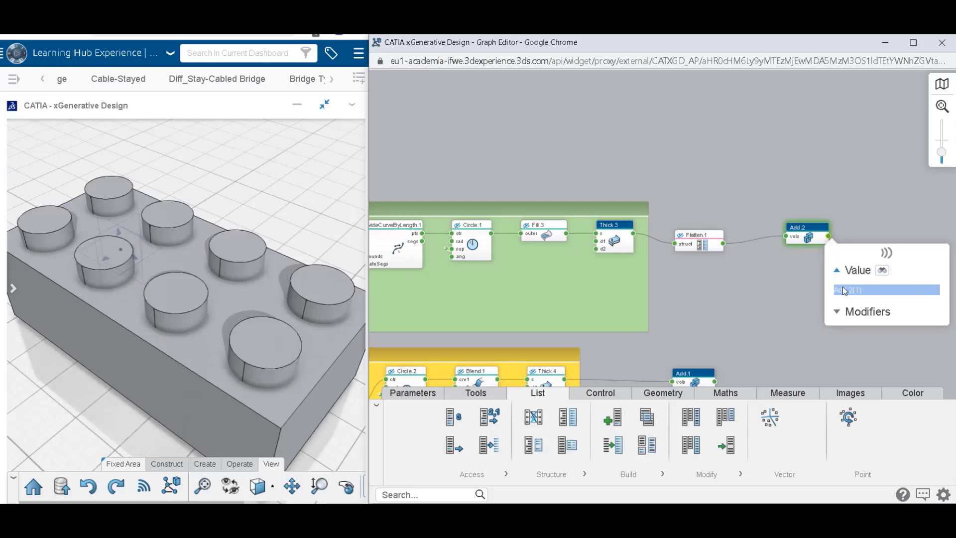
click(816, 190)
click(811, 236)
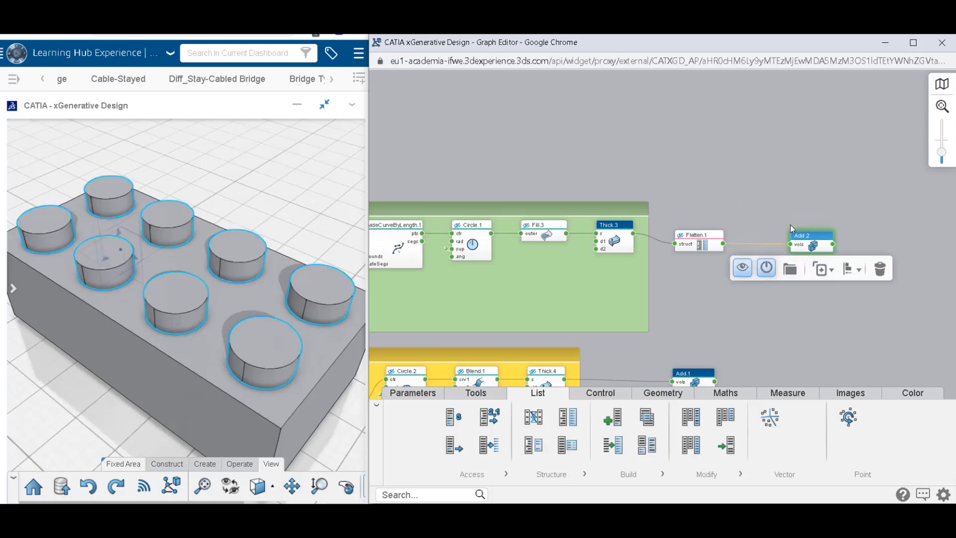
Place a Build List node beyond Add.2 and connect Remove.1's output from the Rectangle region to its i1 input.
scroll(609, 178, down, 2)
scroll(642, 194, down, 3)
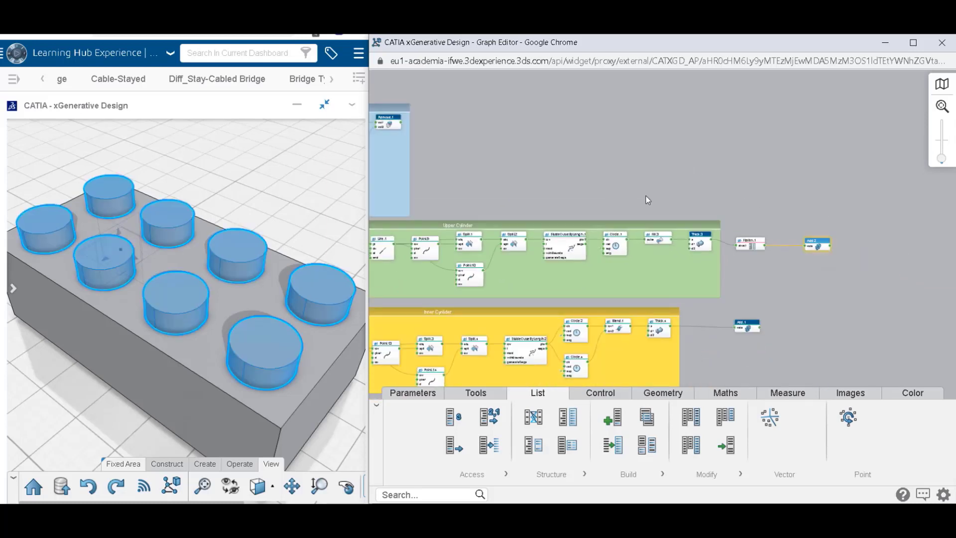
middle_drag(865, 251, 762, 229)
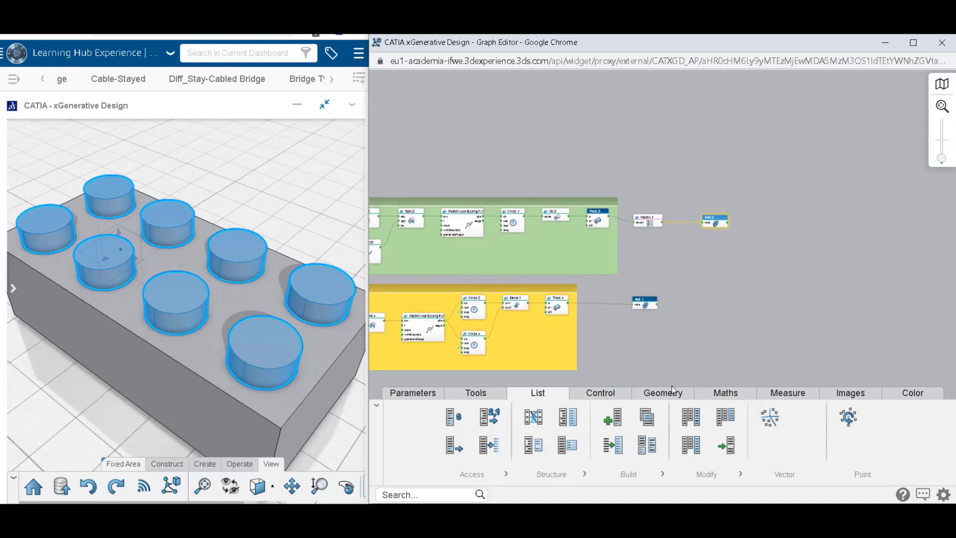
drag(613, 453, 797, 224)
scroll(453, 123, up, 8)
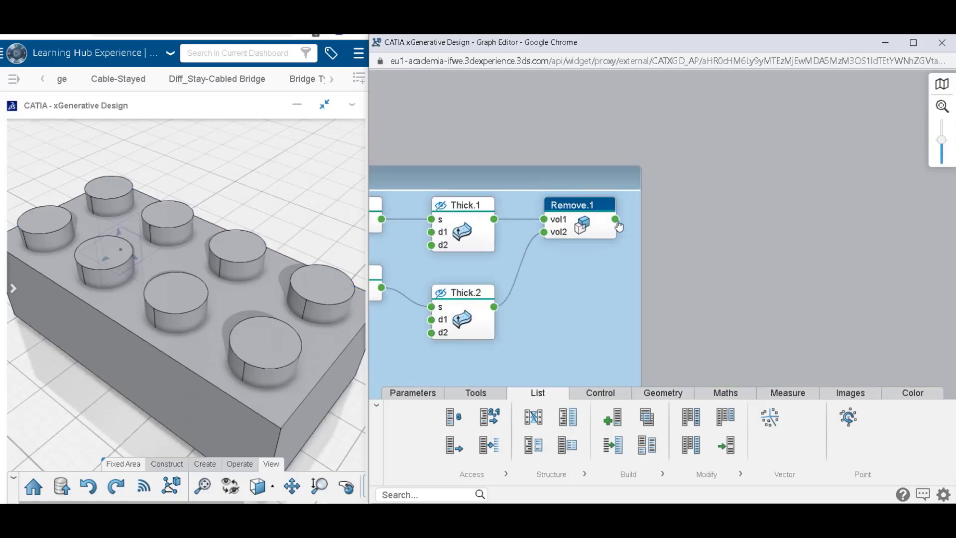
click(615, 219)
scroll(710, 239, down, 8)
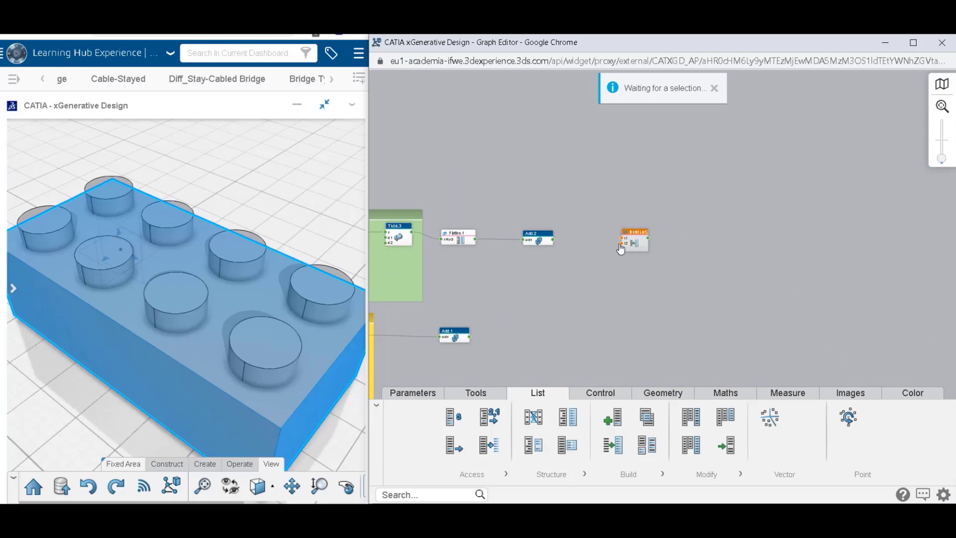
scroll(621, 249, up, 2)
click(623, 234)
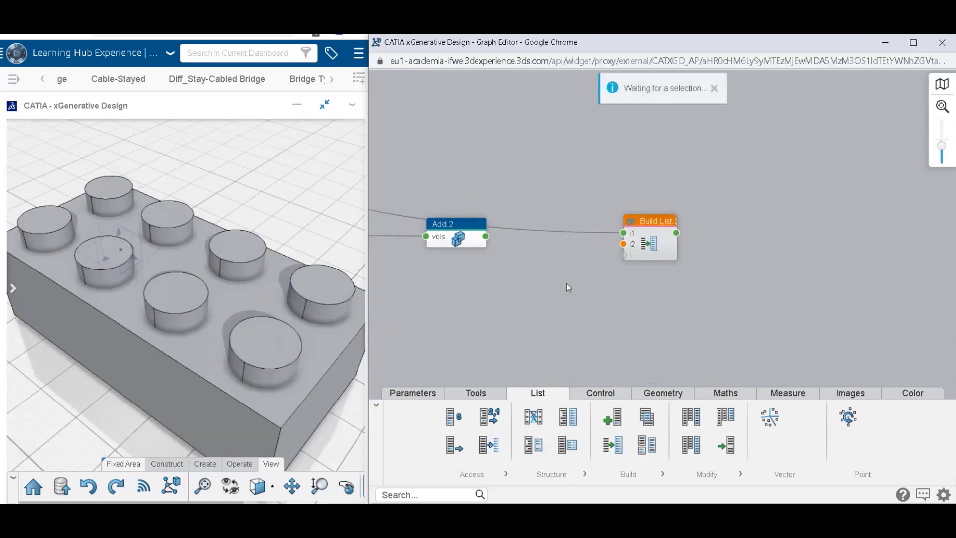
Connect Add.2's output to the Build List's i1 and i2 inputs and Add.1's output to i3, and check the resulting list.
drag(566, 282, 702, 226)
click(607, 185)
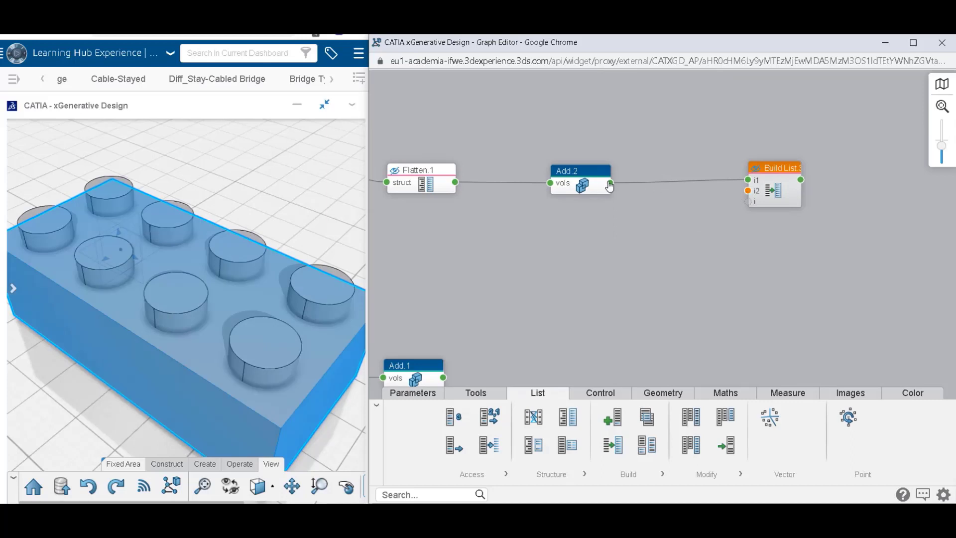
click(610, 185)
click(737, 199)
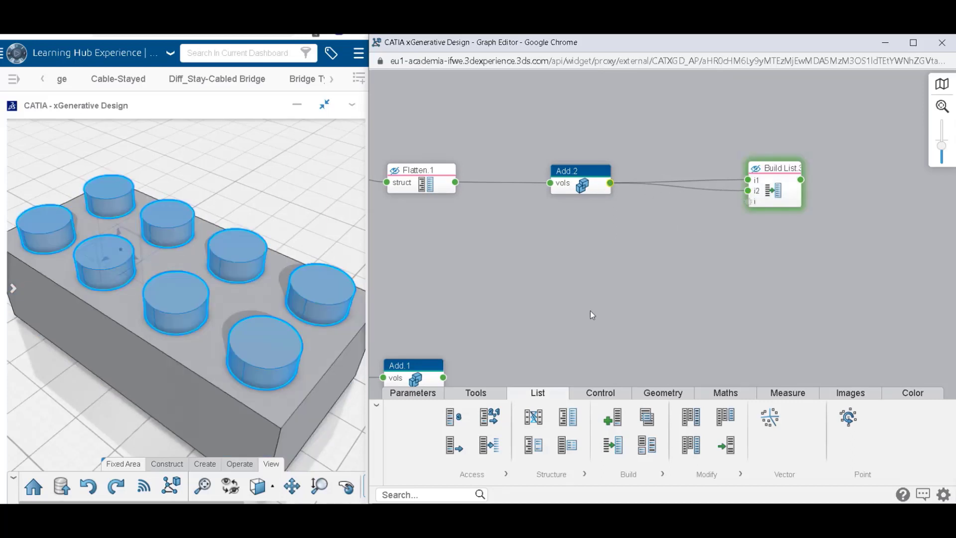
click(447, 378)
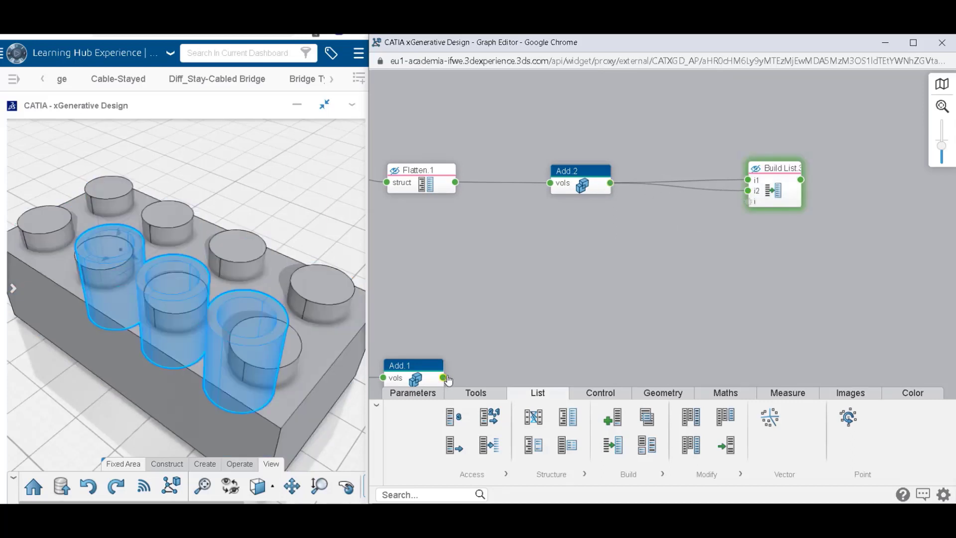
click(748, 204)
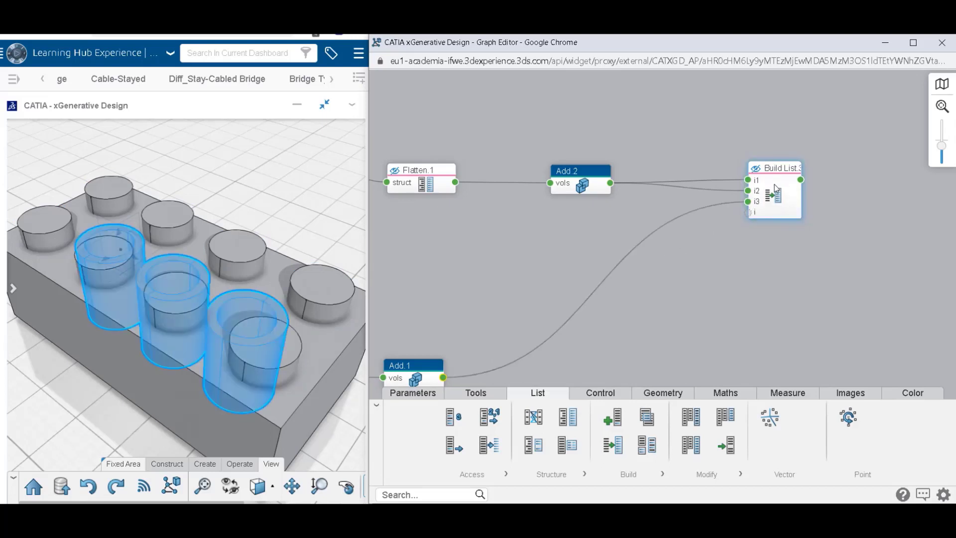
click(801, 180)
click(838, 229)
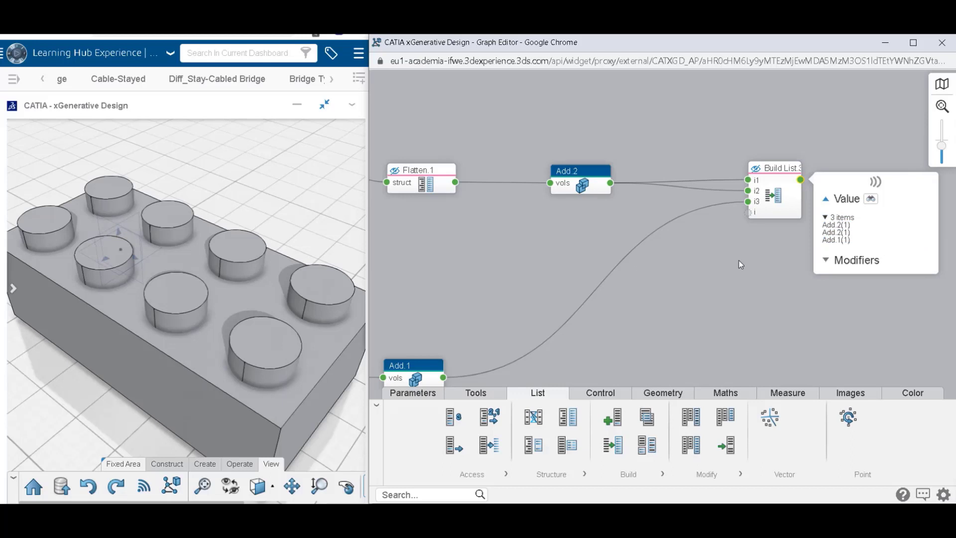
Duplicate Add.2 beyond the Build List node, connect the list output to the copy's vols input, and check its output.
click(575, 173)
click(594, 214)
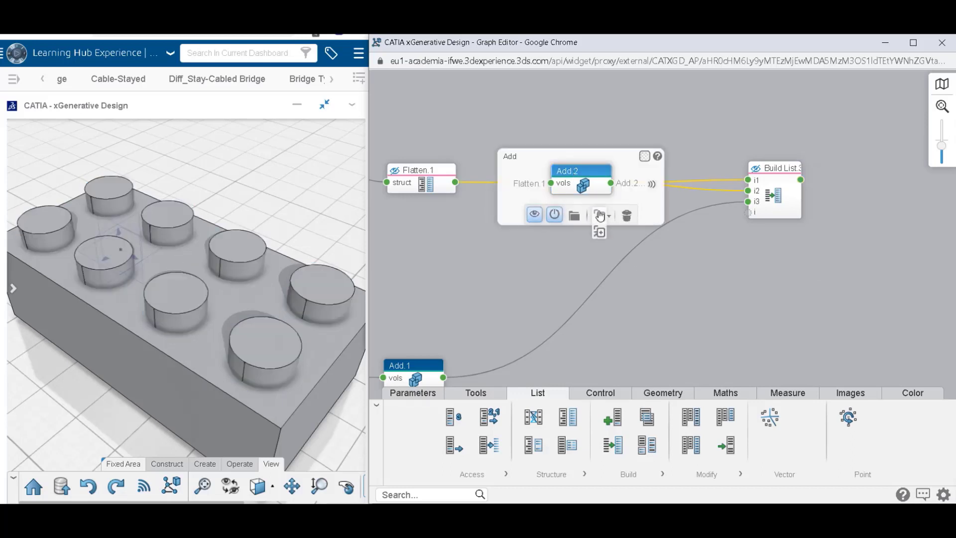
click(904, 184)
click(829, 179)
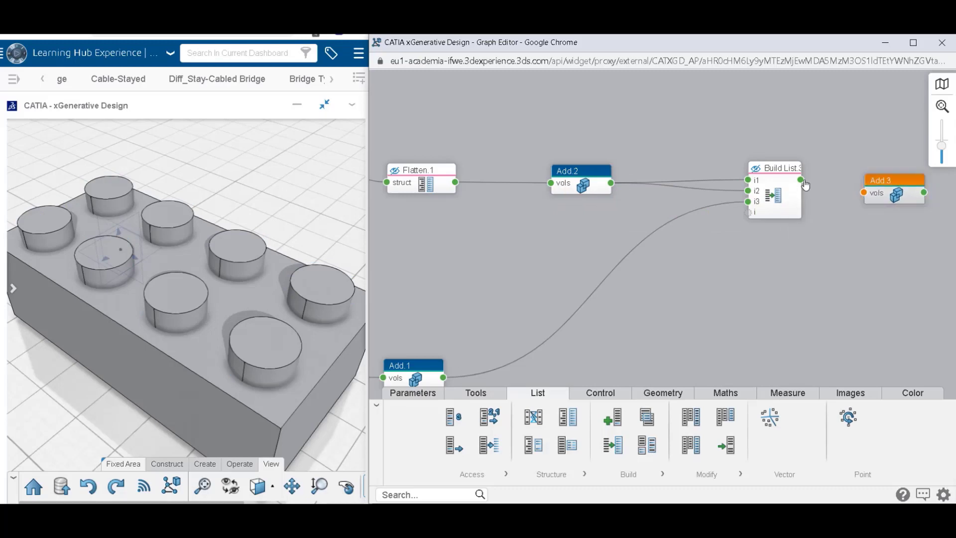
drag(800, 179, 849, 190)
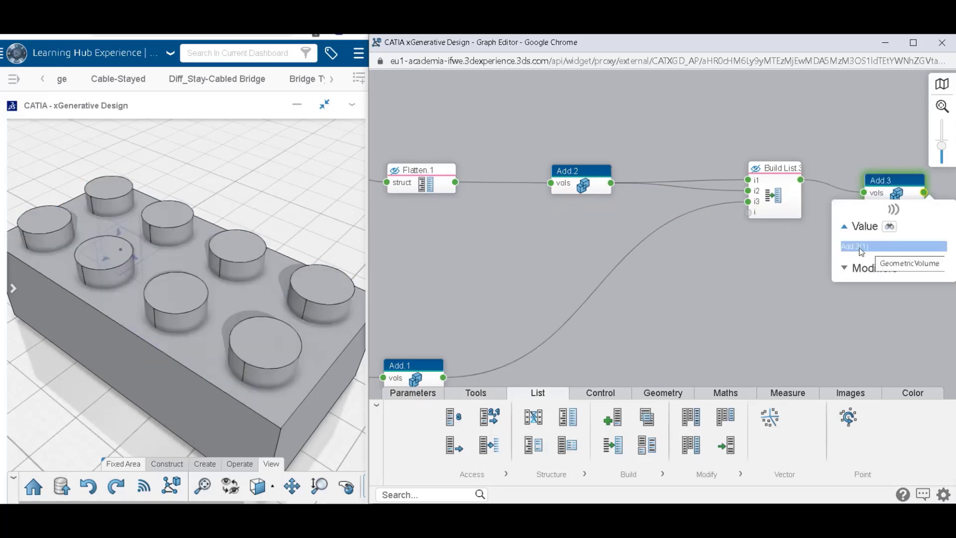
Hide Remove.1 in the Rectangle region.
scroll(703, 260, down, 4)
drag(553, 153, 830, 191)
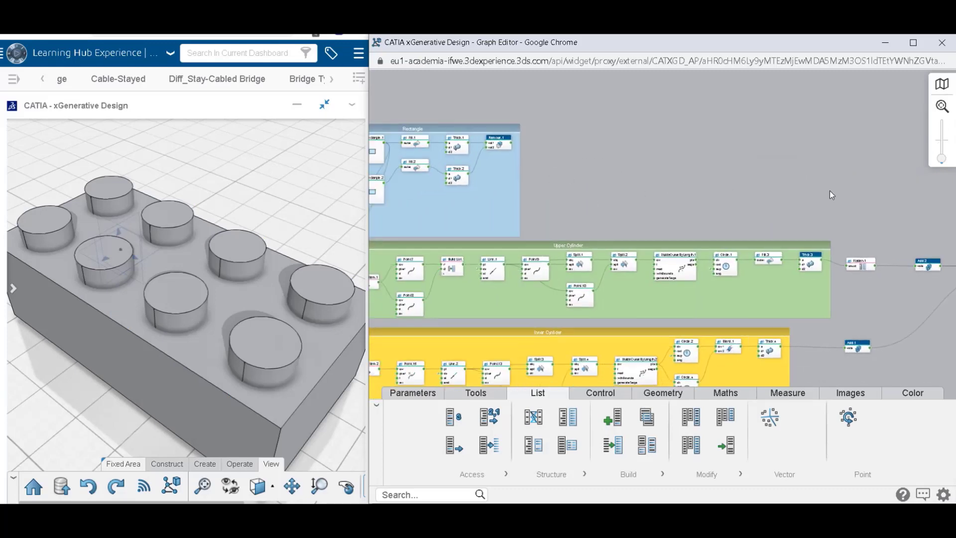
click(498, 144)
click(418, 166)
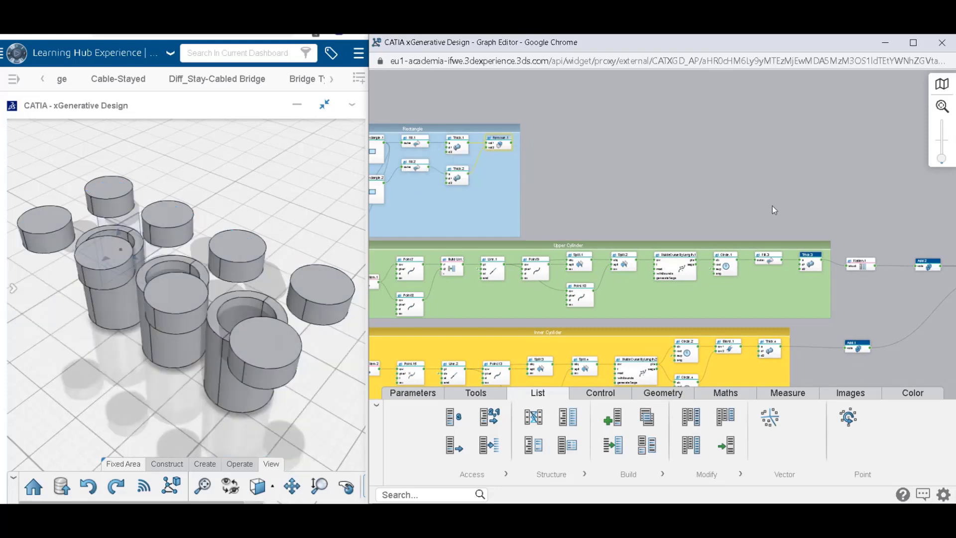
Toggle Add.3's visibility off and back on to compare its geometry with the other displayed solids.
drag(792, 284, 828, 252)
middle_drag(890, 295, 693, 247)
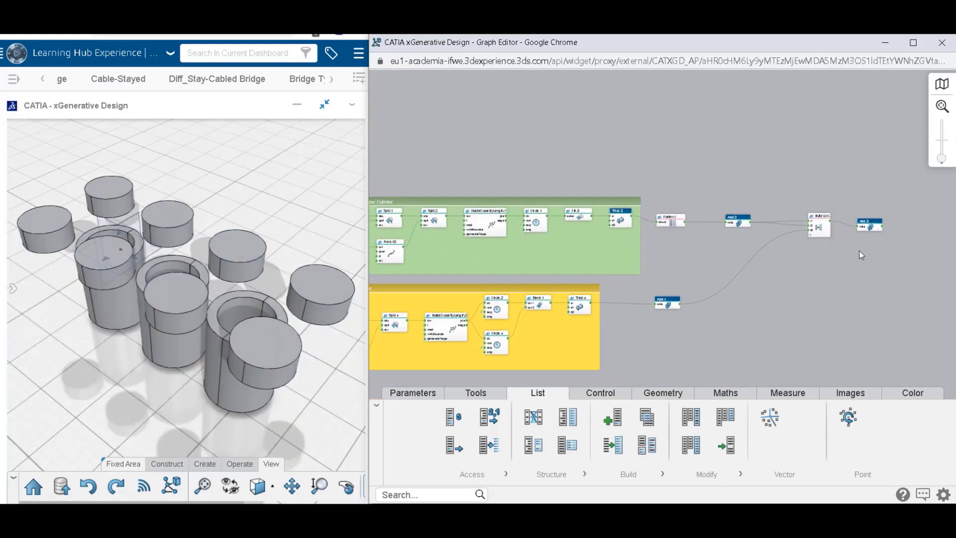
scroll(875, 239, up, 4)
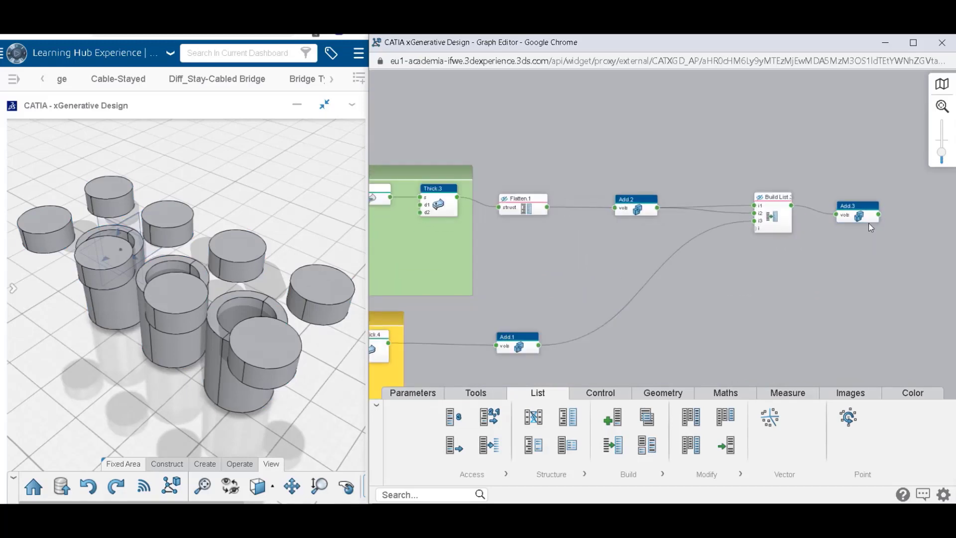
click(868, 222)
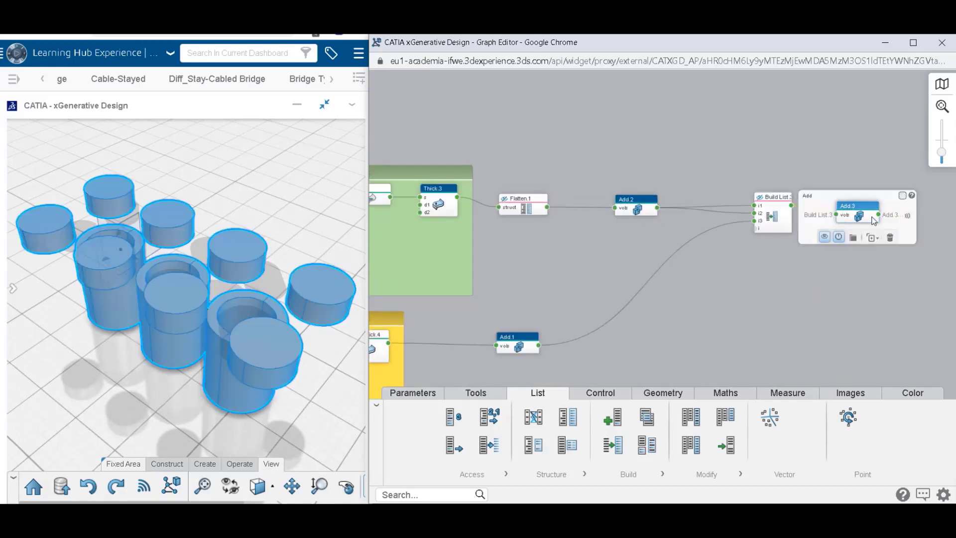
click(825, 238)
click(845, 218)
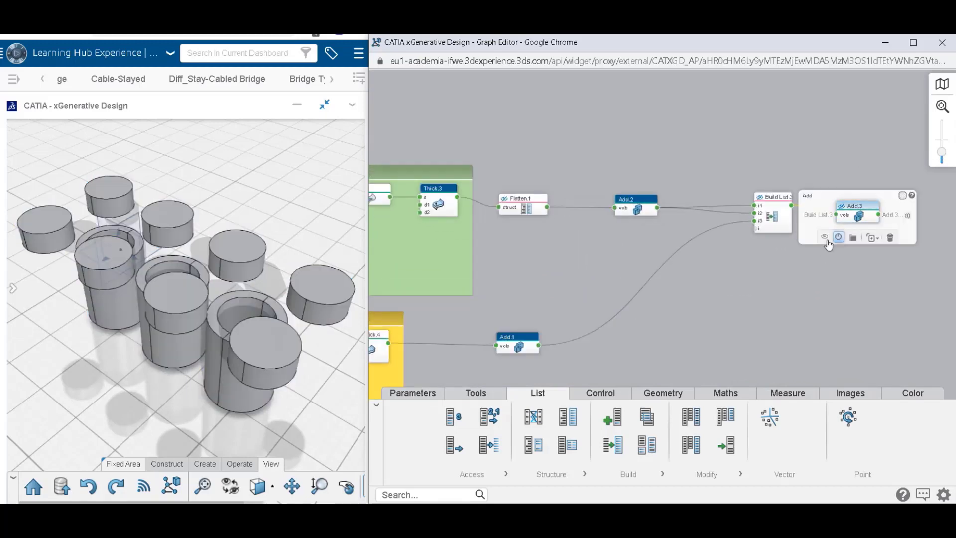
click(828, 264)
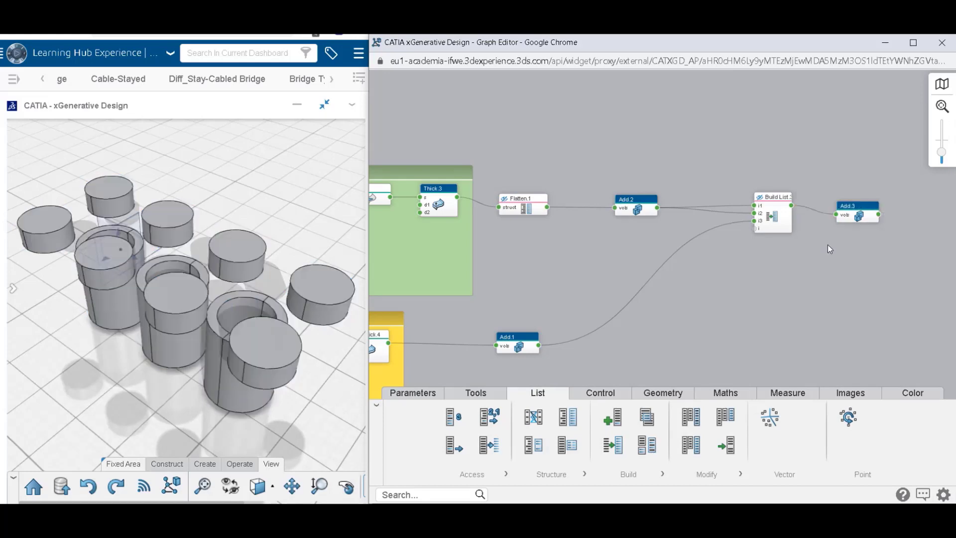
Hide Add.2, Thick.3 and Add.1, leaving Add.3 displayed.
drag(608, 230, 608, 230)
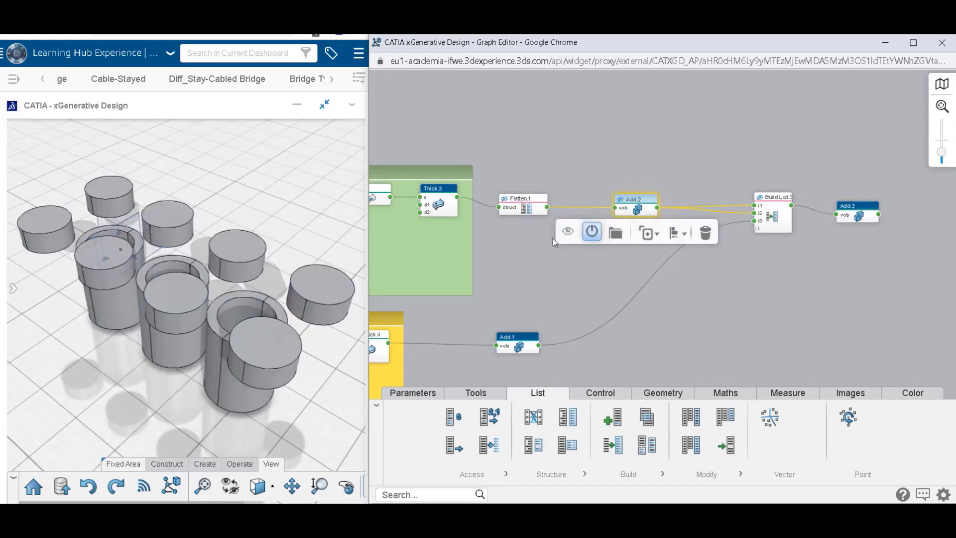
click(553, 238)
click(432, 215)
click(388, 232)
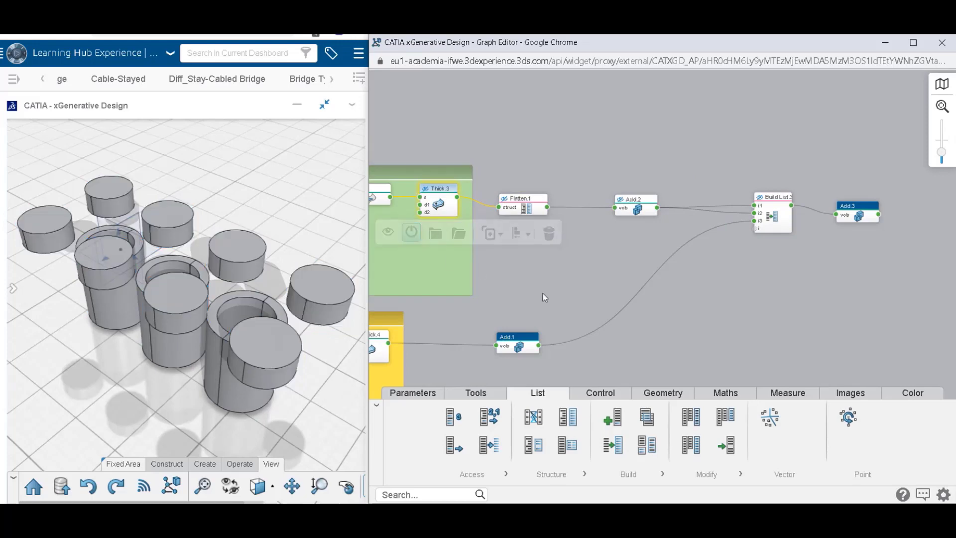
drag(574, 317, 540, 361)
click(510, 345)
click(455, 370)
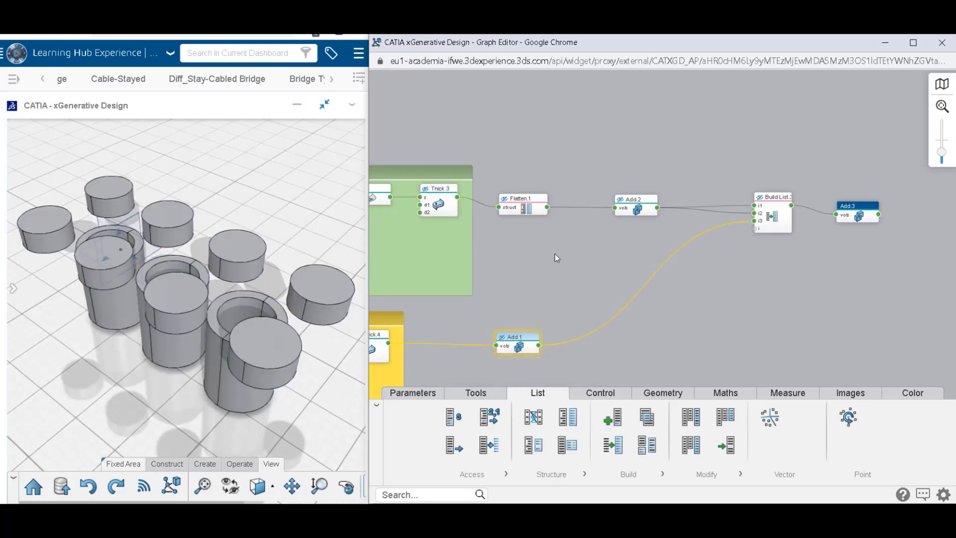
Reconnect the Build List output to Add.3's vols input and inspect Add.3's output.
middle_drag(552, 258, 893, 319)
middle_drag(606, 128, 541, 100)
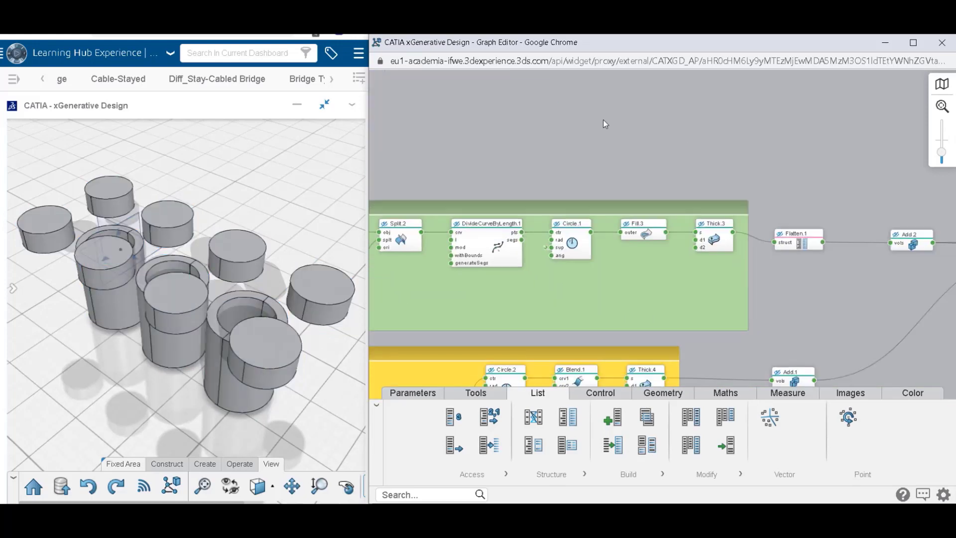
middle_drag(868, 227, 540, 164)
drag(807, 177, 818, 169)
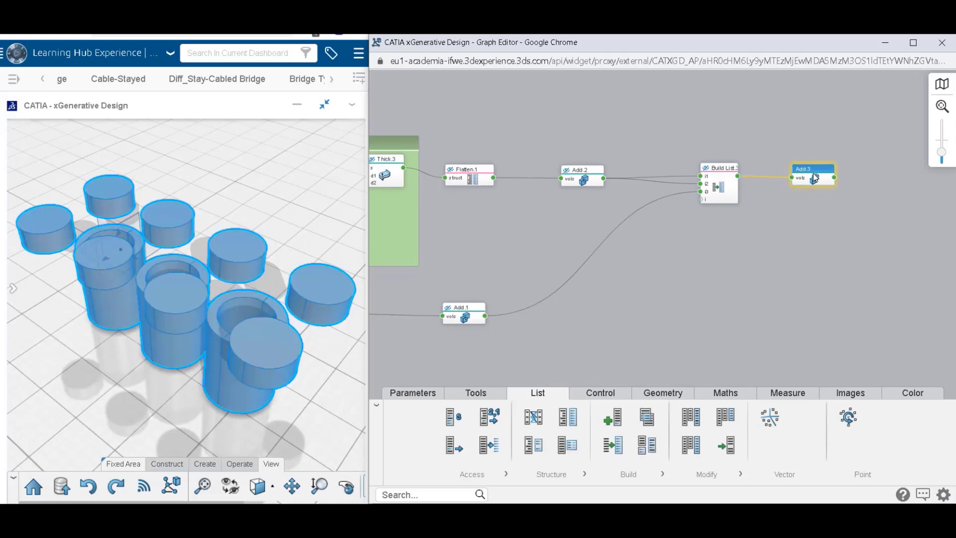
click(899, 277)
scroll(793, 152, up, 3)
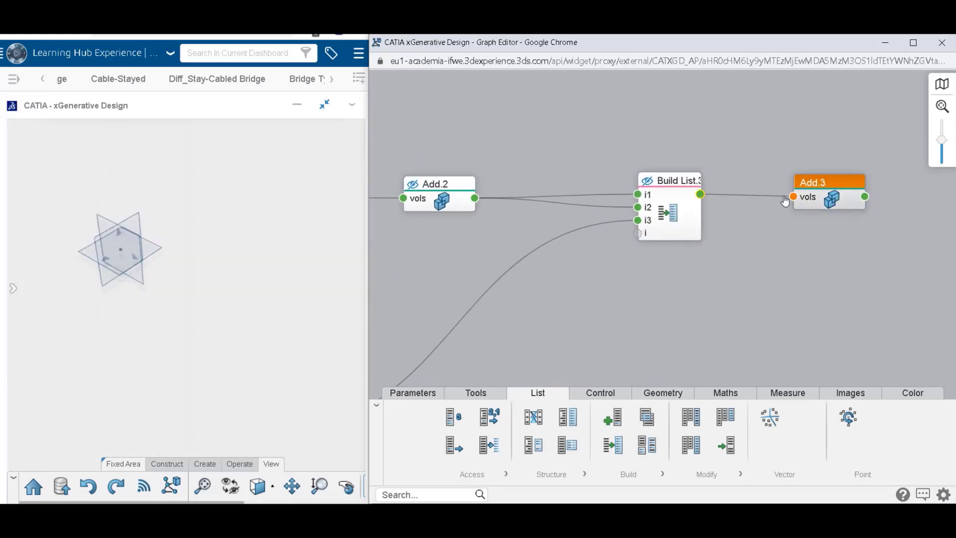
click(850, 205)
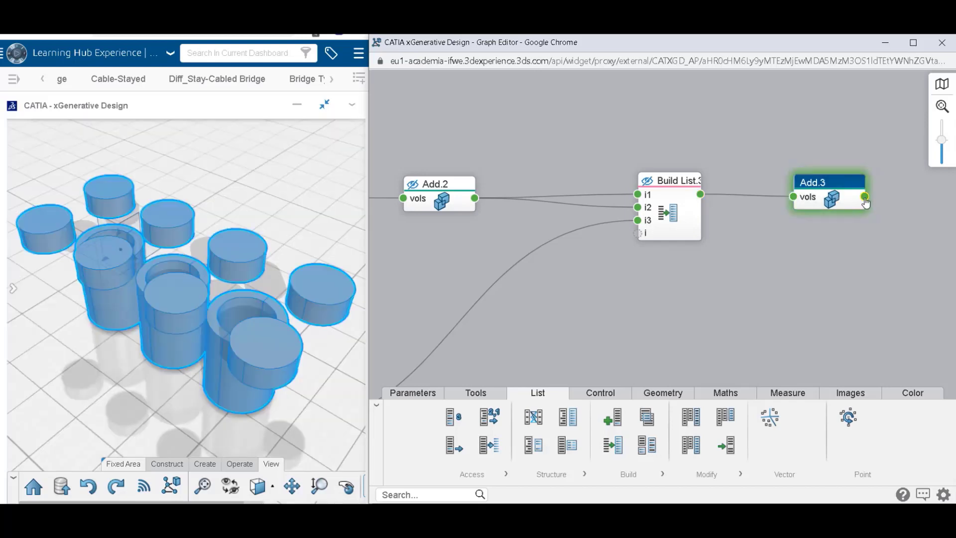
mouse_move(866, 202)
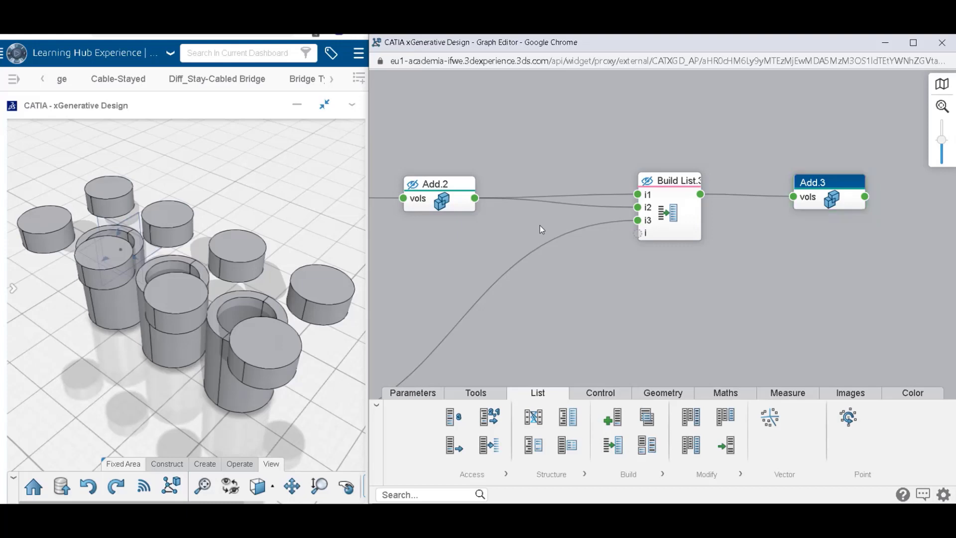
scroll(539, 225, down, 4)
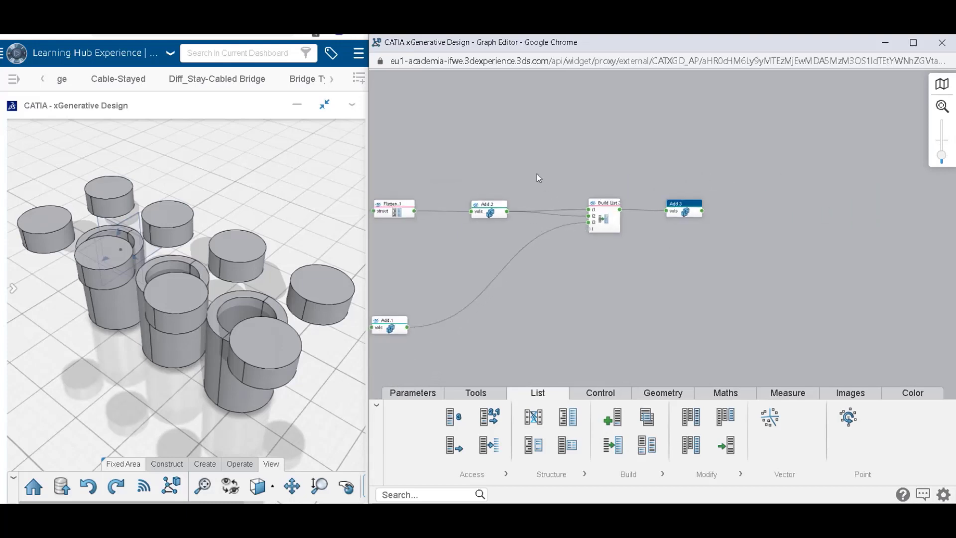
Connect the output of Remove.1 in the Rectangle region to the Build List's i1 input.
drag(495, 205, 489, 207)
middle_drag(417, 155, 677, 220)
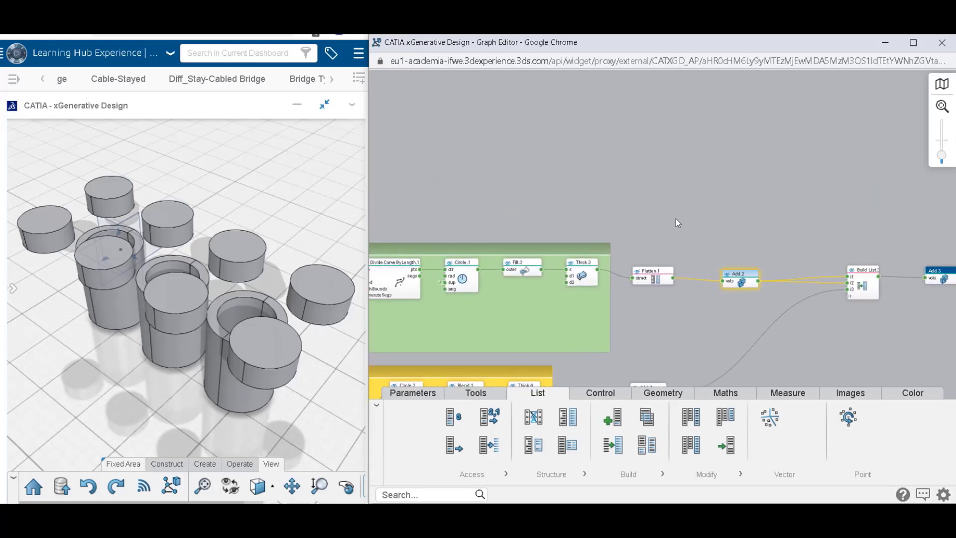
middle_drag(553, 136, 774, 148)
click(382, 114)
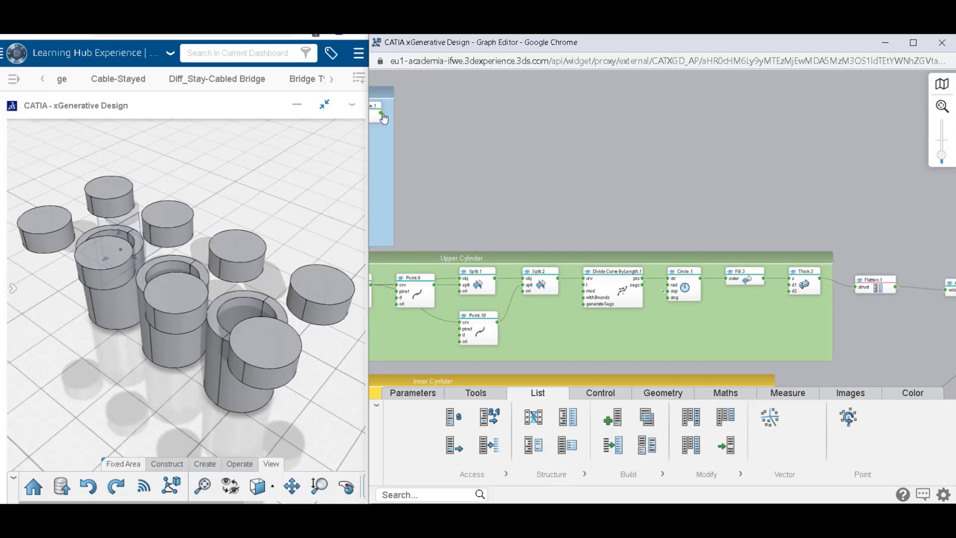
middle_drag(778, 224, 456, 146)
scroll(761, 192, up, 3)
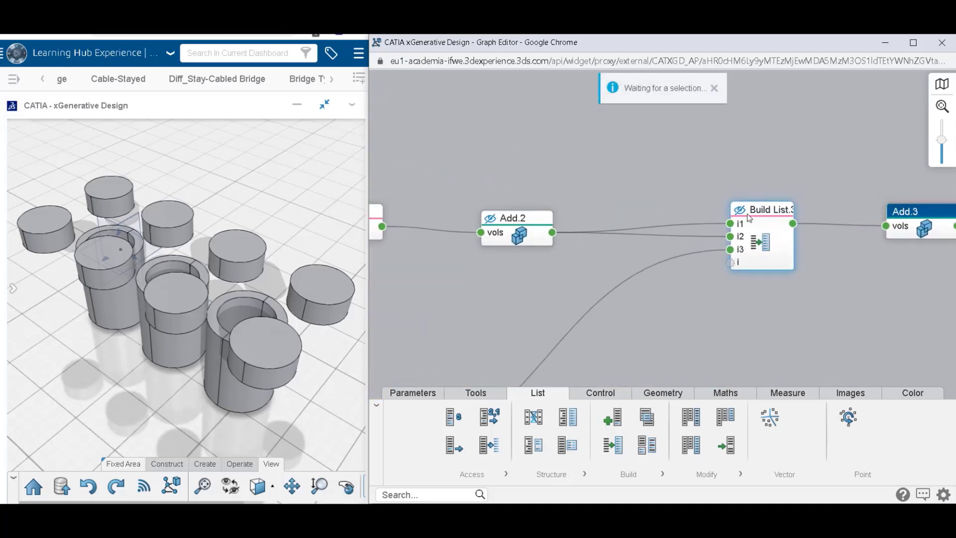
click(730, 224)
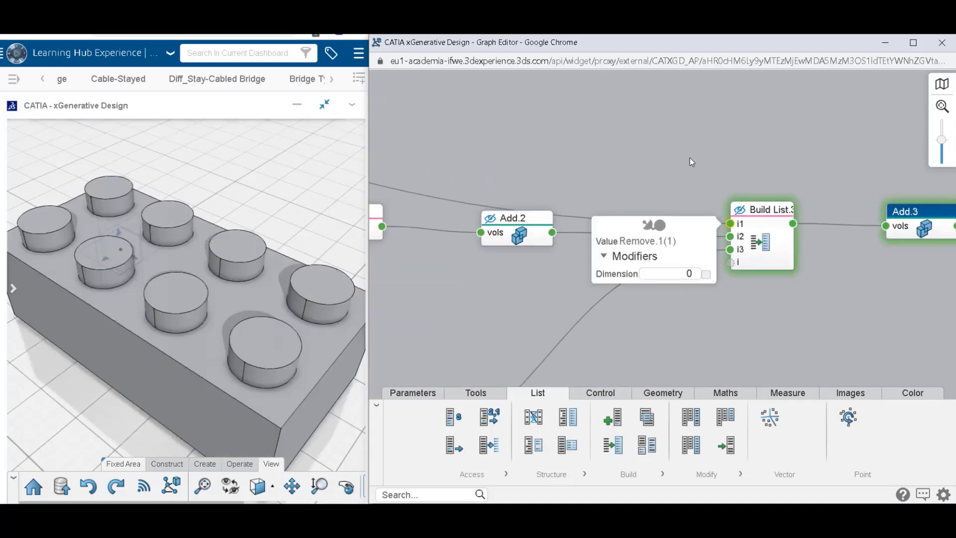
Toggle Add.3's visibility off and back on, and examine the merged brick from above and from the side.
middle_drag(776, 219, 567, 172)
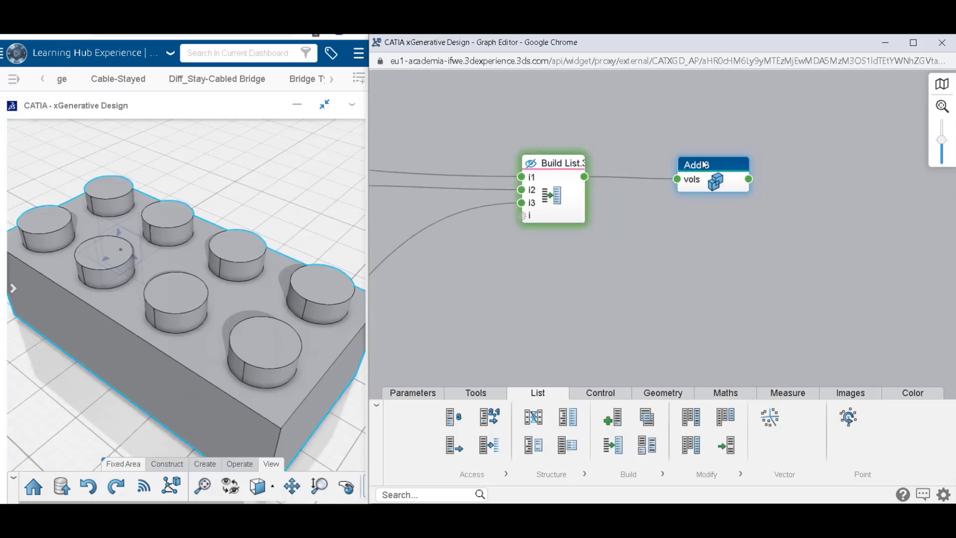
click(710, 180)
click(658, 225)
click(658, 225)
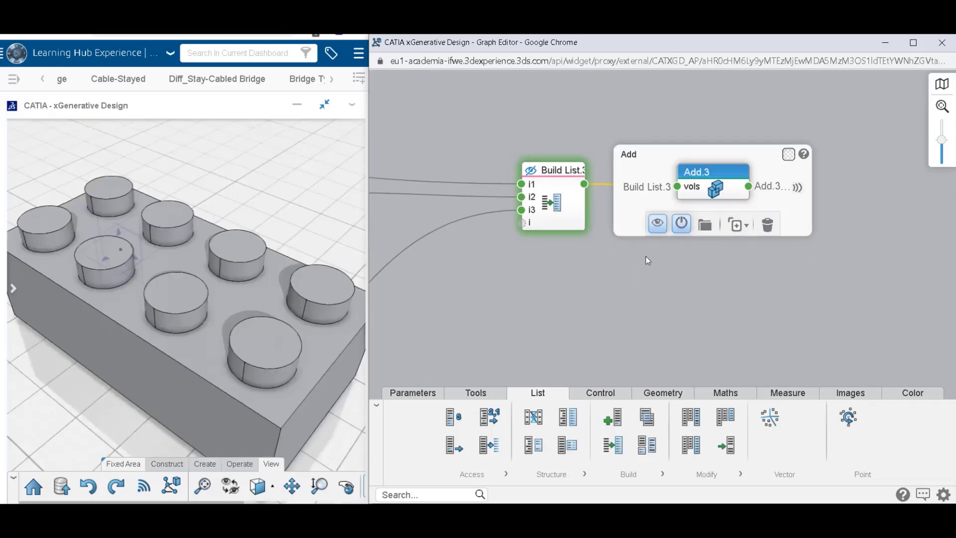
middle_drag(228, 317, 241, 374)
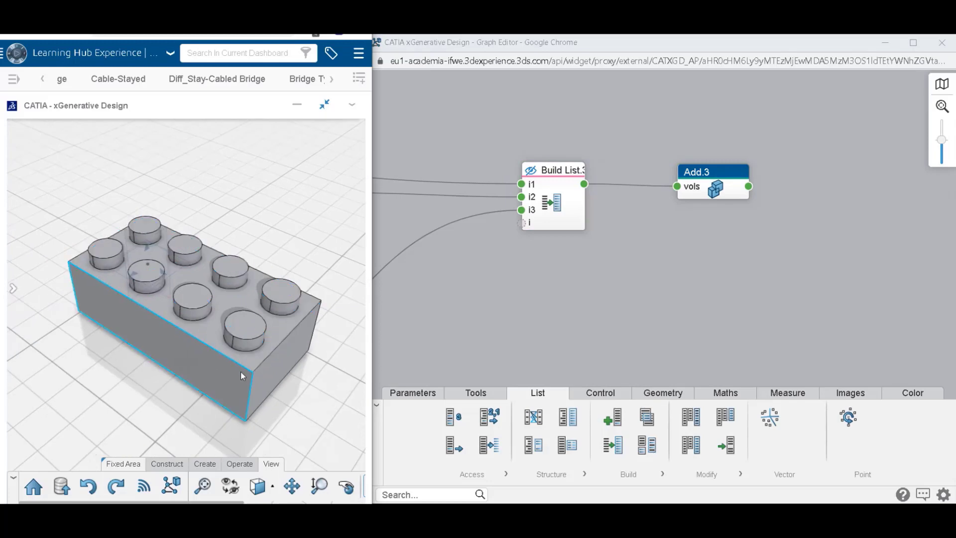
right_drag(241, 375, 207, 113)
middle_drag(203, 321, 228, 359)
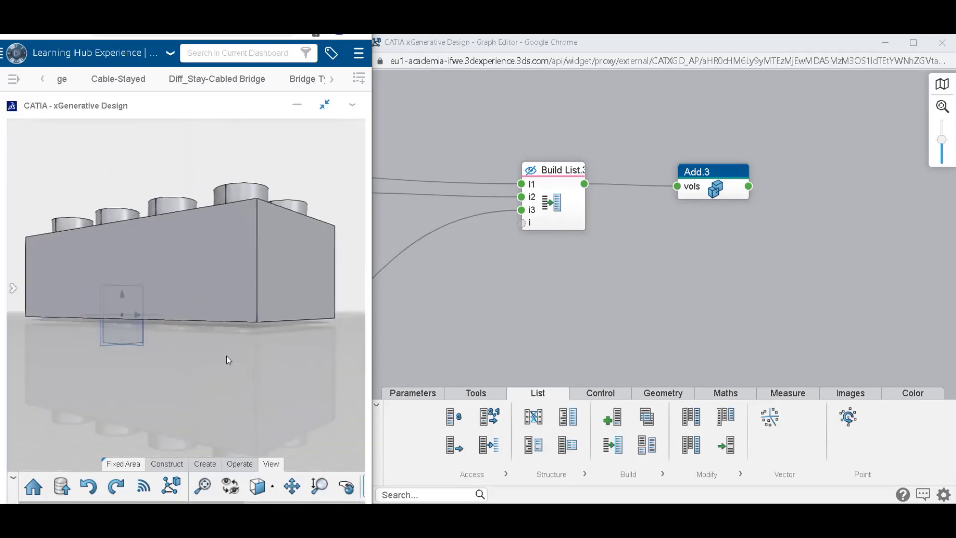
middle_drag(184, 240, 211, 296)
Add Colorize and Color Chooser nodes near Add.3, connecting Add.3 to the Colorize obj input and the chooser to col.
click(842, 231)
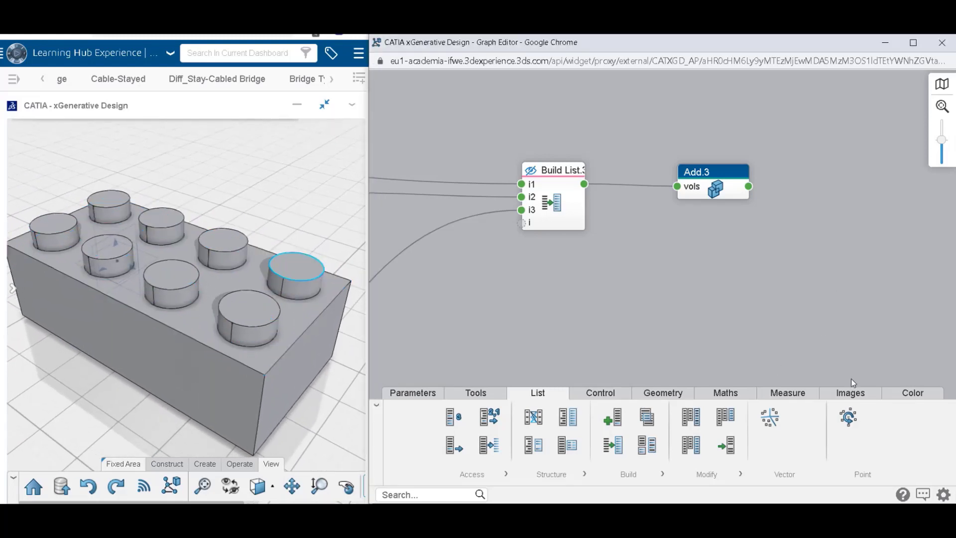
click(912, 393)
drag(652, 416, 667, 292)
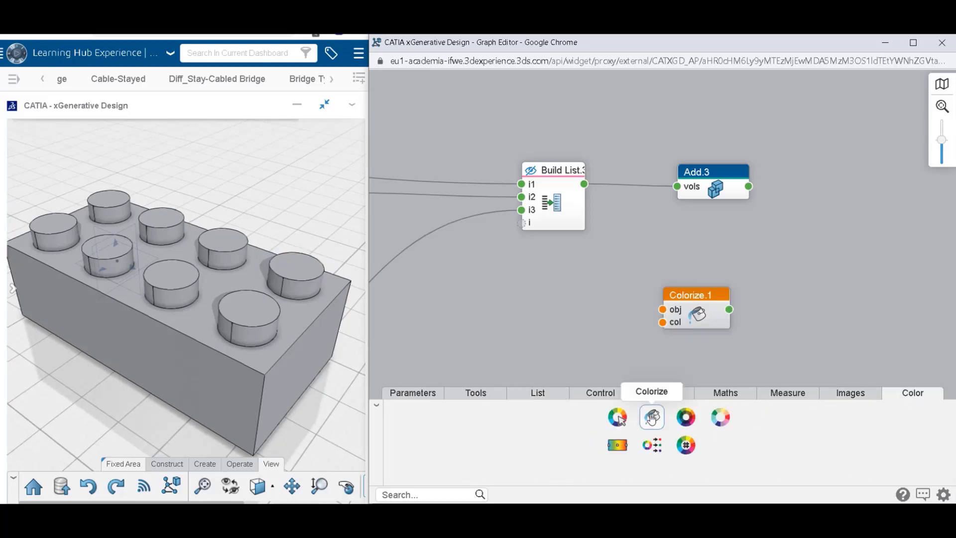
drag(617, 418, 862, 165)
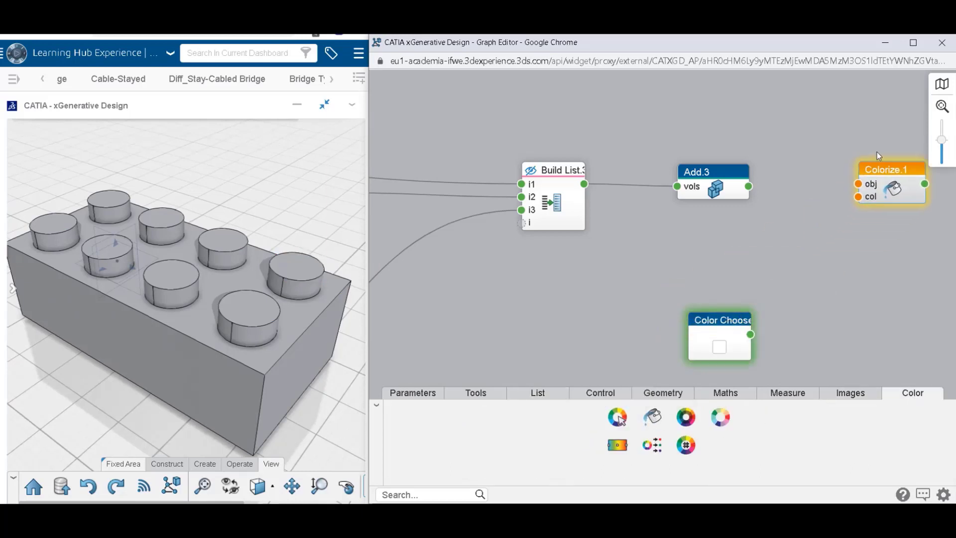
drag(742, 321, 793, 254)
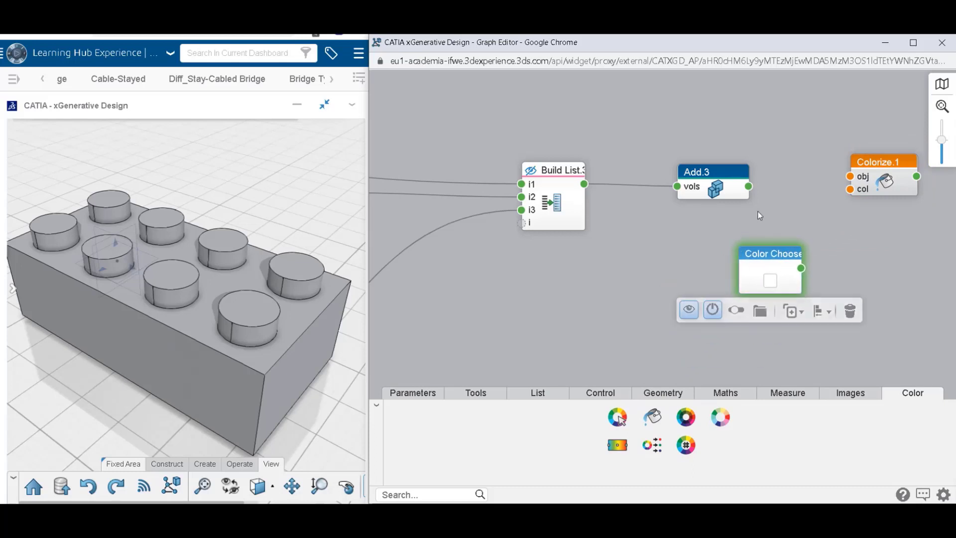
drag(749, 186, 850, 177)
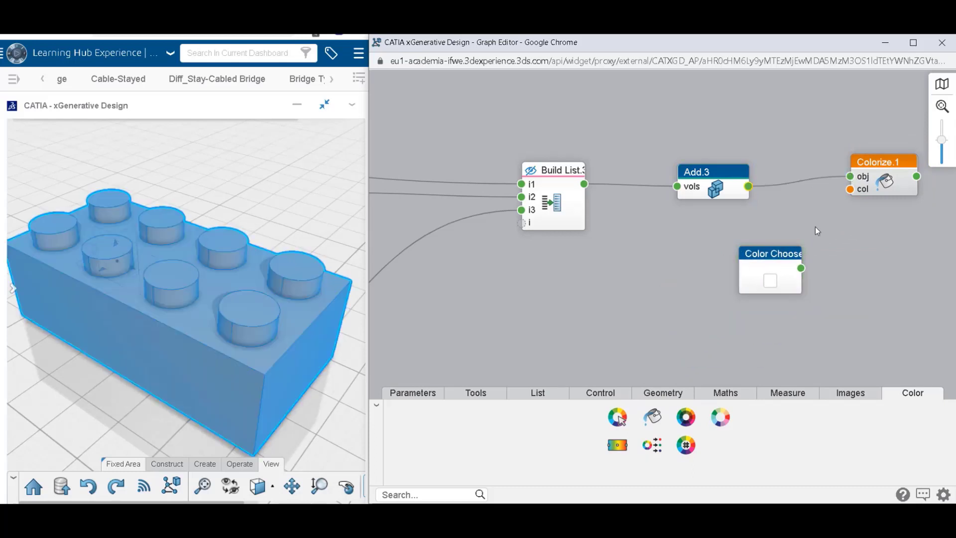
drag(801, 268, 851, 189)
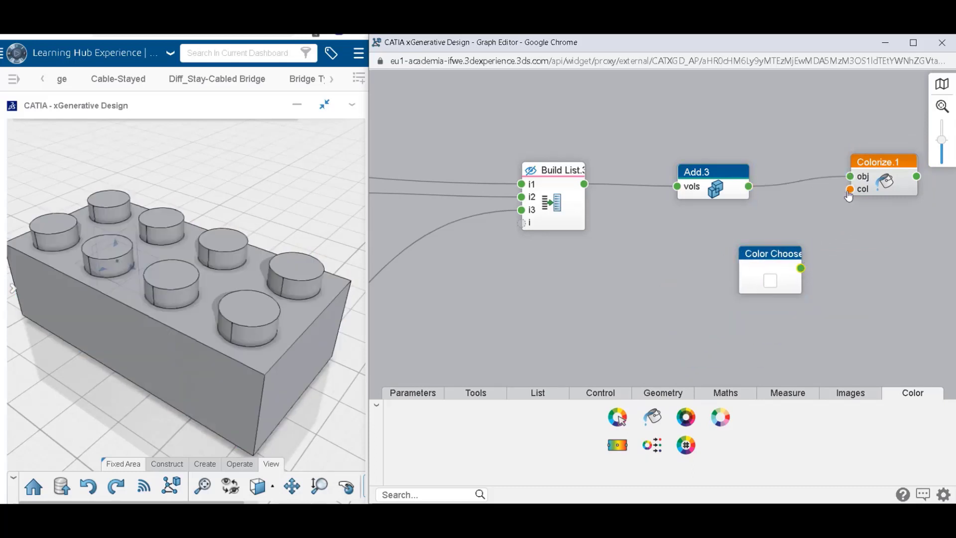
Try to colour the brick by picking a bright red in the Color Chooser node.
click(775, 281)
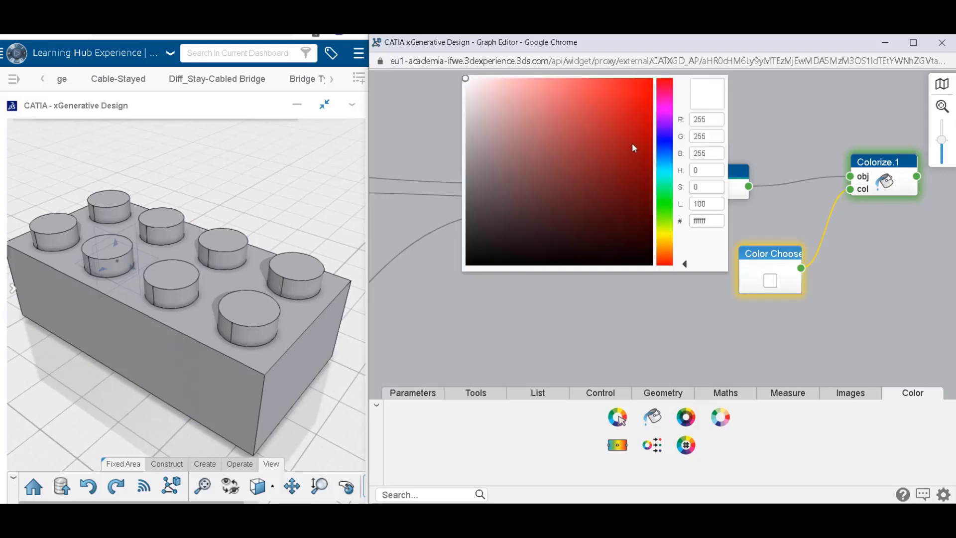
click(649, 86)
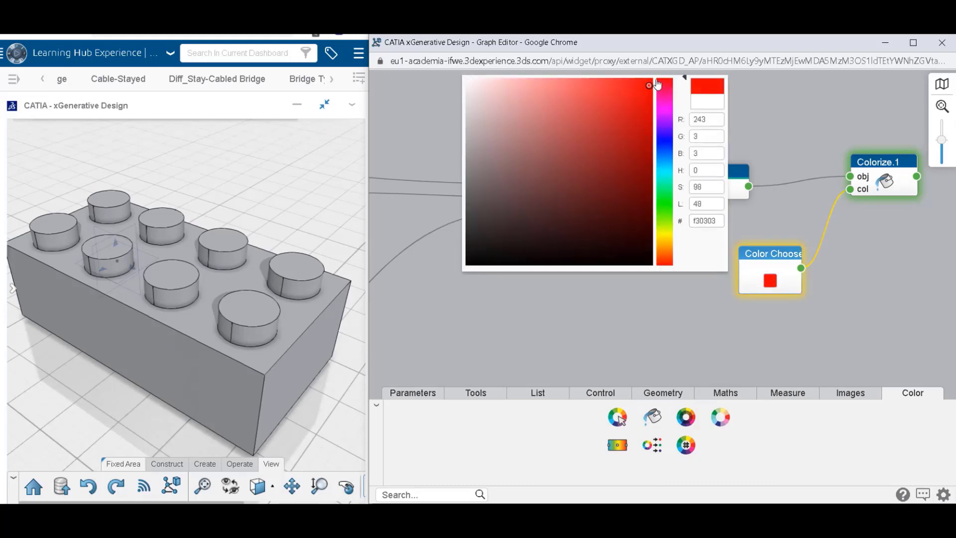
click(649, 101)
click(763, 99)
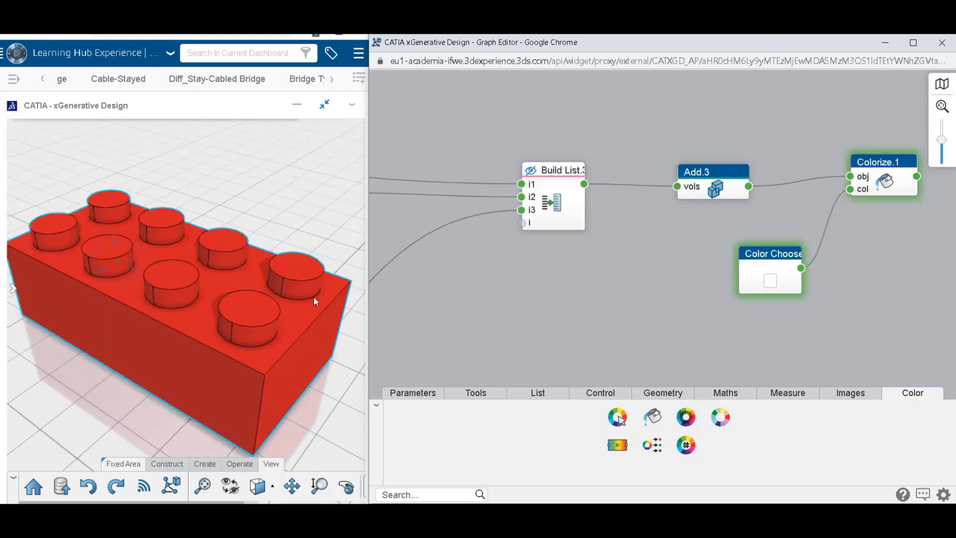
click(152, 312)
mouse_move(153, 312)
middle_down()
mouse_move(188, 306)
mouse_move(133, 324)
mouse_move(153, 320)
middle_up()
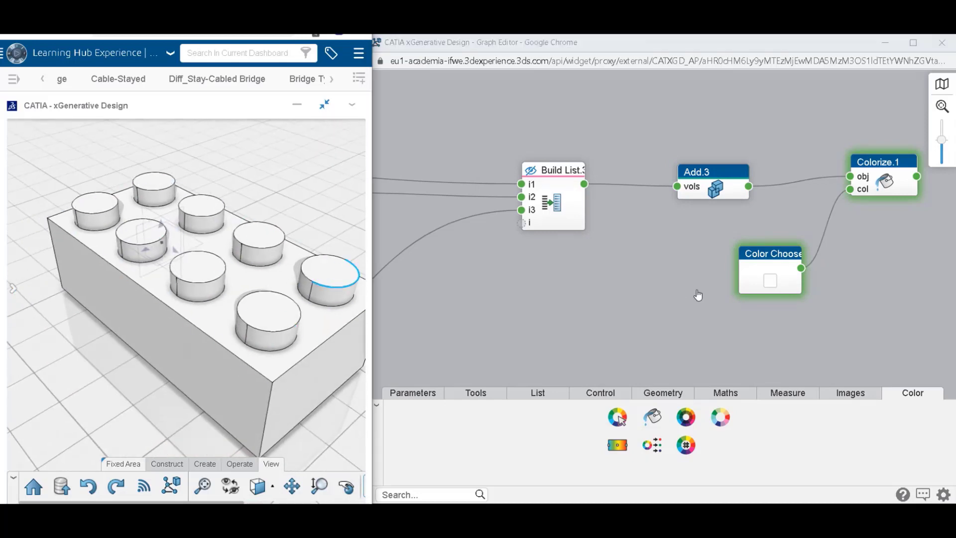
Pick red f60303 in the Color Chooser and check the chooser node's settings.
click(773, 278)
click(649, 83)
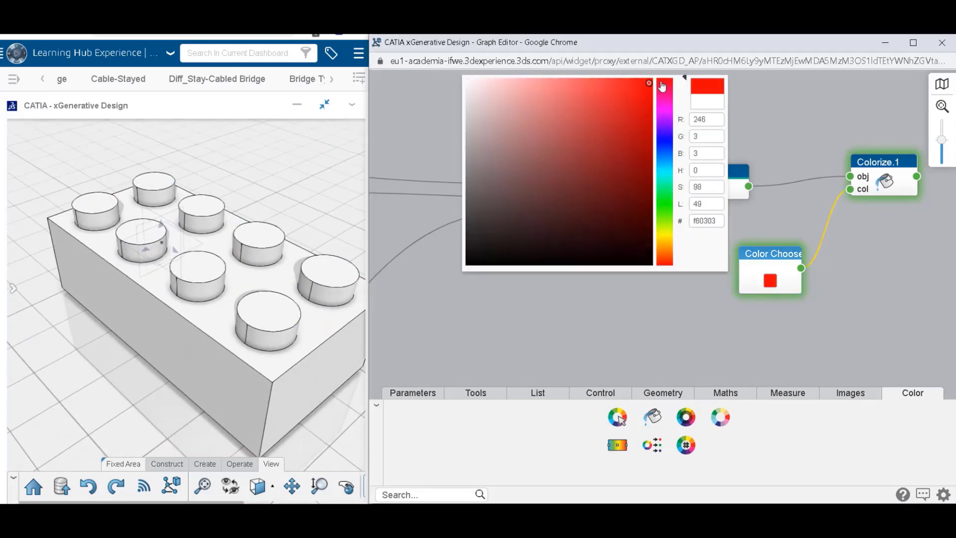
click(779, 210)
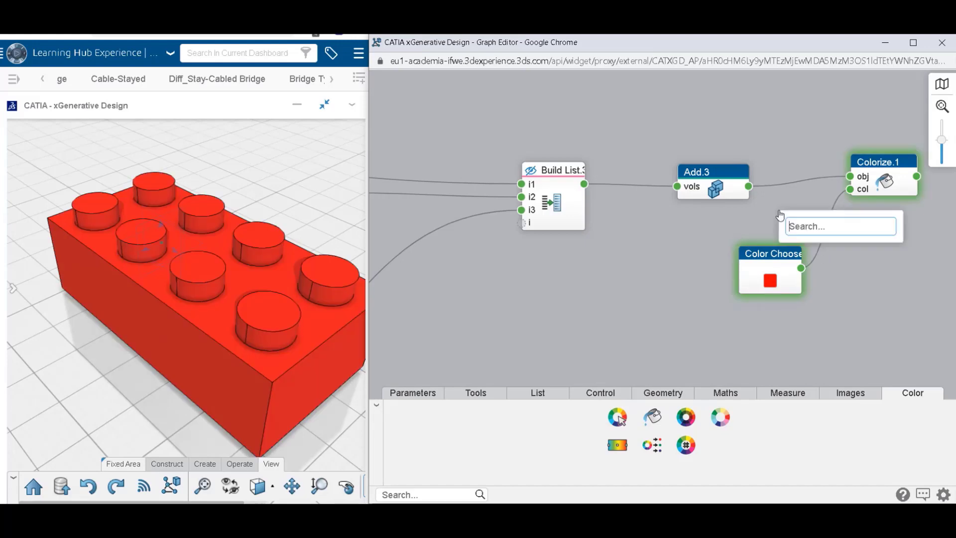
mouse_move(219, 304)
middle_down()
mouse_move(218, 329)
mouse_move(222, 303)
middle_up()
click(794, 286)
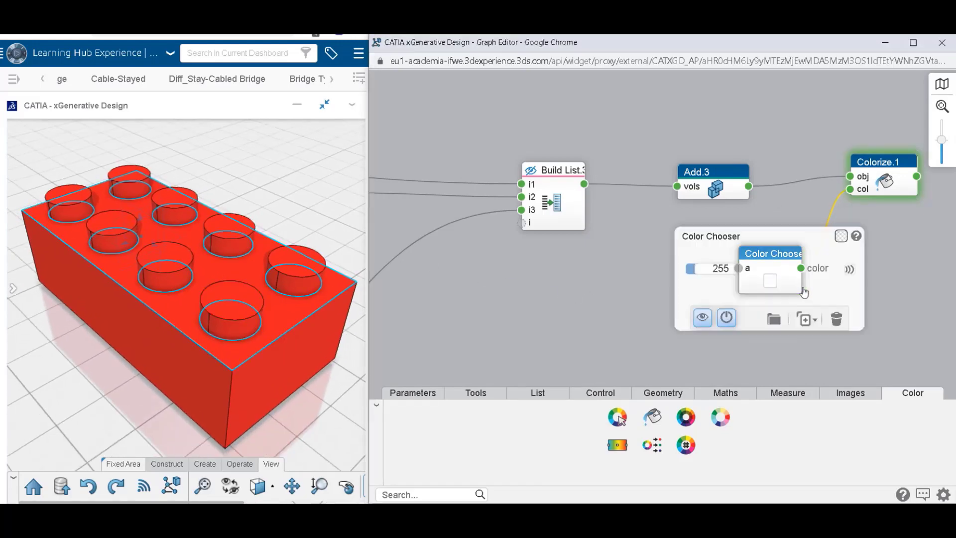
click(902, 282)
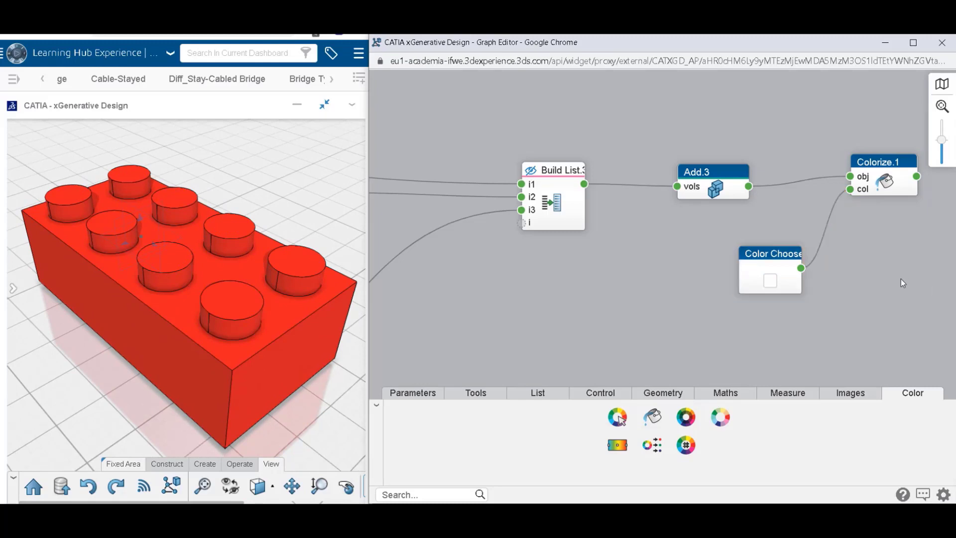
Set the Color Chooser to red fb0404 and check the coloured brick.
click(771, 282)
drag(602, 122, 647, 86)
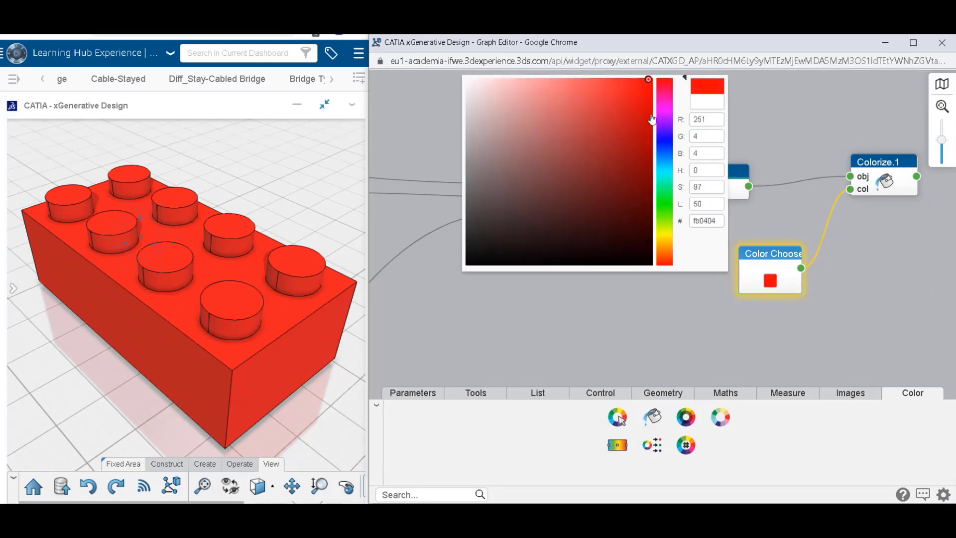
click(782, 232)
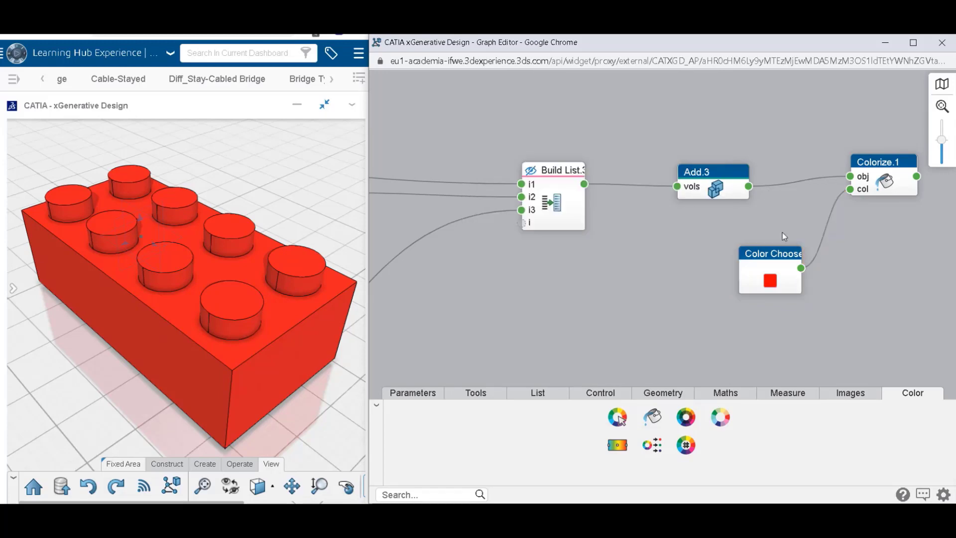
click(750, 267)
double_click(627, 290)
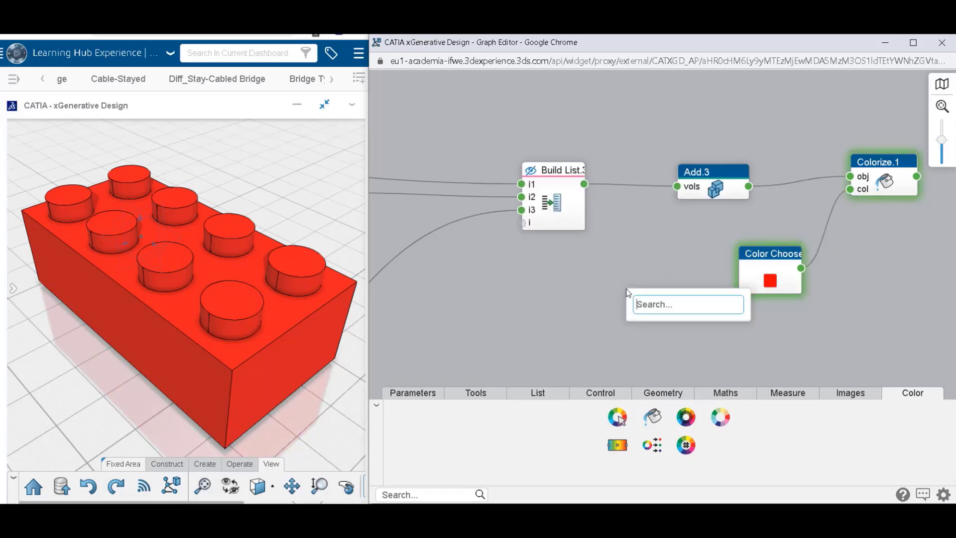
click(654, 247)
middle_drag(181, 357, 284, 287)
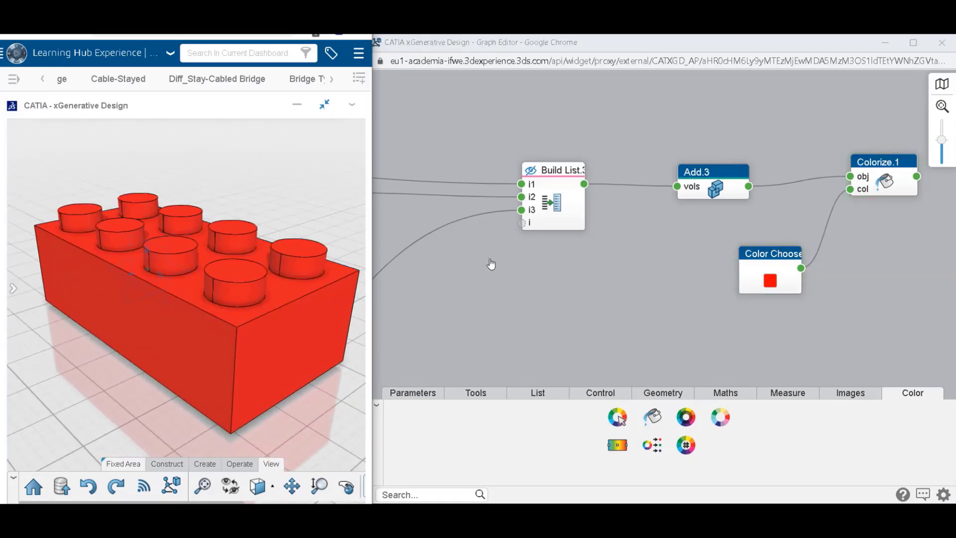
Group the Flatten, Add, Build List, Colorize and Color Chooser nodes into a new region.
scroll(843, 271, down, 8)
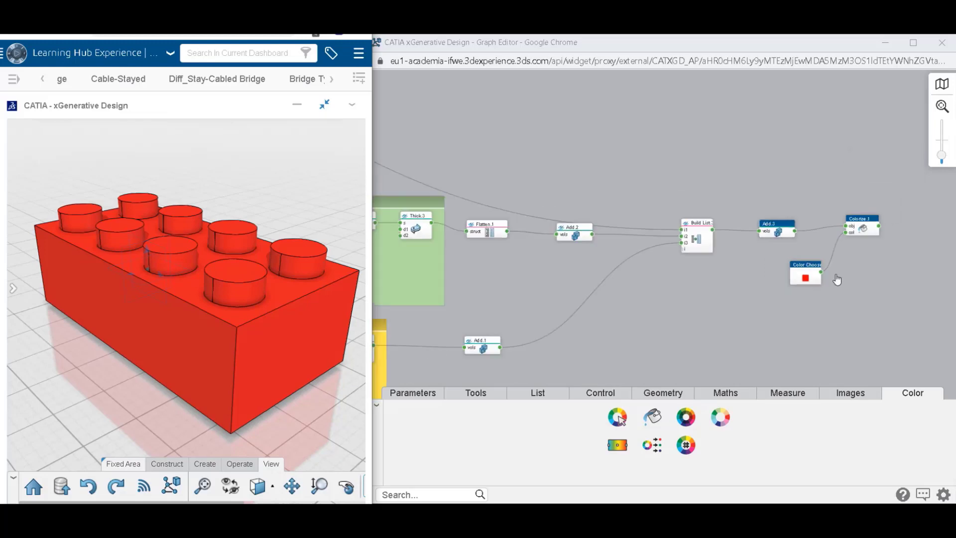
scroll(845, 268, up, 3)
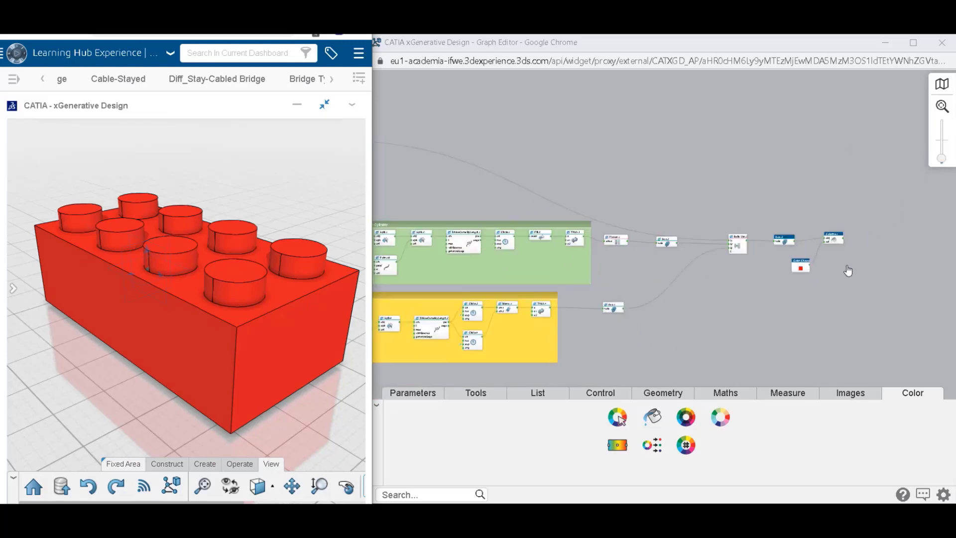
drag(532, 189, 867, 329)
click(842, 371)
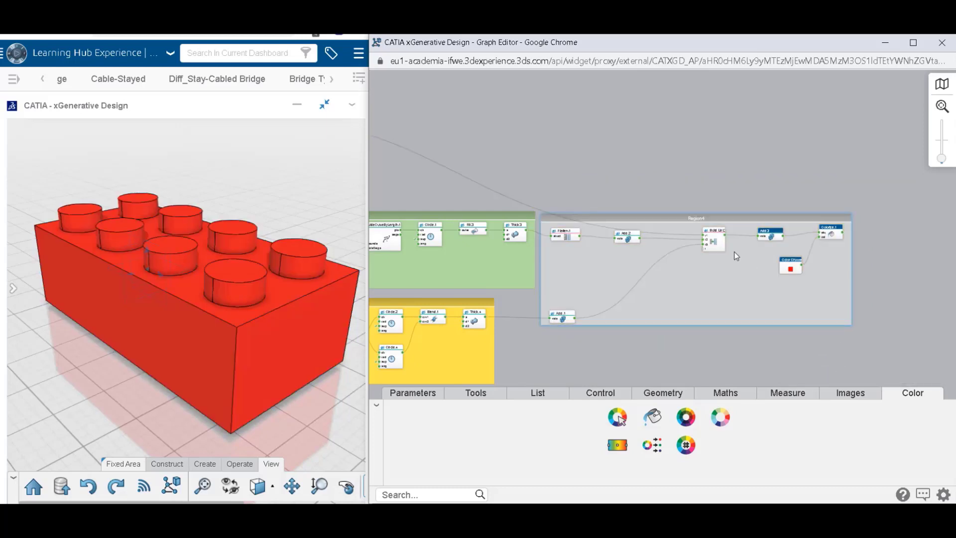
Select all nodes in the newest region and auto-arrange them into a compact layout.
drag(537, 336, 876, 214)
mouse_move(908, 252)
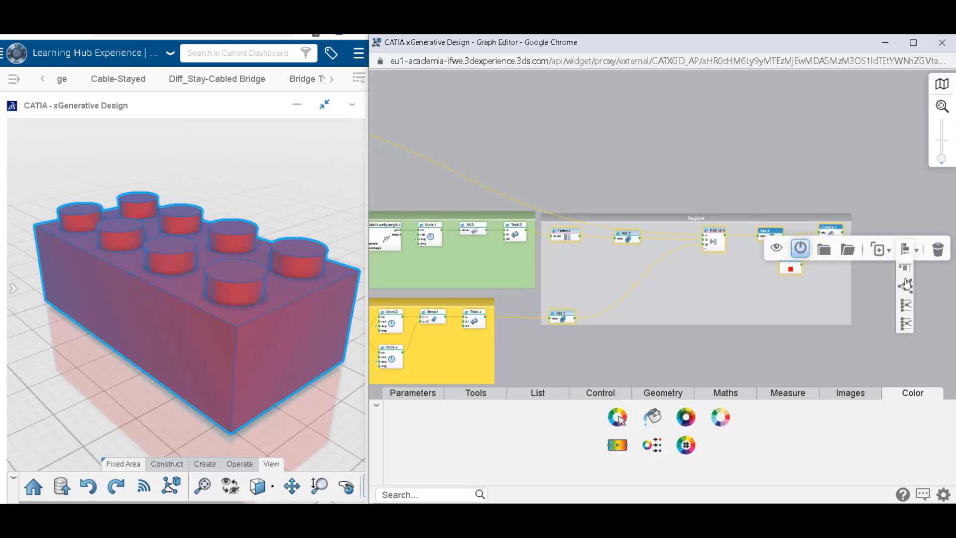
click(908, 296)
click(780, 294)
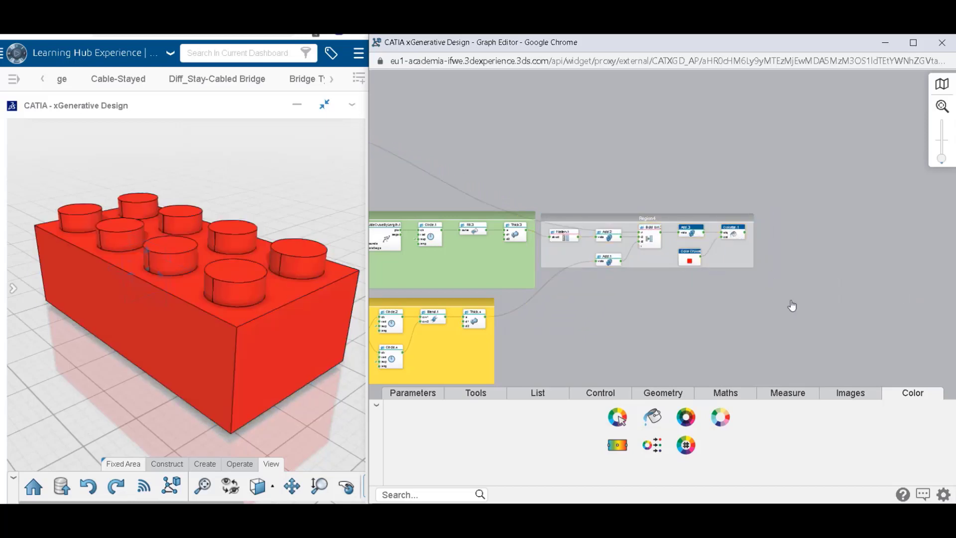
Add a Rectangular Grid point node to the empty graph area below Region4.
scroll(745, 280, up, 4)
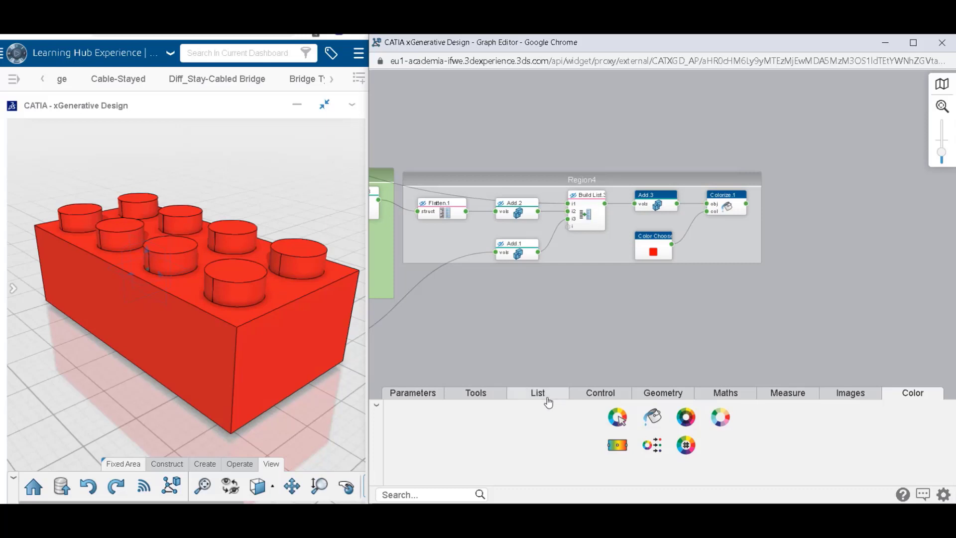
click(548, 401)
click(663, 393)
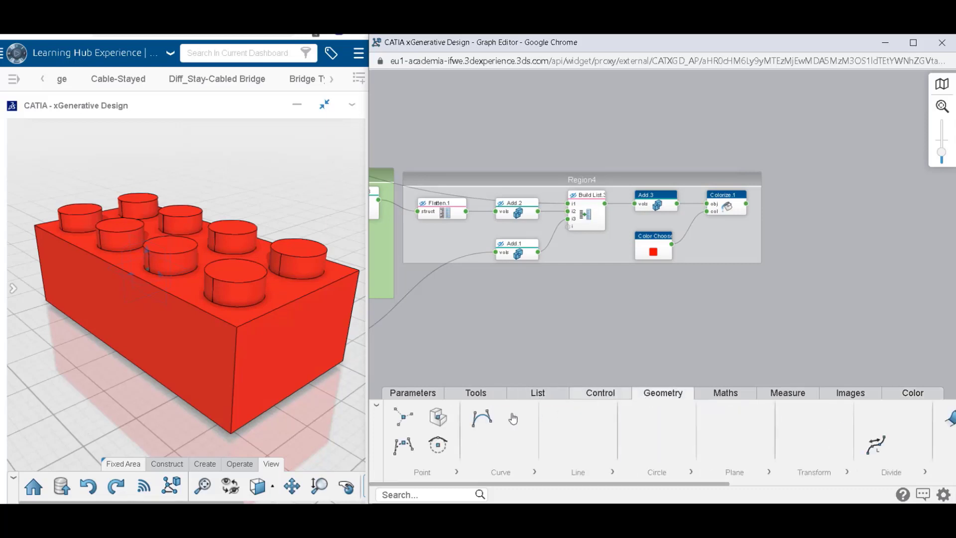
click(425, 475)
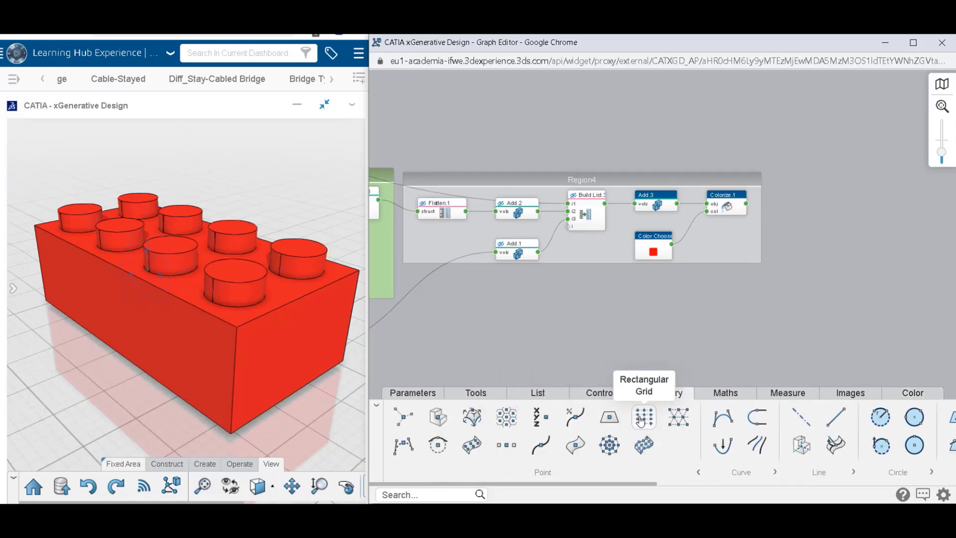
drag(641, 421, 686, 313)
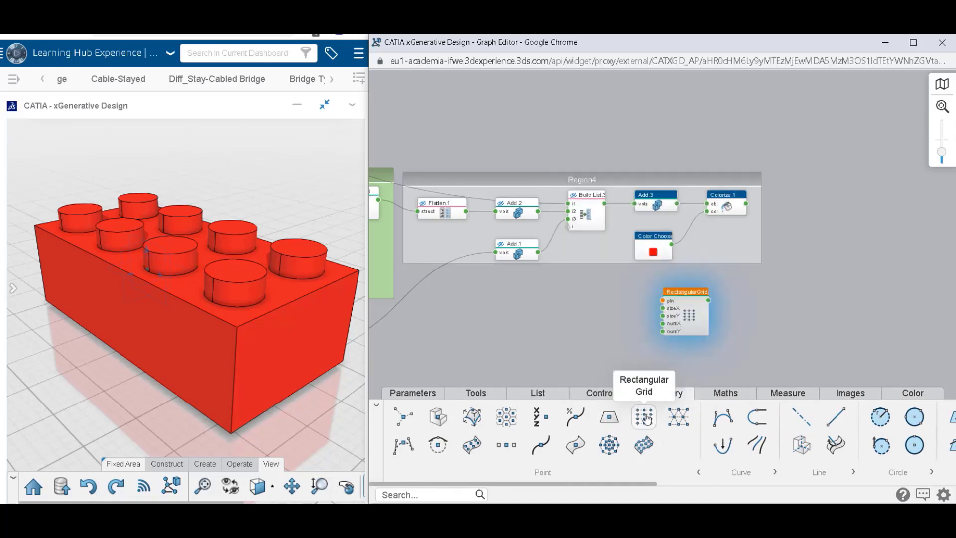
mouse_move(646, 420)
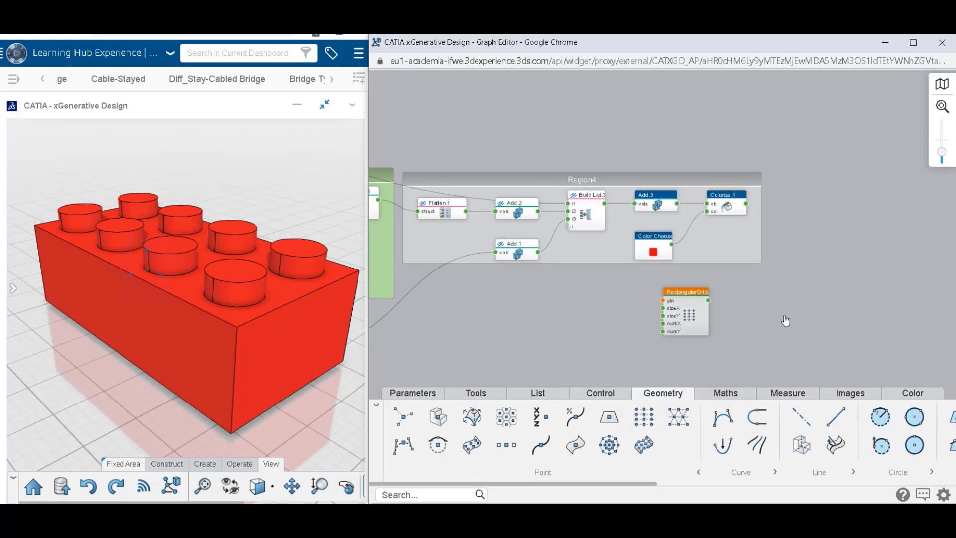
Reposition the rectangular grid node and set its pln input to the global variable References.xy.
drag(576, 316, 574, 315)
drag(686, 308, 563, 316)
click(526, 304)
scroll(527, 305, up, 5)
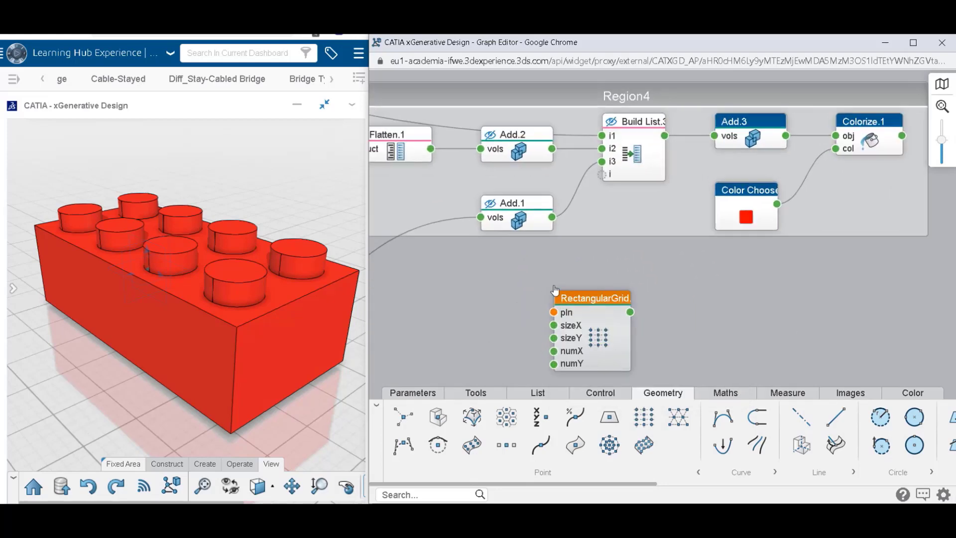
mouse_move(632, 251)
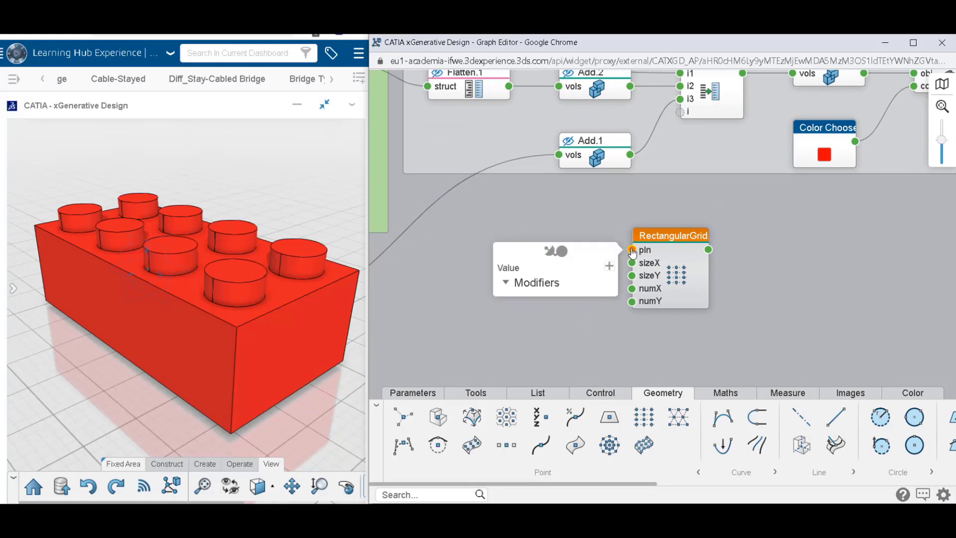
click(563, 254)
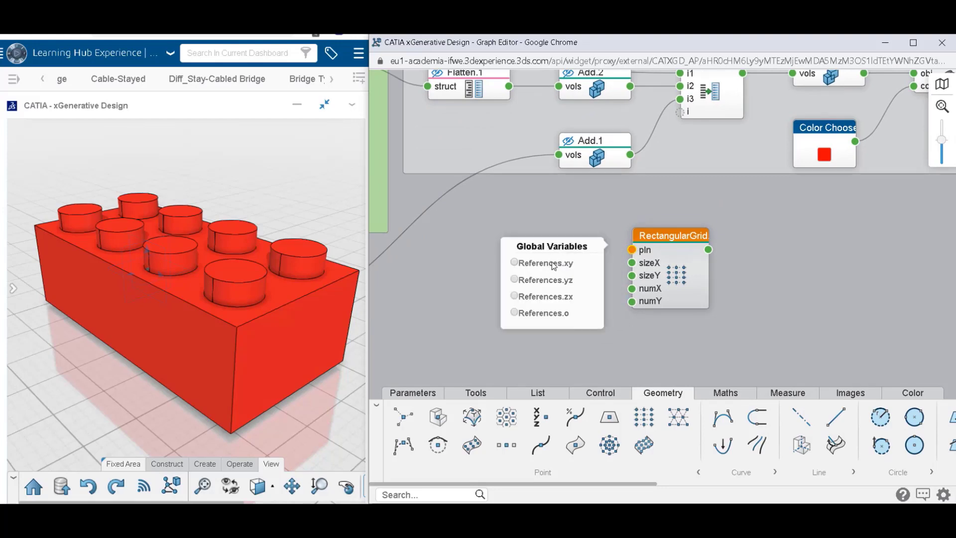
click(547, 264)
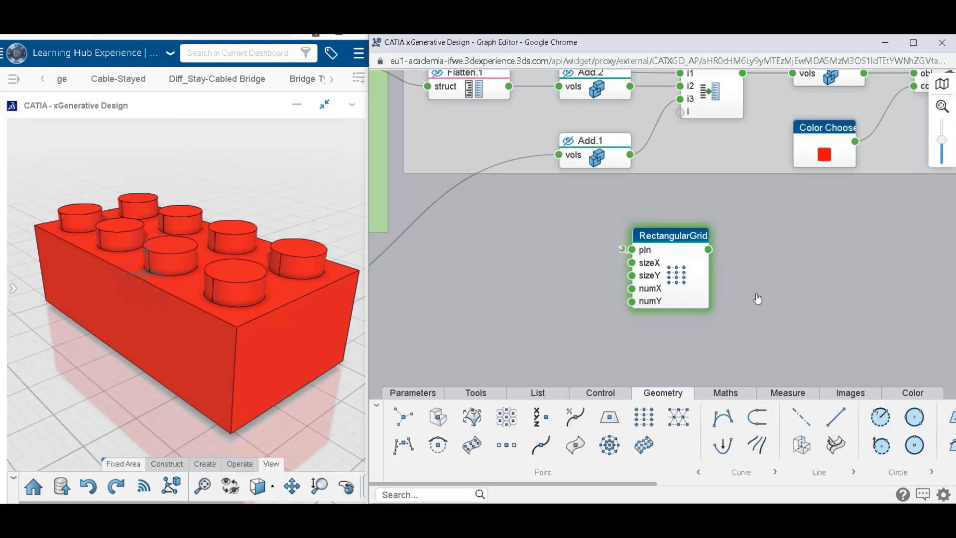
Set the rectangular grid's sizeX to 15.8 mm and sizeY to 31.9 mm.
click(670, 258)
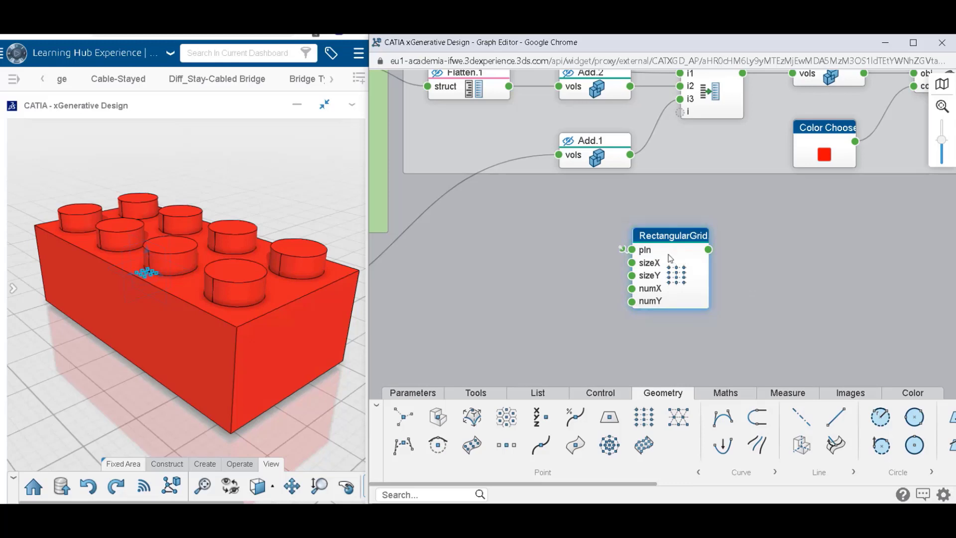
double_click(676, 259)
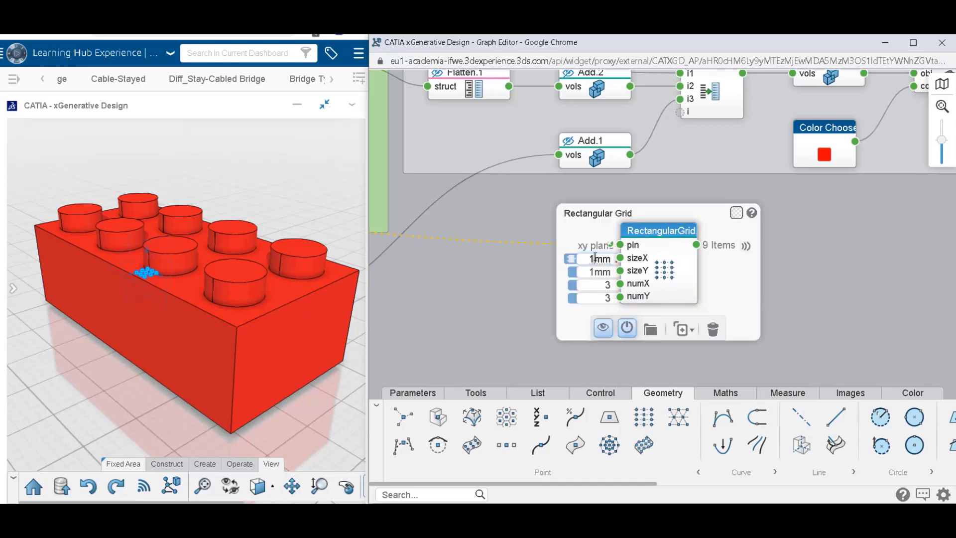
text(.8)
key(Return)
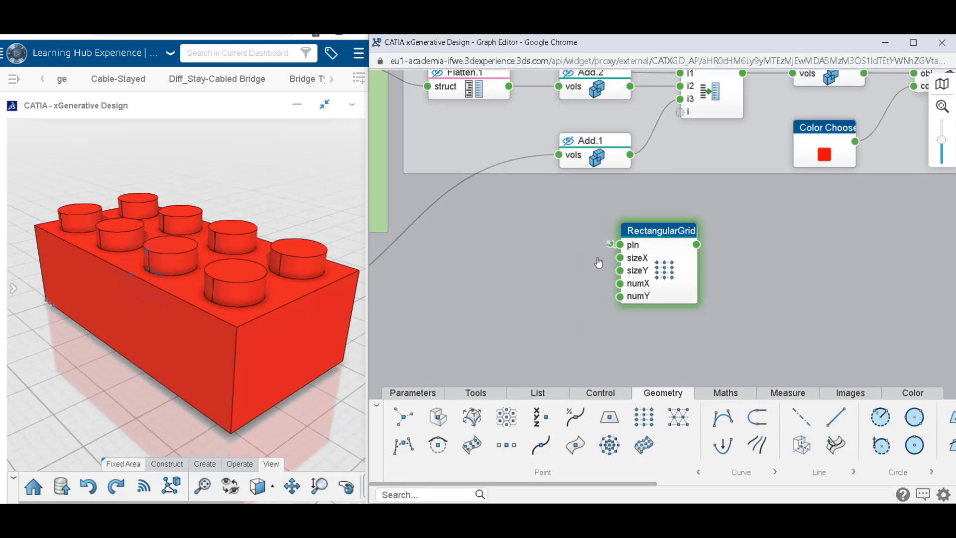
click(595, 272)
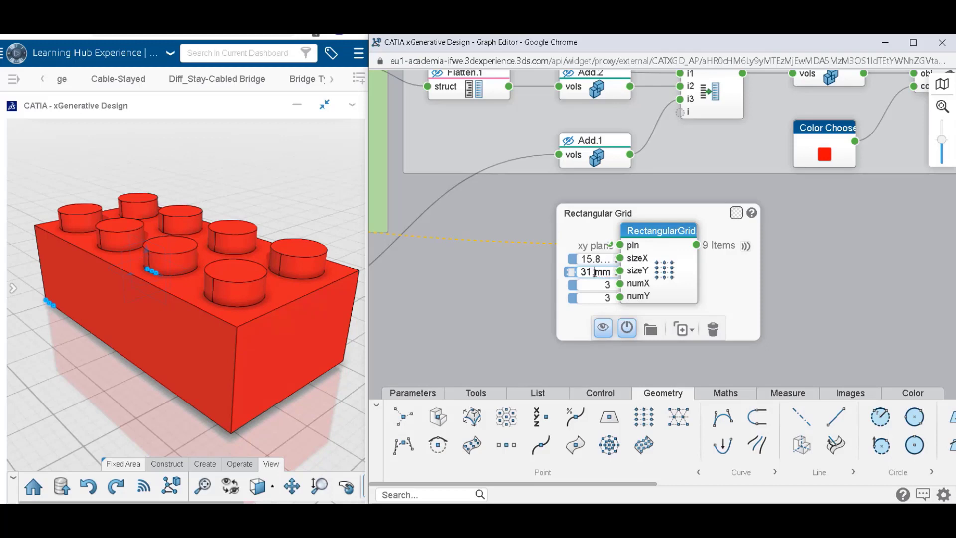
text(.9)
key(Return)
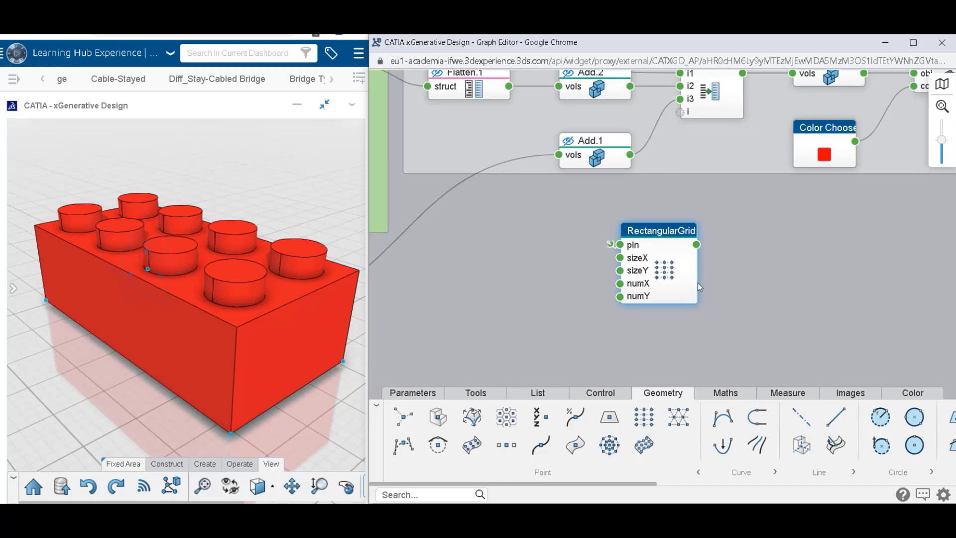
Extract the rectangular grid's numX and numY inputs into separate linked number nodes, each with the value 3.
drag(689, 283, 657, 288)
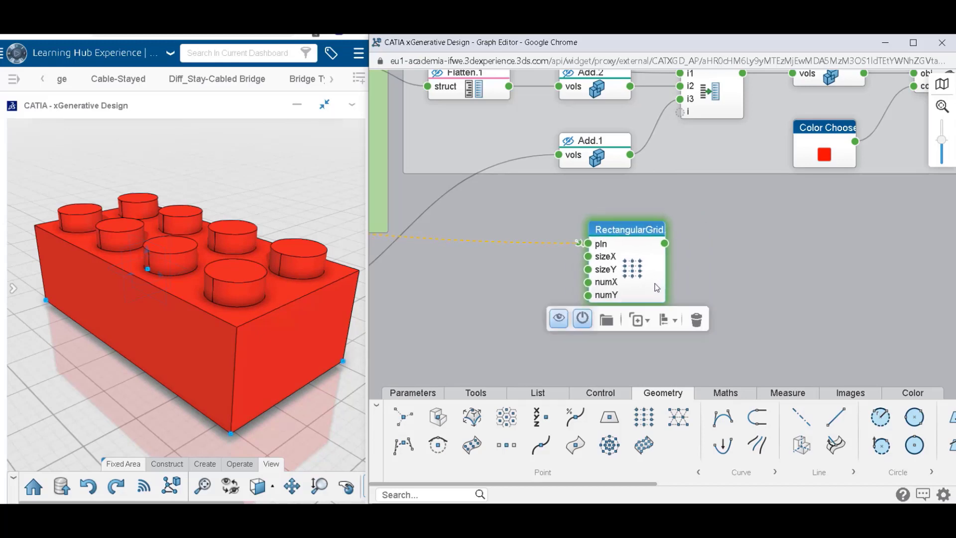
mouse_move(650, 287)
drag(540, 284, 402, 274)
drag(534, 295, 409, 347)
middle_drag(653, 365, 811, 283)
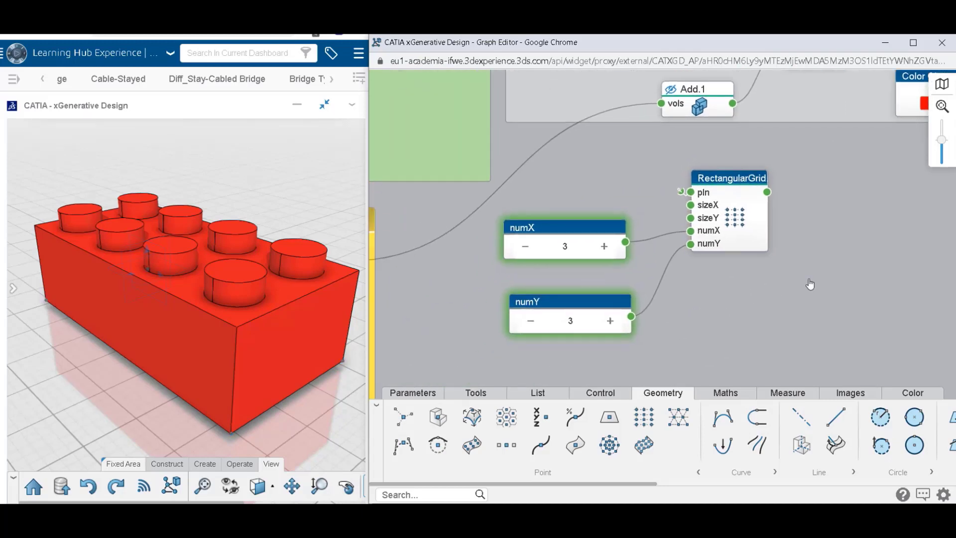
Hide the Colorize.1 and Add.3 results to leave only the grid points, and shift the rectangular grid node slightly.
scroll(810, 284, down, 2)
scroll(89, 244, down, 4)
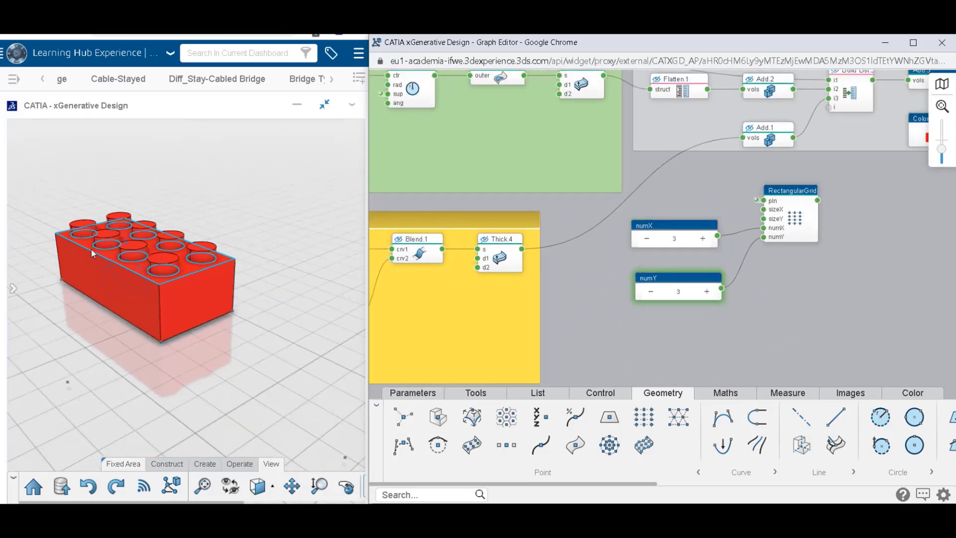
middle_drag(91, 249, 136, 234)
scroll(136, 234, down, 2)
middle_drag(183, 200, 177, 290)
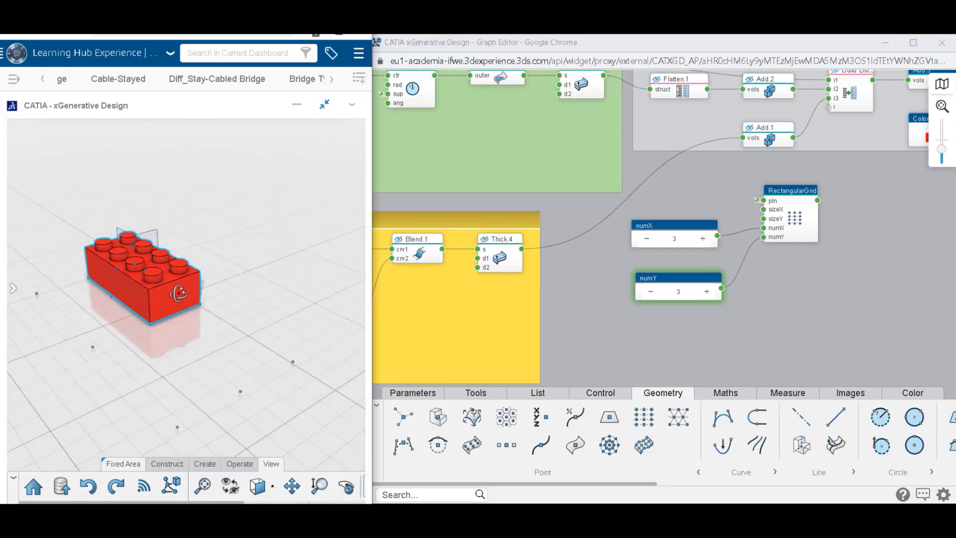
scroll(174, 287, down, 3)
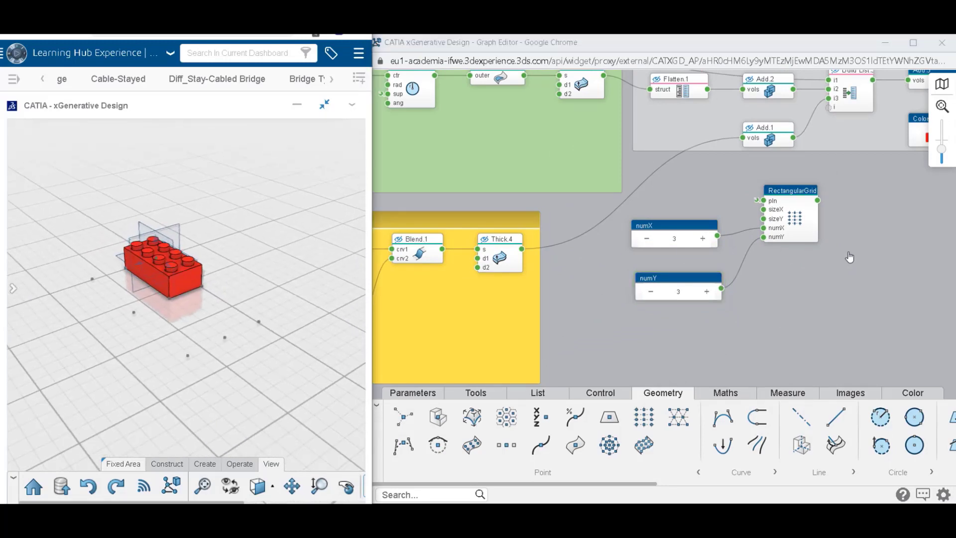
middle_drag(850, 256, 641, 346)
mouse_move(809, 177)
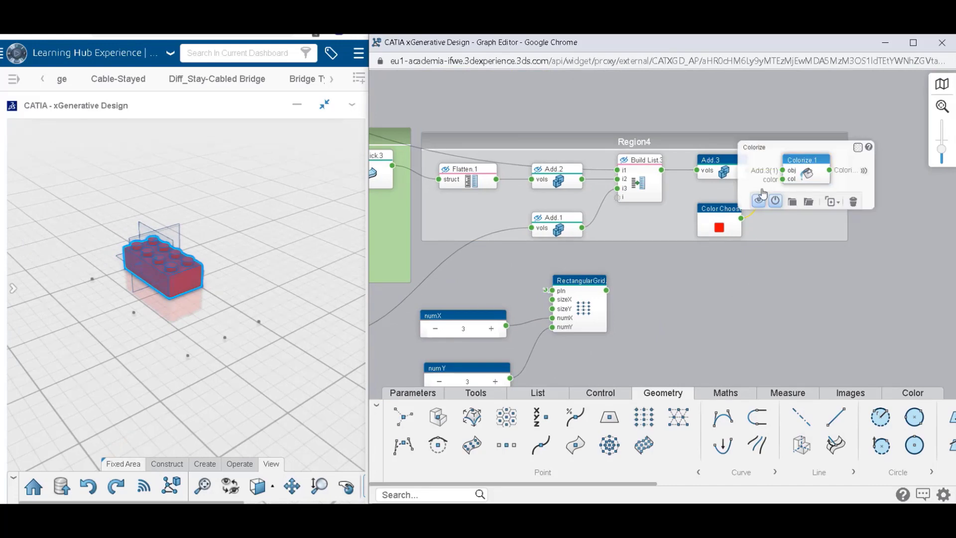
click(776, 201)
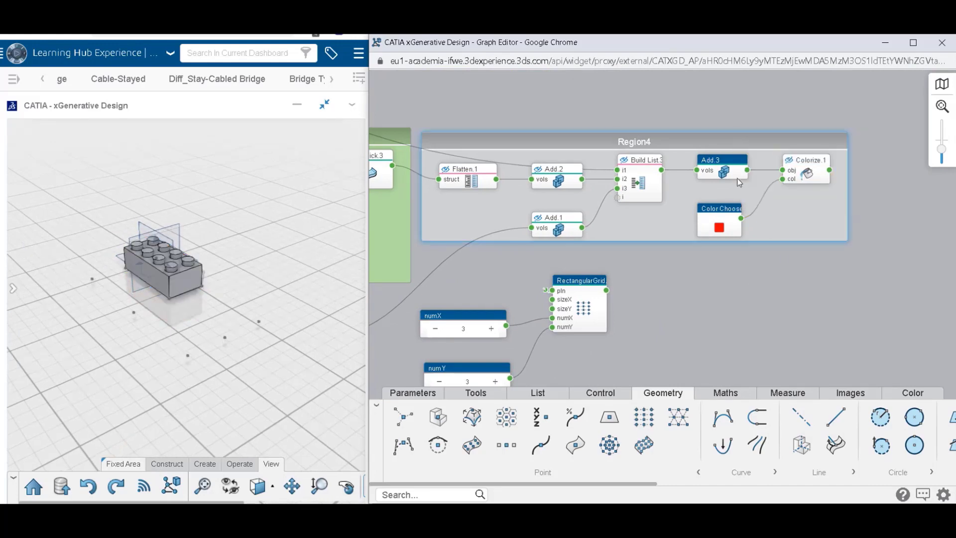
mouse_move(717, 169)
click(676, 200)
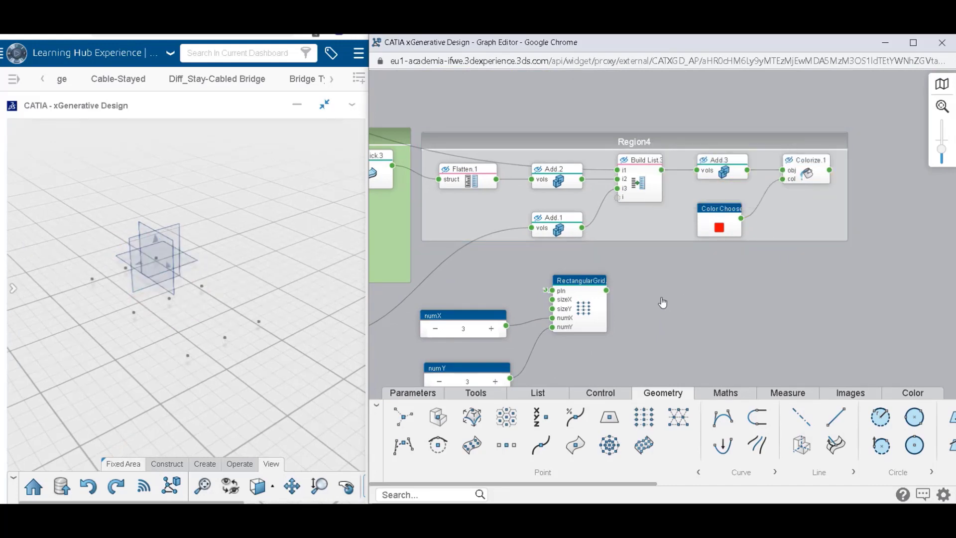
middle_drag(662, 303, 784, 214)
drag(712, 218, 737, 230)
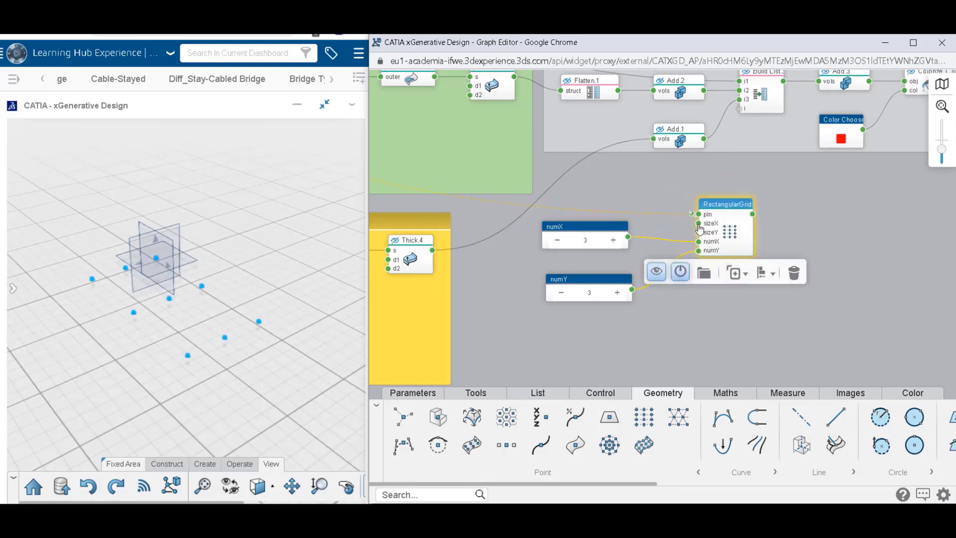
Test the point grid by raising numX to 5 and numY to 4, and return both to 3.
click(614, 240)
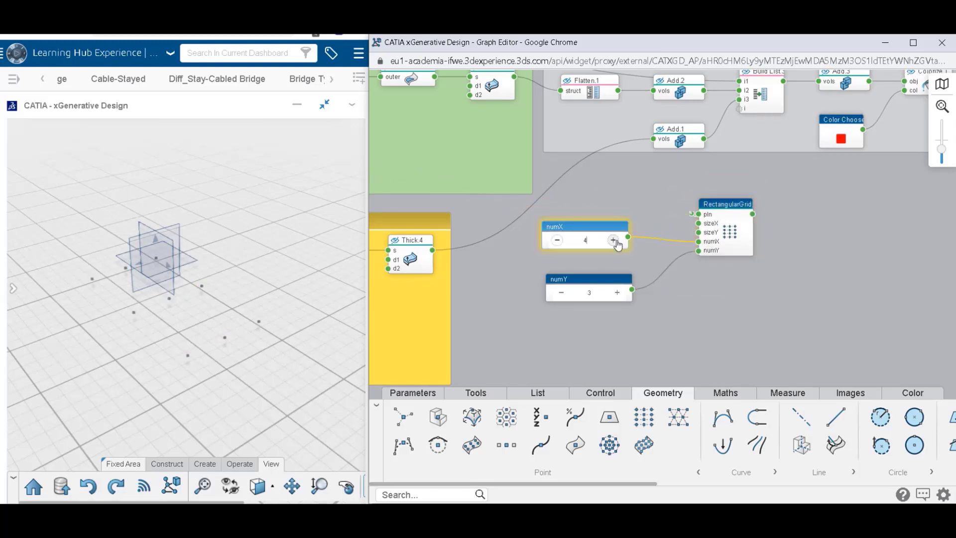
click(617, 293)
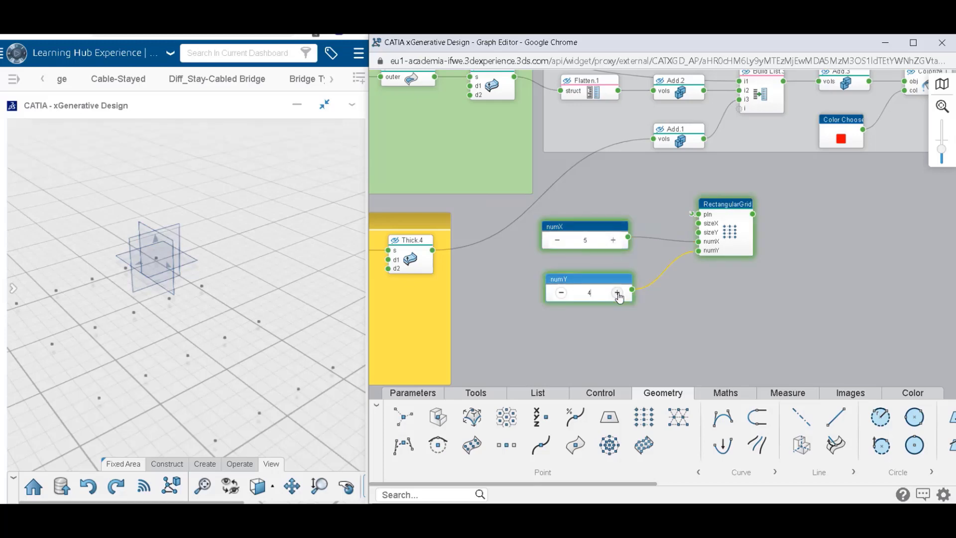
click(558, 241)
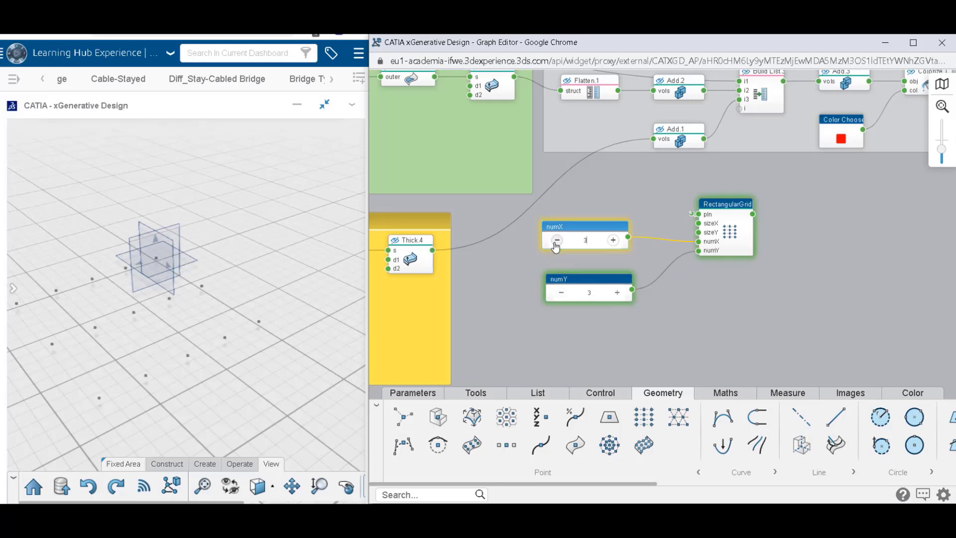
click(557, 241)
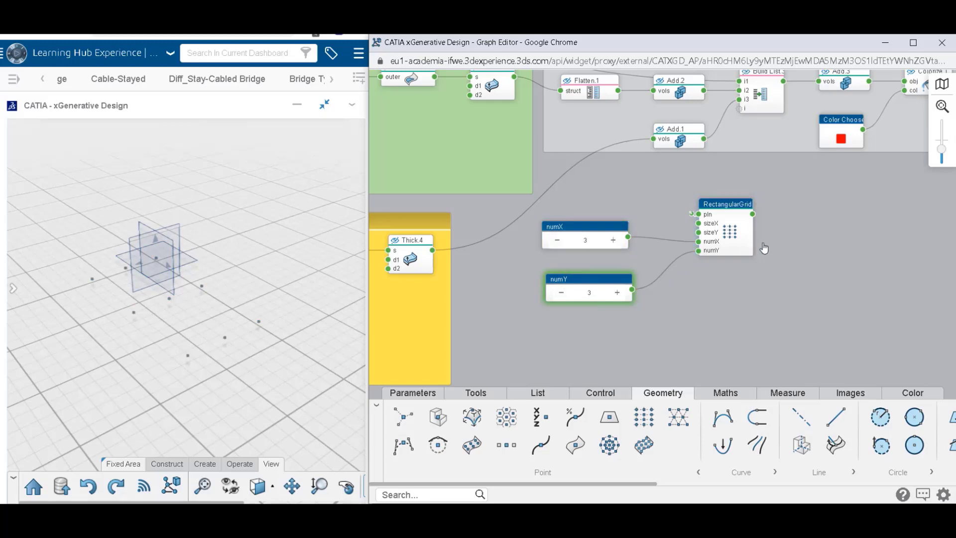
click(732, 230)
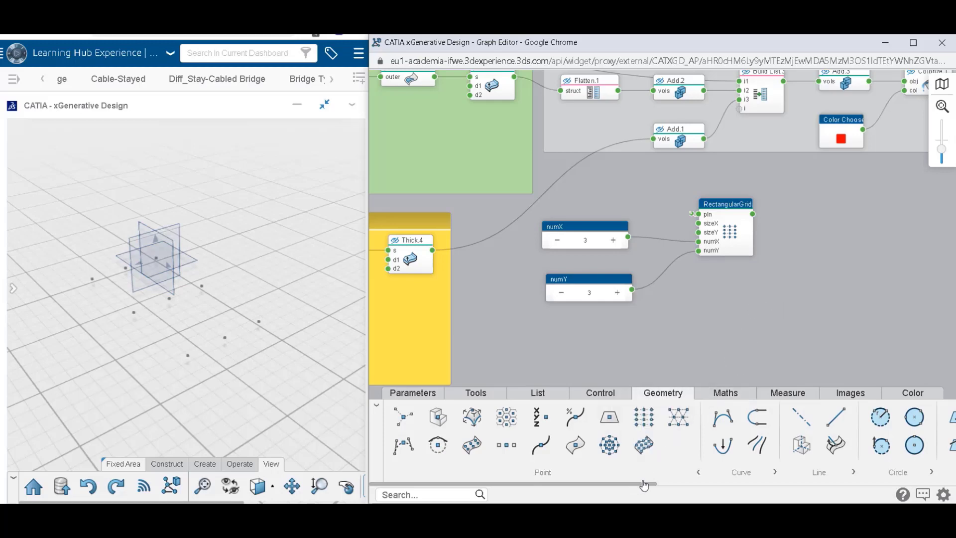
Add a Translate node with two point inputs beside the rectangular grid, and duplicate the grid node below the original.
click(598, 473)
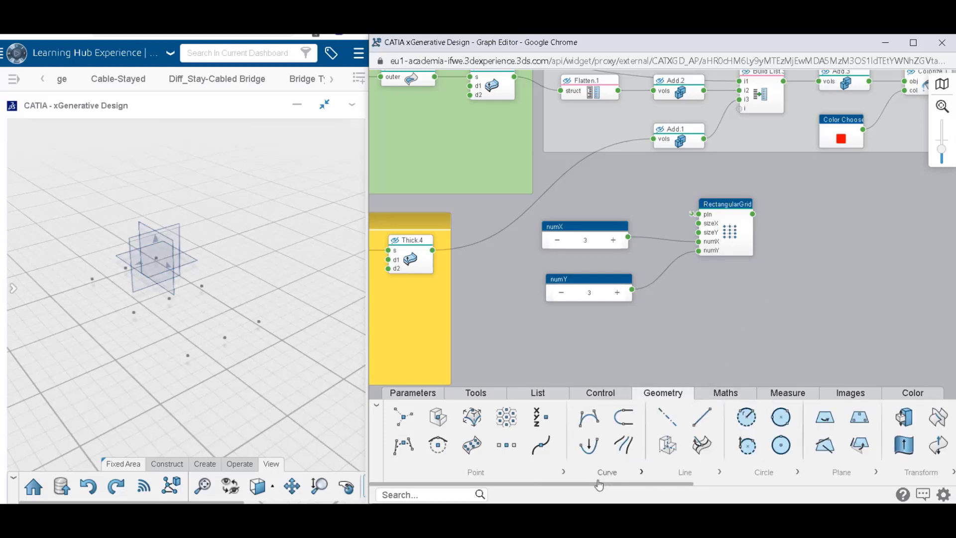
drag(608, 485, 619, 486)
click(798, 473)
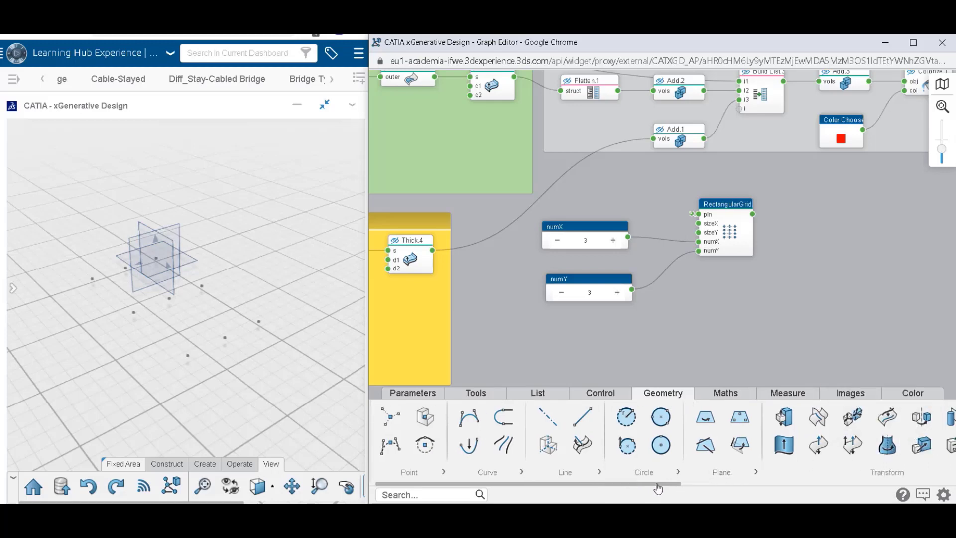
drag(671, 485, 775, 478)
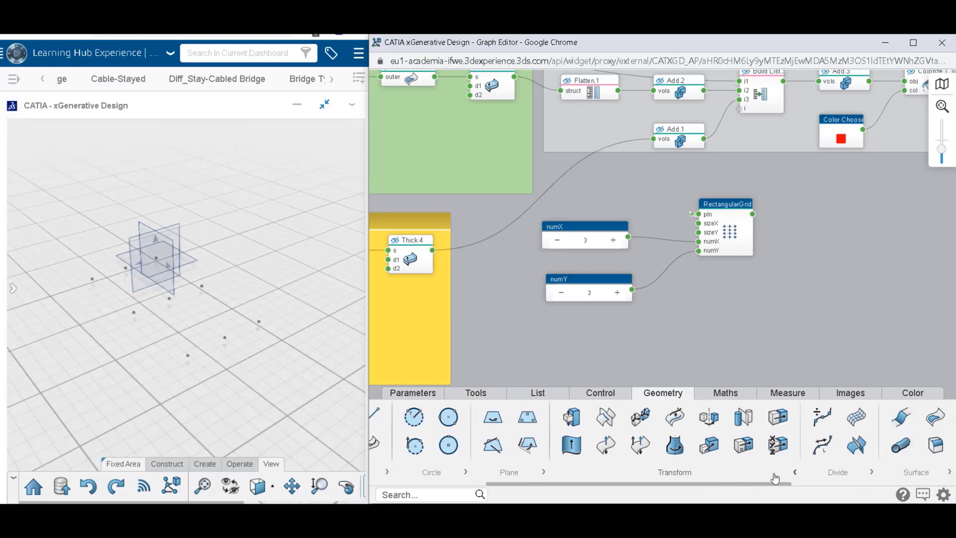
drag(743, 445, 846, 256)
click(769, 313)
mouse_move(737, 254)
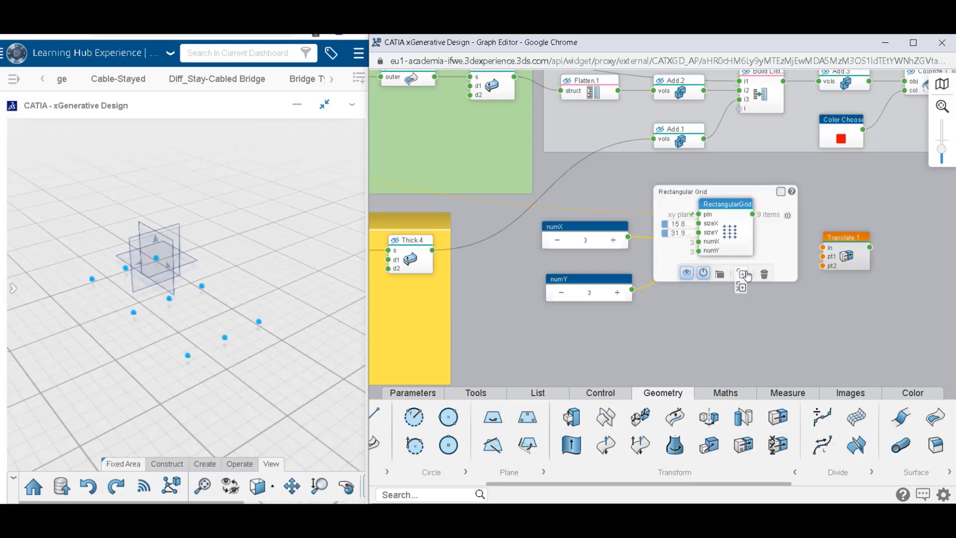
click(745, 274)
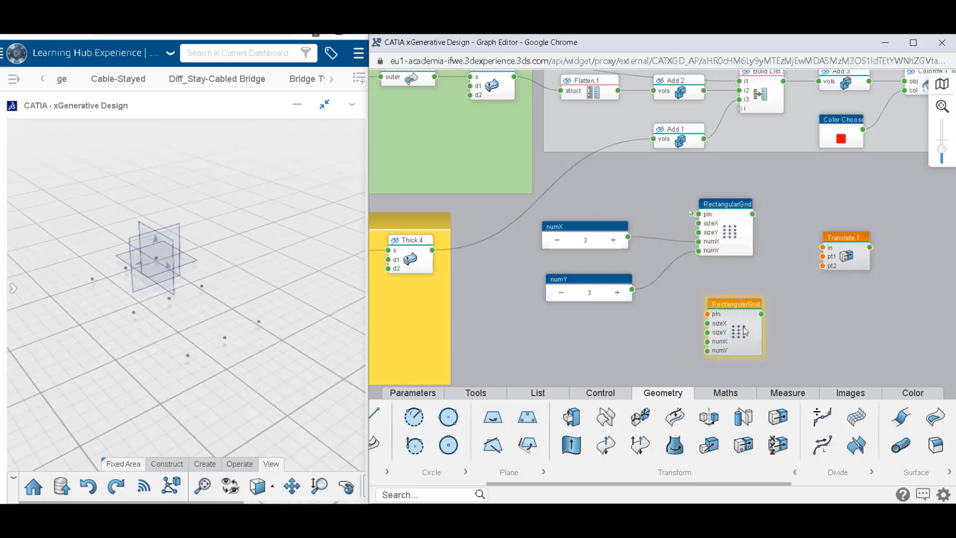
Assign the global zx reference plane to the duplicated rectangular grid's plane input.
click(707, 318)
click(639, 319)
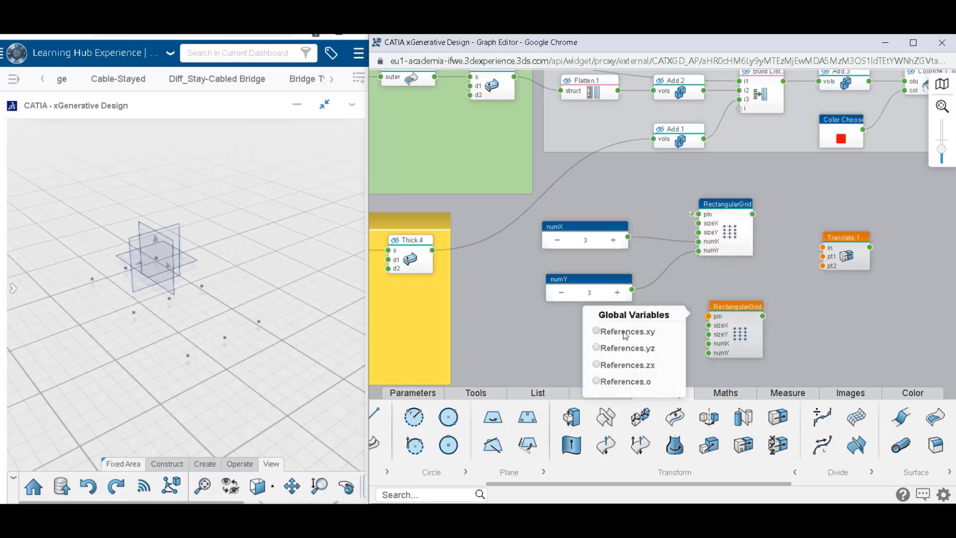
click(625, 333)
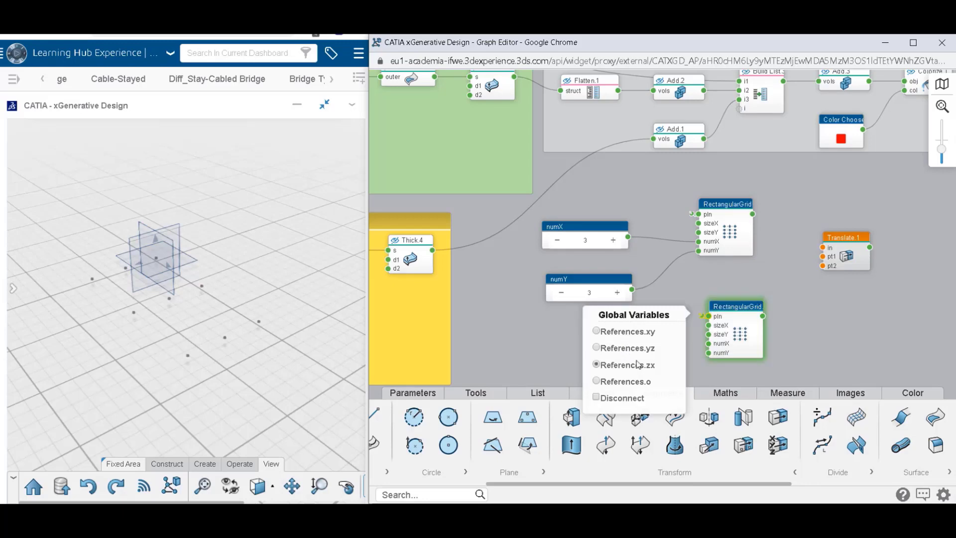
click(873, 375)
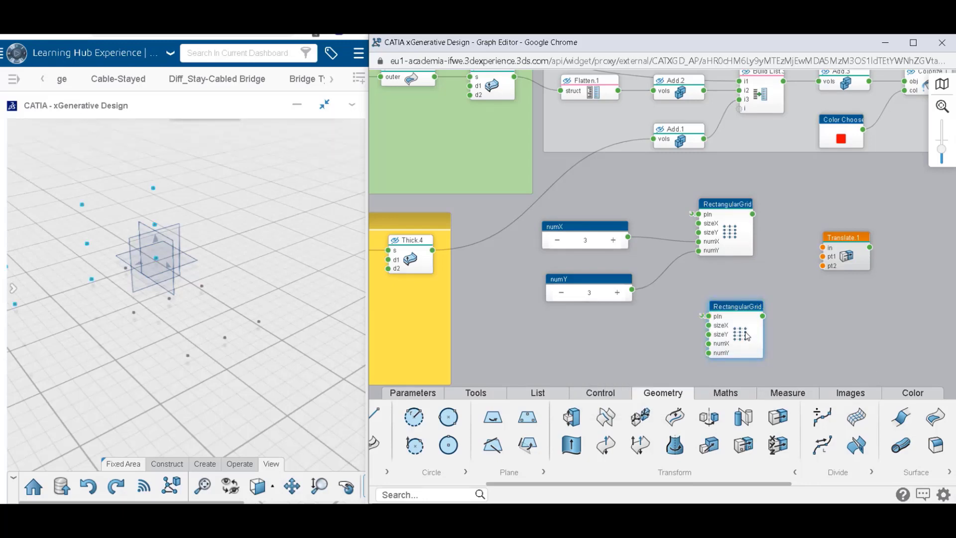
Set the duplicated rectangular grid's sizeY to 0 mm and its sizeX to 9.6 mm.
mouse_move(747, 336)
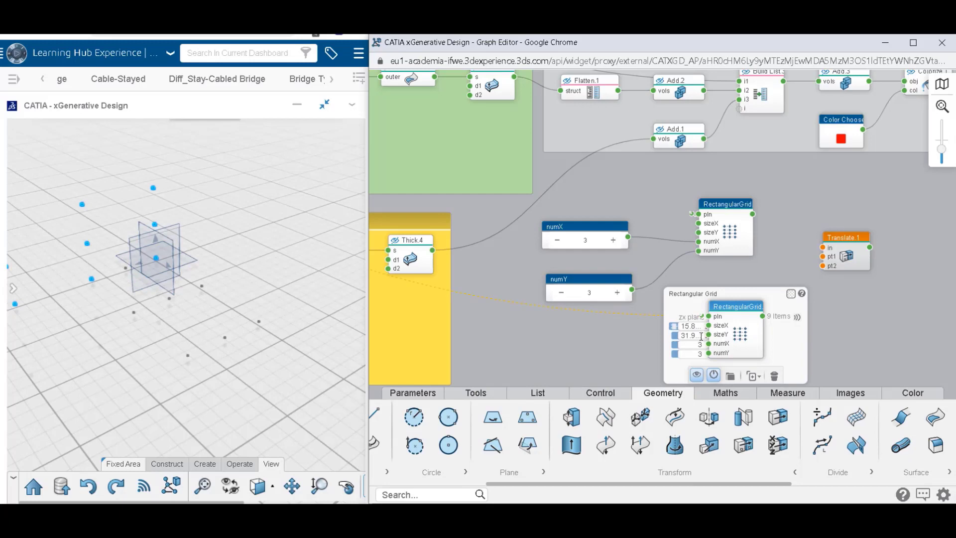
click(682, 337)
text(0m)
key(Return)
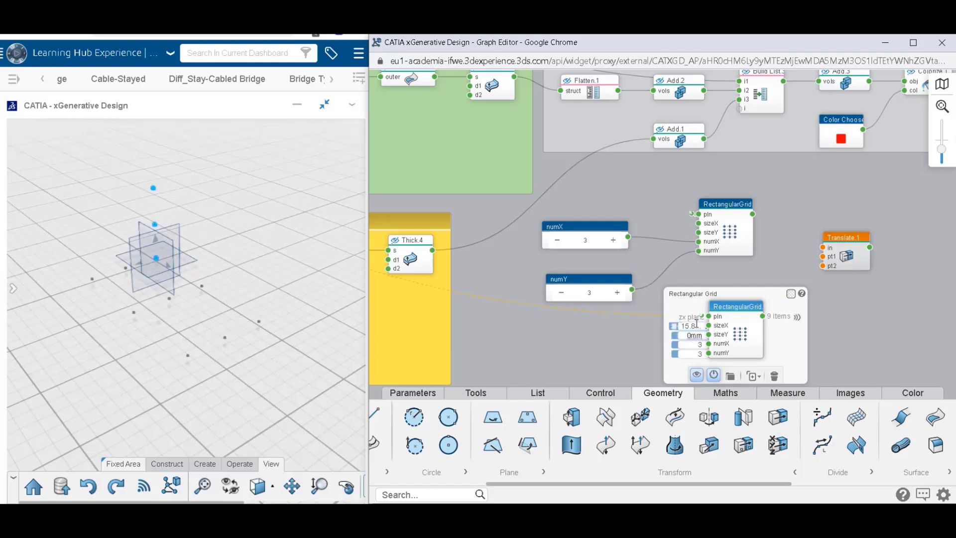
click(683, 326)
drag(692, 325, 670, 326)
text(9)
key(Return)
click(642, 362)
Extract the second grid's numX input into a linked number node and line it up below the numY node.
mouse_move(737, 340)
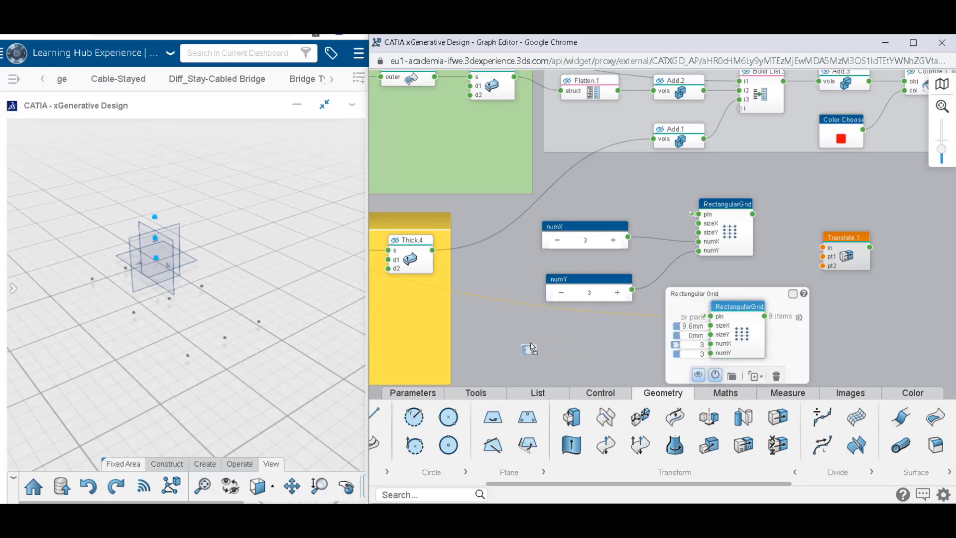
drag(533, 344, 608, 344)
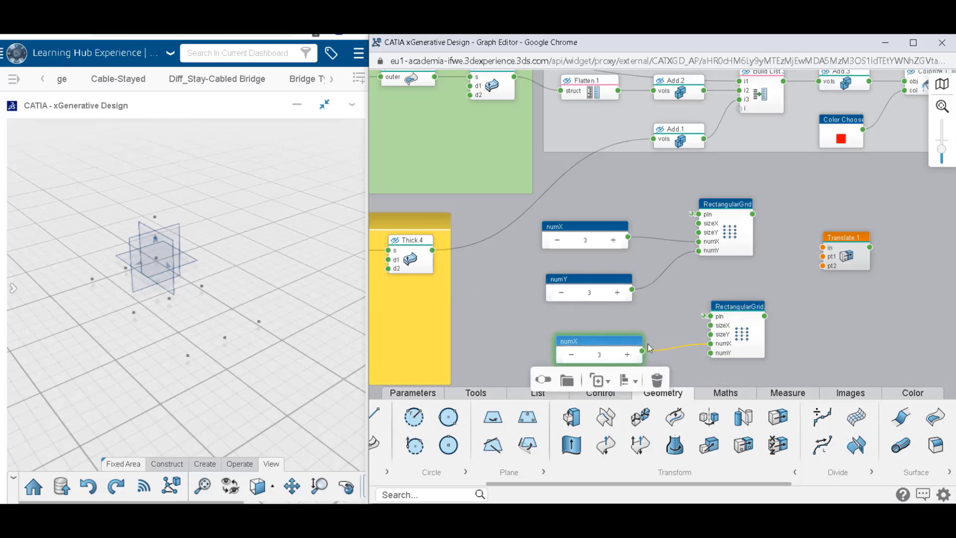
mouse_move(736, 346)
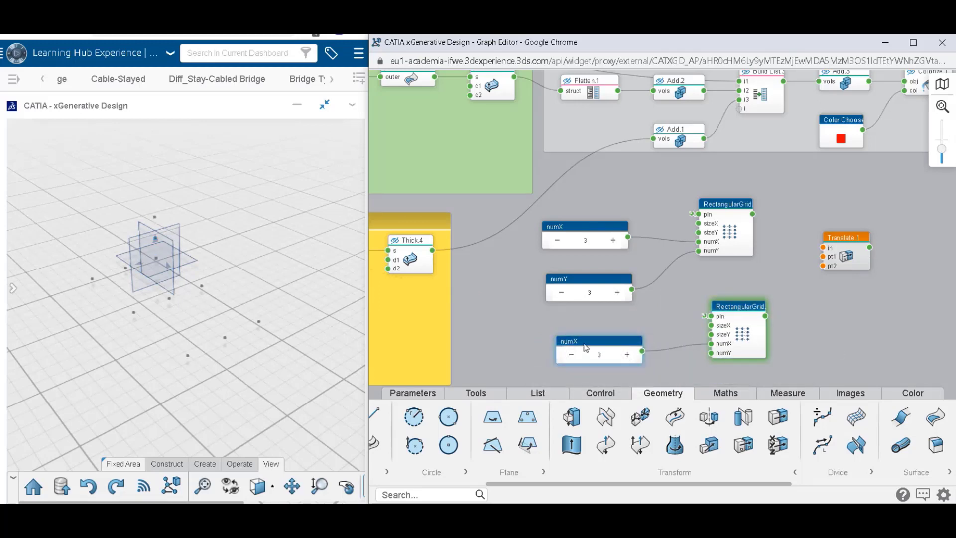
drag(586, 347, 577, 335)
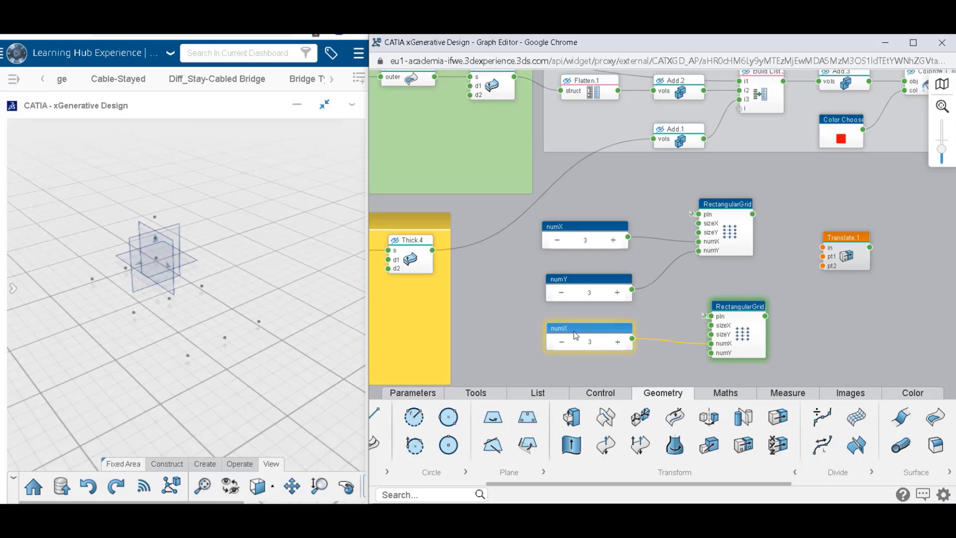
Rename the first grid's numX and numY number nodes to X Number and Y Number.
double_click(561, 227)
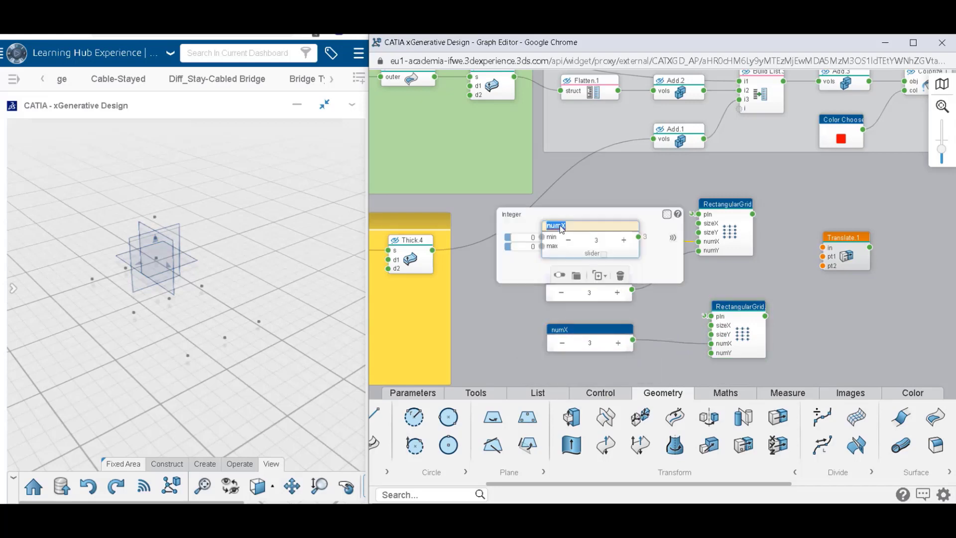
text(X Number)
key(Return)
click(529, 315)
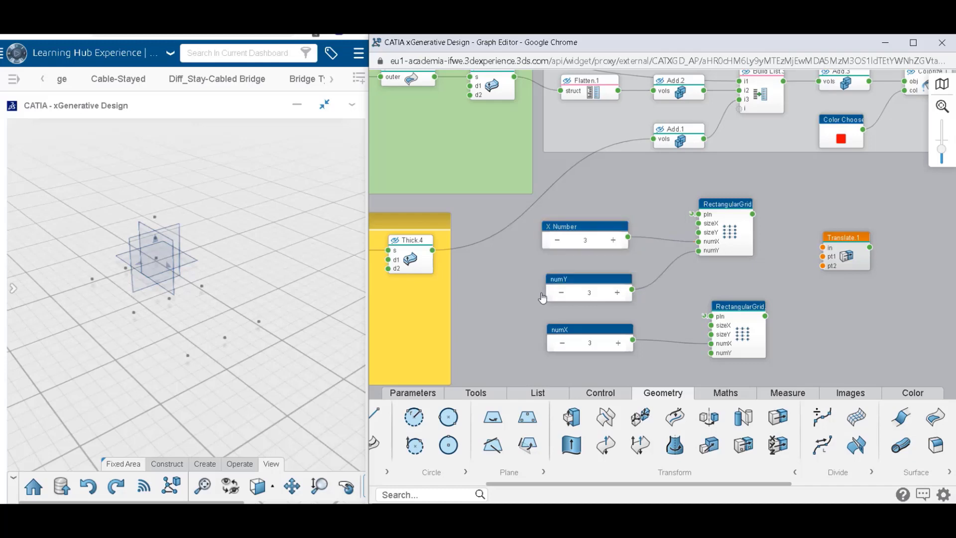
click(561, 282)
double_click(561, 278)
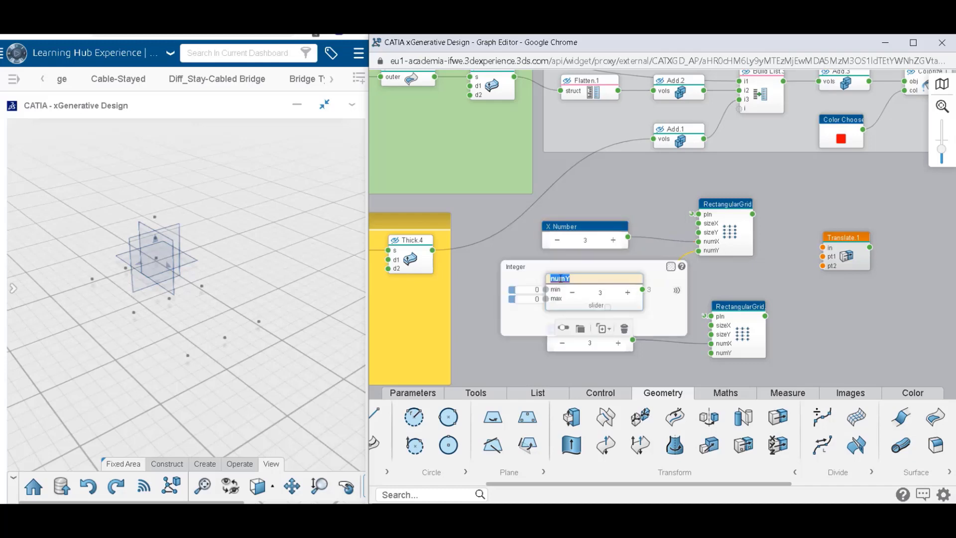
text(Y Number)
key(Return)
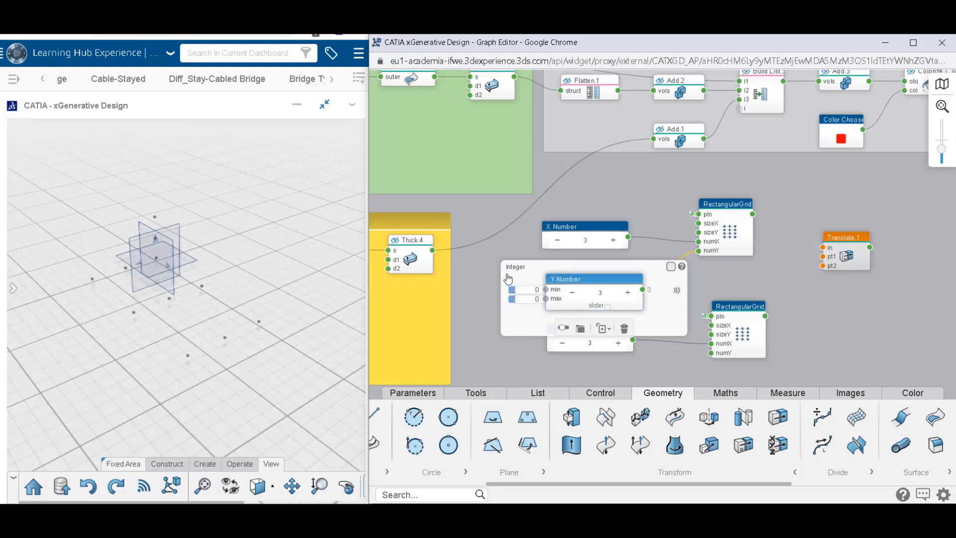
Rename the second grid's numX number node to Z Number.
click(560, 332)
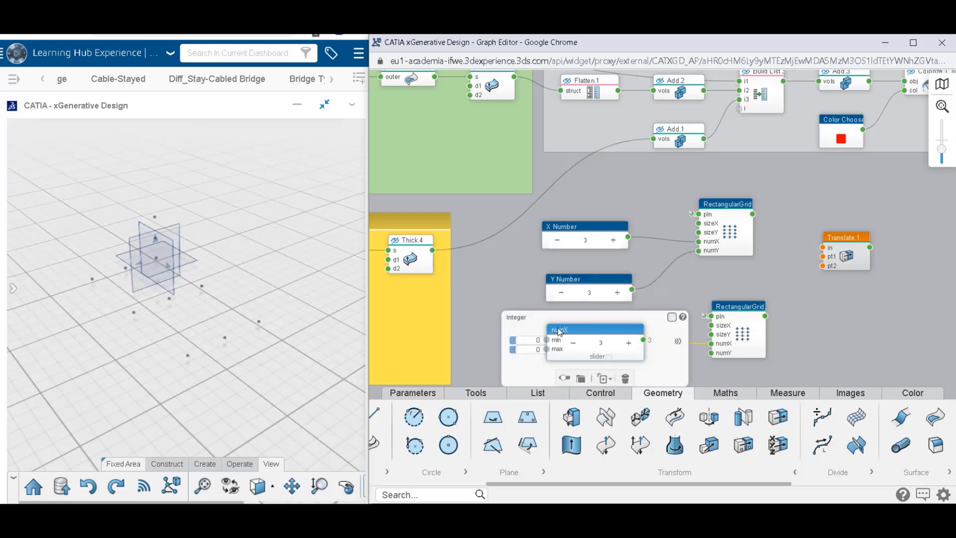
double_click(565, 331)
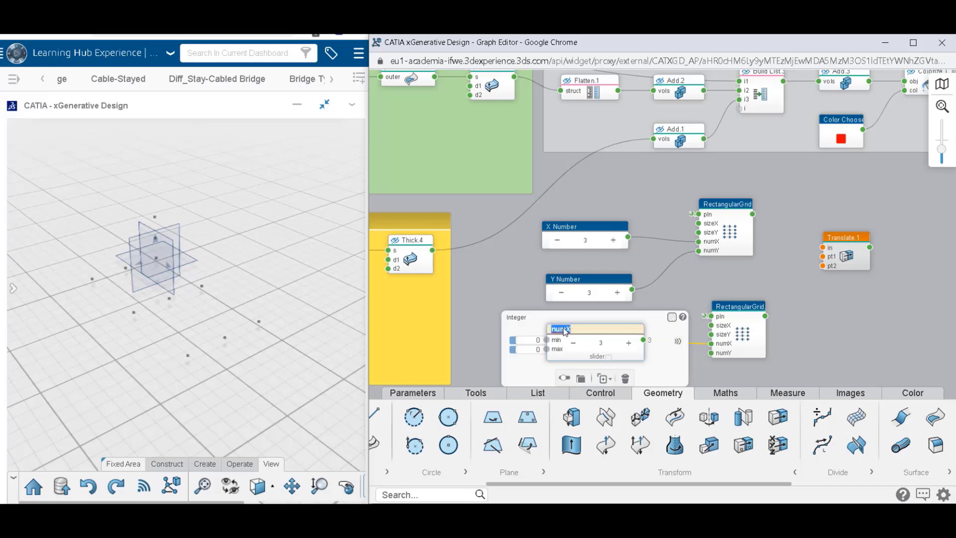
text(Z Number)
key(Return)
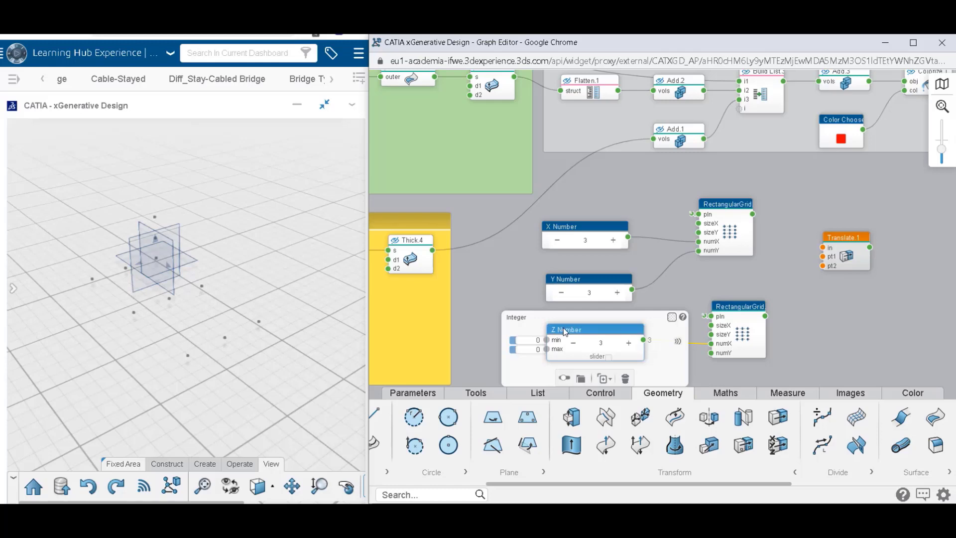
click(722, 285)
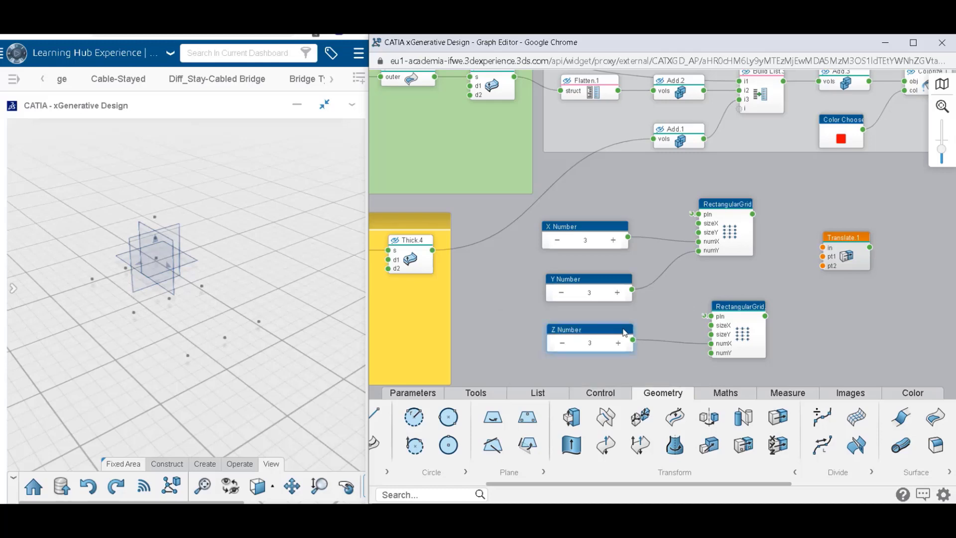
Connect the first grid to Translate's in input, the global origin reference to pt1, and the second grid to pt2.
drag(752, 214, 824, 248)
click(824, 257)
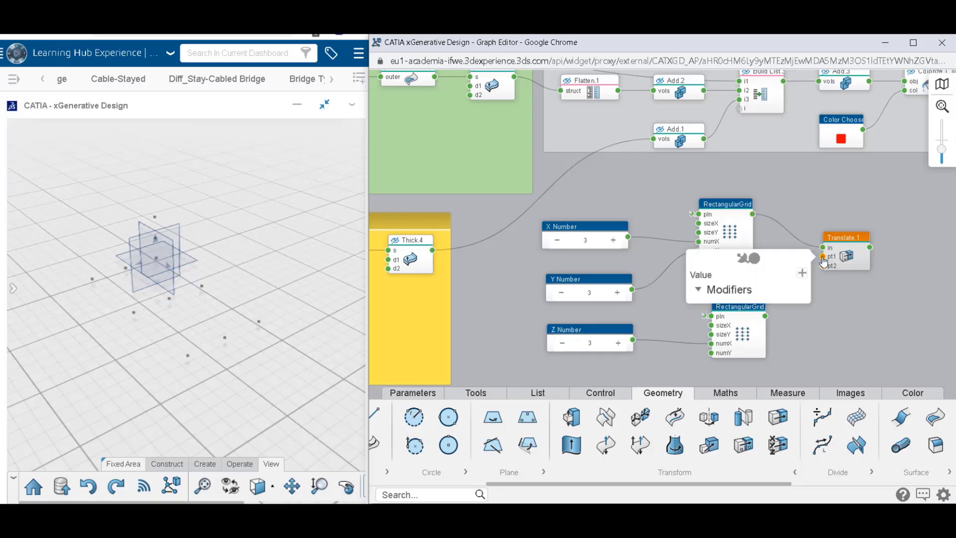
click(755, 265)
click(758, 323)
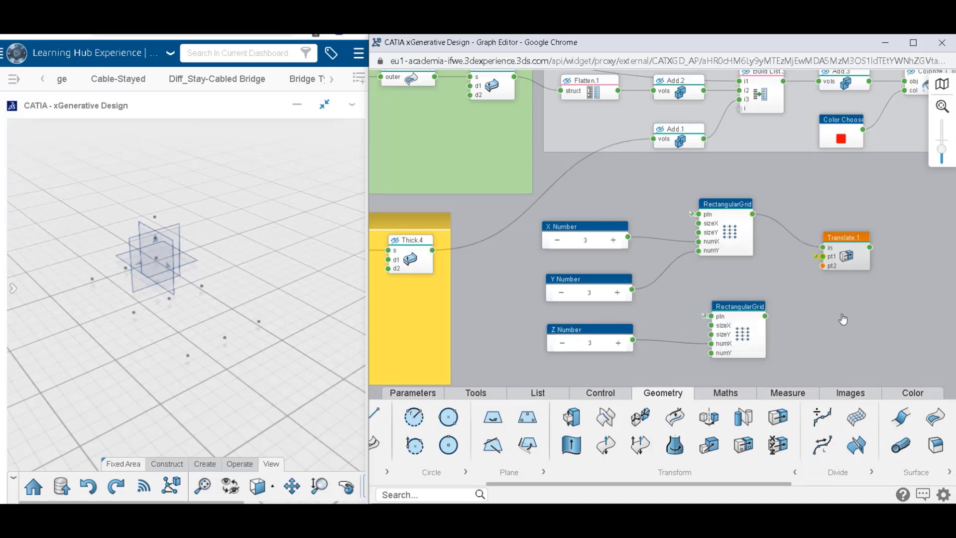
drag(766, 317, 823, 266)
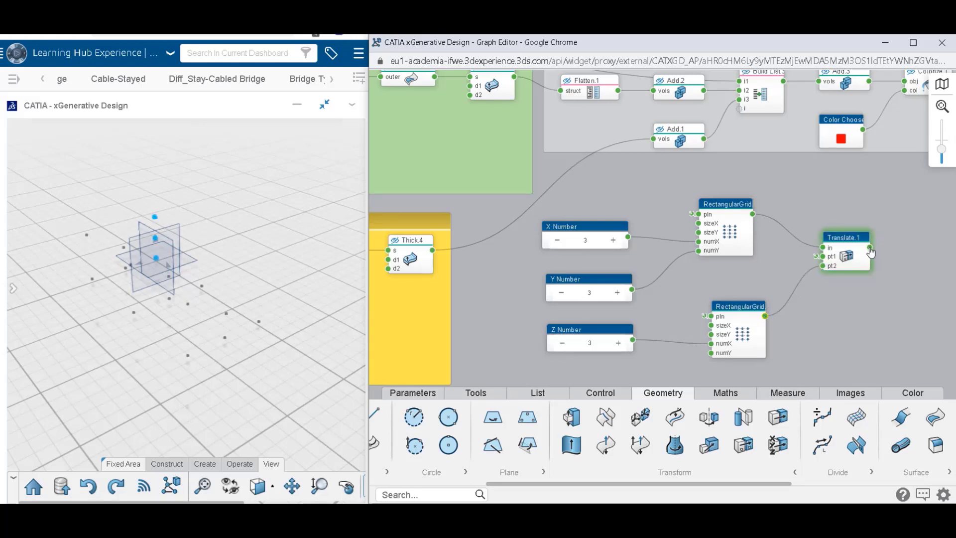
Space the first rectangular grid and Translate nodes farther apart, and examine the list structure of their outputs.
mouse_move(871, 252)
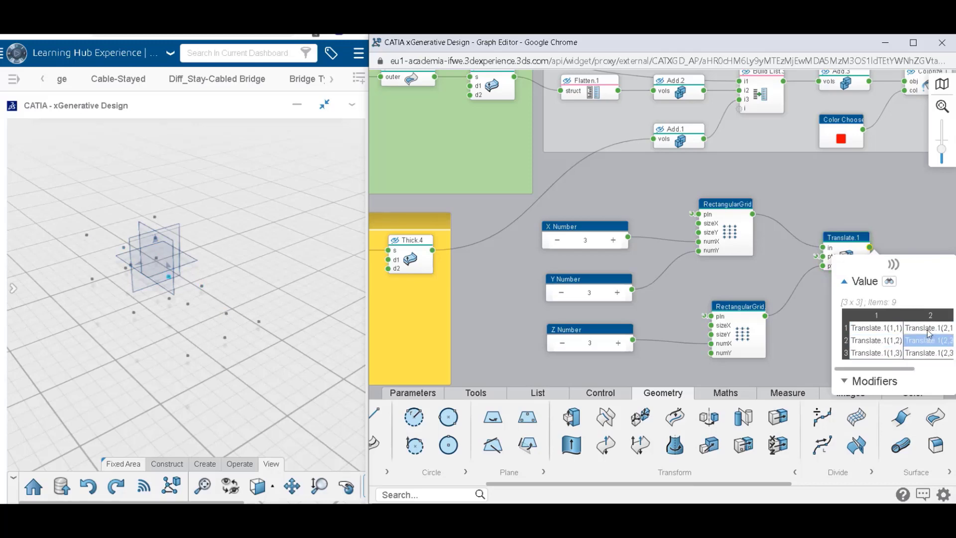
drag(736, 209, 722, 208)
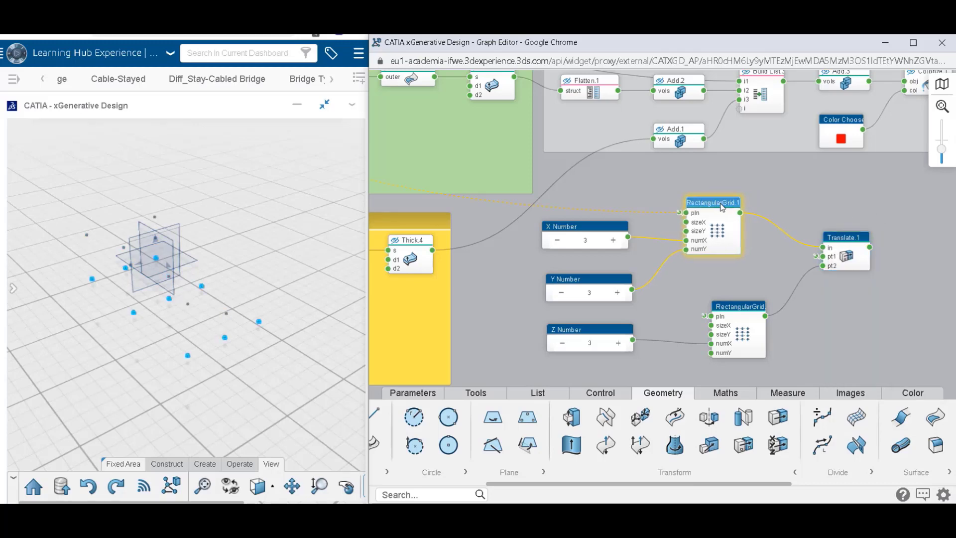
drag(842, 238, 876, 217)
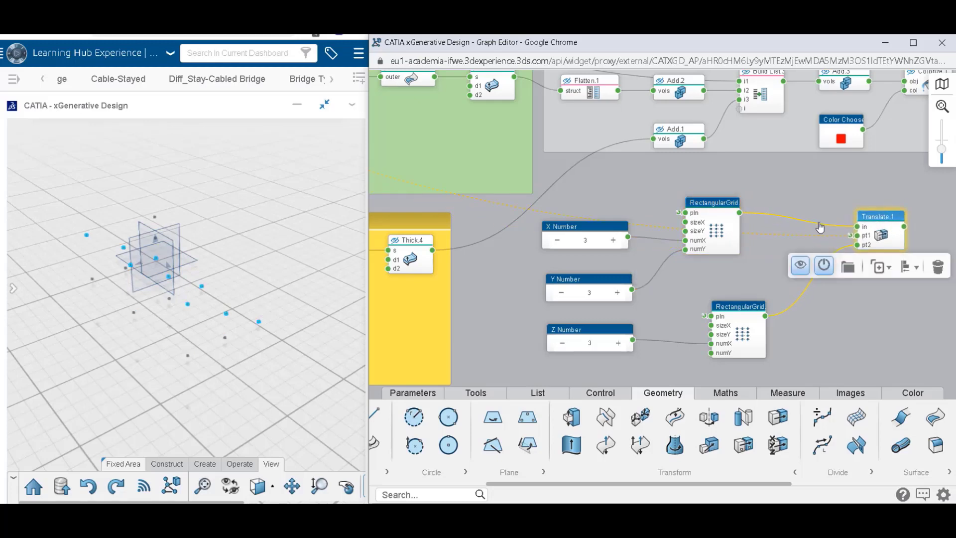
click(764, 200)
mouse_move(741, 218)
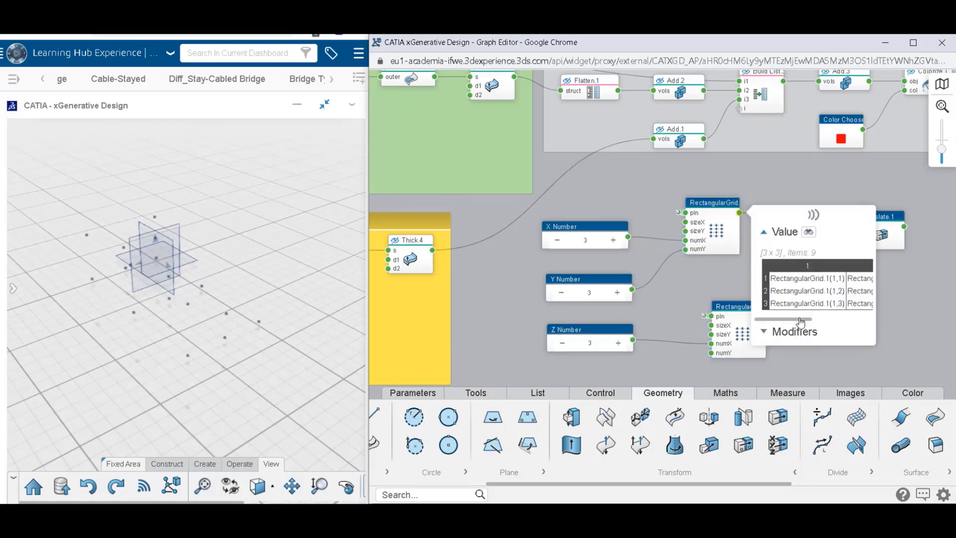
drag(805, 320, 874, 316)
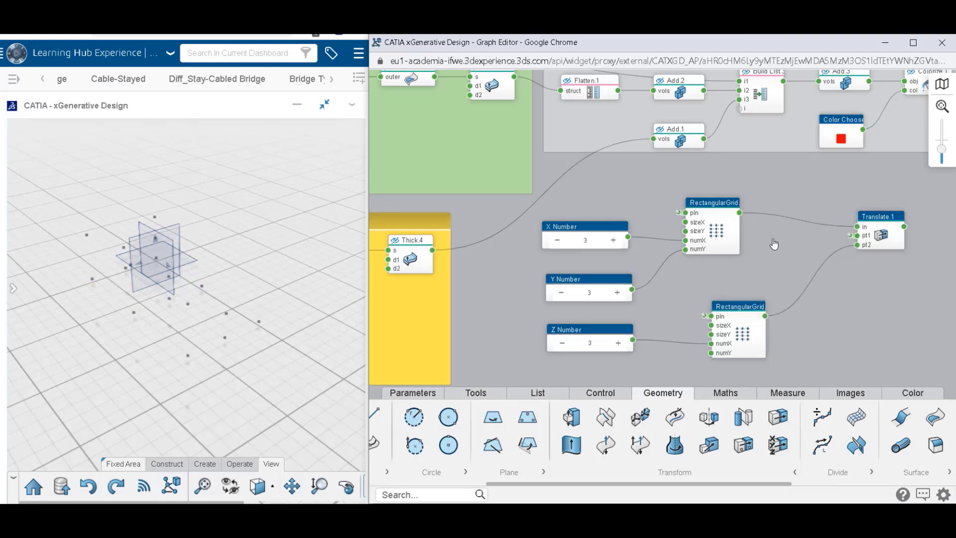
Insert a Flatten node between the first rectangular grid and Translate's in input, and examine the list structure of Translate's output.
middle_drag(151, 272, 111, 274)
double_click(771, 253)
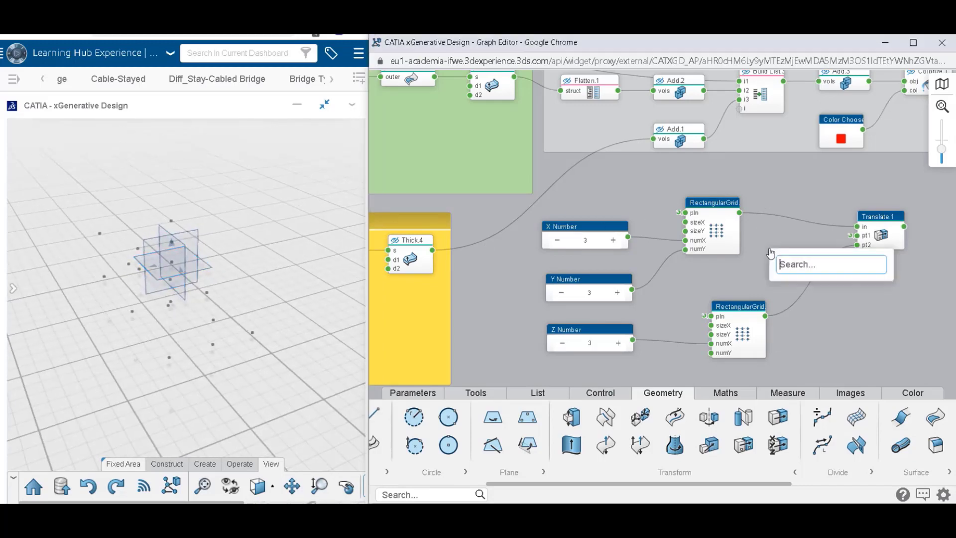
text(fla)
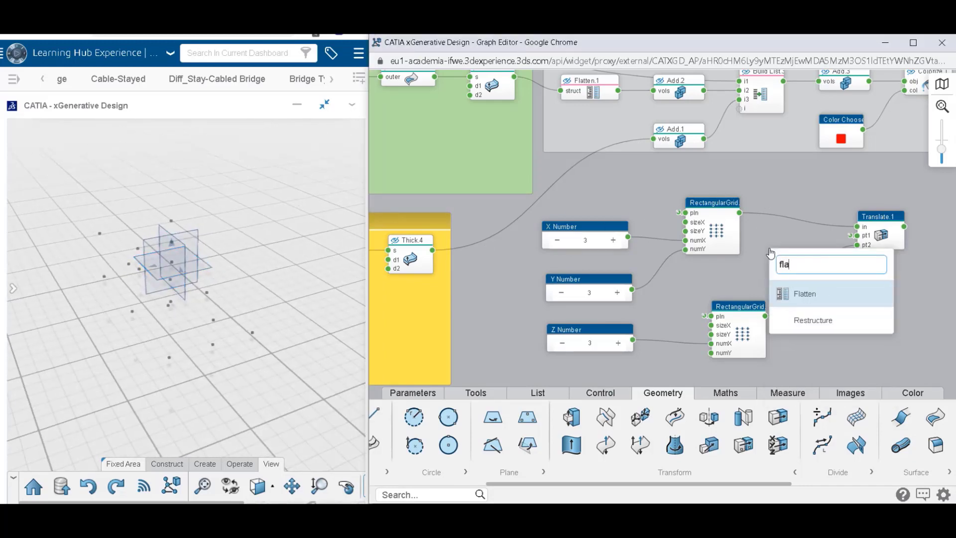
text(tte)
key(Return)
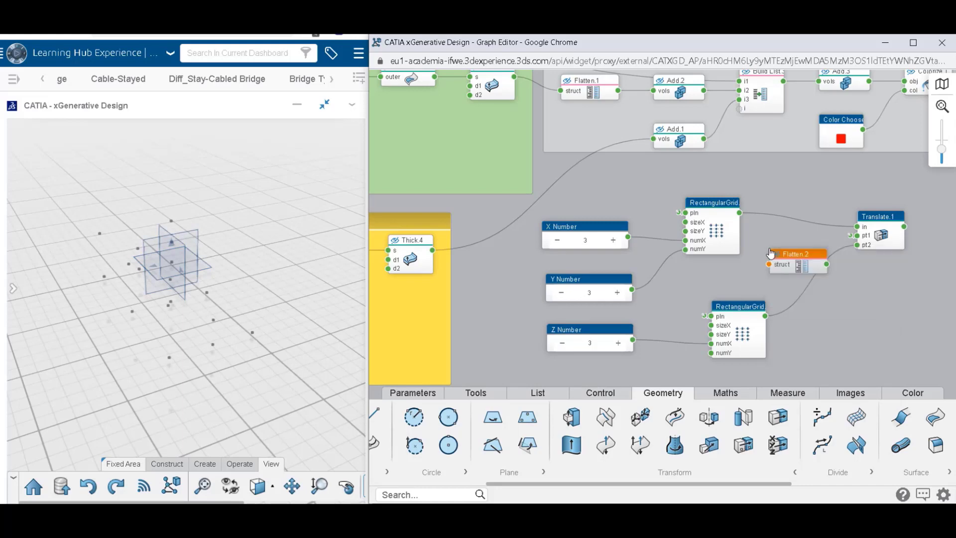
drag(740, 213, 858, 229)
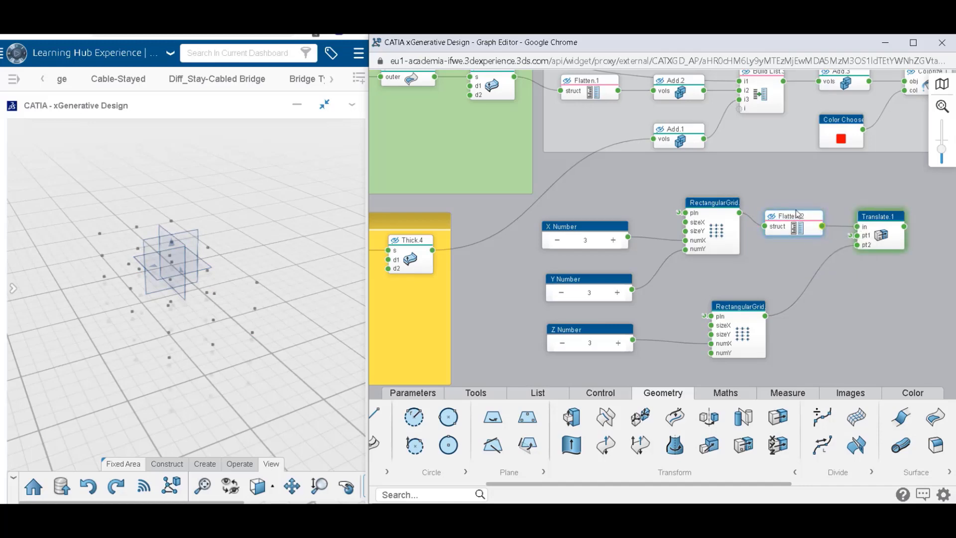
drag(799, 214, 807, 208)
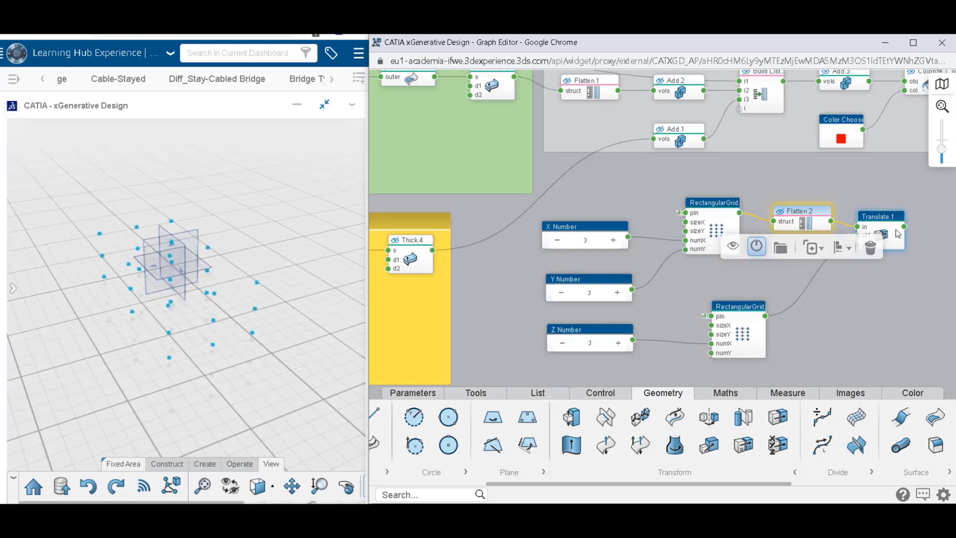
mouse_move(899, 230)
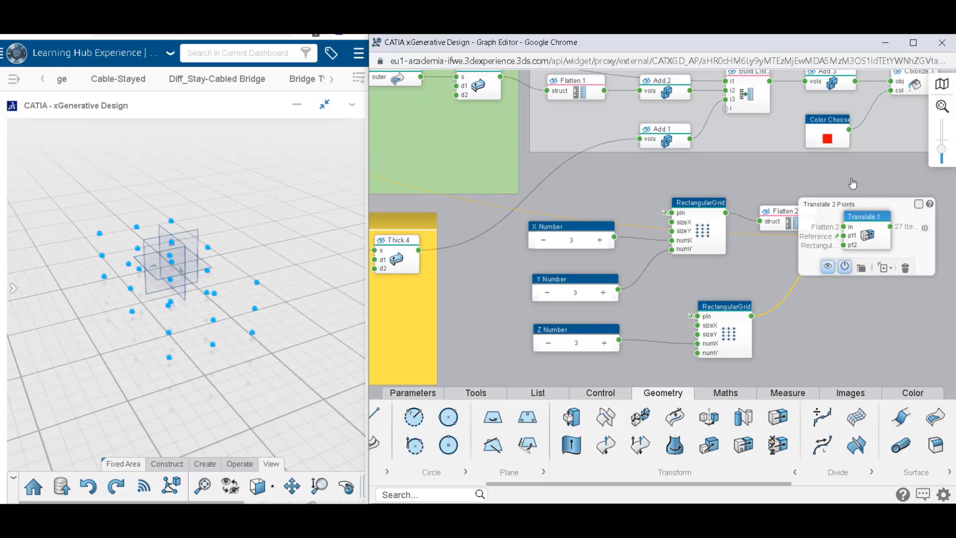
middle_drag(888, 238, 778, 230)
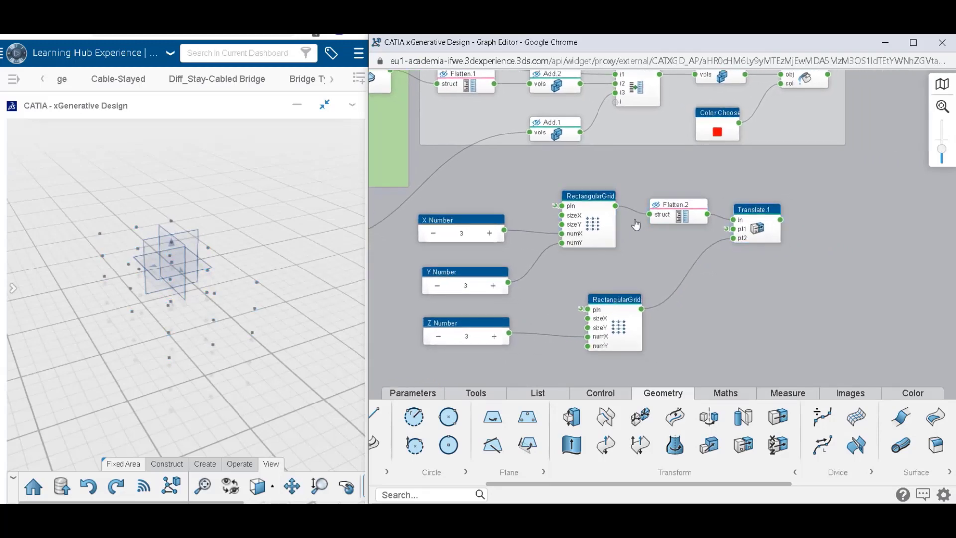
click(780, 221)
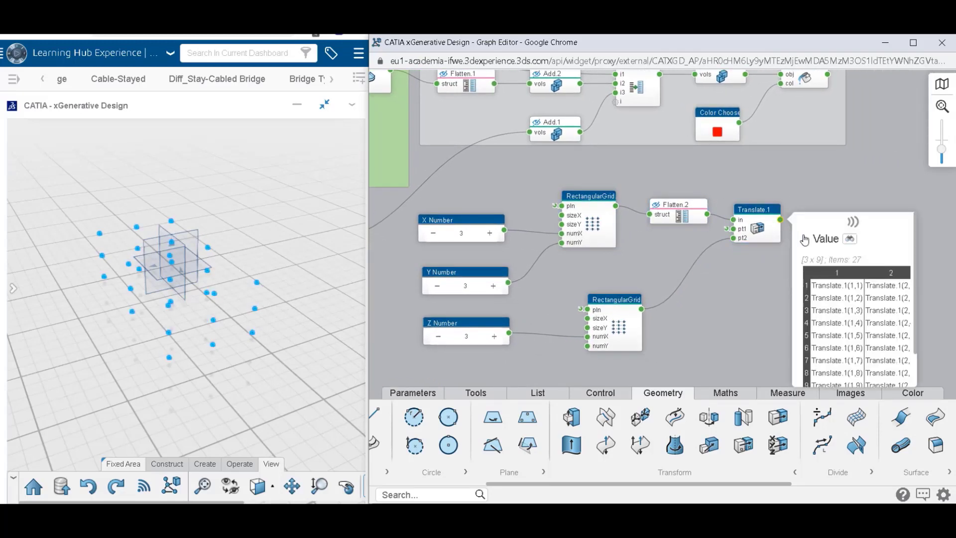
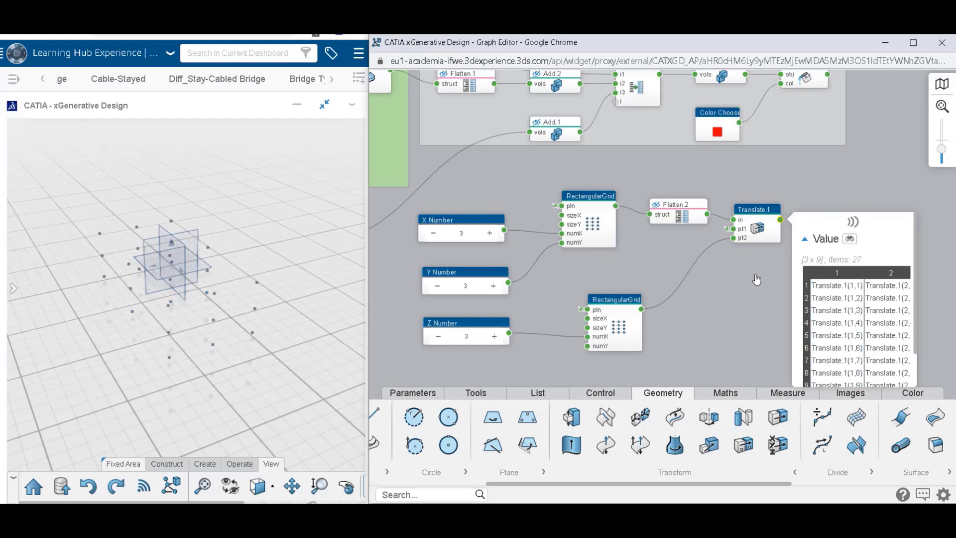
Examine Translate's output in an enlarged Watch node by highlighting its three point columns in 3D, and delete the Watch node.
scroll(751, 283, down, 3)
drag(749, 283, 684, 240)
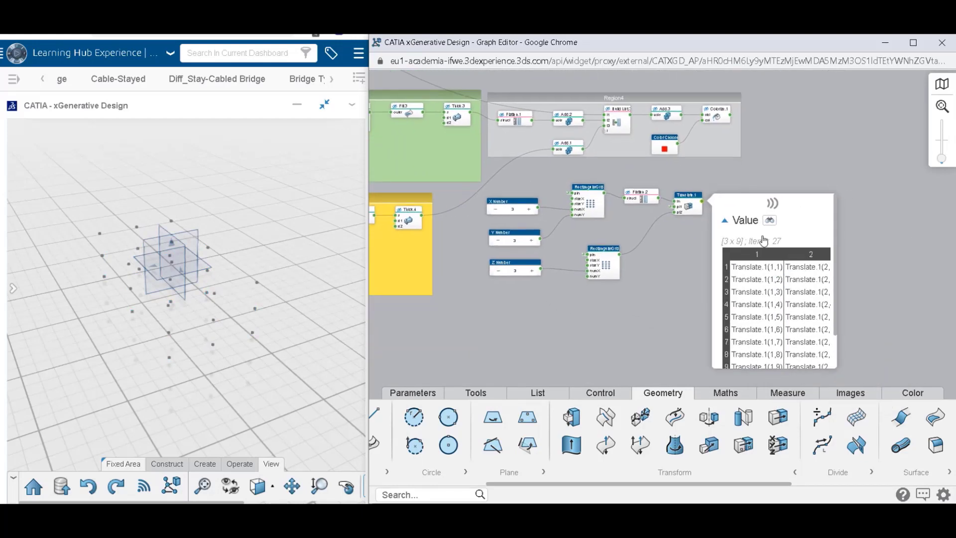
scroll(760, 227, up, 2)
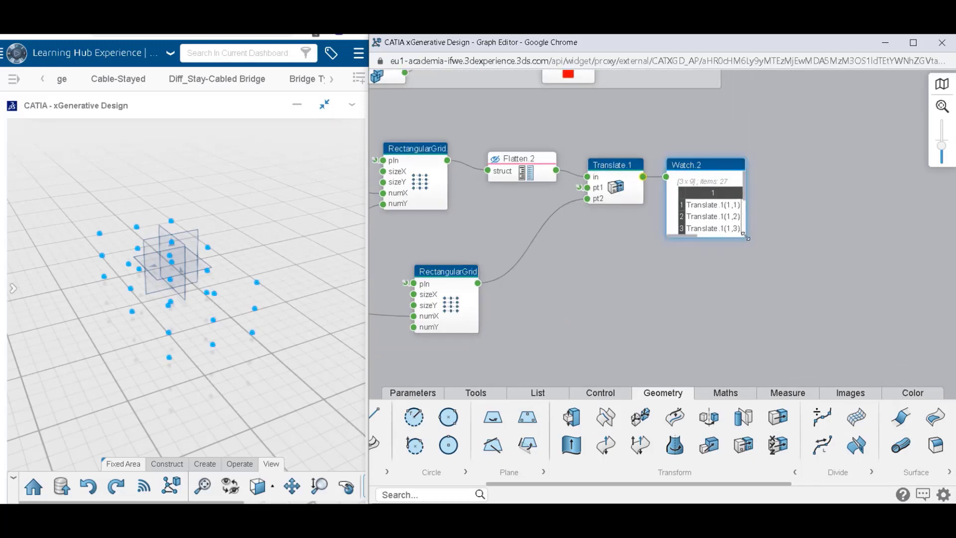
drag(746, 237, 898, 323)
click(713, 194)
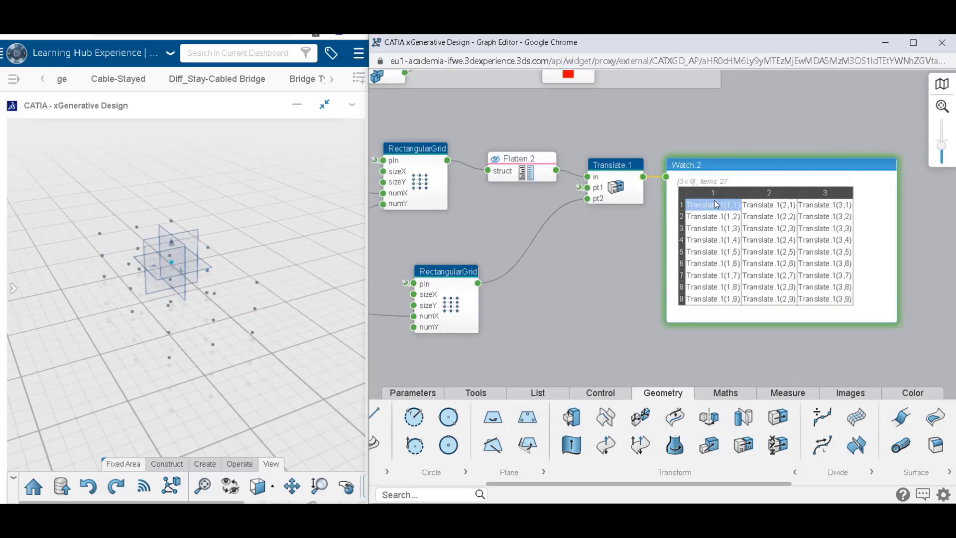
click(713, 195)
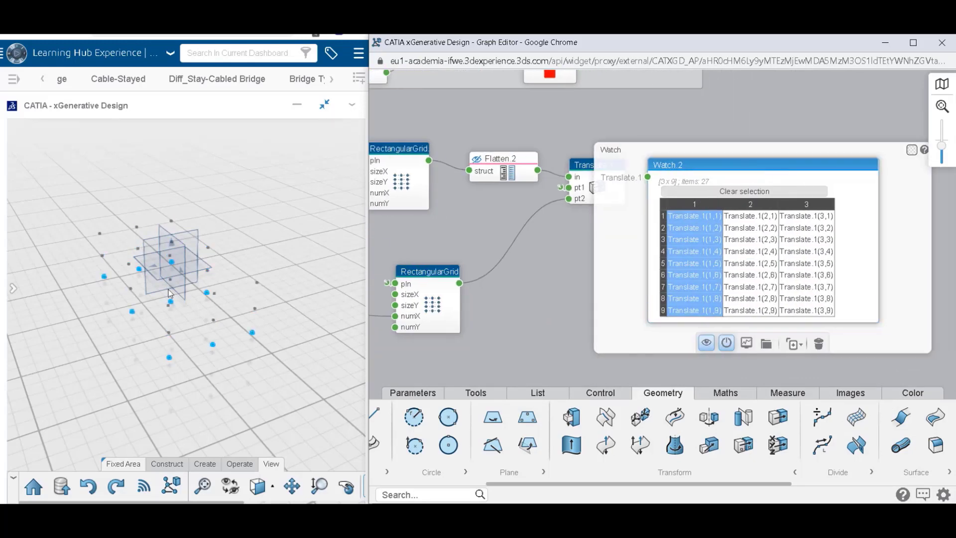
click(765, 206)
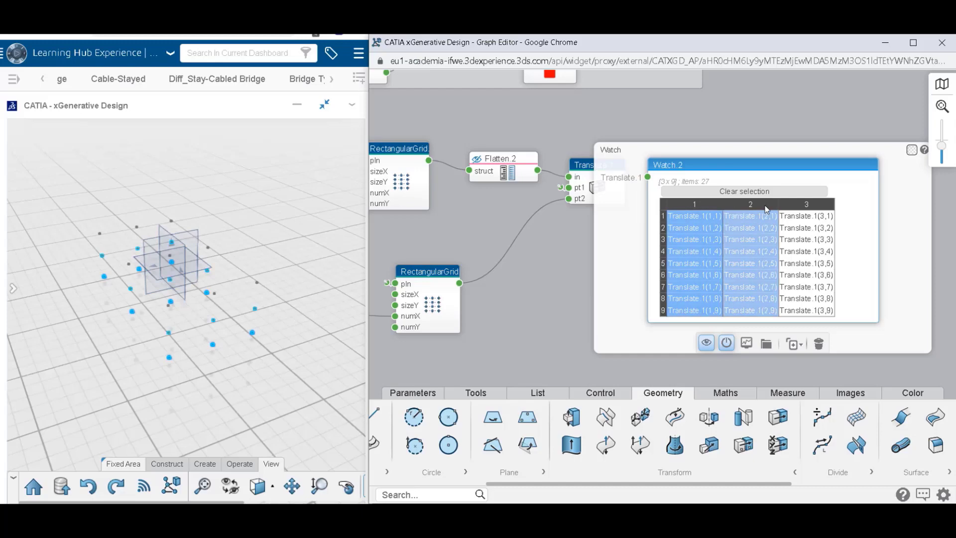
click(717, 204)
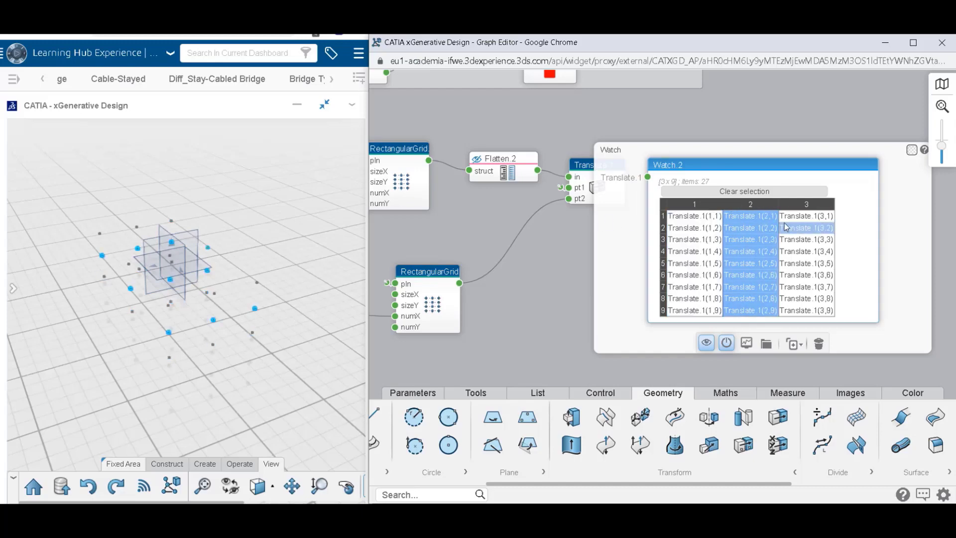
click(752, 209)
click(789, 199)
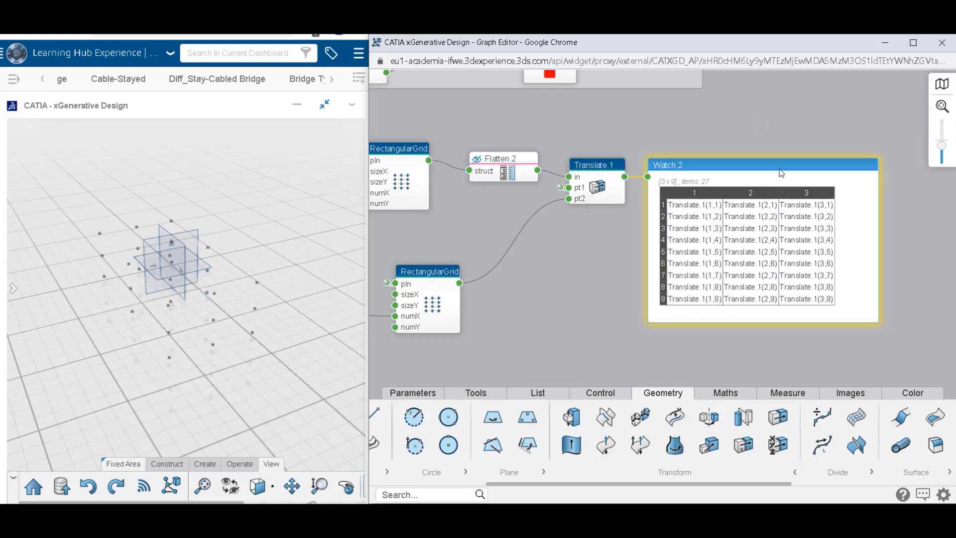
click(820, 344)
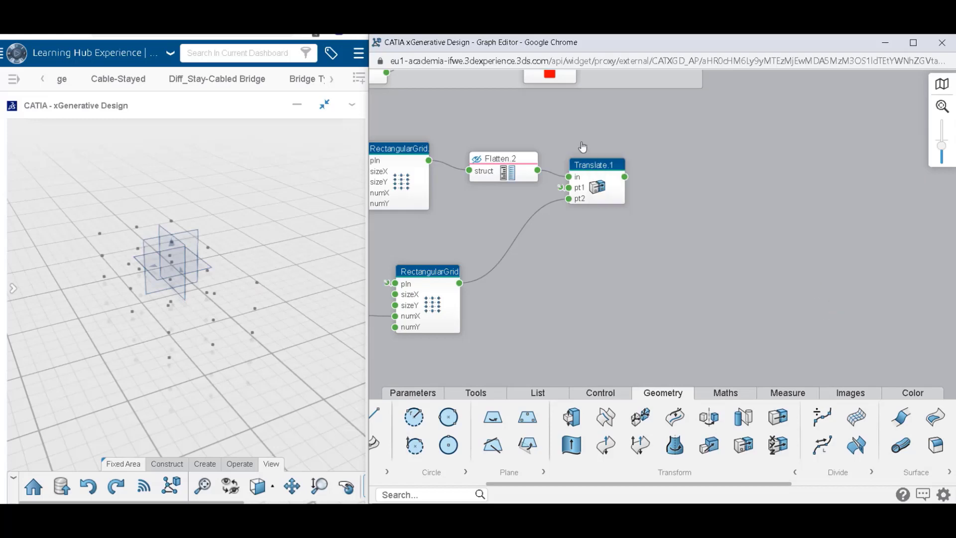
Duplicate the point grid's Translate node and place the copy to its right, below Region4.
drag(613, 169, 619, 168)
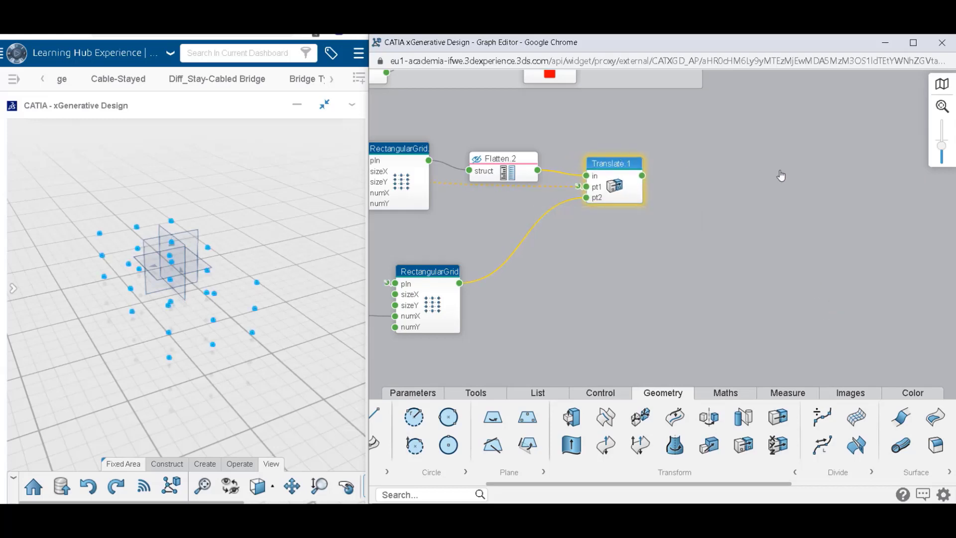
click(808, 188)
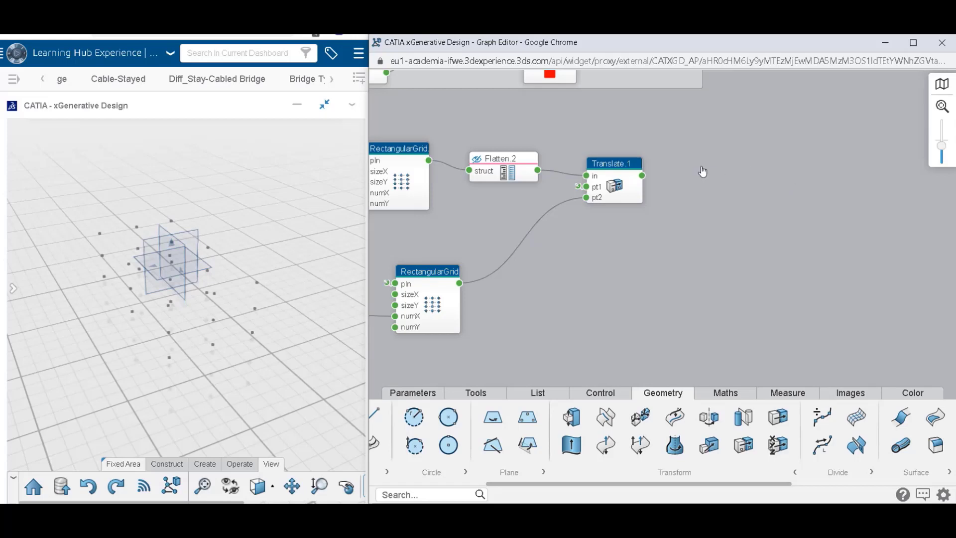
middle_drag(660, 143, 765, 264)
mouse_move(729, 298)
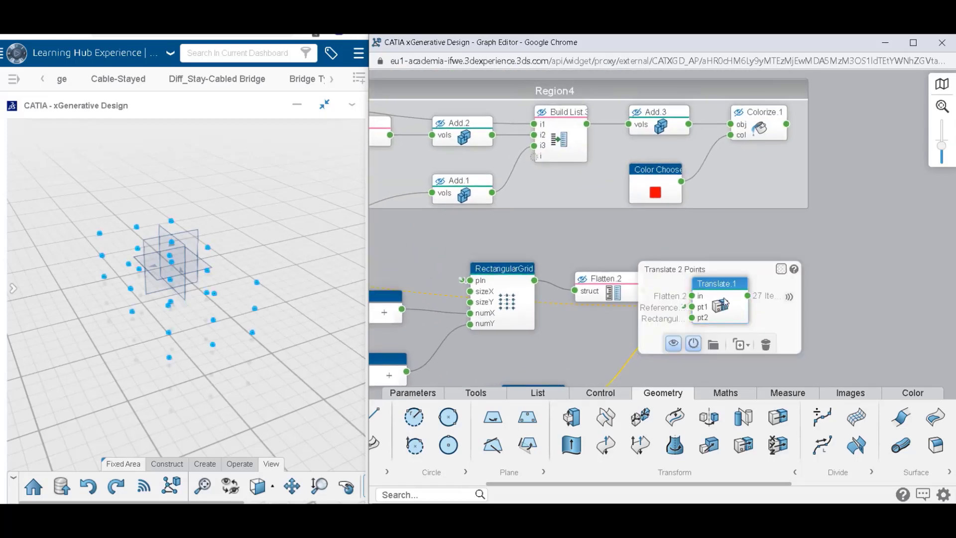
click(750, 353)
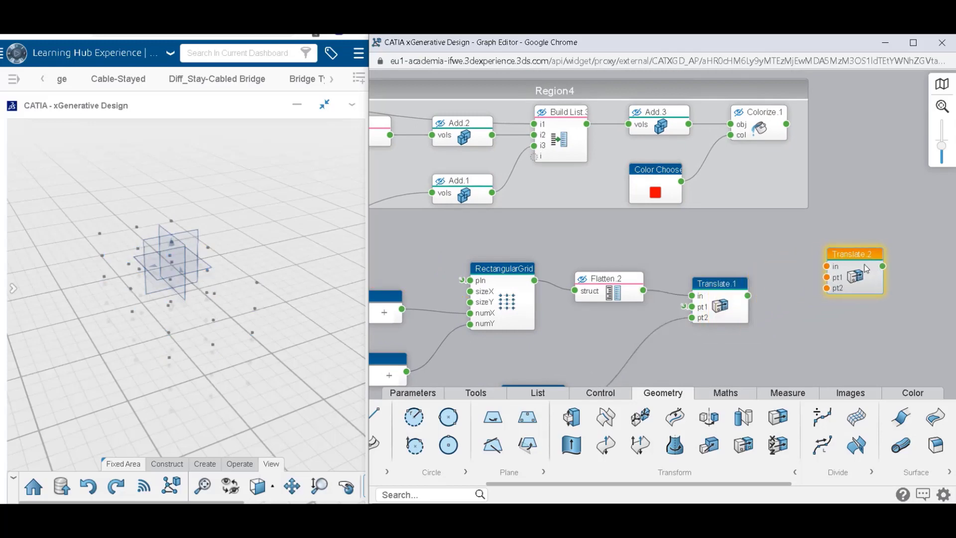
drag(867, 266, 858, 225)
Connect Add.3 to the copied Translate's in input, the origin reference to pt1, and the point grid's Translate output to pt2.
drag(688, 124, 800, 242)
drag(775, 129, 884, 133)
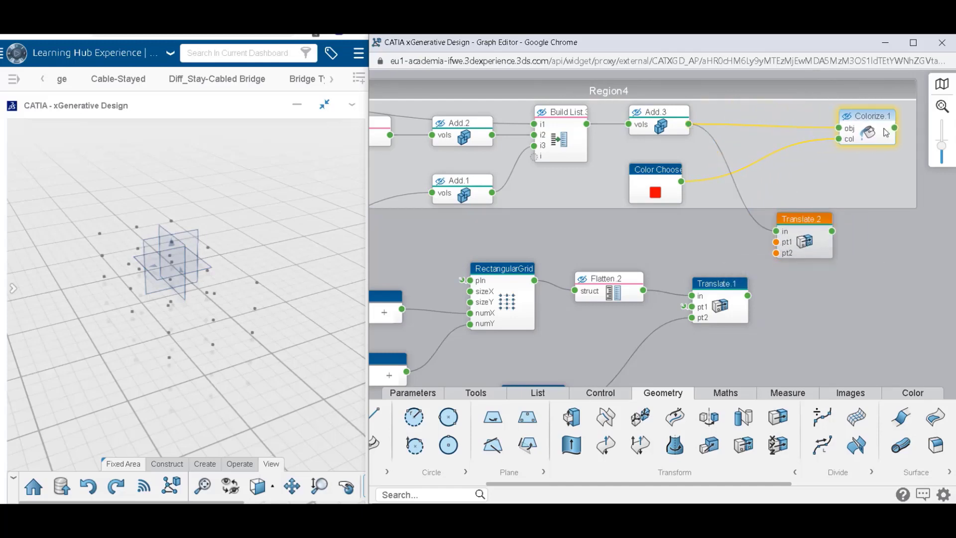
click(777, 249)
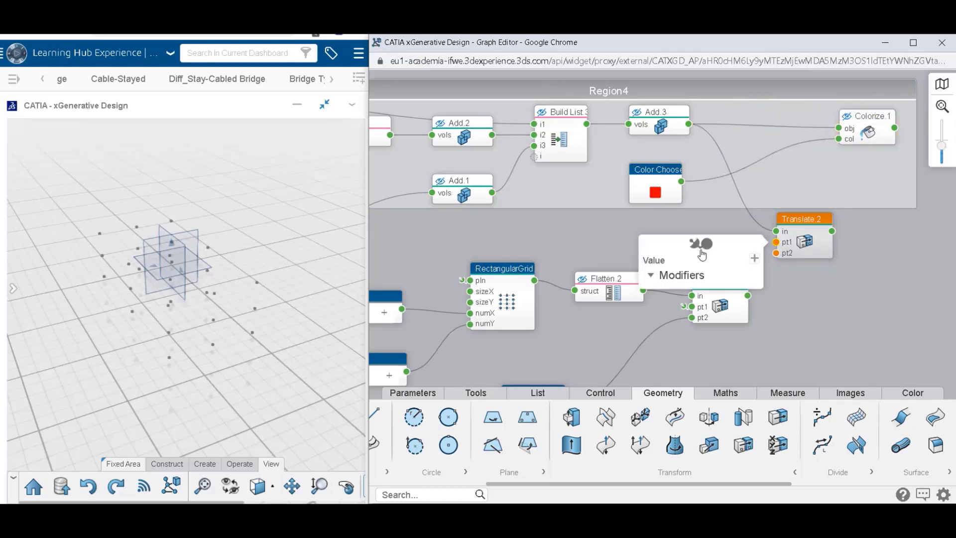
click(698, 242)
click(684, 308)
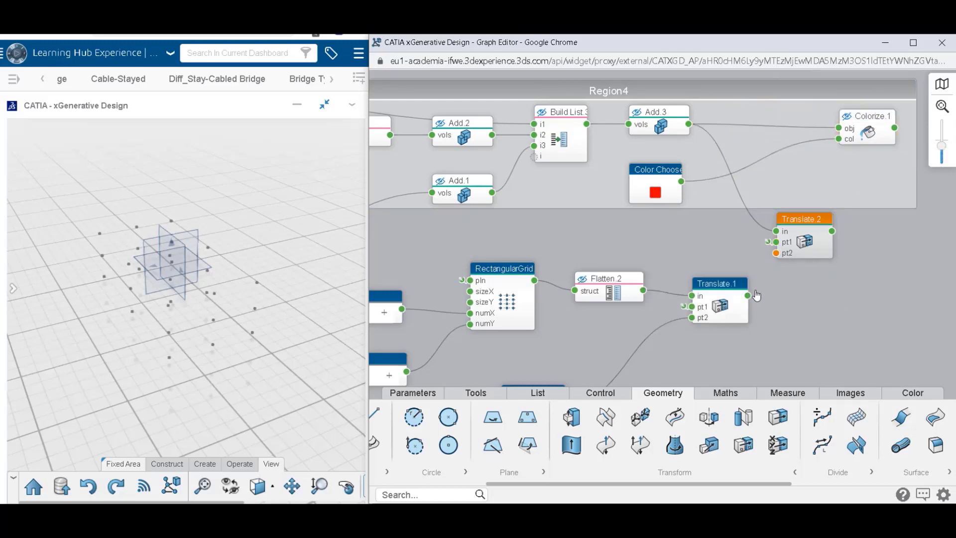
drag(747, 297, 776, 254)
Feed Translate.2 into Colorize's obj input, place it inside Region4, and display the Colorize result instead of Translate.2.
drag(832, 231, 835, 131)
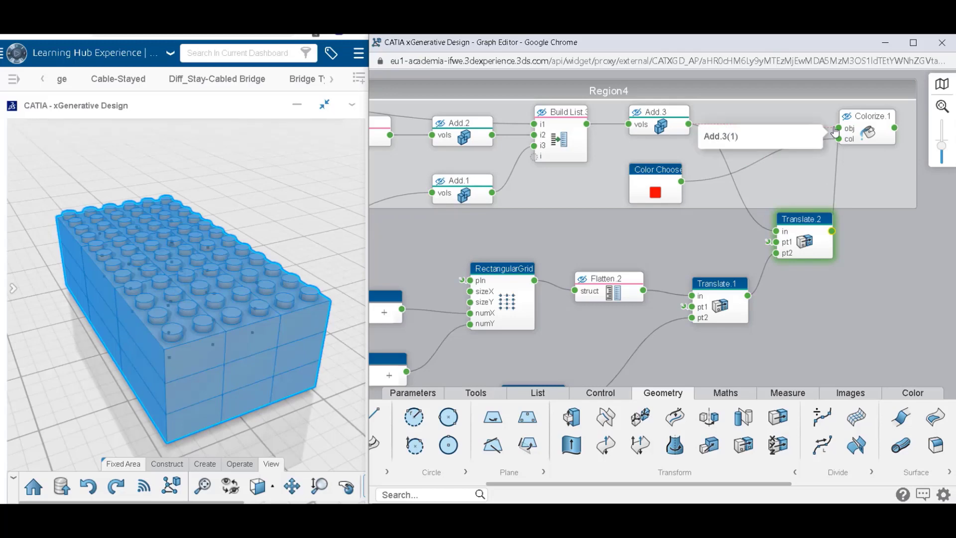
drag(801, 220, 790, 142)
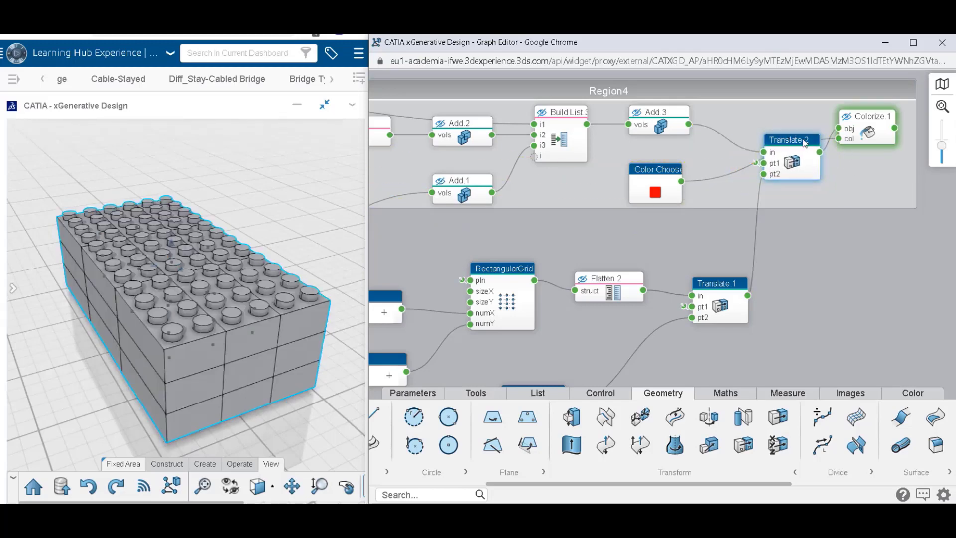
mouse_move(799, 174)
click(735, 215)
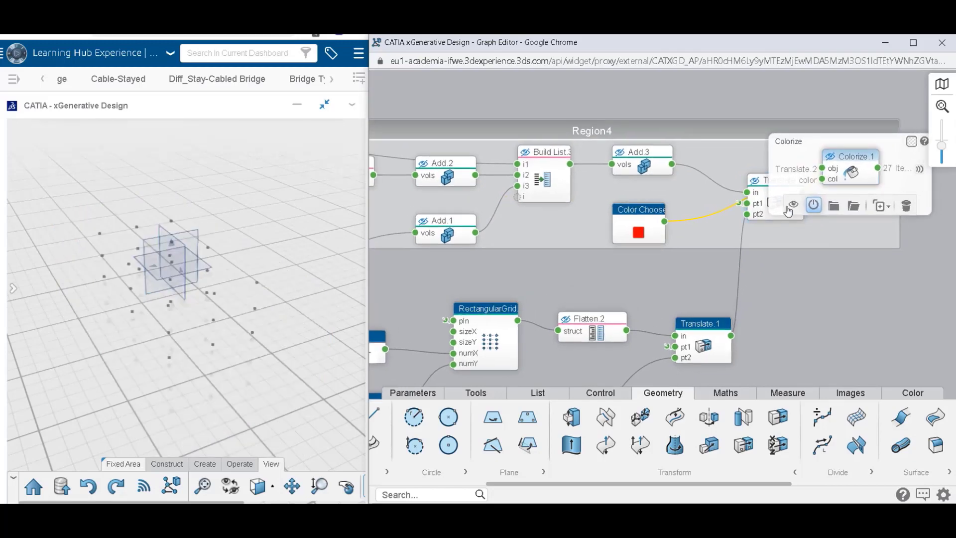
click(794, 205)
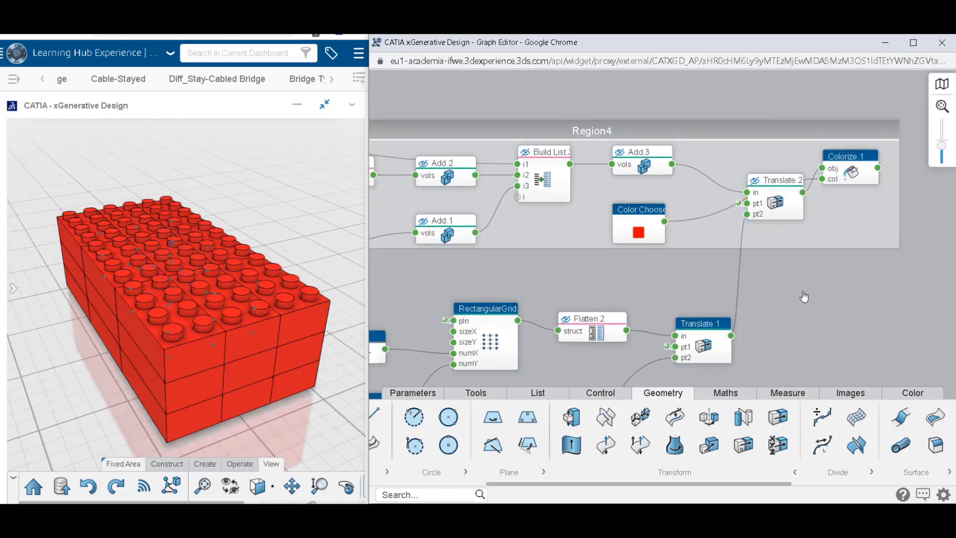
Extend Region4 around the grid, Flatten and Translate nodes, and move the X, Y and Z Number nodes outside it.
scroll(805, 297, down, 5)
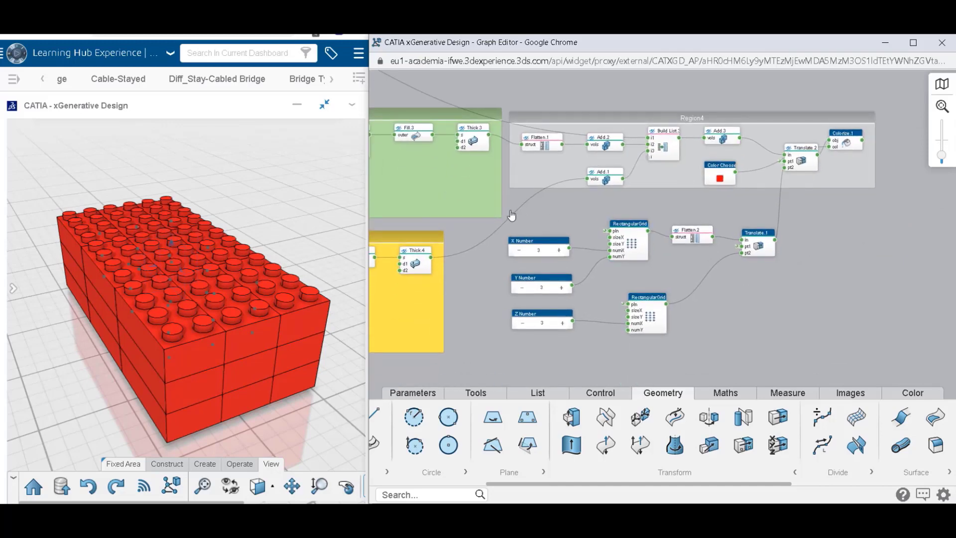
drag(511, 215, 654, 345)
click(663, 282)
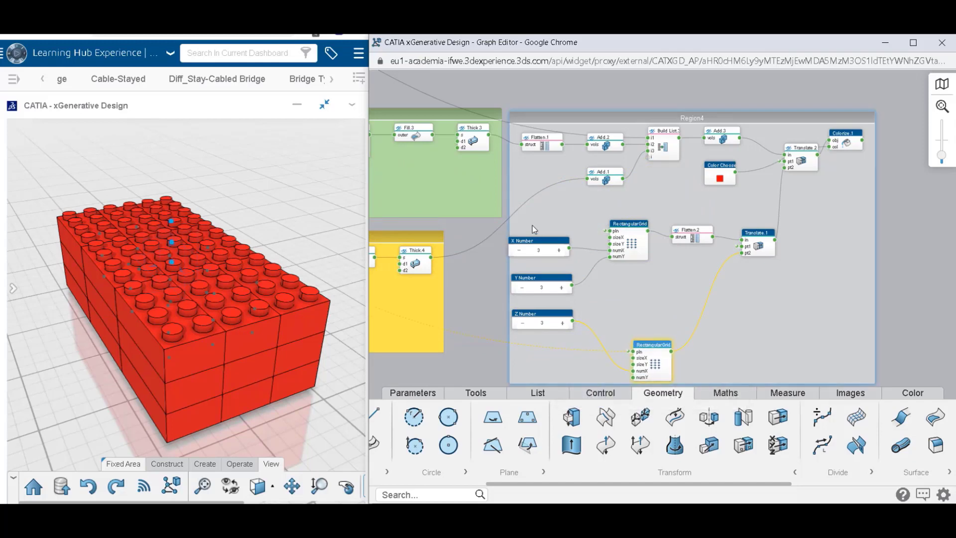
drag(508, 228, 506, 326)
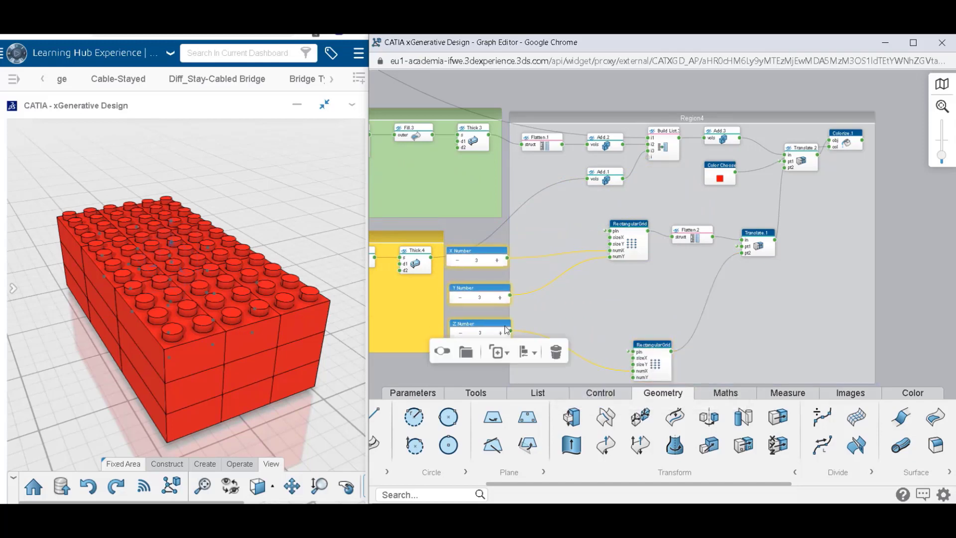
Arrange the two rectangular grids, Flatten.2 and Translate.1 compactly in the lower part of Region4.
drag(601, 205, 604, 227)
click(670, 224)
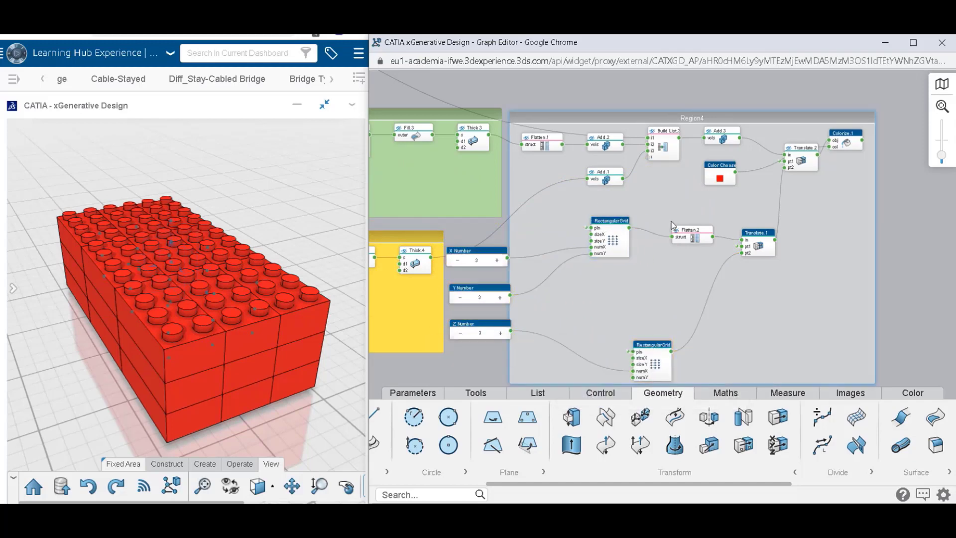
drag(673, 225, 661, 216)
drag(750, 240, 734, 228)
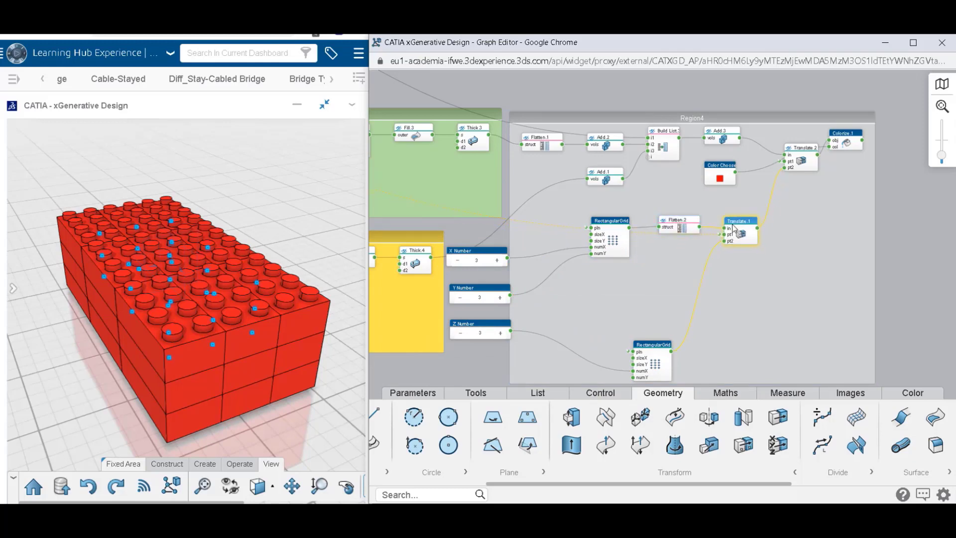
click(753, 262)
drag(666, 343, 678, 285)
click(877, 313)
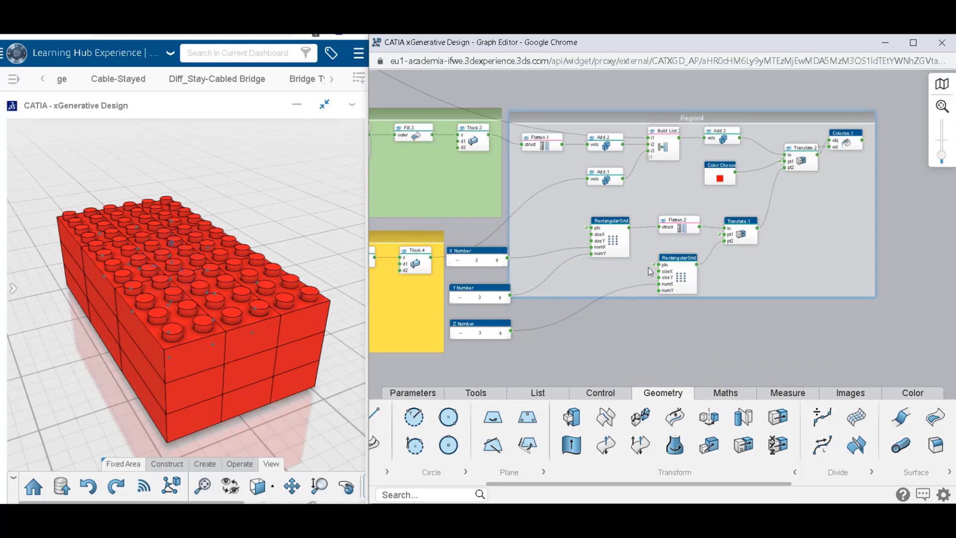
Hide the geometry of both rectangular grids and Translate.1 in the 3D view.
drag(587, 213, 761, 284)
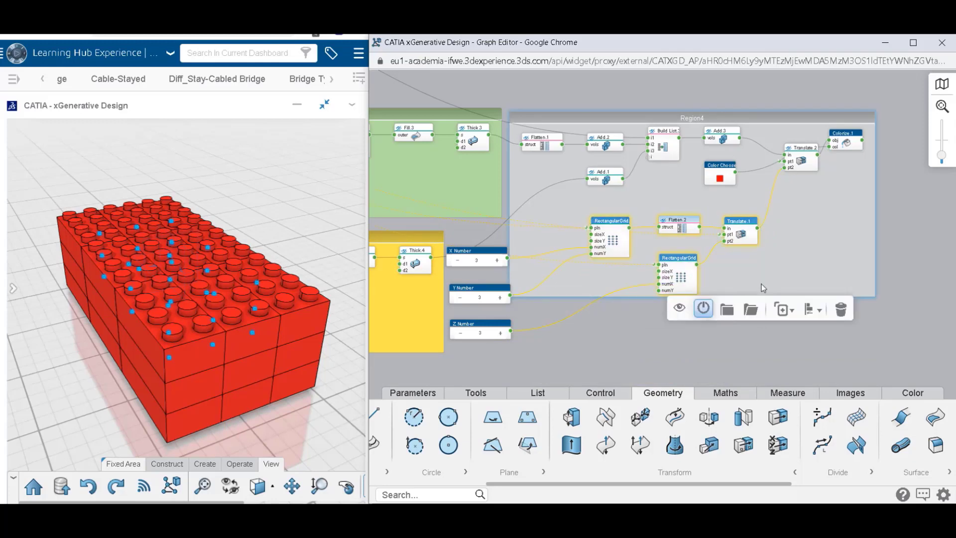
click(684, 313)
click(626, 345)
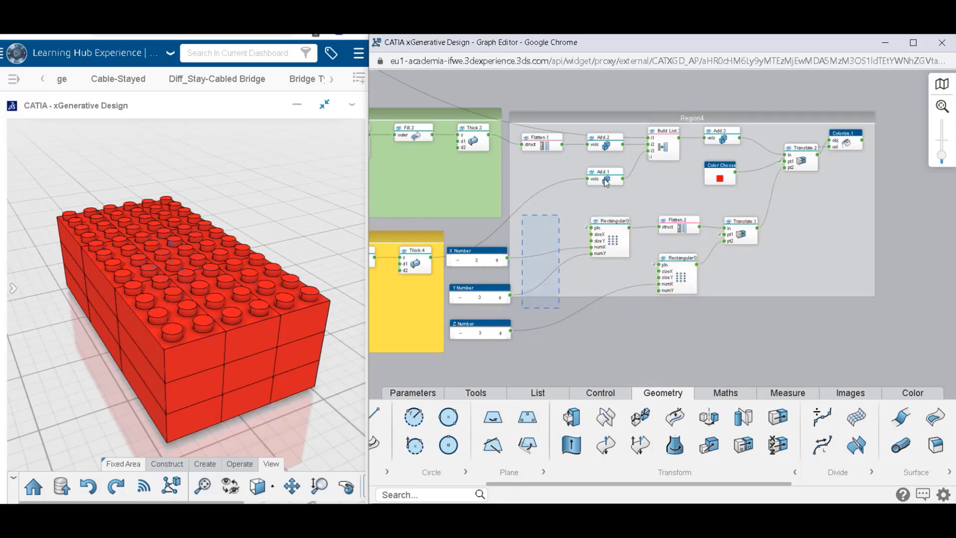
Select all nodes inside Region4 and arrange them automatically.
drag(604, 178, 874, 122)
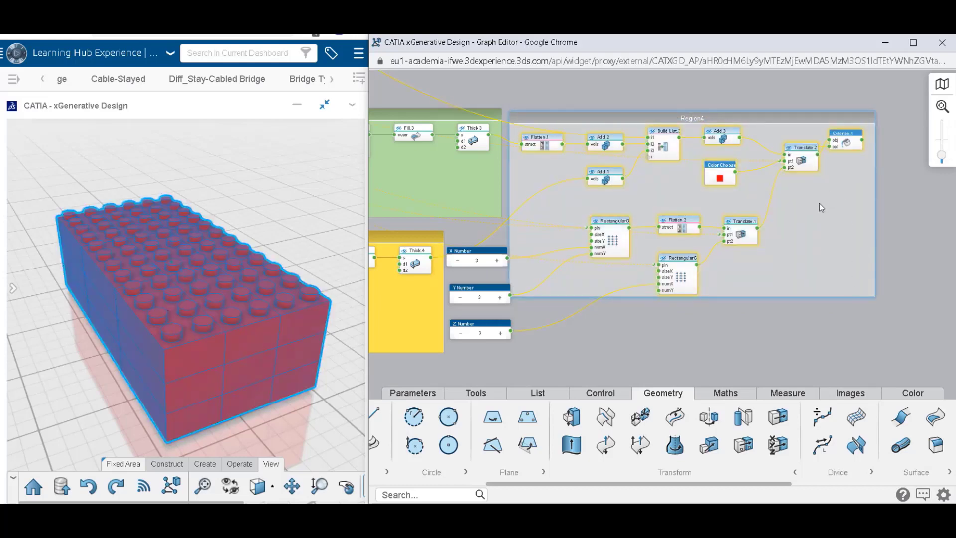
click(537, 309)
drag(560, 153, 878, 112)
click(916, 151)
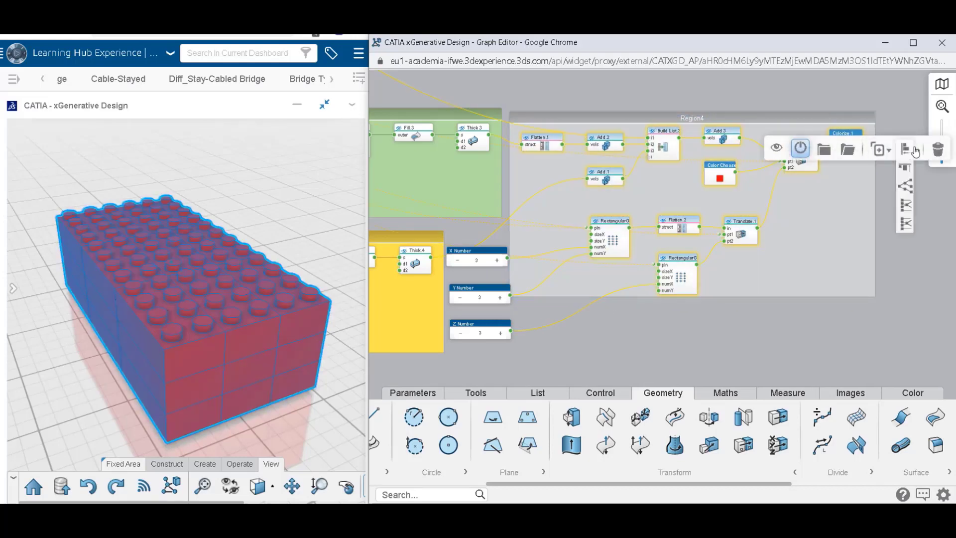
click(905, 186)
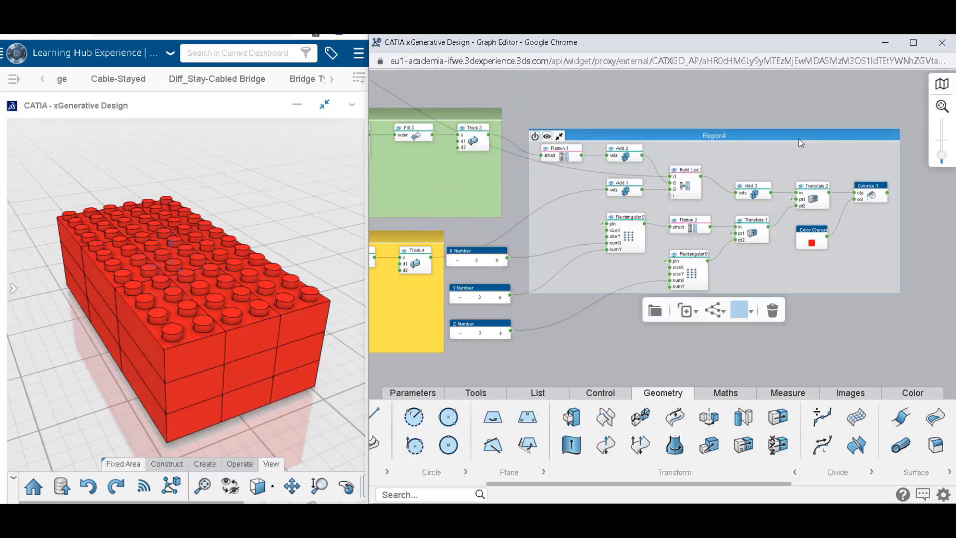
Set Region4's background colour to orange.
click(748, 310)
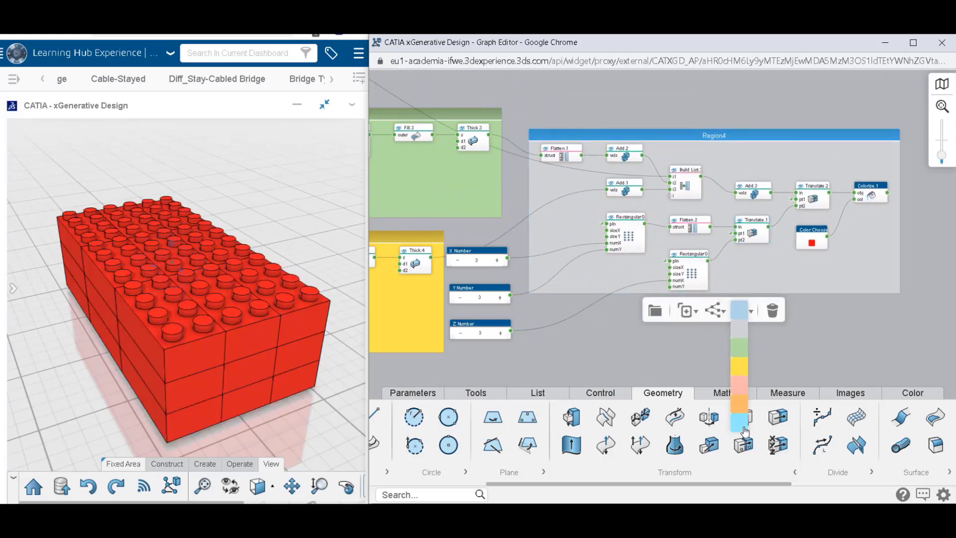
click(740, 402)
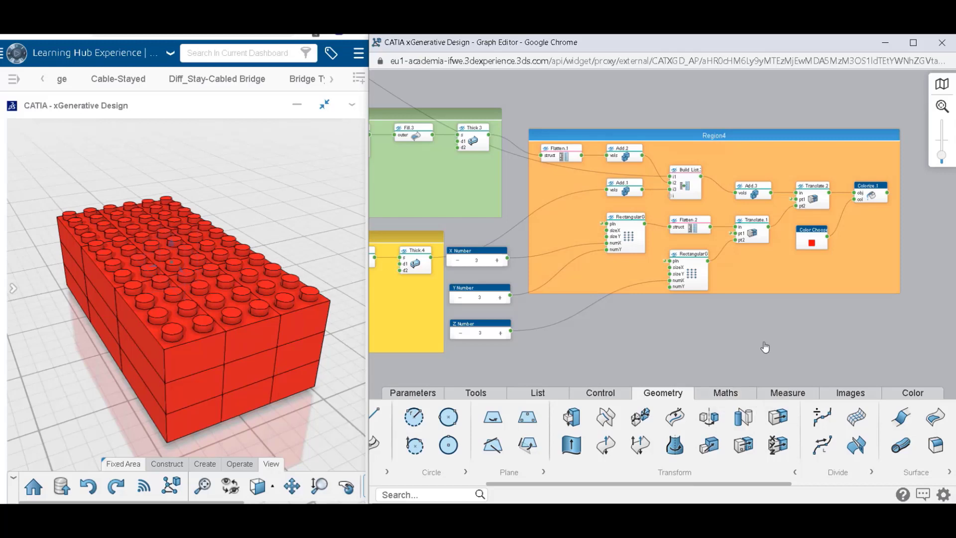
click(765, 343)
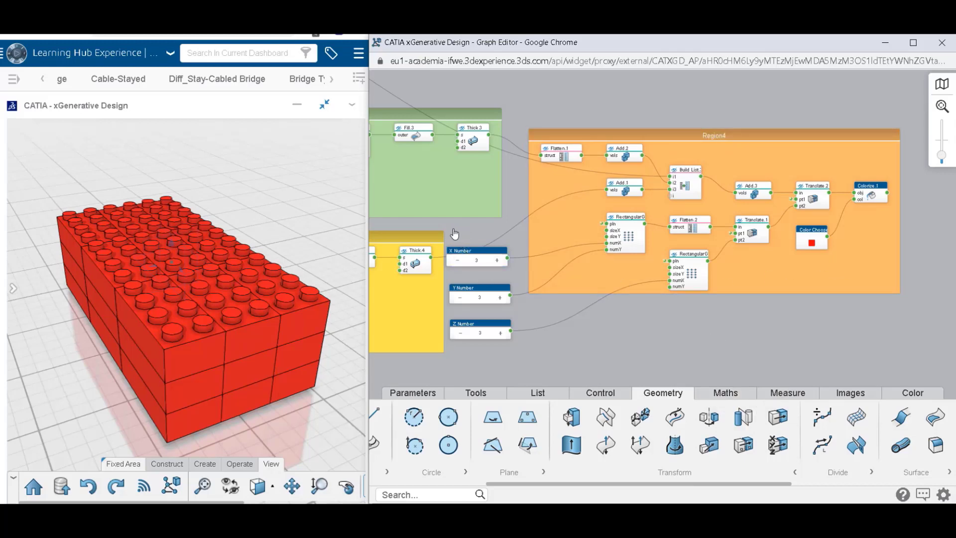
Select the X, Y and Z Number nodes together and switch their shared toggle option.
drag(453, 236, 525, 348)
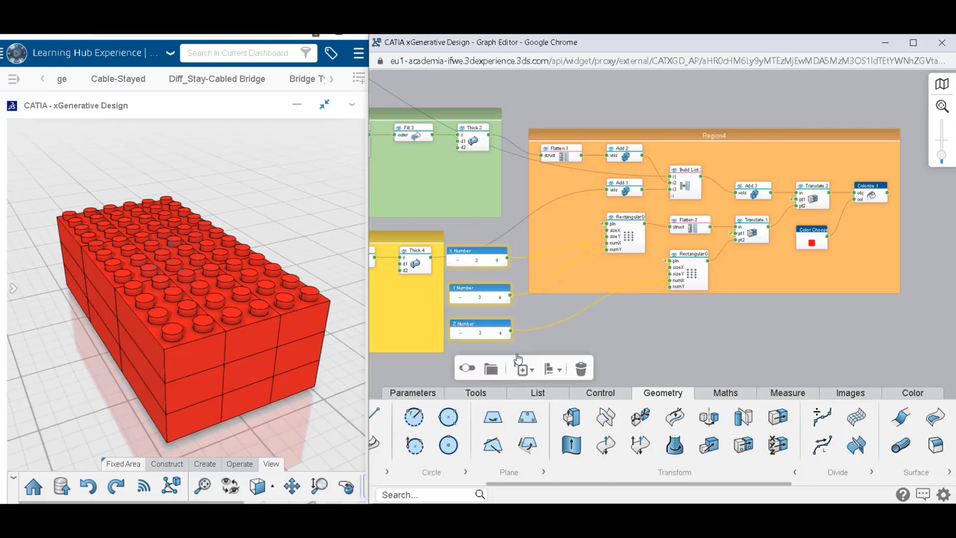
click(468, 369)
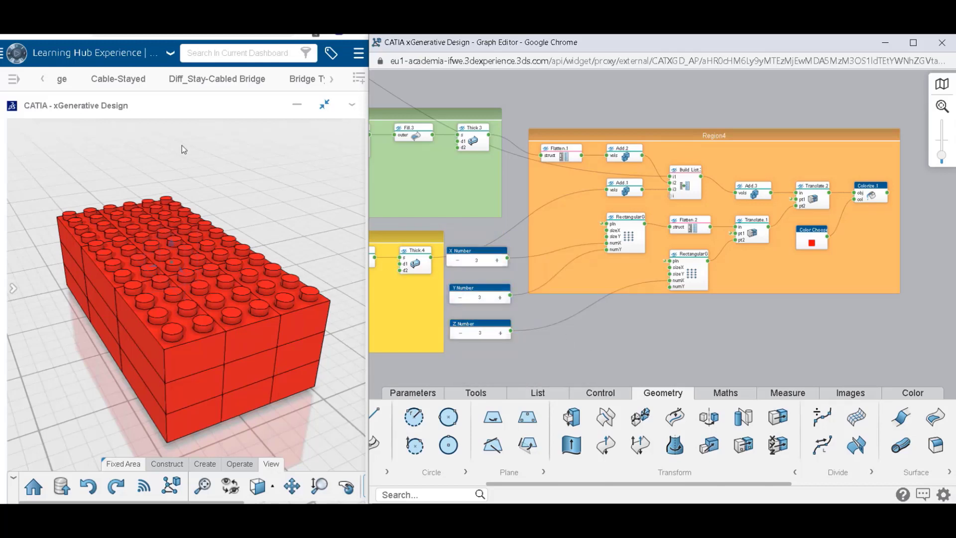
Display the experiment parameters beside the model and size their pane so the X, Y and Z number controls are fully accessible.
click(13, 288)
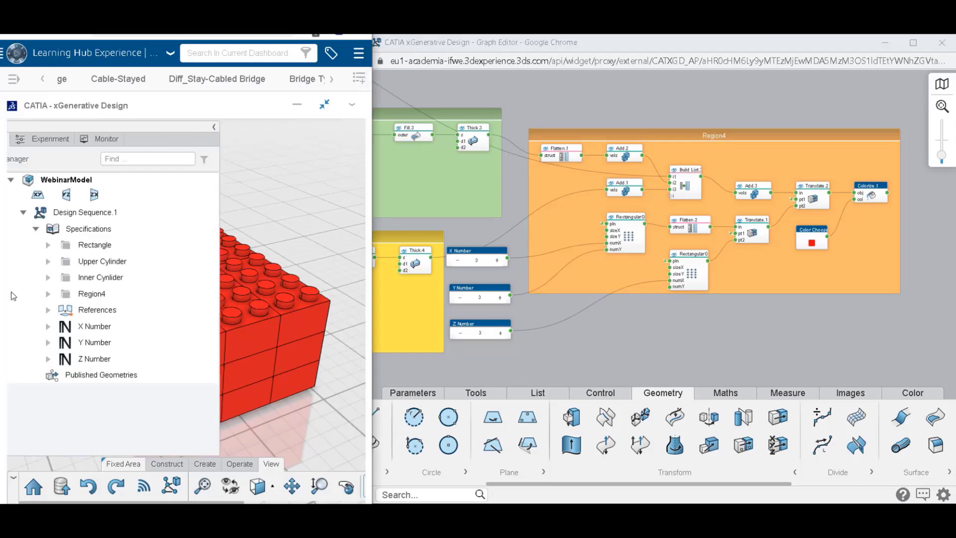
click(135, 140)
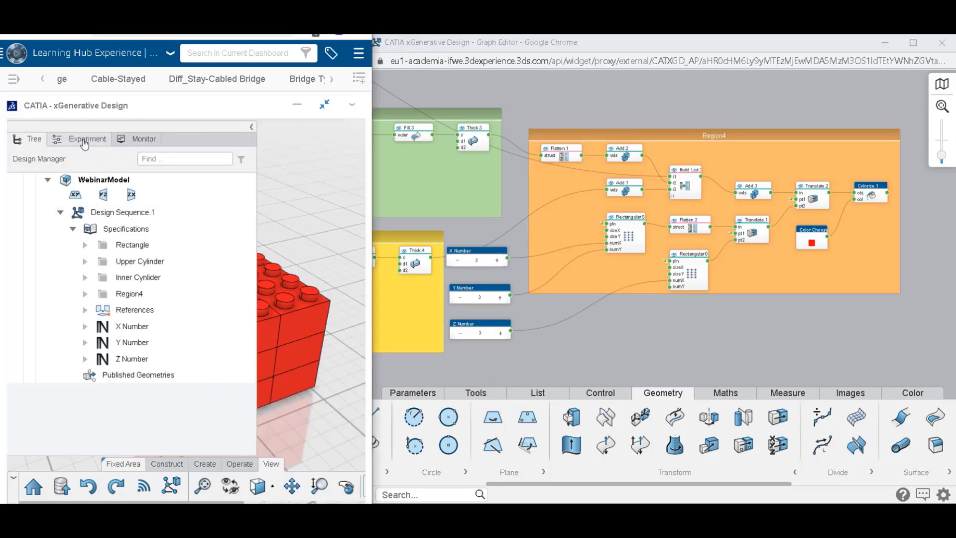
drag(254, 163, 152, 178)
scroll(195, 242, down, 5)
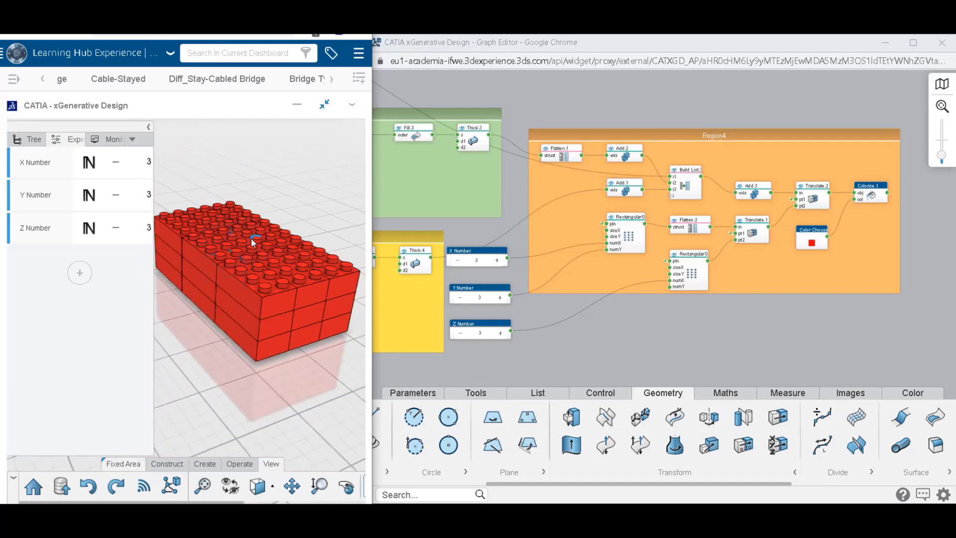
middle_drag(235, 249, 172, 280)
middle_drag(193, 214, 272, 236)
drag(152, 177, 200, 176)
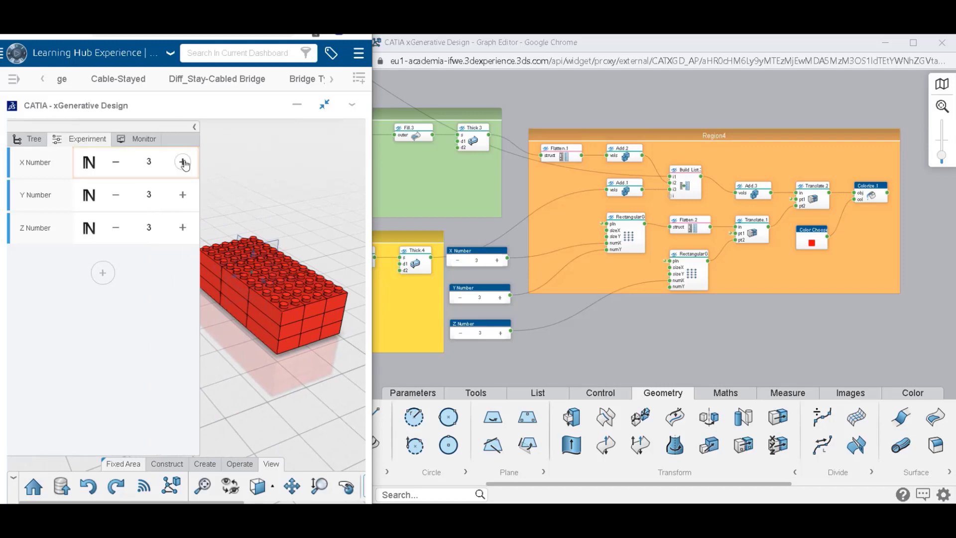
Set the X Number to 5, the Y Number to 5 and the Z Number to 4.
click(183, 163)
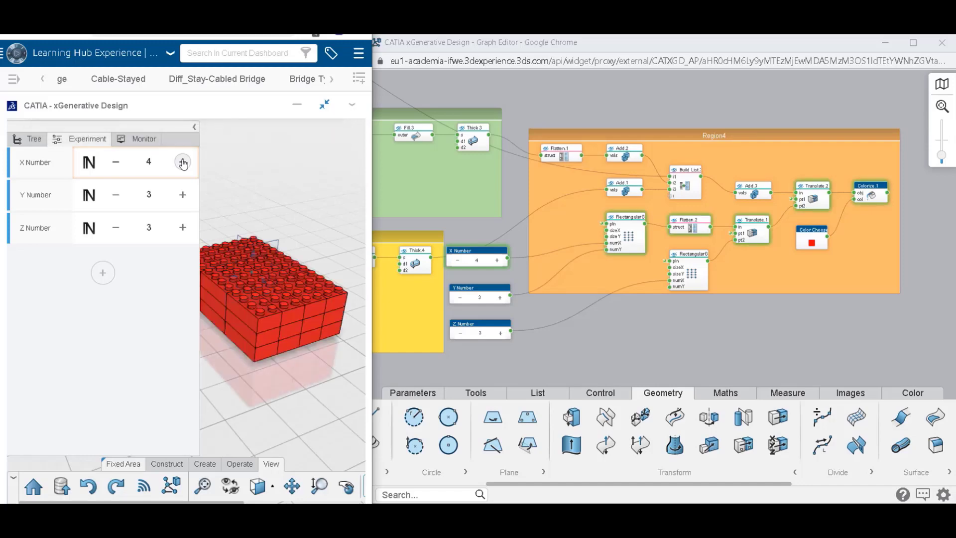
click(182, 163)
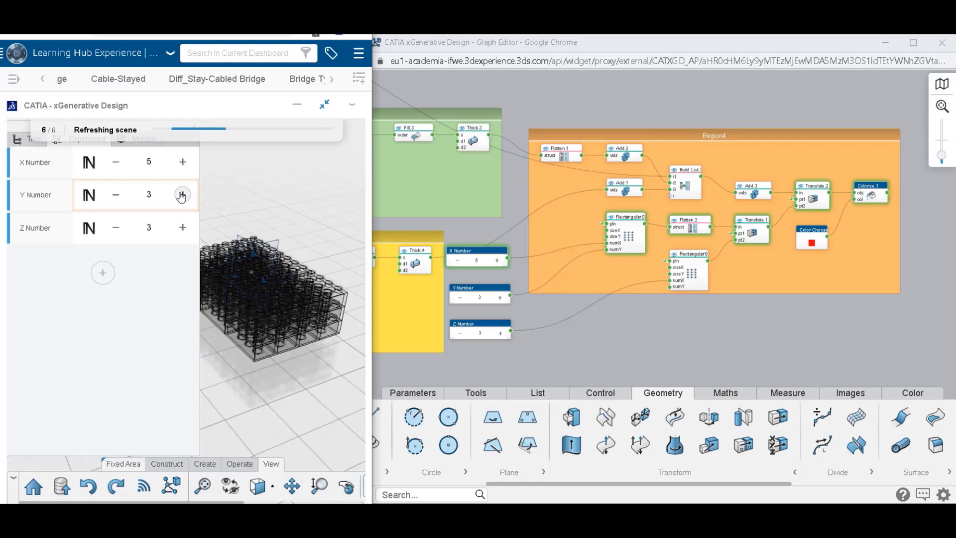
click(182, 195)
click(182, 195)
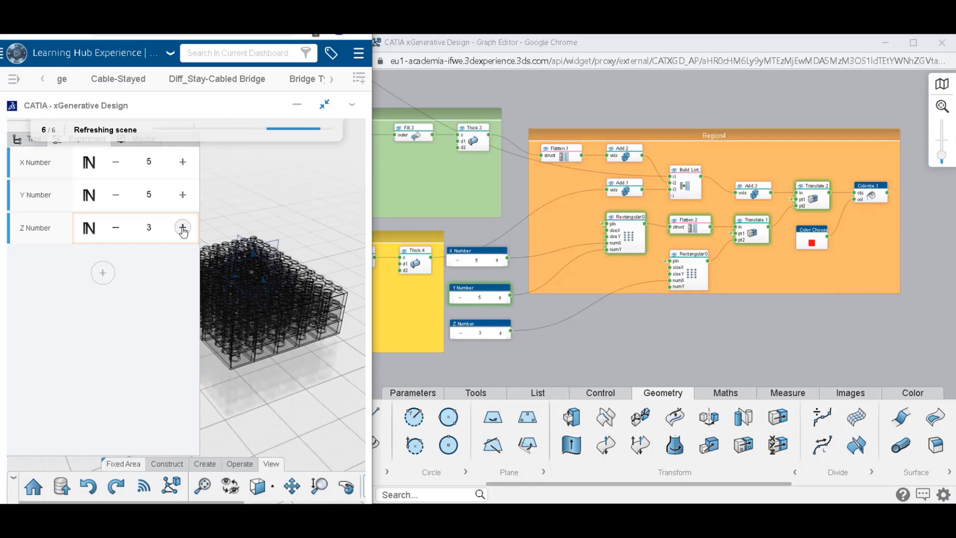
click(183, 228)
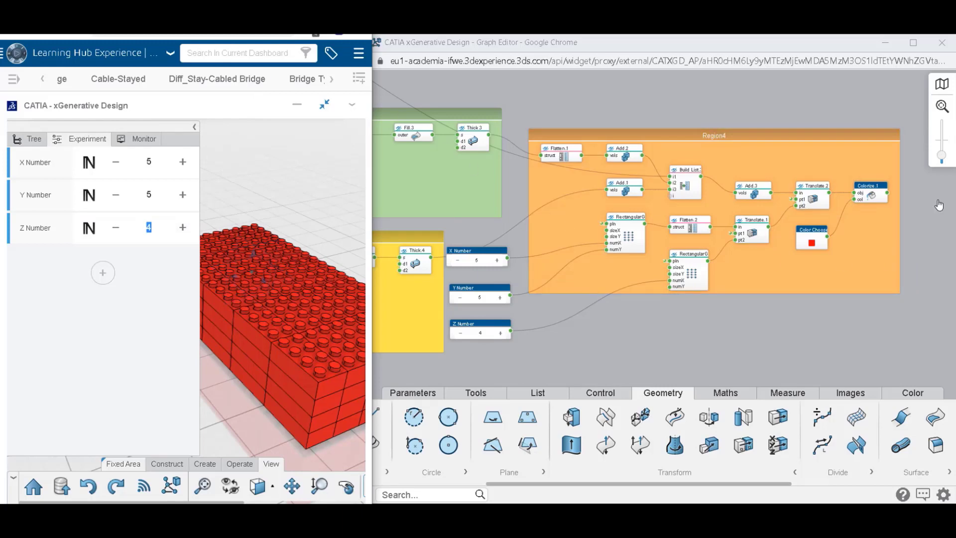
Change the colour feeding Colorize.1 in Region4 to hex 005686.
scroll(934, 218, up, 3)
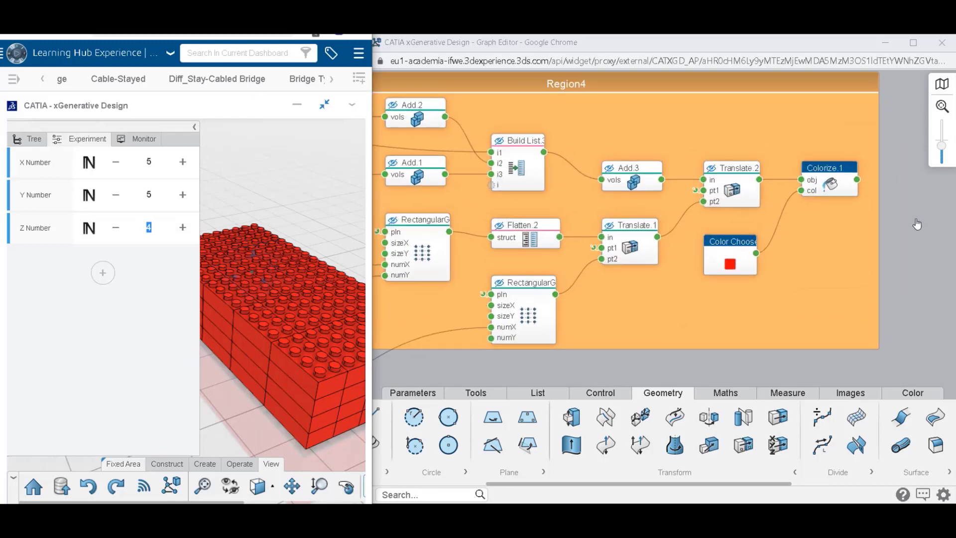
click(731, 264)
double_click(709, 216)
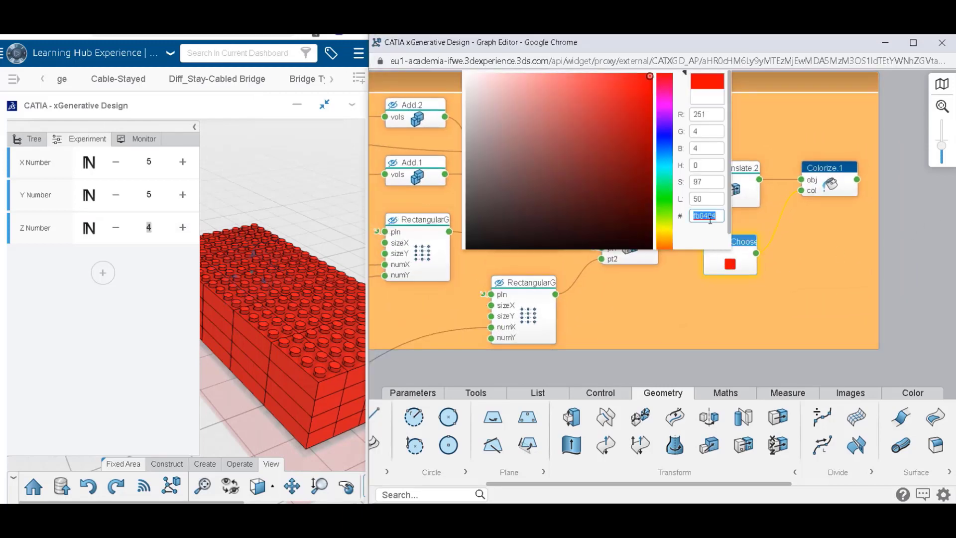
text(005686)
key(Return)
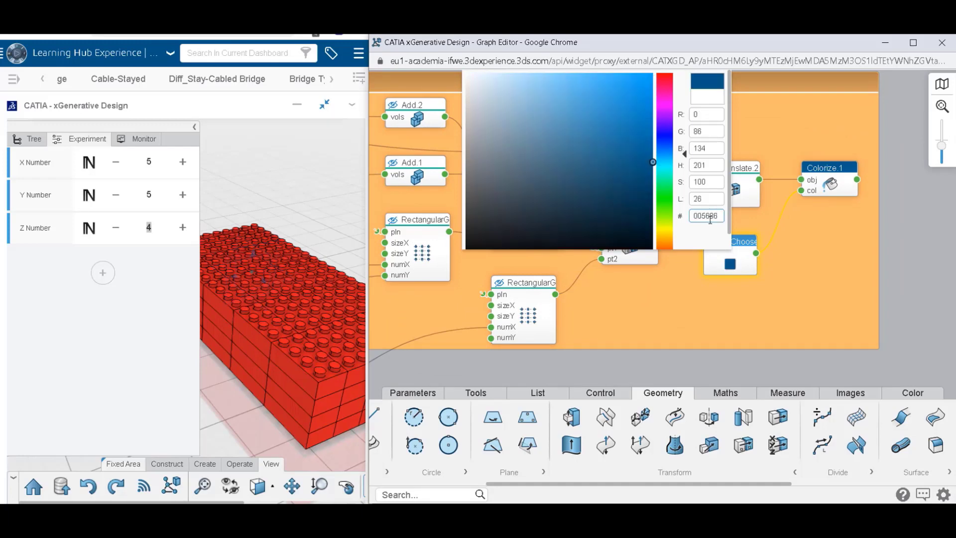
mouse_move(756, 256)
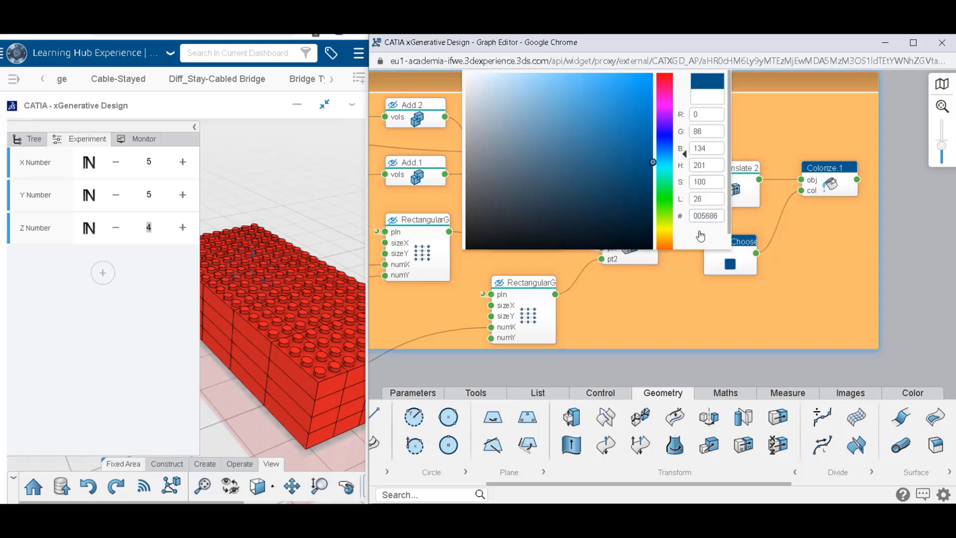
drag(690, 297, 694, 354)
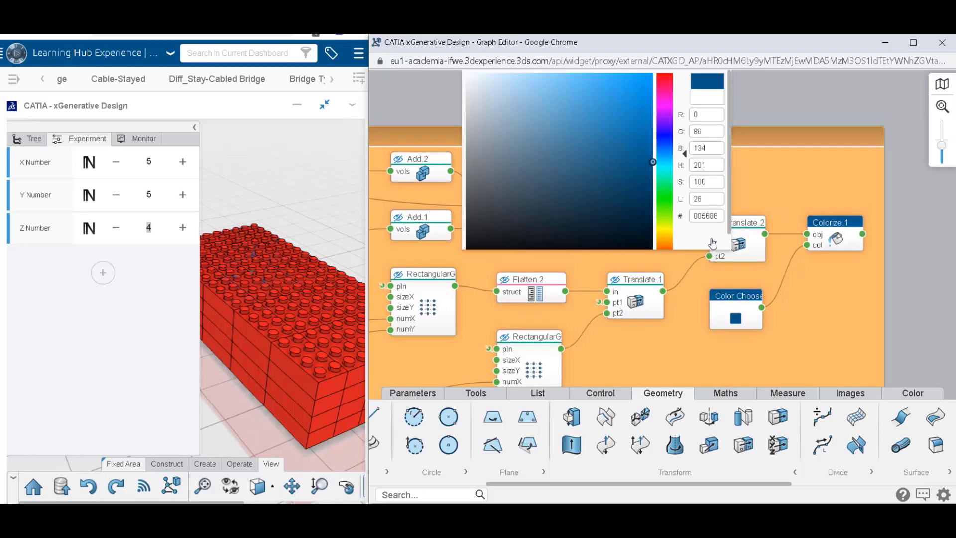
mouse_move(707, 246)
drag(730, 101, 735, 62)
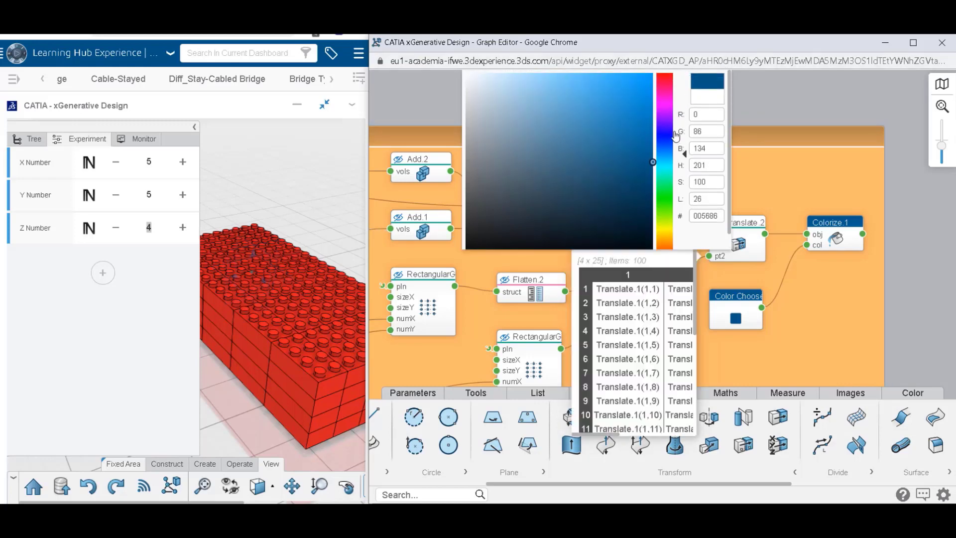
click(763, 84)
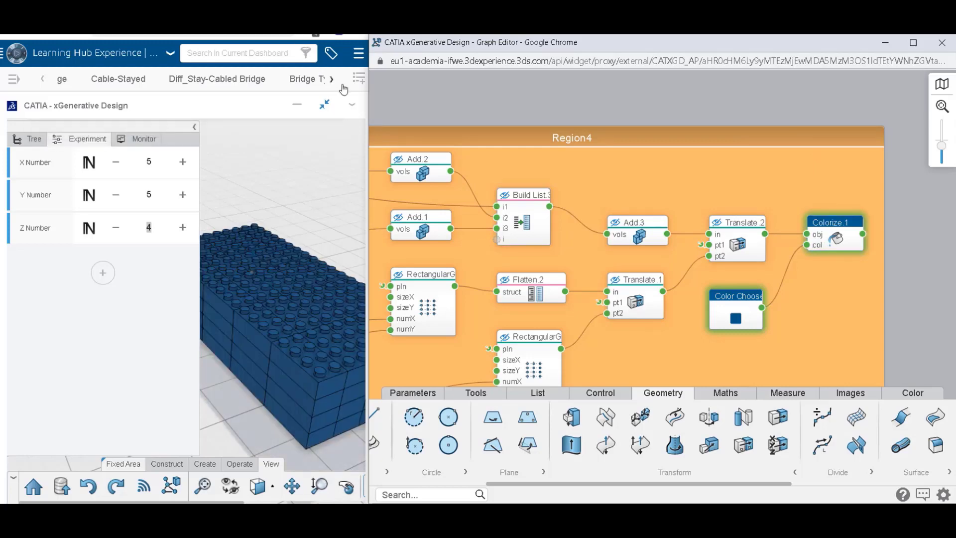
Enlarge the 3D view to the full window width and orbit around the brick block.
drag(369, 125, 949, 130)
middle_drag(707, 357, 503, 304)
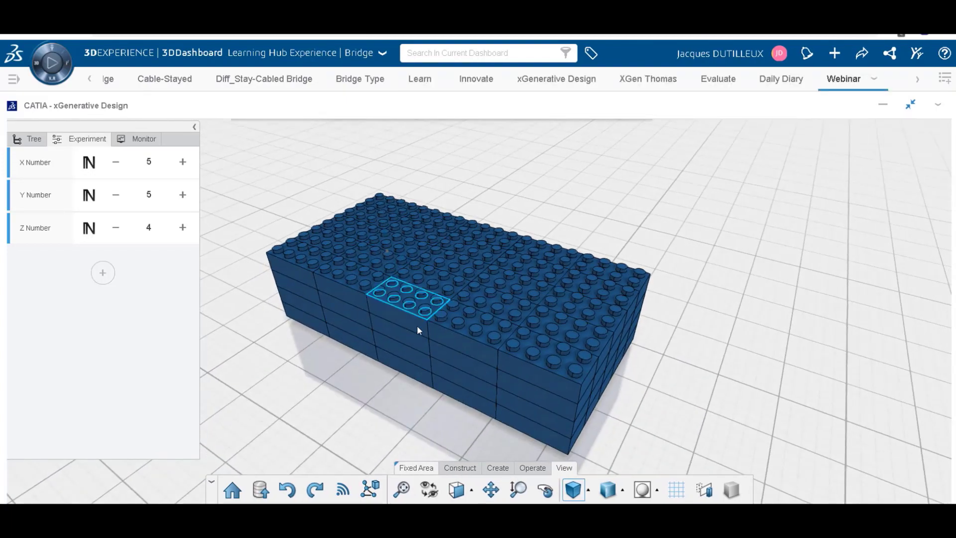
middle_drag(418, 333, 436, 299)
Return to the graph and examine the inputs and outputs of both rectangular grids and Translate.1.
click(369, 490)
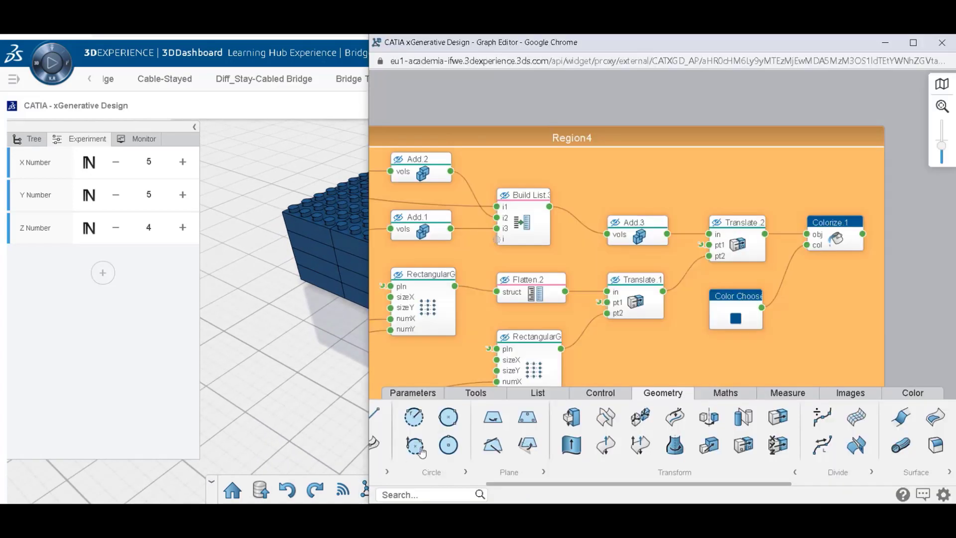
drag(655, 336, 743, 252)
click(608, 275)
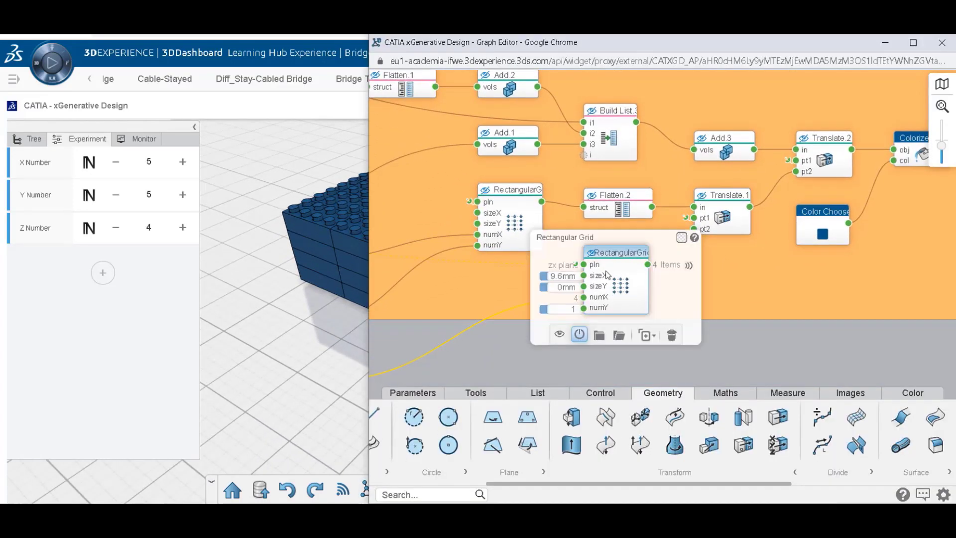
click(747, 346)
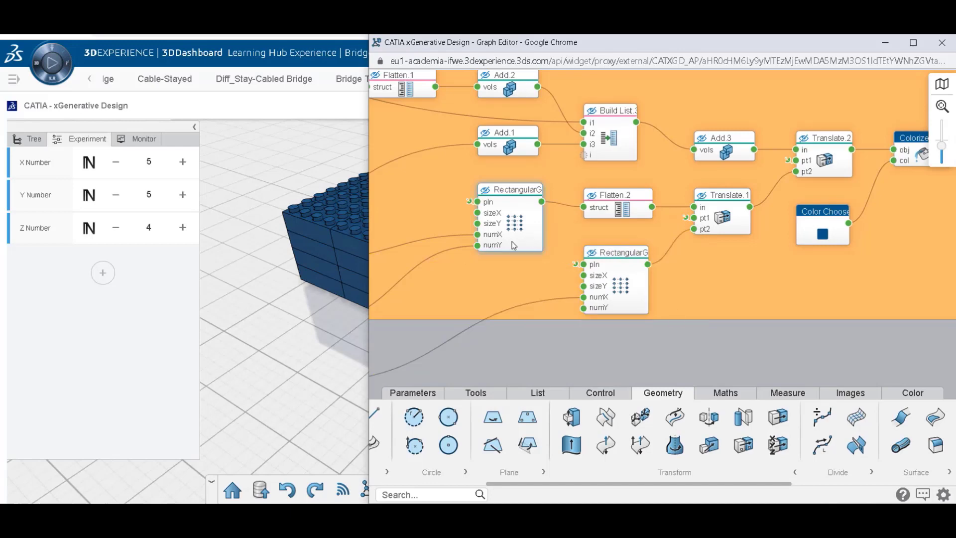
click(515, 235)
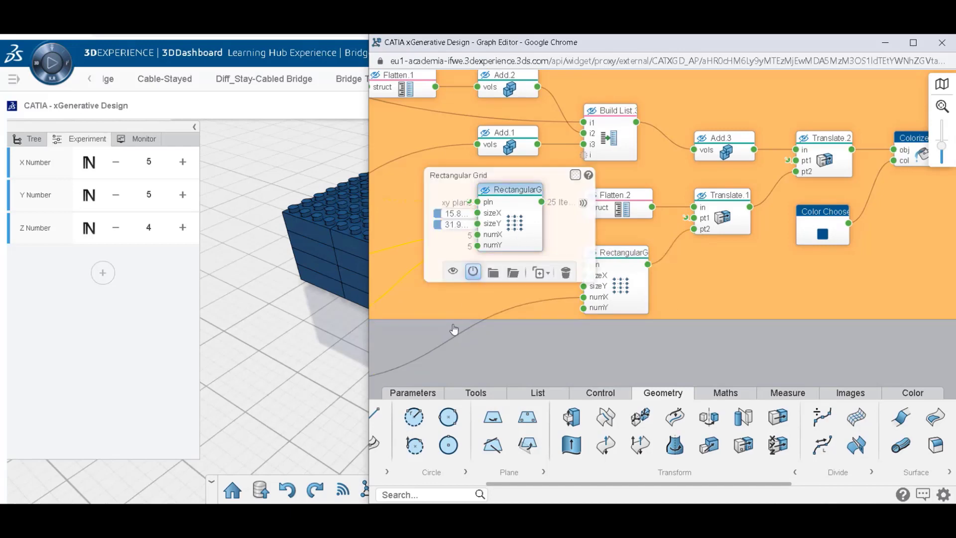
drag(454, 330, 599, 340)
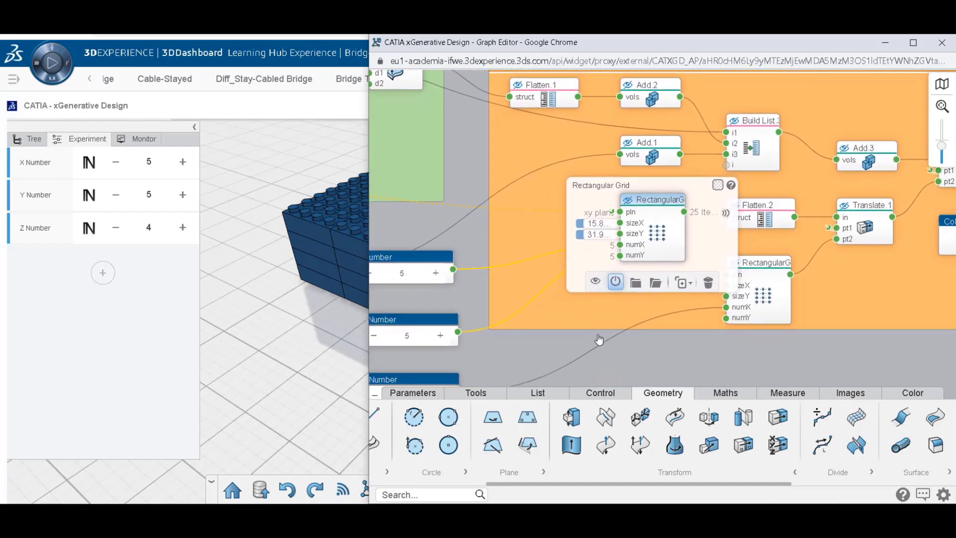
click(601, 283)
click(602, 283)
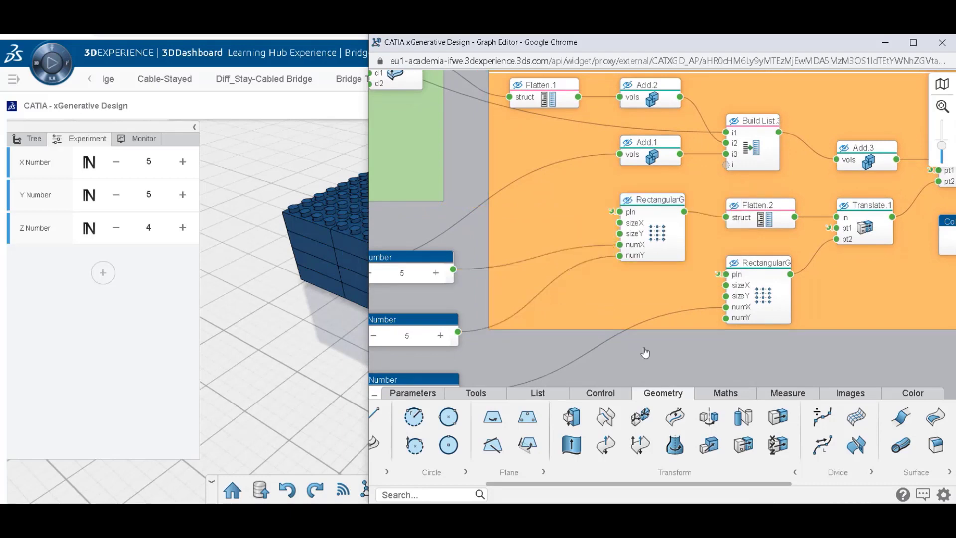
click(868, 241)
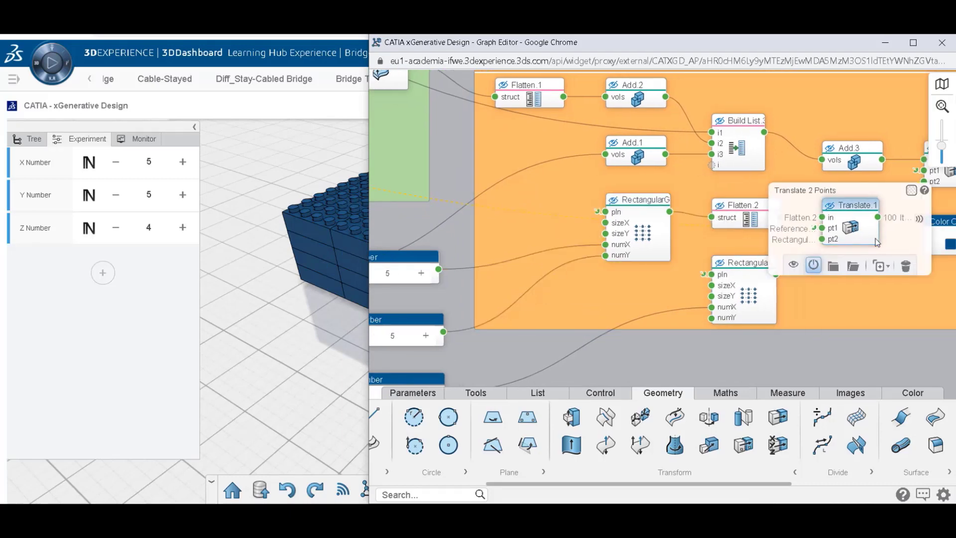
click(842, 375)
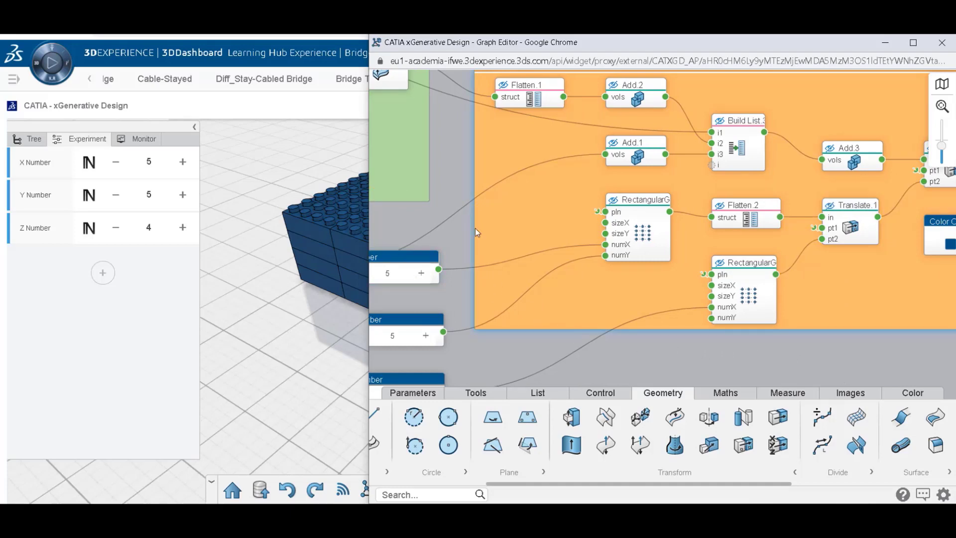
Bring the 3D view back to the front and reduce the X, Y and Z Numbers to 1 each.
click(285, 194)
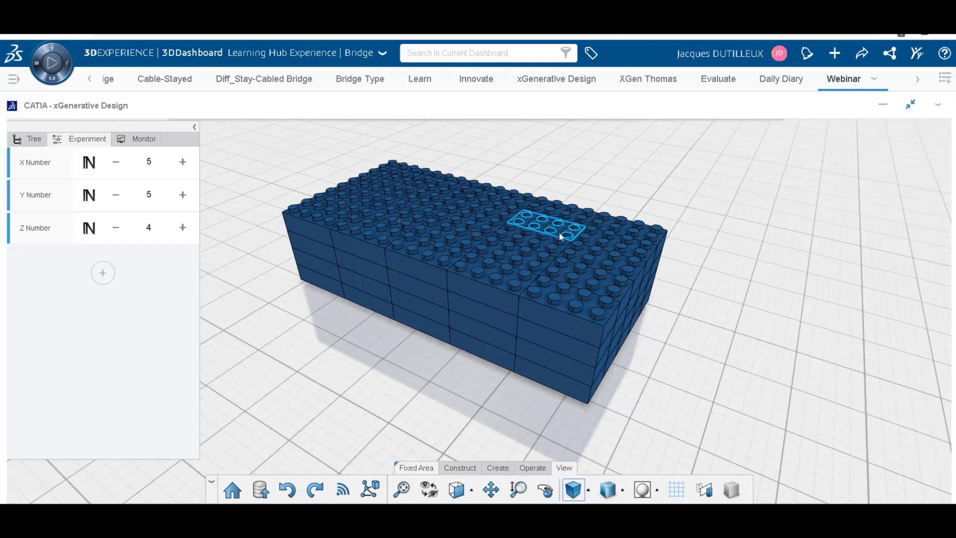
middle_drag(560, 237, 357, 179)
click(114, 162)
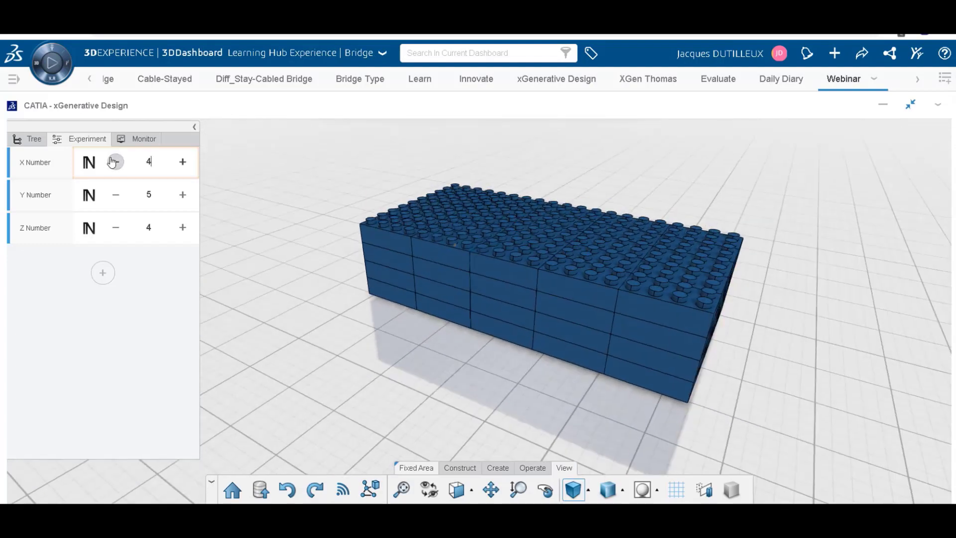
click(113, 162)
click(114, 162)
click(114, 162)
click(115, 194)
click(115, 194)
click(115, 195)
click(115, 194)
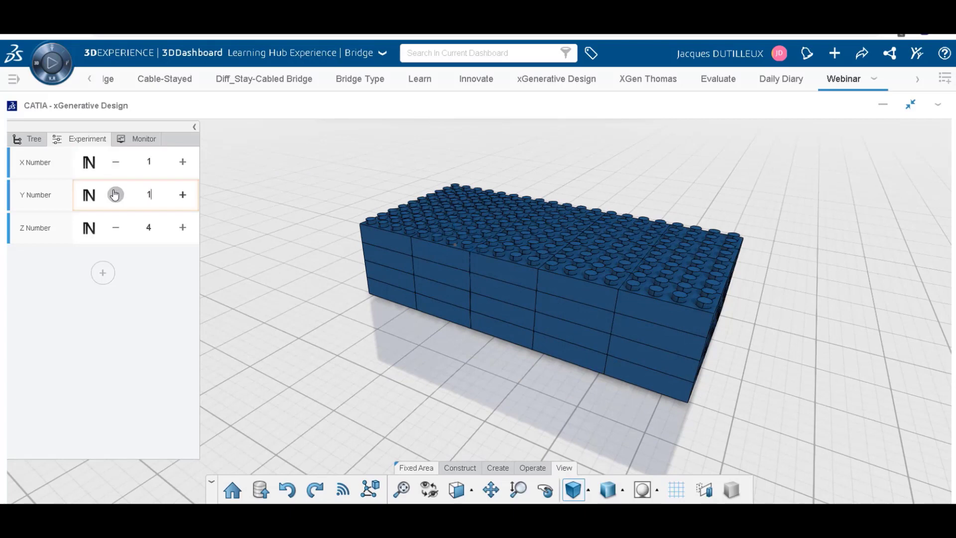
click(116, 228)
click(116, 227)
click(116, 228)
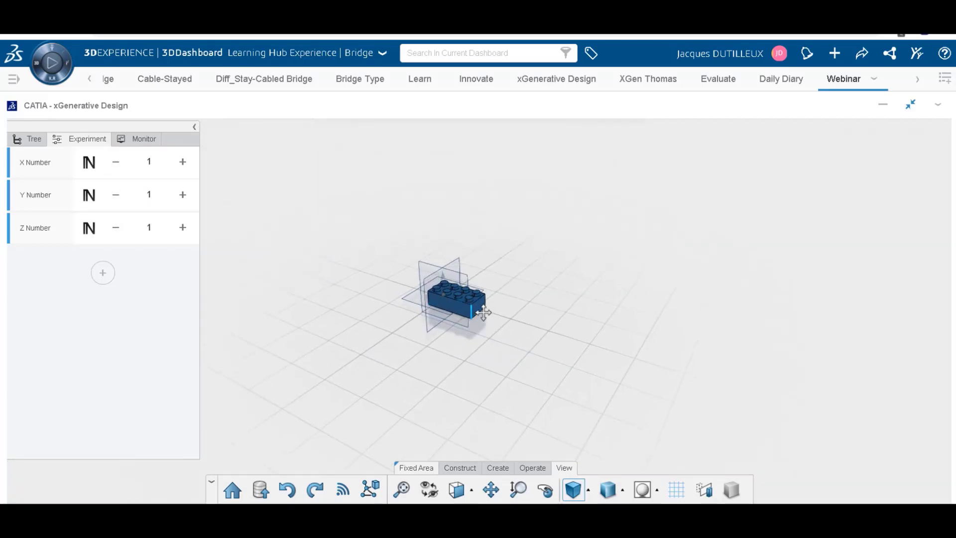
Set the Y Number to 5 and the Z Number to 6 to build a wall of bricks.
middle_drag(484, 312, 468, 197)
middle_drag(454, 293, 510, 282)
scroll(482, 271, up, 3)
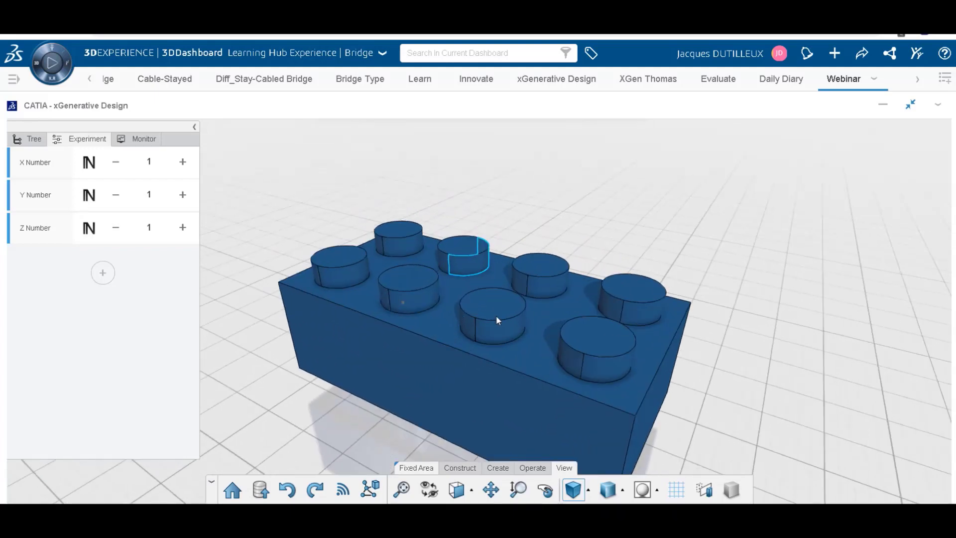
scroll(498, 314, down, 3)
scroll(453, 291, down, 4)
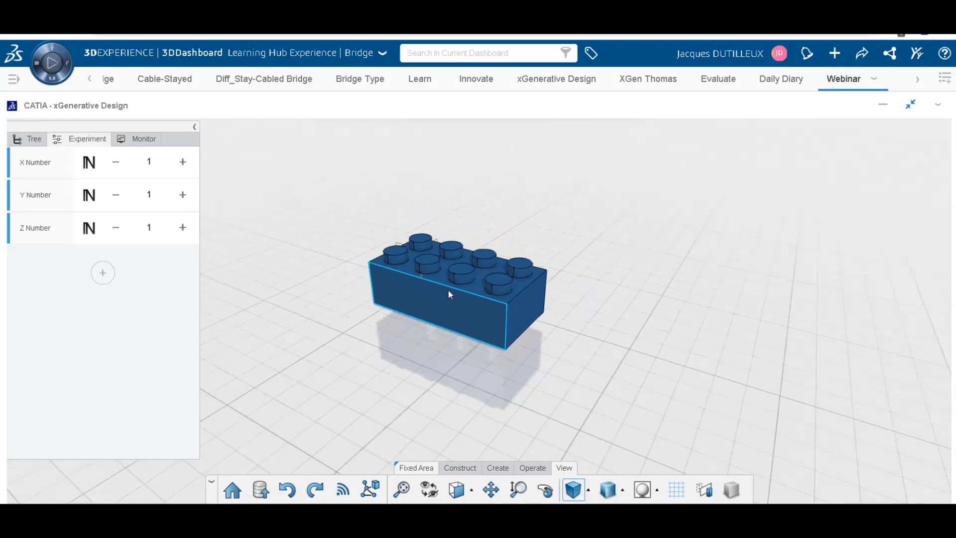
scroll(448, 291, down, 2)
click(182, 194)
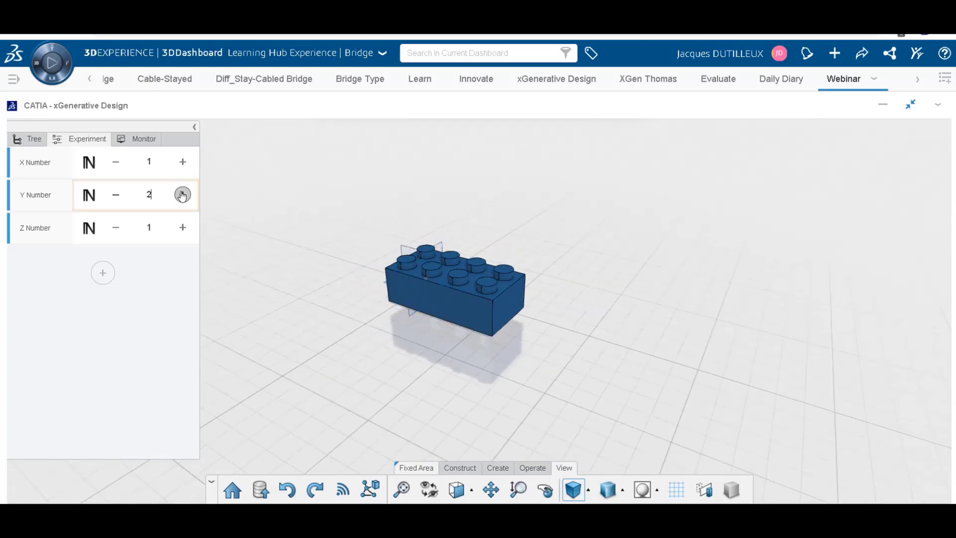
click(182, 195)
click(183, 194)
scroll(318, 232, down, 4)
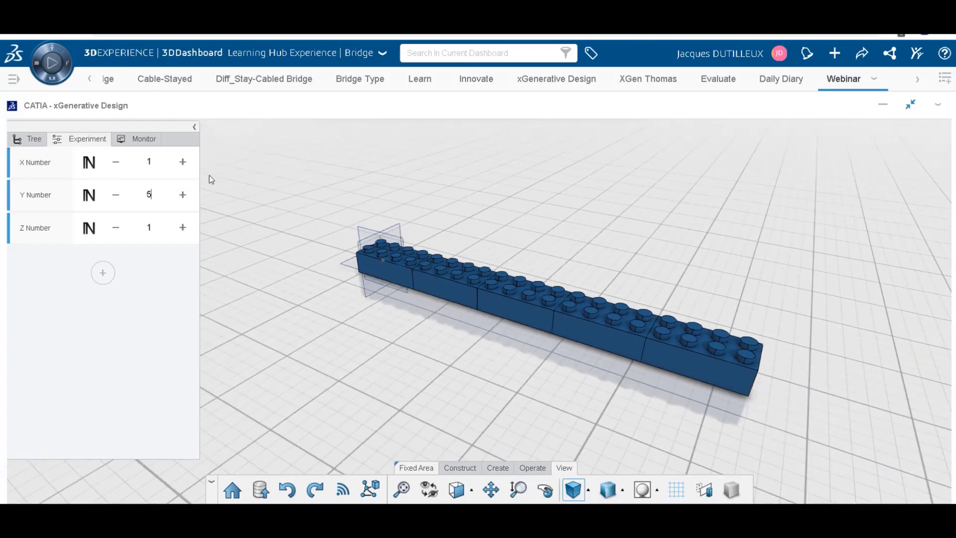
click(182, 228)
click(182, 228)
click(182, 228)
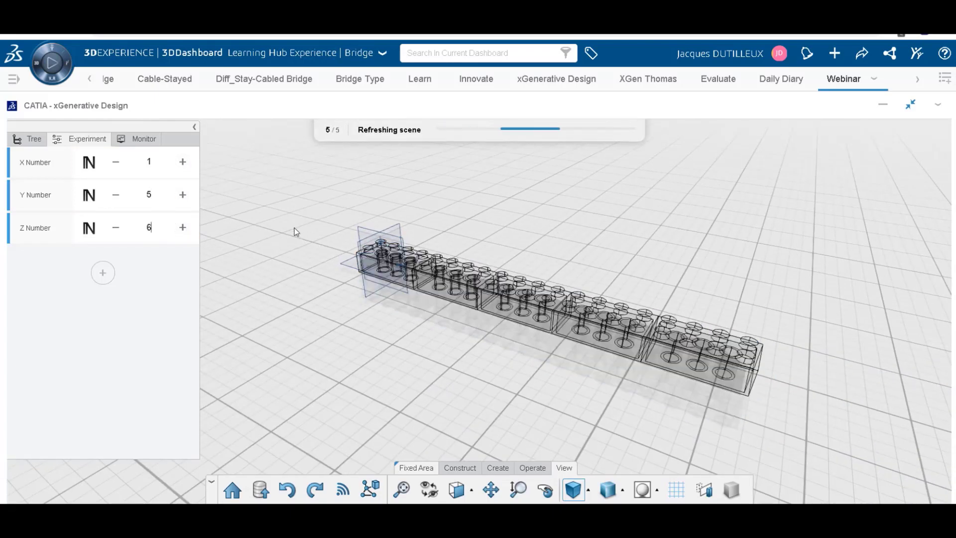
Examine the brick wall from its end and long side while toggling the 3D view's display effects.
middle_drag(321, 203, 875, 289)
middle_drag(373, 214, 261, 192)
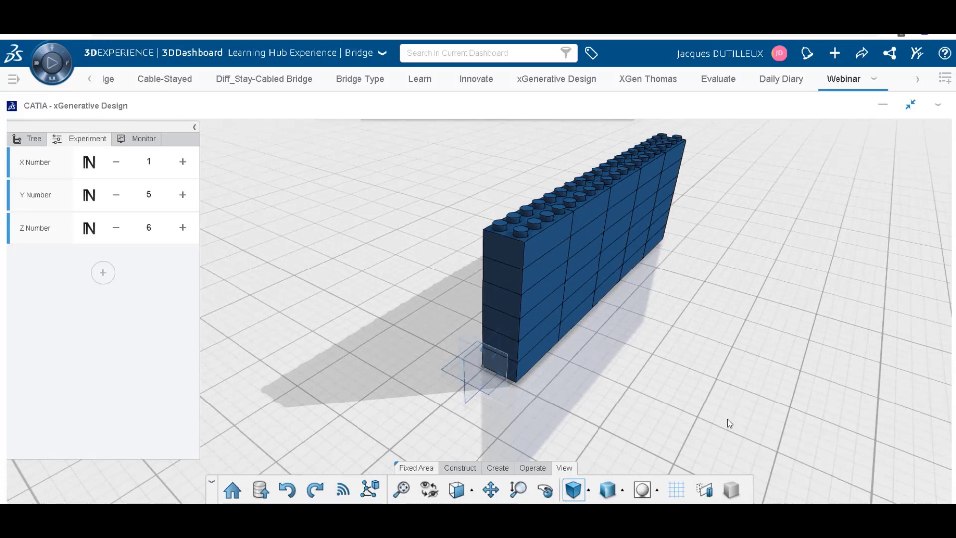
click(707, 494)
click(708, 495)
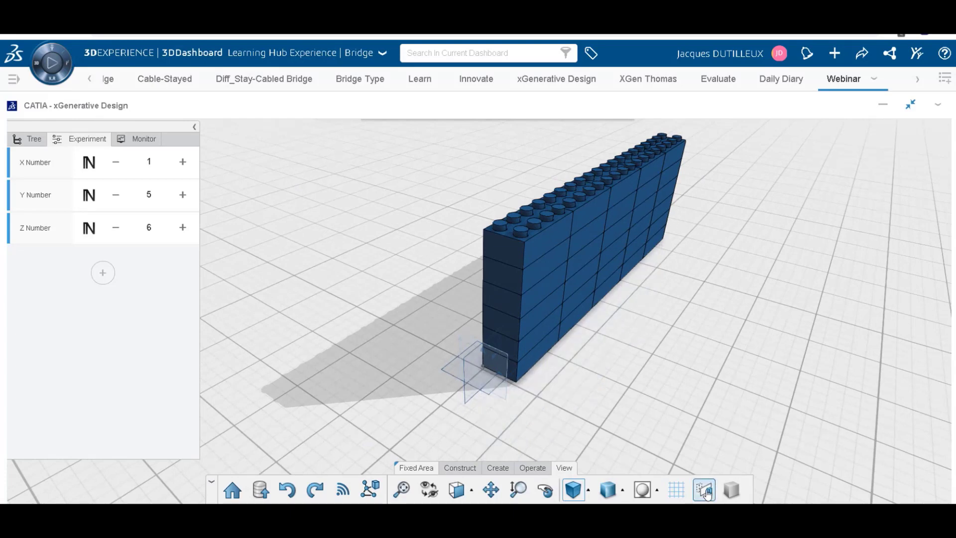
click(736, 490)
click(736, 490)
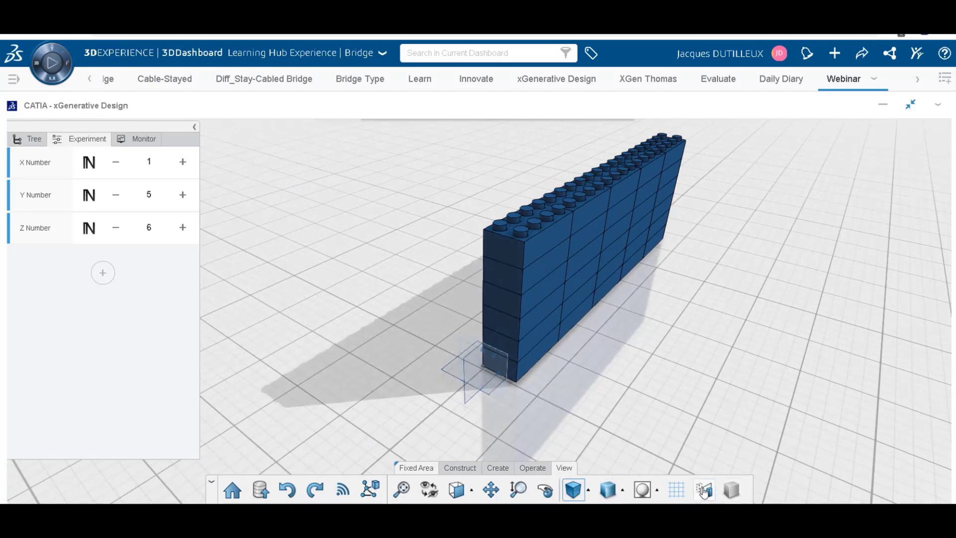
click(705, 492)
middle_drag(775, 254, 349, 319)
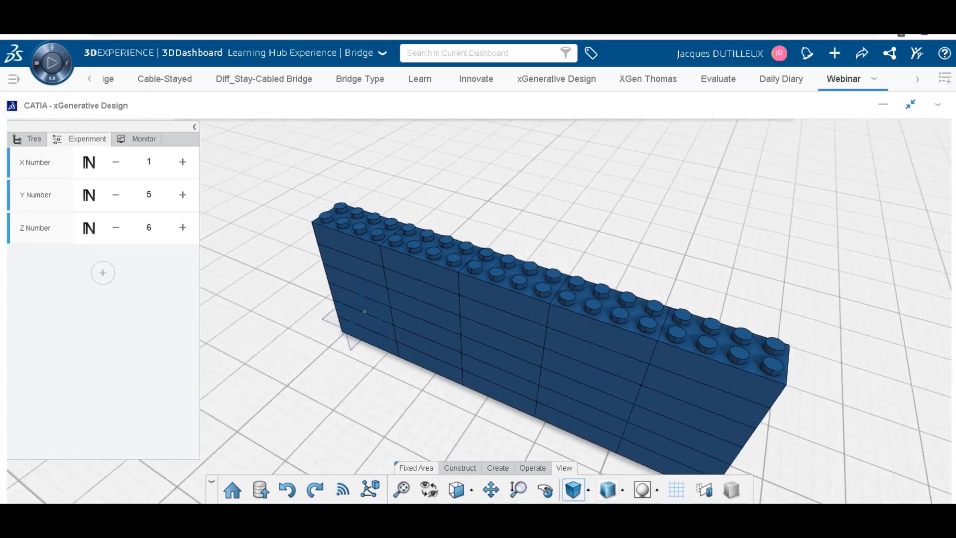
Hide the ground grid in the 3D view and set the Z Number and Y Number to 8 each.
click(667, 496)
middle_drag(741, 423, 262, 280)
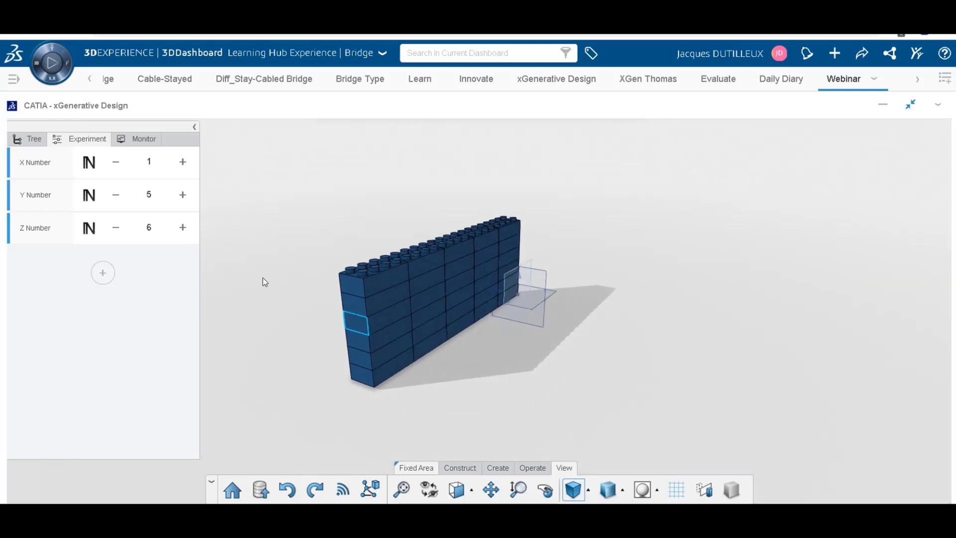
click(182, 228)
click(182, 227)
click(182, 194)
click(182, 195)
click(182, 195)
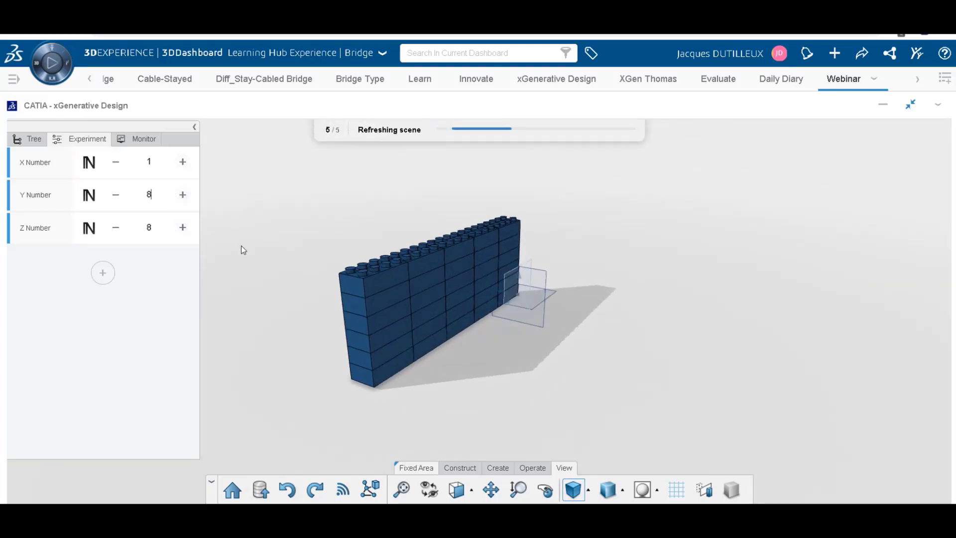
Examine the enlarged brick wall from its end and both long sides, finishing with a close view of one long face.
middle_drag(241, 246, 793, 295)
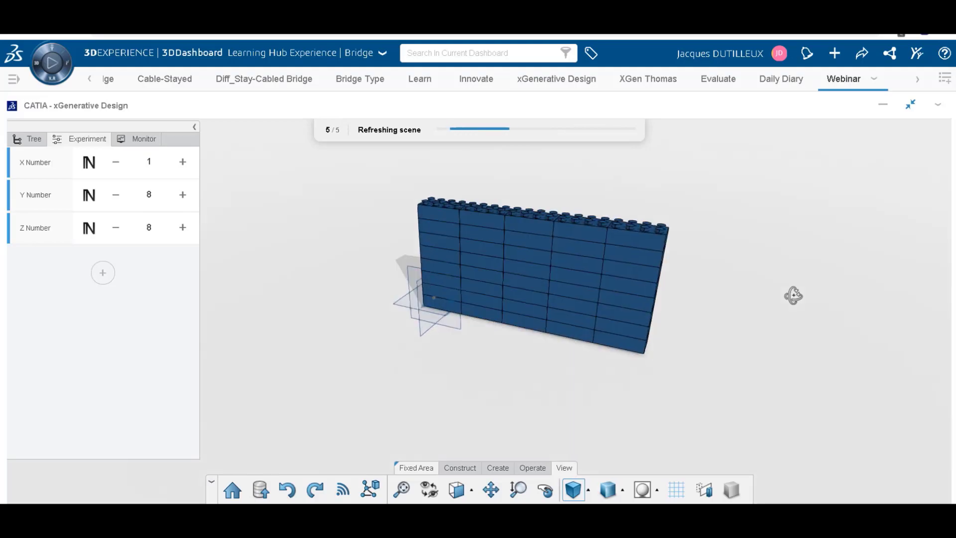
middle_drag(373, 274, 492, 273)
middle_drag(373, 234, 520, 301)
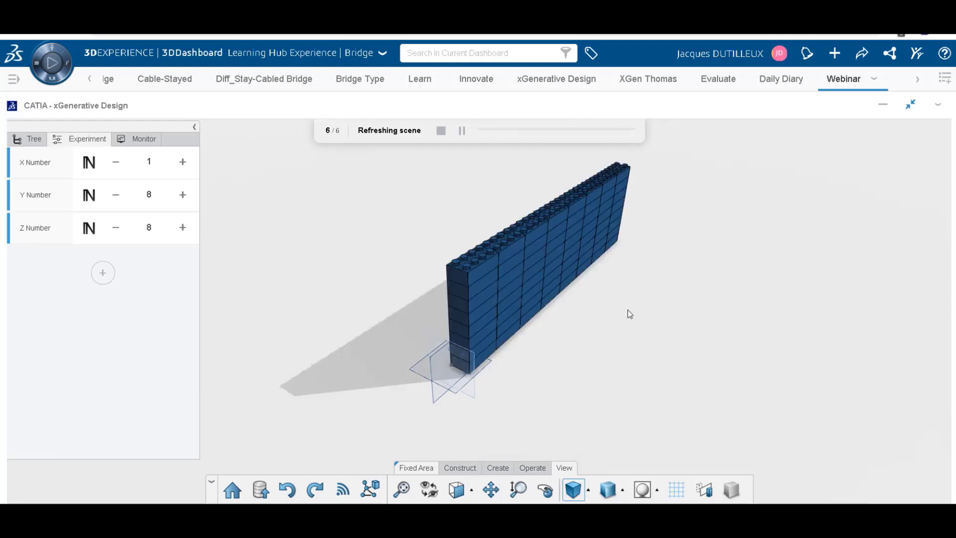
mouse_move(616, 314)
middle_down()
mouse_move(597, 337)
mouse_move(466, 218)
middle_up()
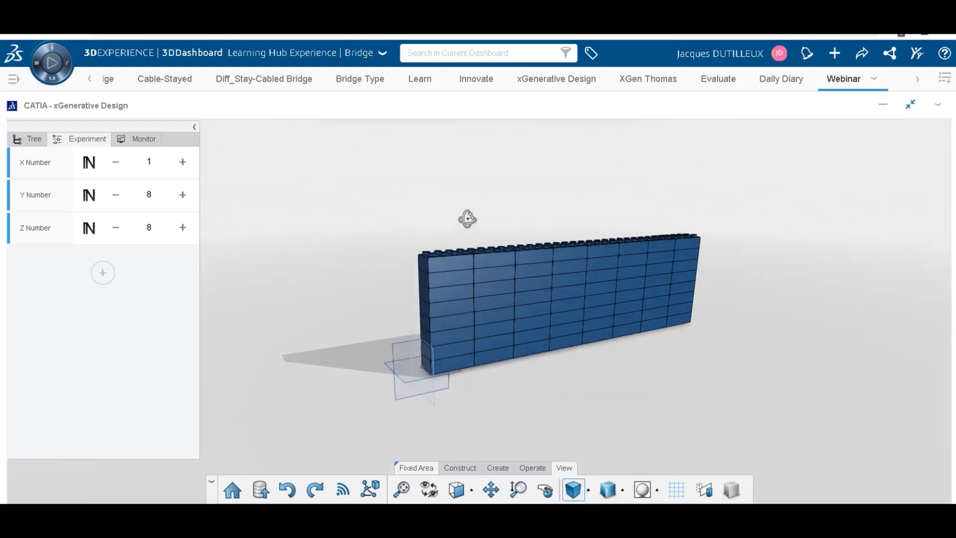
scroll(623, 324, up, 3)
middle_drag(621, 321, 563, 367)
scroll(564, 339, up, 2)
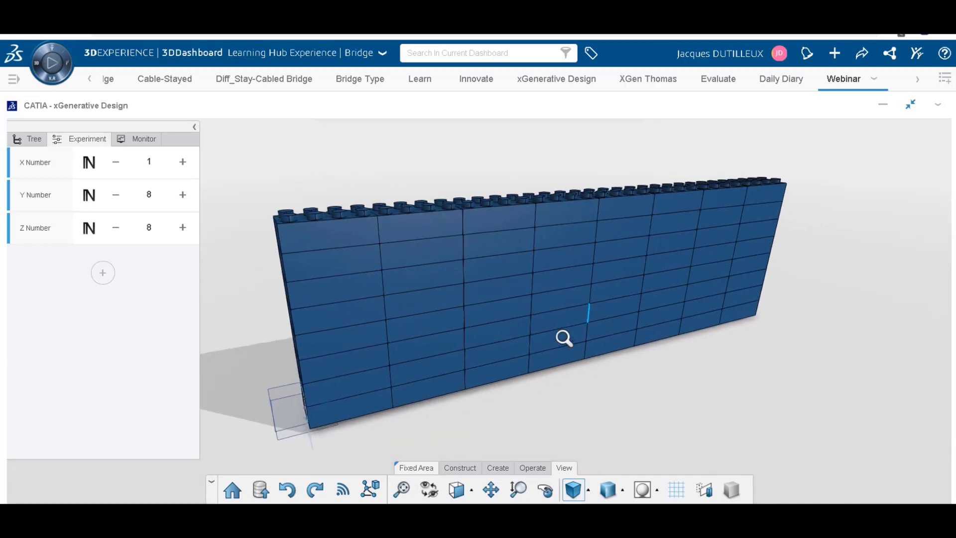
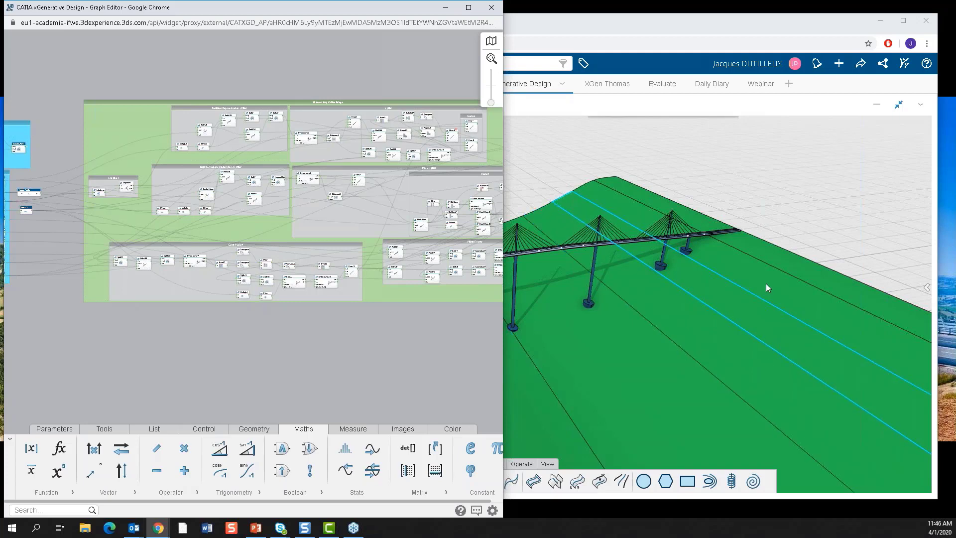
Bring the 3D bridge model to the front, examine it from several angles, and show its experiment parameters.
click(569, 155)
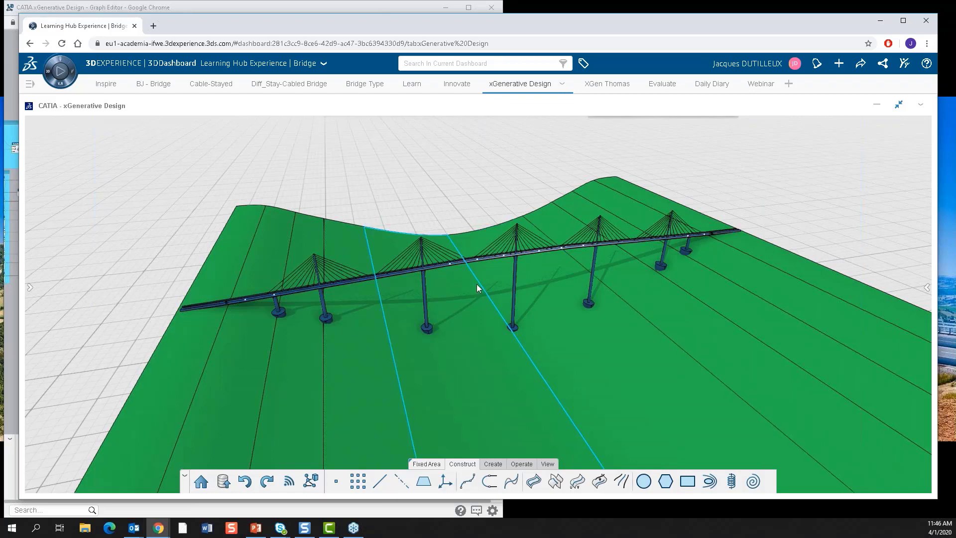
middle_drag(477, 284, 548, 327)
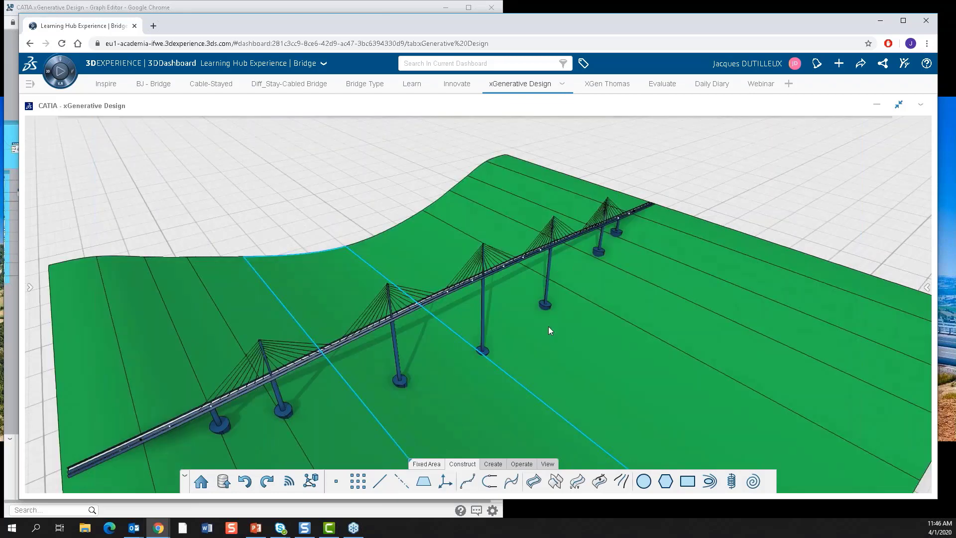
scroll(548, 327, up, 3)
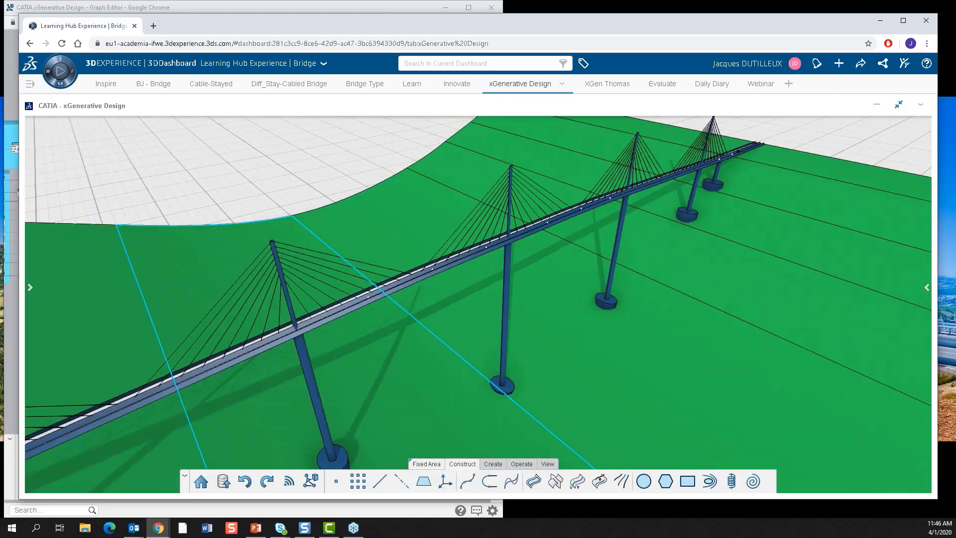
middle_drag(493, 279, 534, 285)
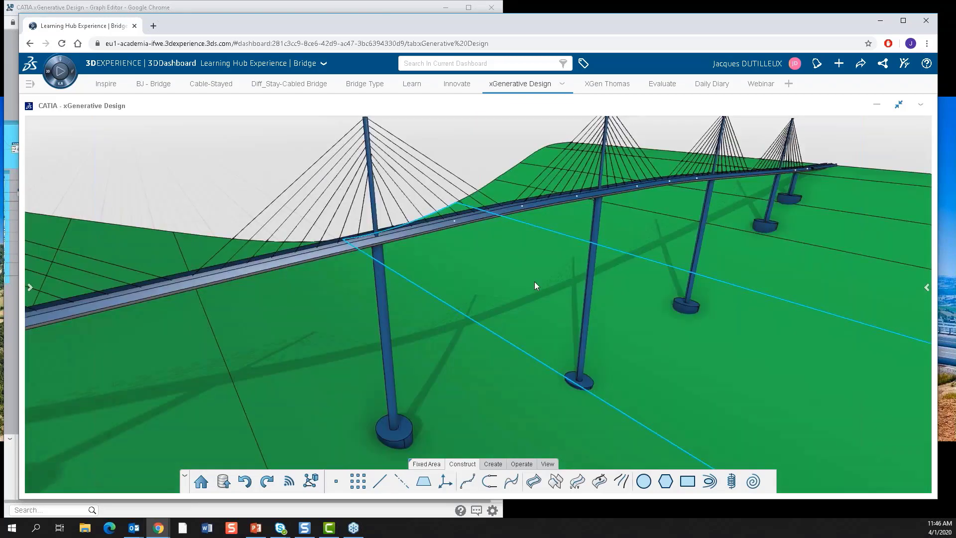
scroll(535, 284, down, 3)
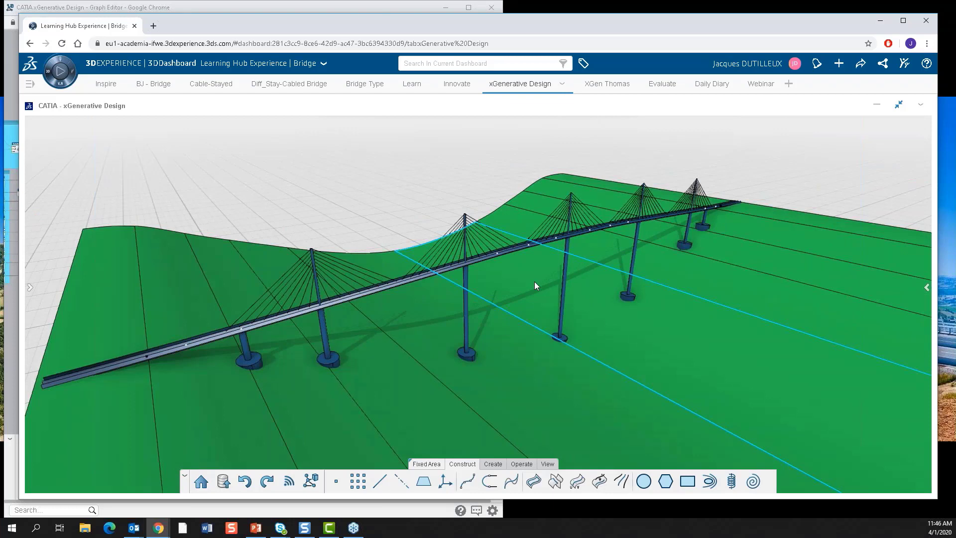
click(30, 288)
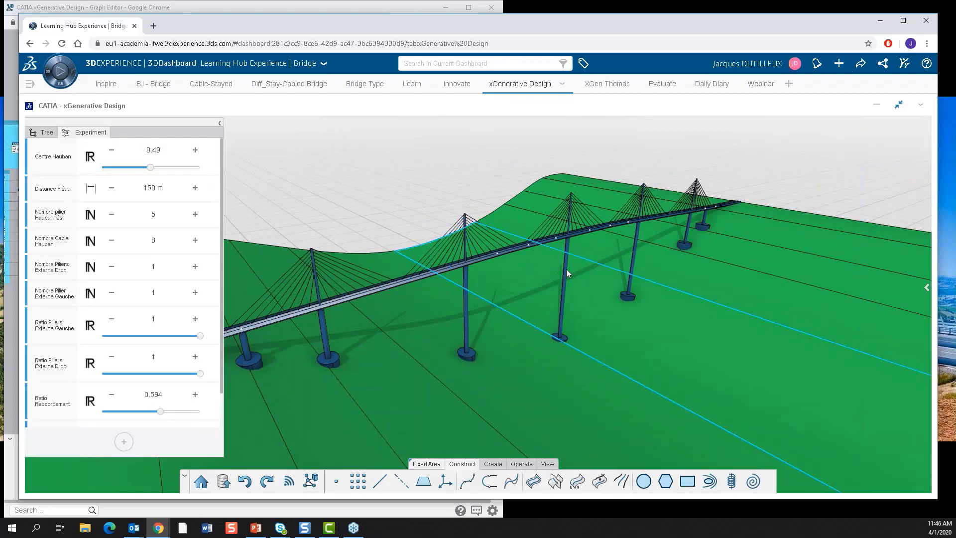
Set Nombre pilier Haubannés to 2 for the bridge.
middle_drag(567, 270, 605, 274)
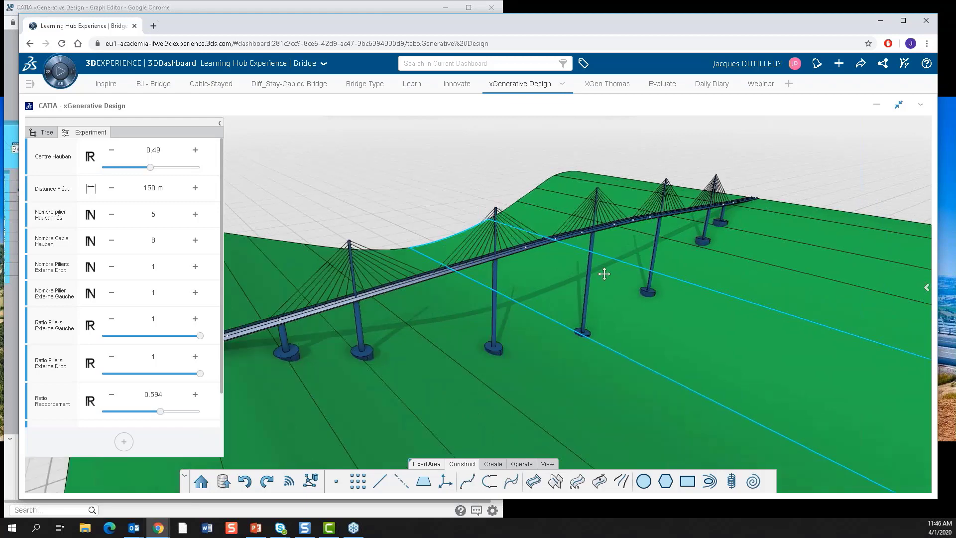
click(111, 215)
click(111, 215)
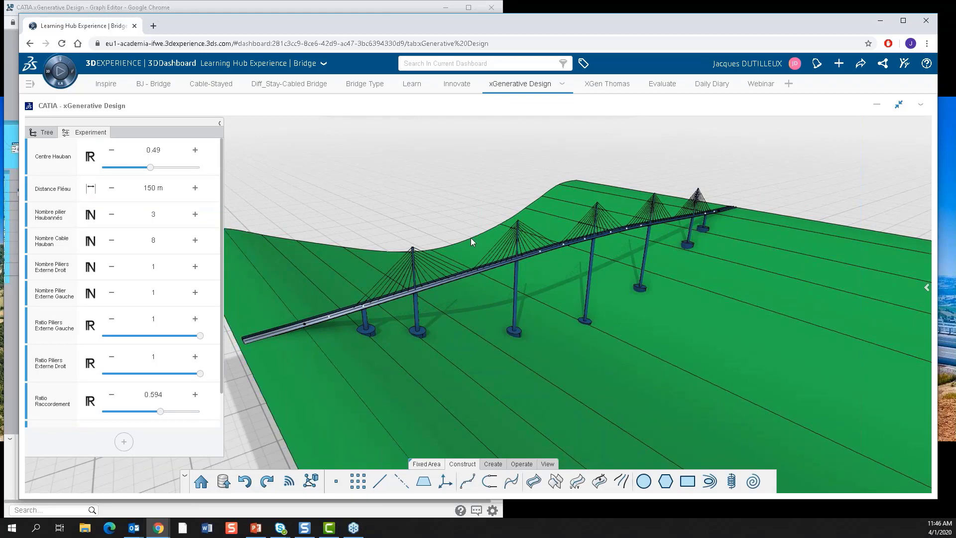
key(Down)
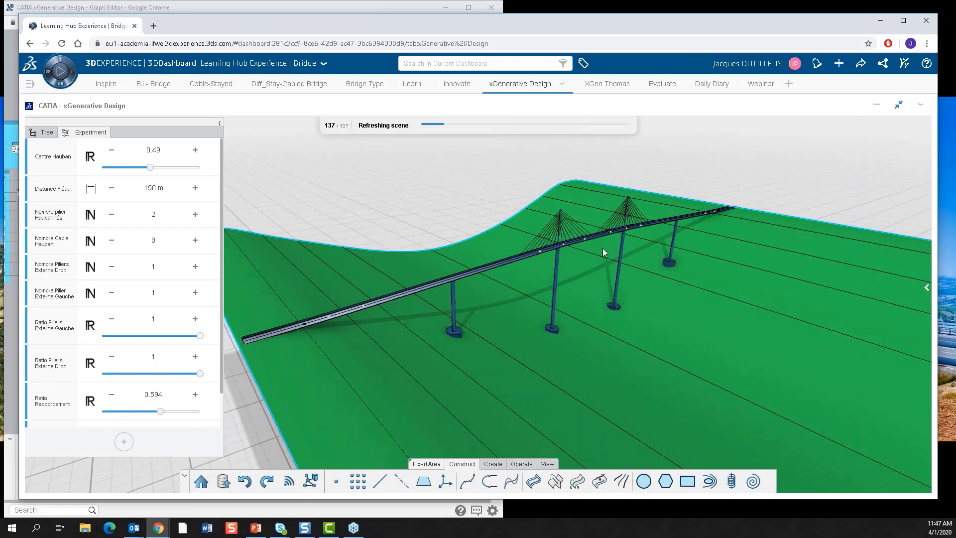
Set Nombre Piliers Externe Droit and Nombre Pilier Externe Gauche to 4 each, and Centre Hauban to 0.485.
middle_drag(603, 248, 480, 271)
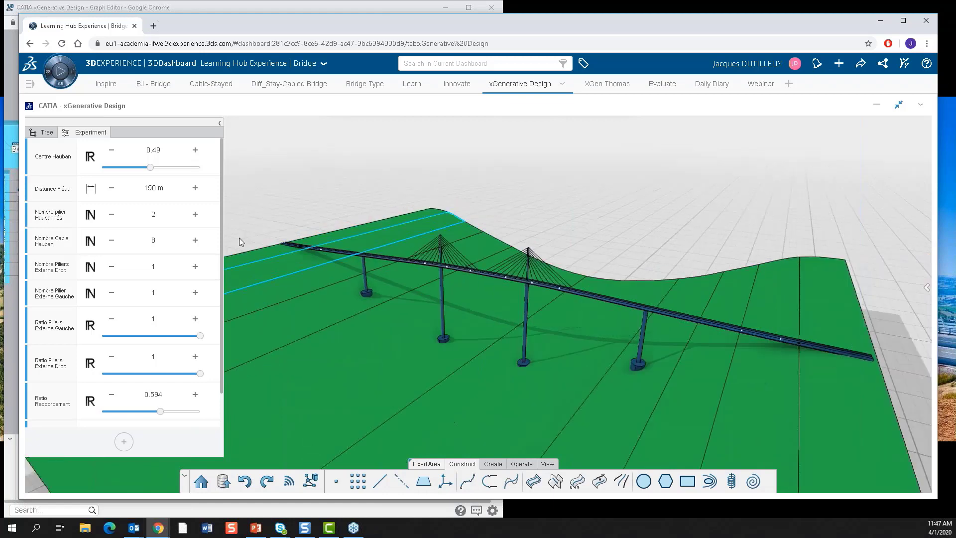
click(195, 266)
click(195, 267)
click(195, 266)
click(195, 292)
click(195, 292)
click(194, 293)
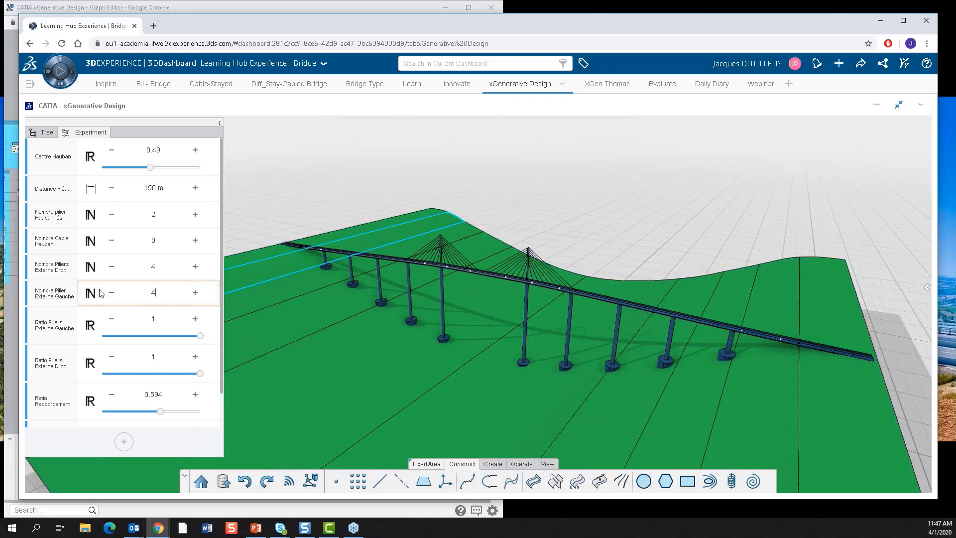
drag(150, 167, 131, 168)
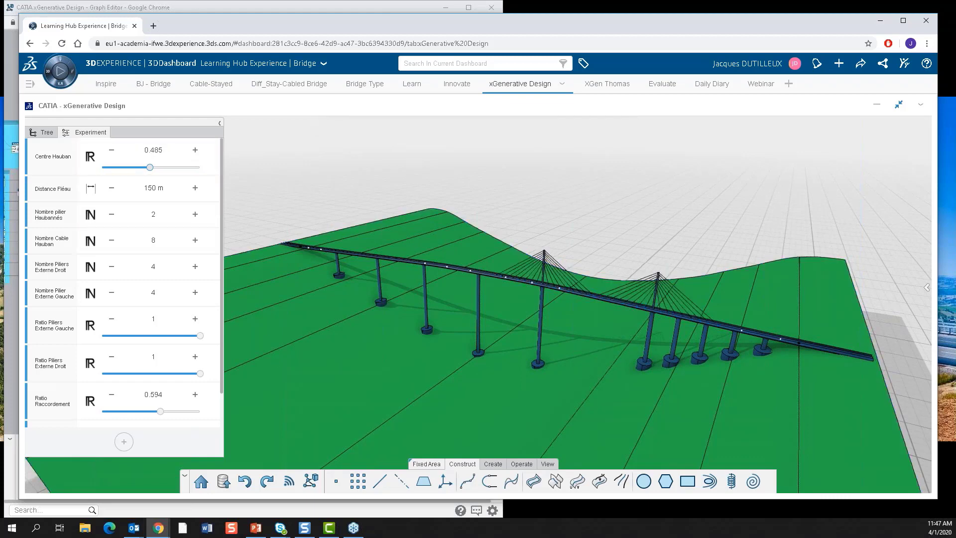
Display the bridge's design graph and inspect the nodes in the "Définition Espace Hauban plus d'1 Pilier" group.
click(309, 484)
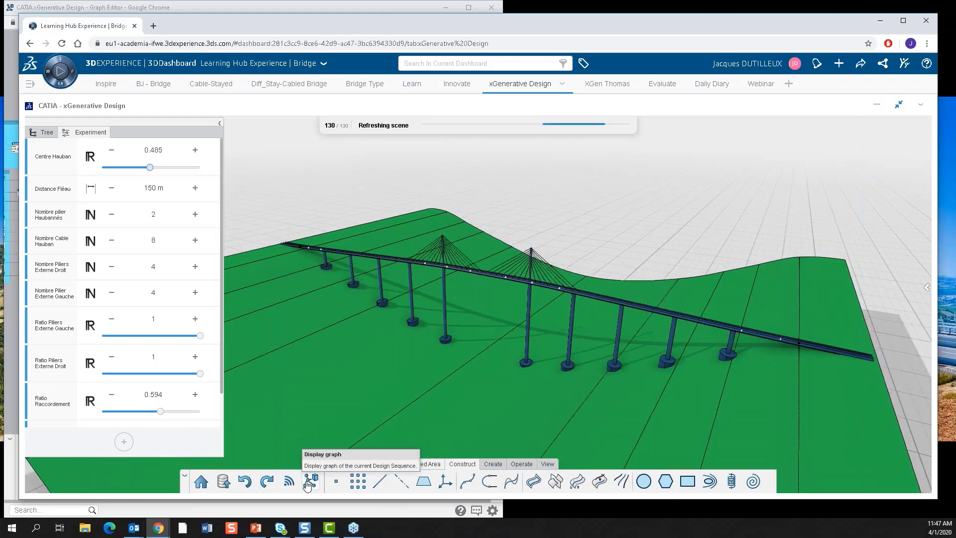
click(309, 482)
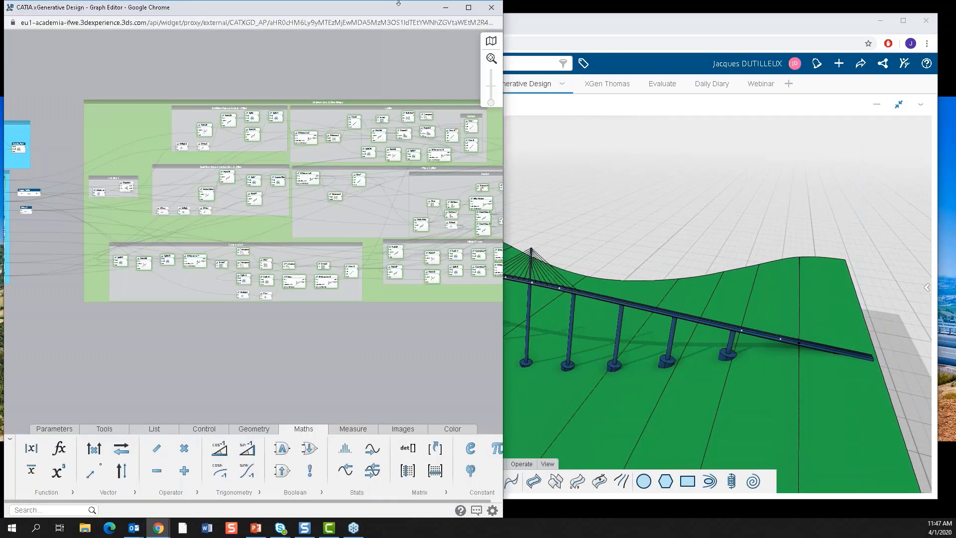
double_click(399, 2)
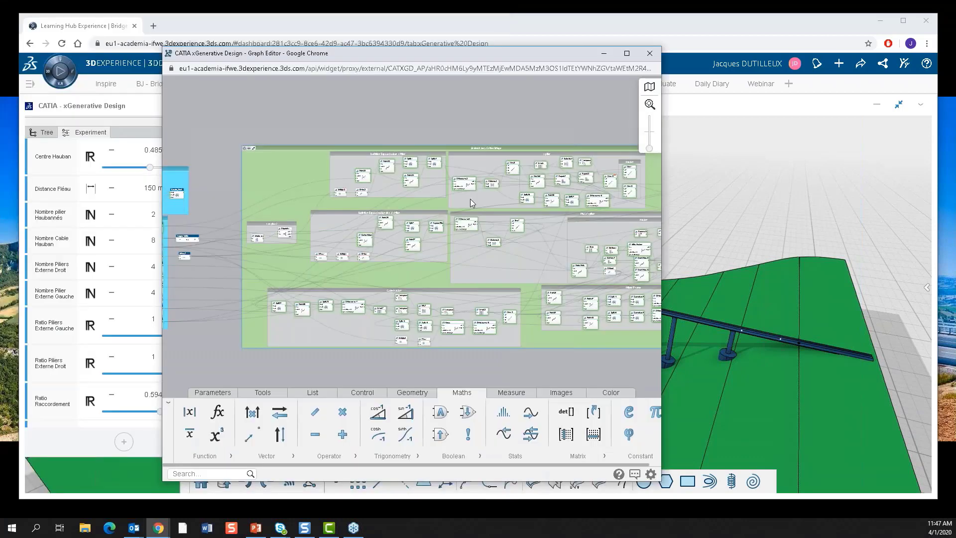
scroll(449, 273, up, 3)
scroll(449, 273, up, 5)
mouse_move(387, 259)
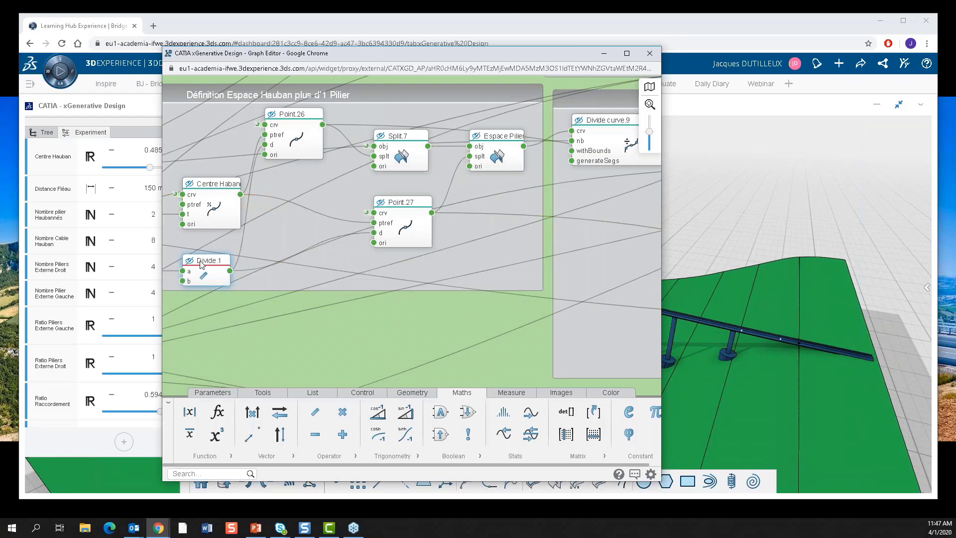
mouse_move(201, 265)
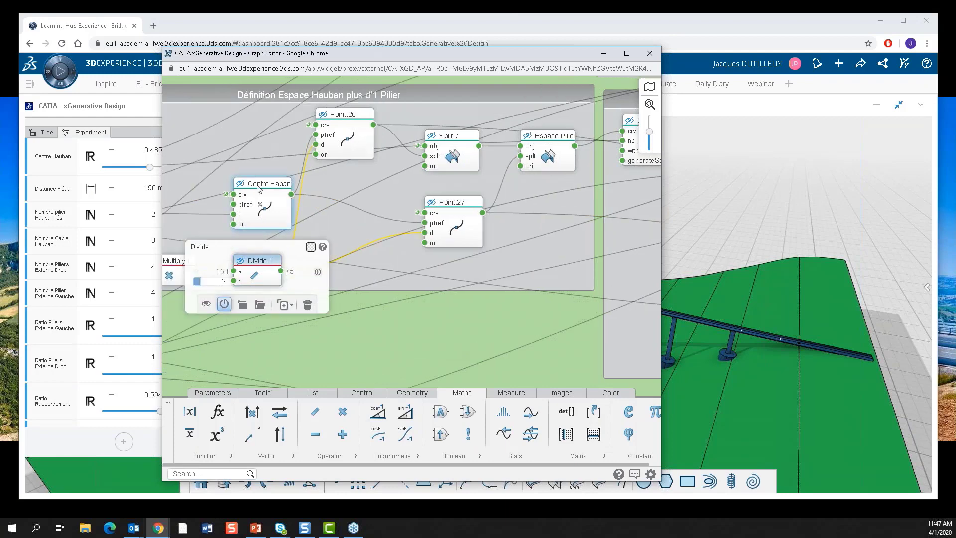
click(373, 341)
Add the Largeur Tablier length node to the experiment parameters, then remove it from them again.
middle_drag(372, 339, 606, 285)
scroll(506, 286, down, 1)
scroll(506, 286, down, 2)
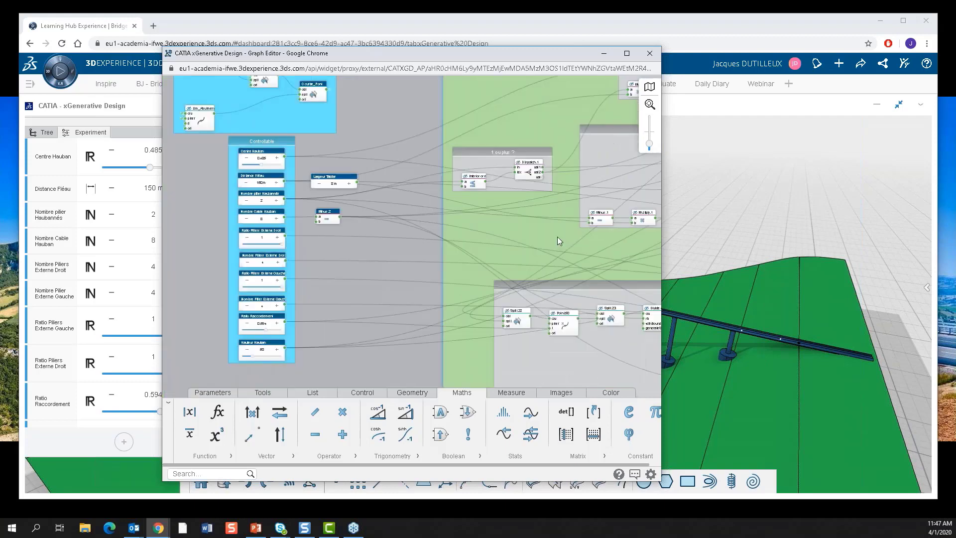
click(331, 184)
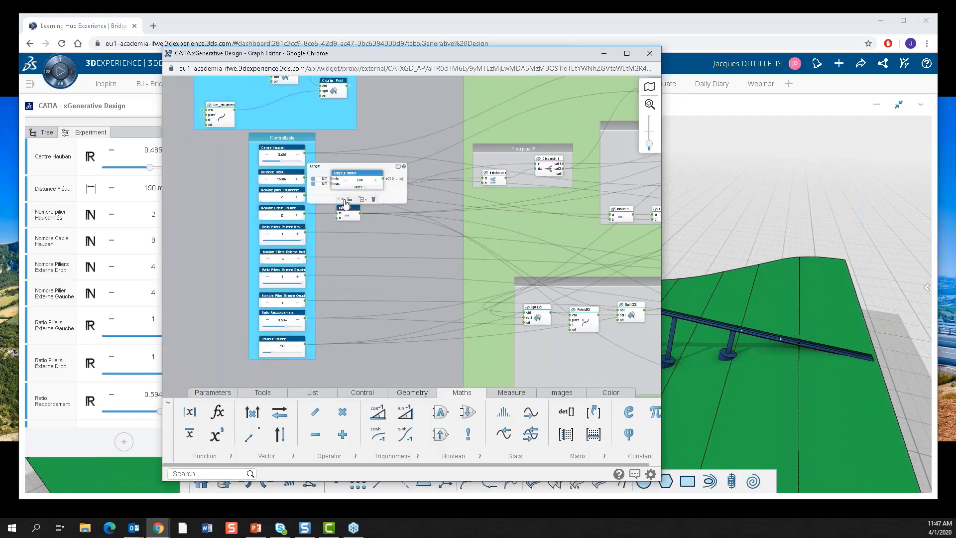
scroll(346, 203, up, 2)
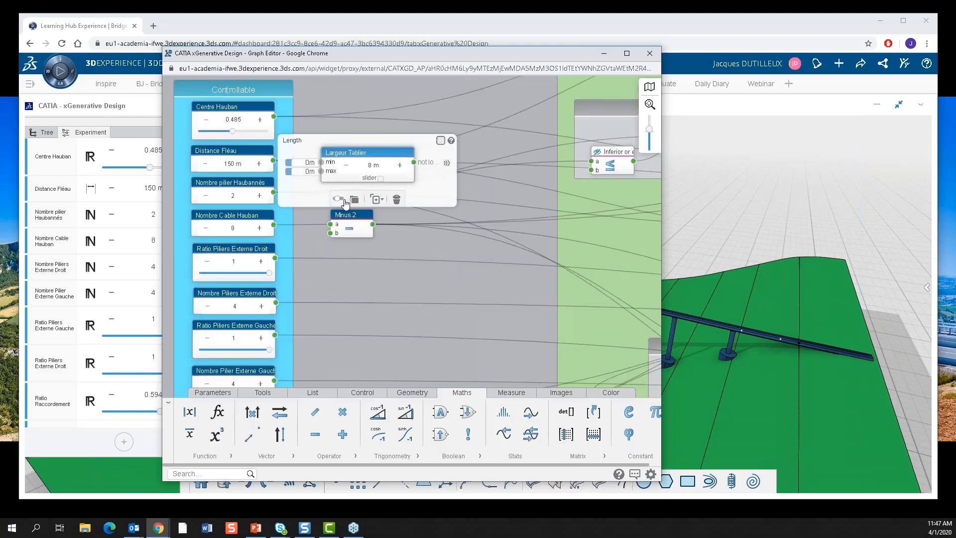
scroll(344, 202, up, 1)
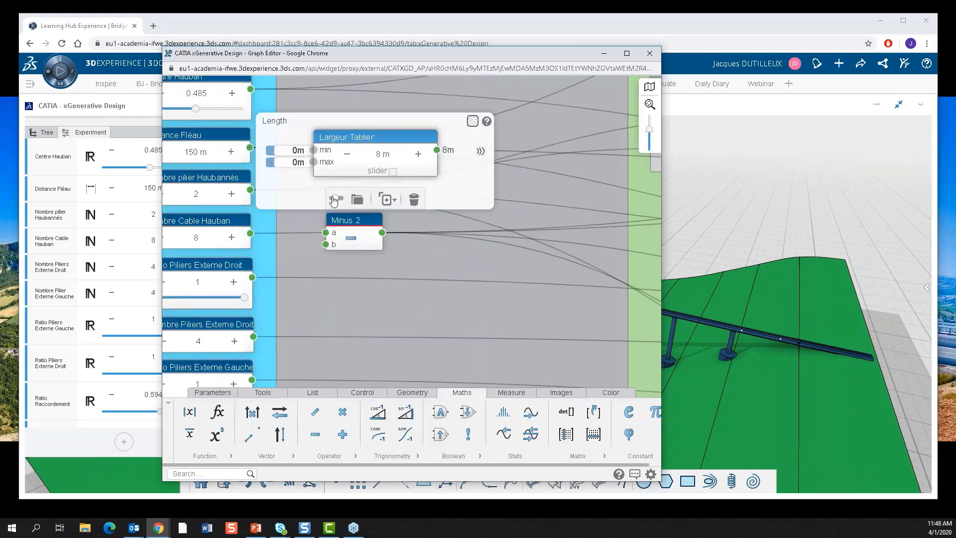
click(335, 199)
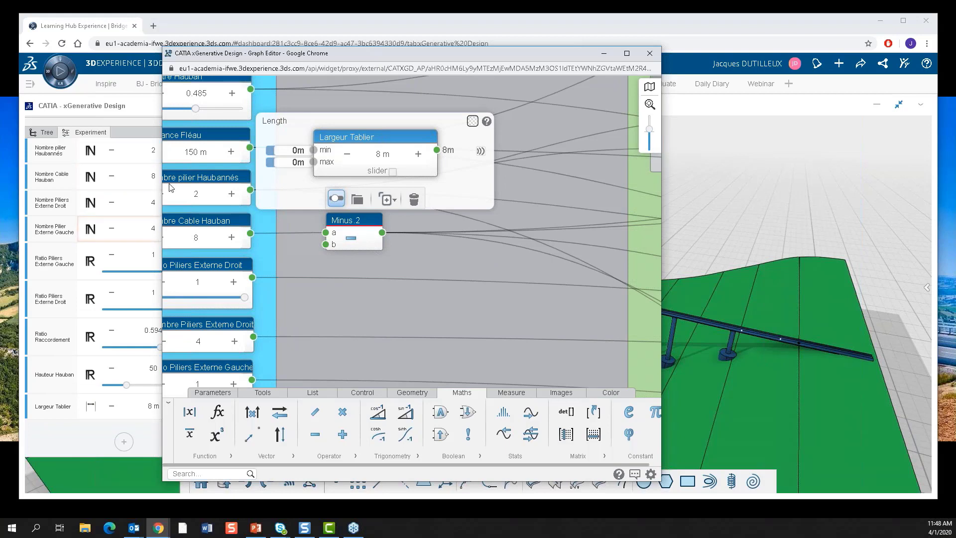
click(336, 199)
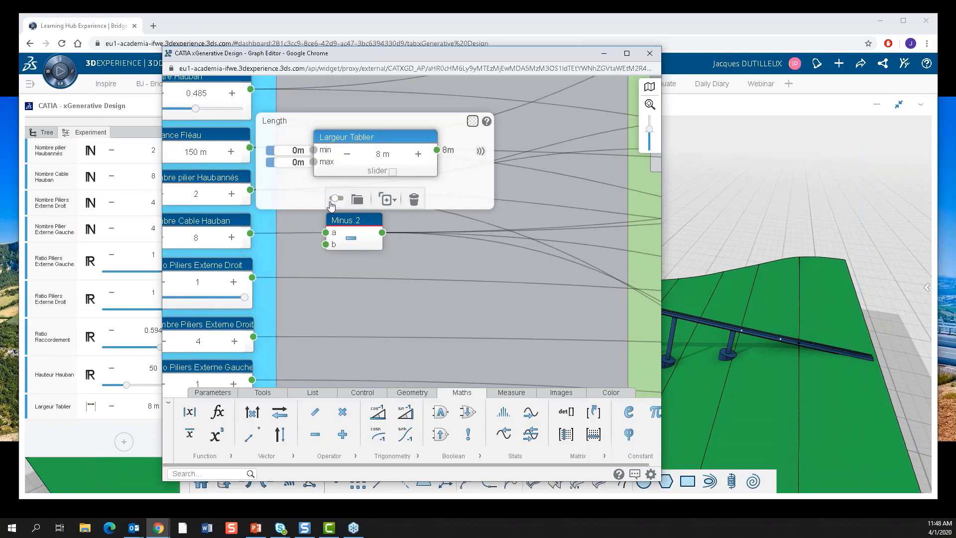
click(436, 282)
Examine the overall organisation of the bridge graph, from the controllable inputs through its green, blue and orange groups.
scroll(415, 244, down, 1)
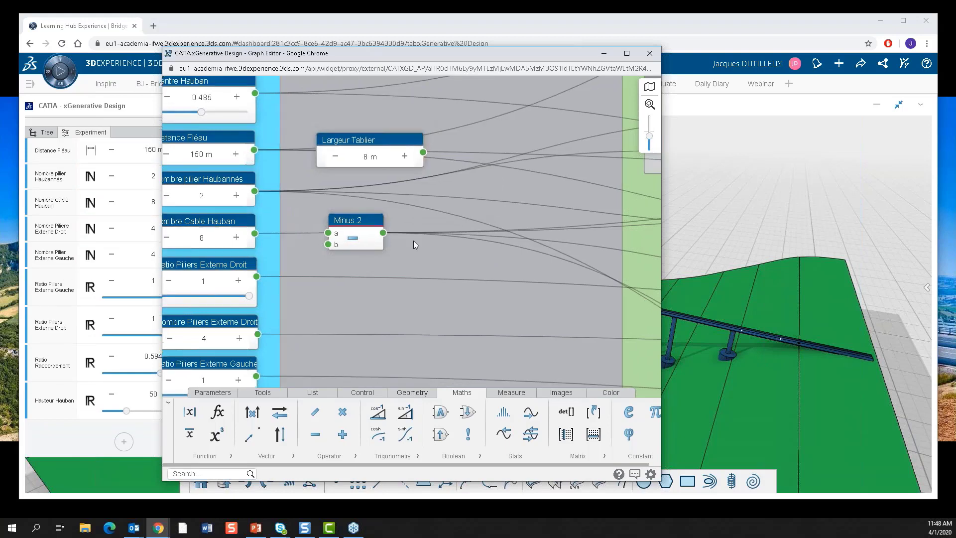
scroll(414, 244, down, 1)
scroll(414, 249, down, 1)
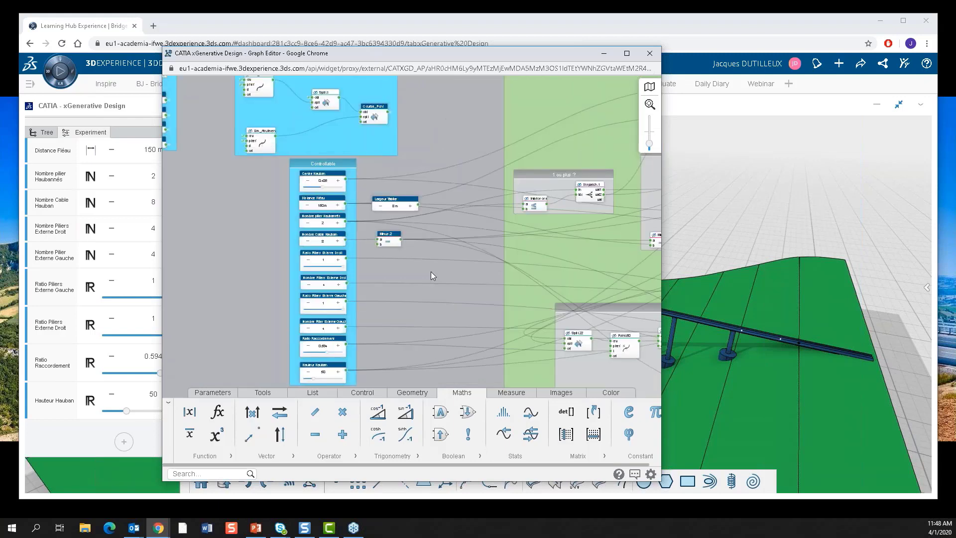
scroll(431, 271, down, 1)
scroll(505, 282, down, 2)
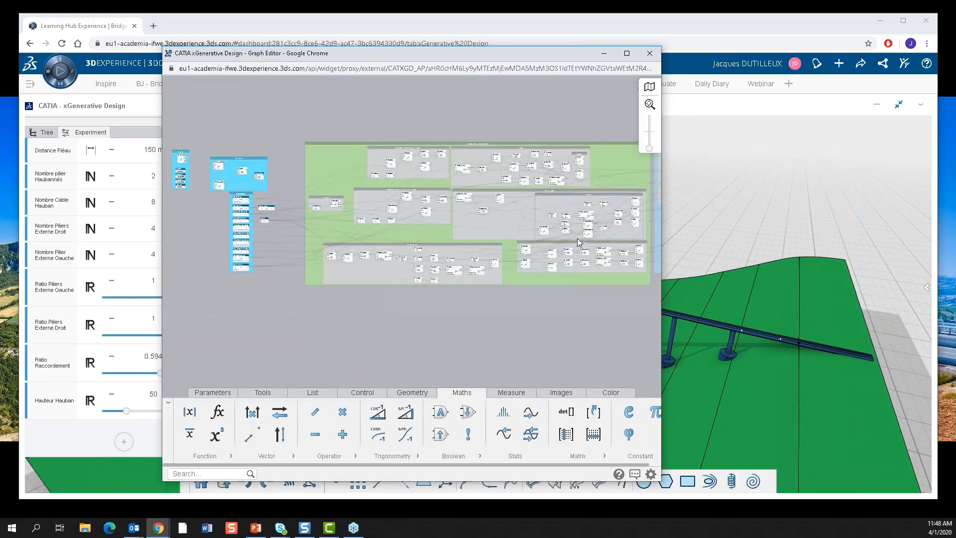
middle_drag(577, 239, 460, 243)
scroll(459, 244, down, 2)
middle_drag(587, 267, 497, 267)
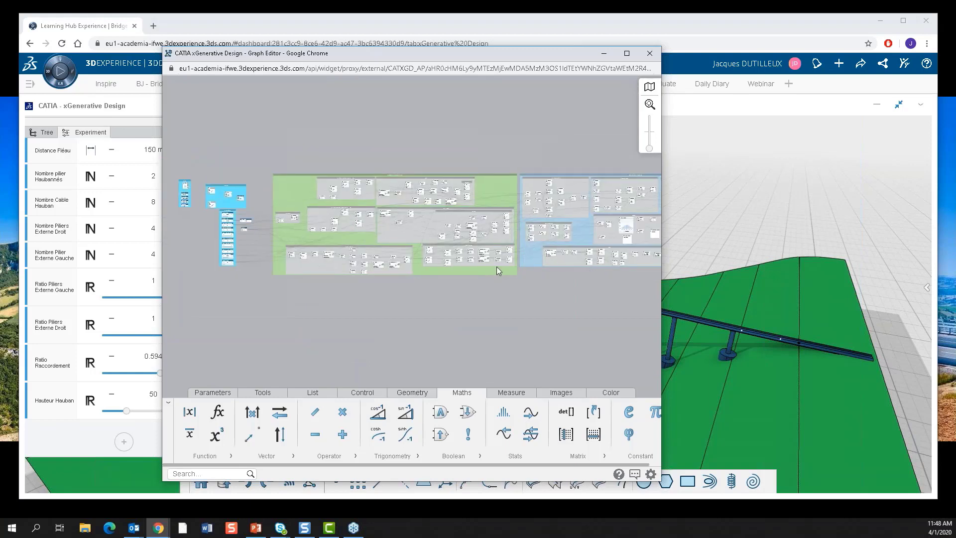
scroll(477, 265, down, 3)
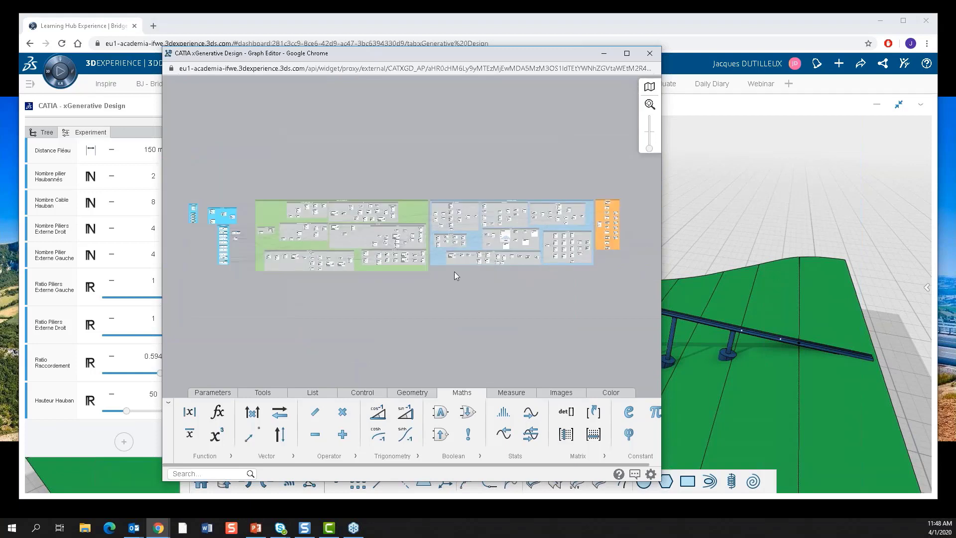
scroll(454, 274, up, 2)
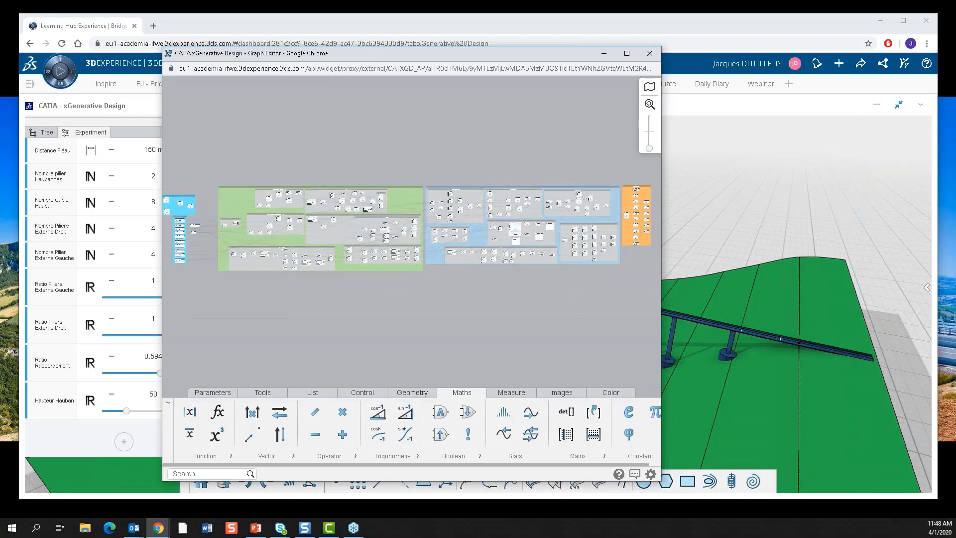
Return to the 3D bridge view, show the monitored results and examine the Pillars Height chart.
click(848, 184)
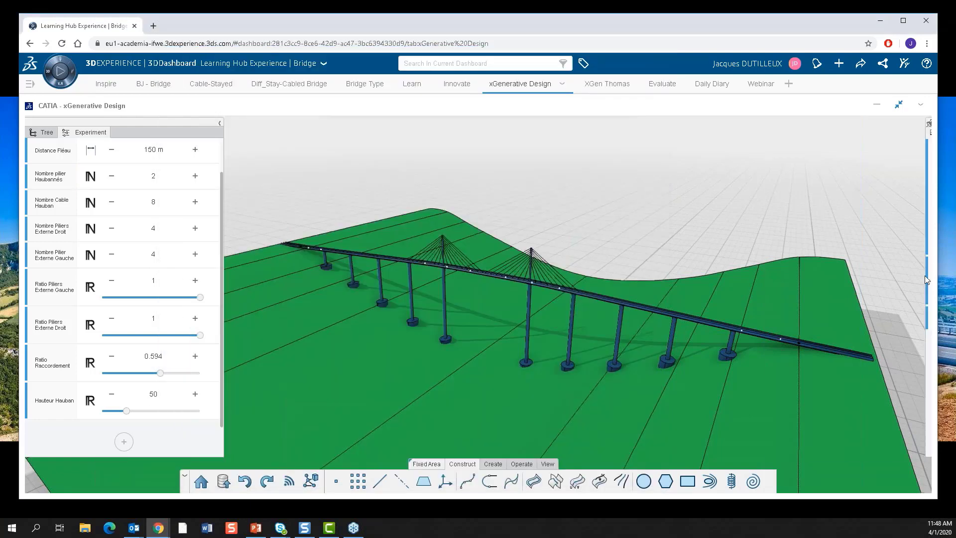
click(927, 287)
mouse_move(838, 190)
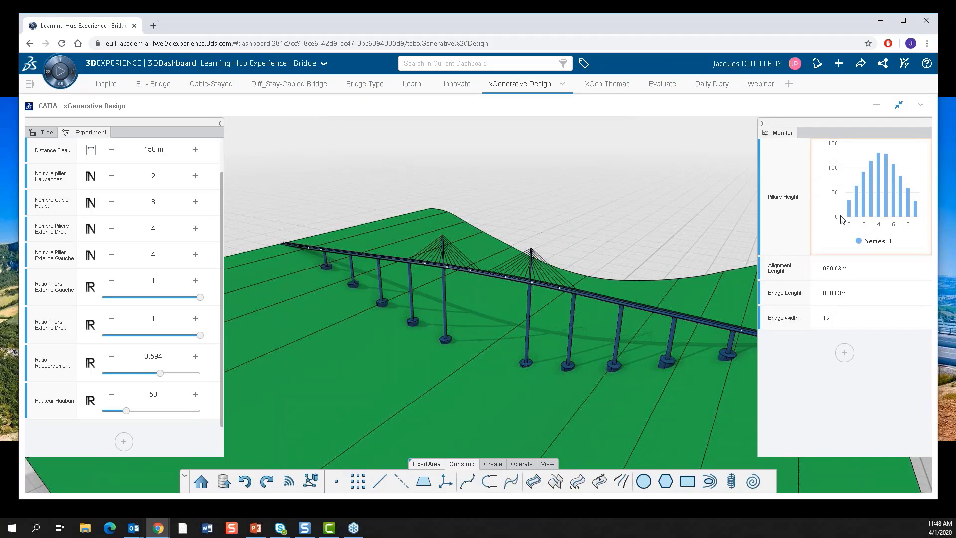
mouse_move(850, 213)
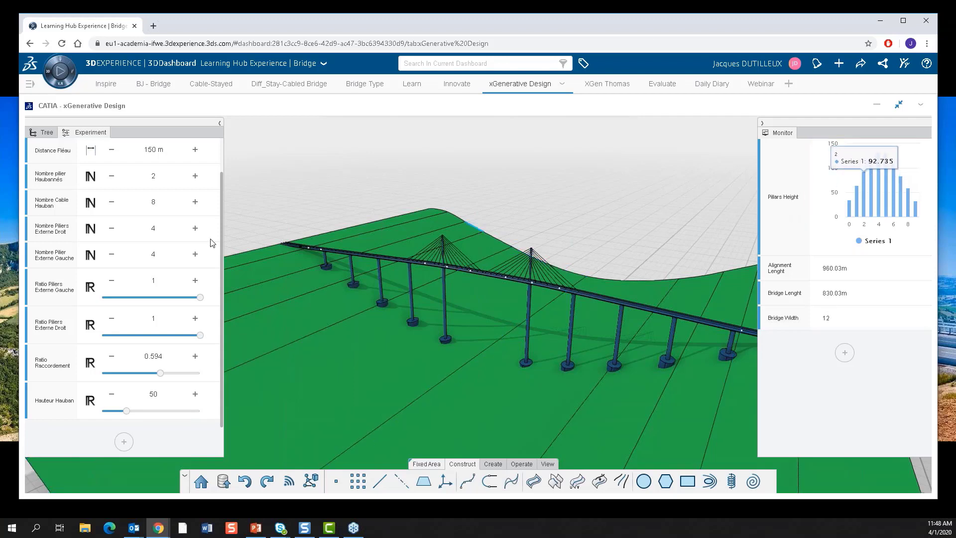
Set Nombre pilier Haubannés to 5 for the bridge.
scroll(113, 201, up, 1)
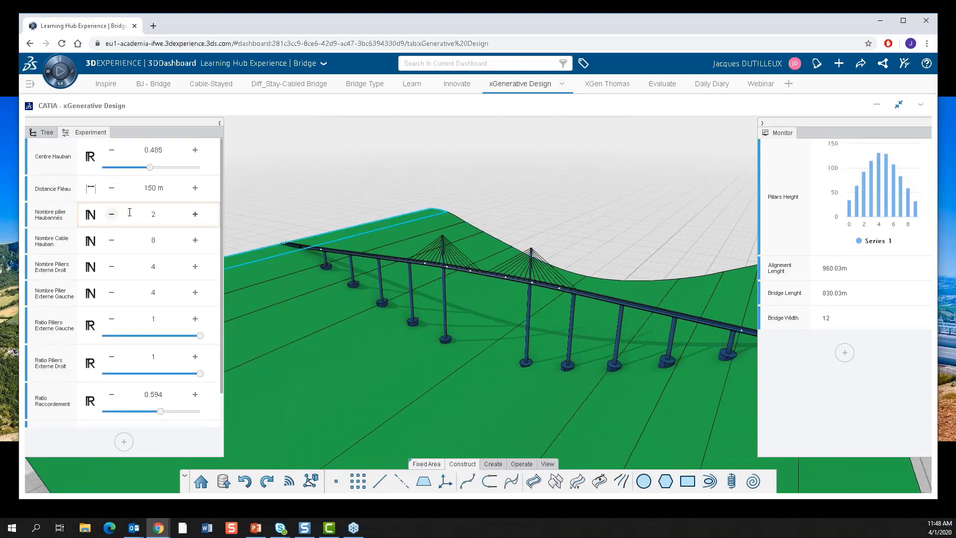
click(195, 214)
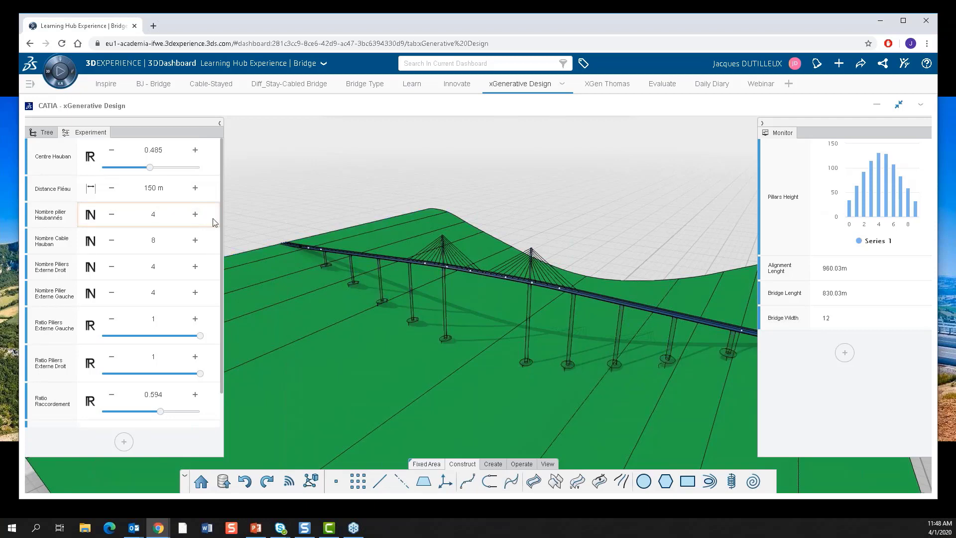
click(195, 214)
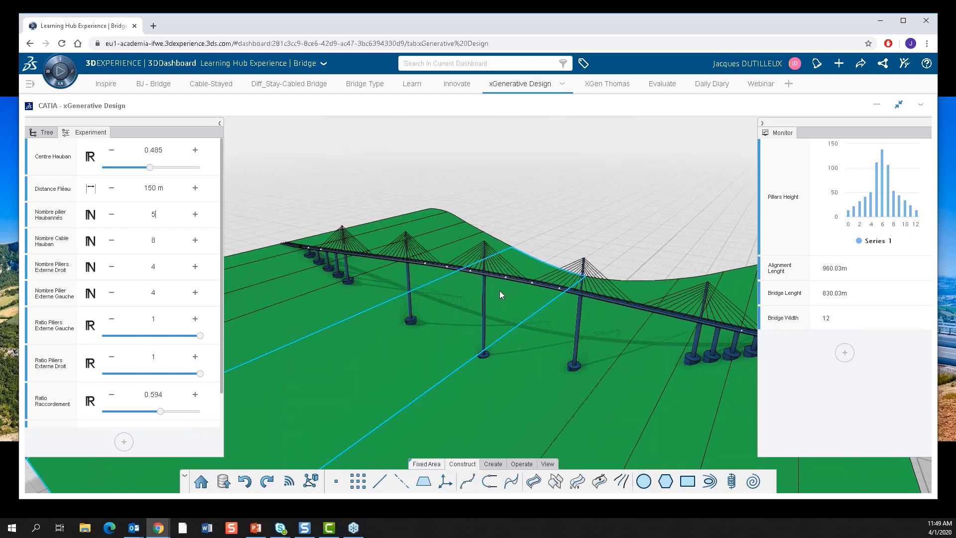
Set both Nombre Pilier Externe Gauche and Nombre Piliers Externe Droit to 1 for the bridge.
click(542, 286)
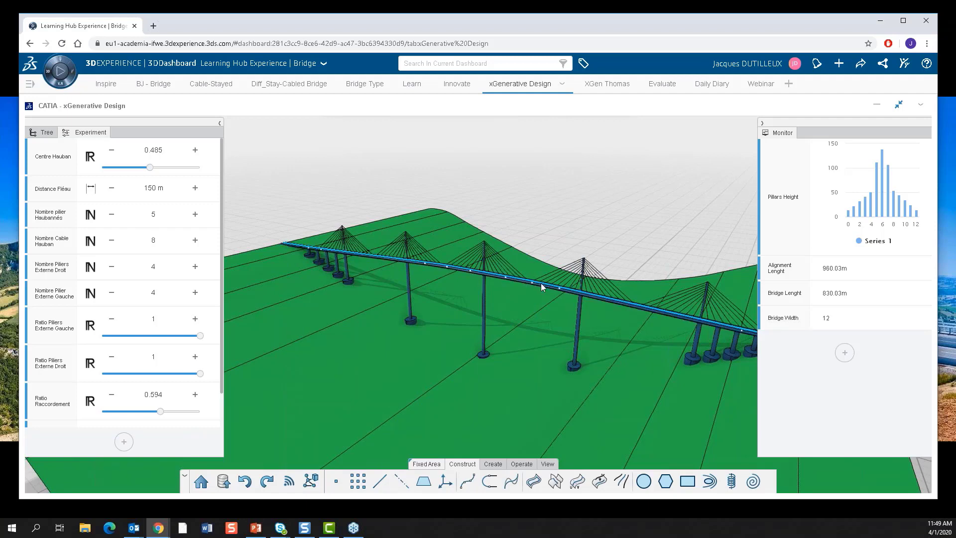
middle_drag(608, 312, 528, 289)
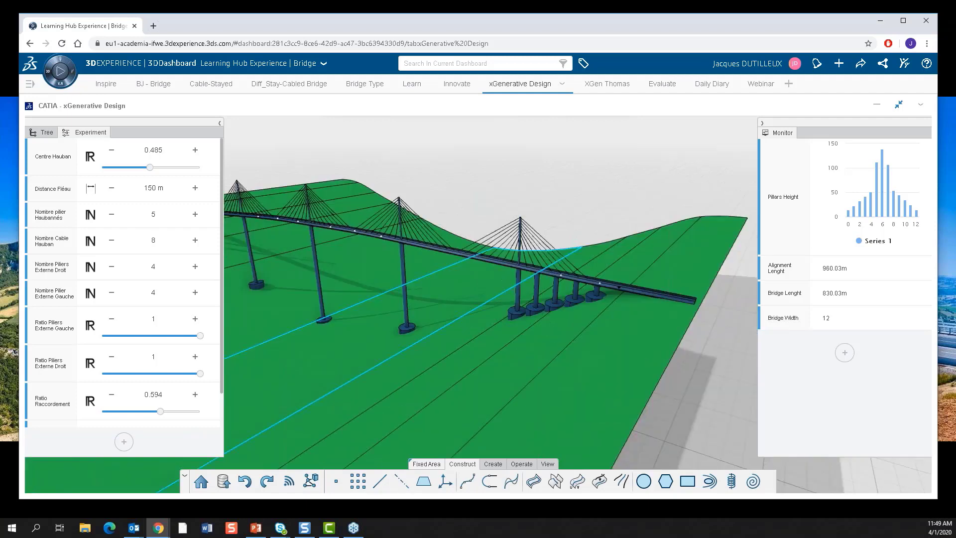
click(112, 293)
click(111, 293)
click(111, 293)
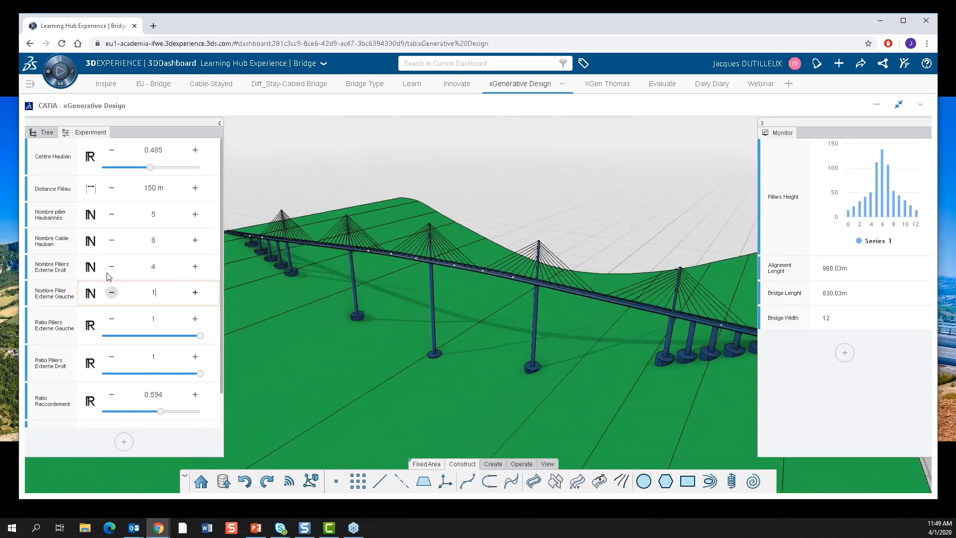
click(109, 267)
click(109, 267)
click(109, 267)
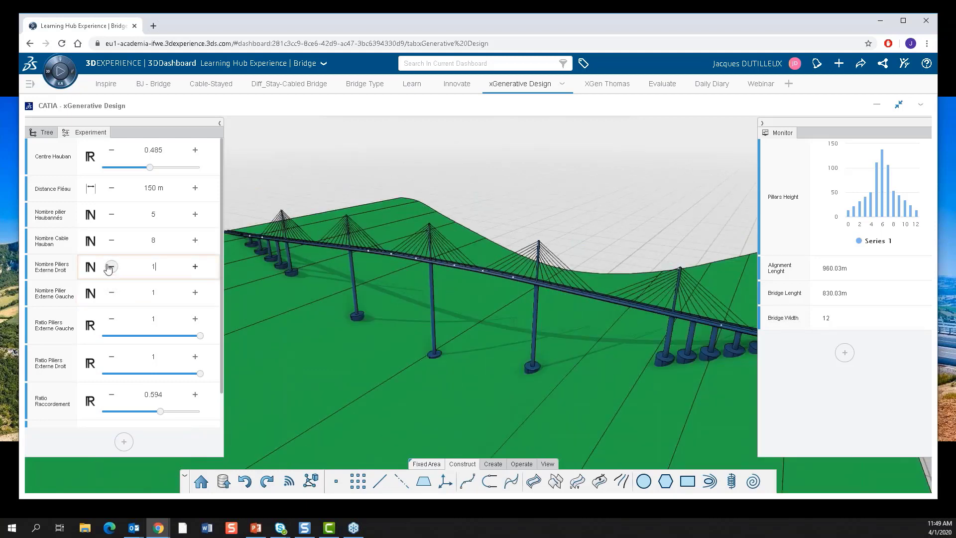
Try Ratio Raccordement at 0 with a pylon's cables in close view, then set it to 0.974 and inspect the whole bridge.
scroll(149, 293, down, 1)
scroll(560, 238, up, 2)
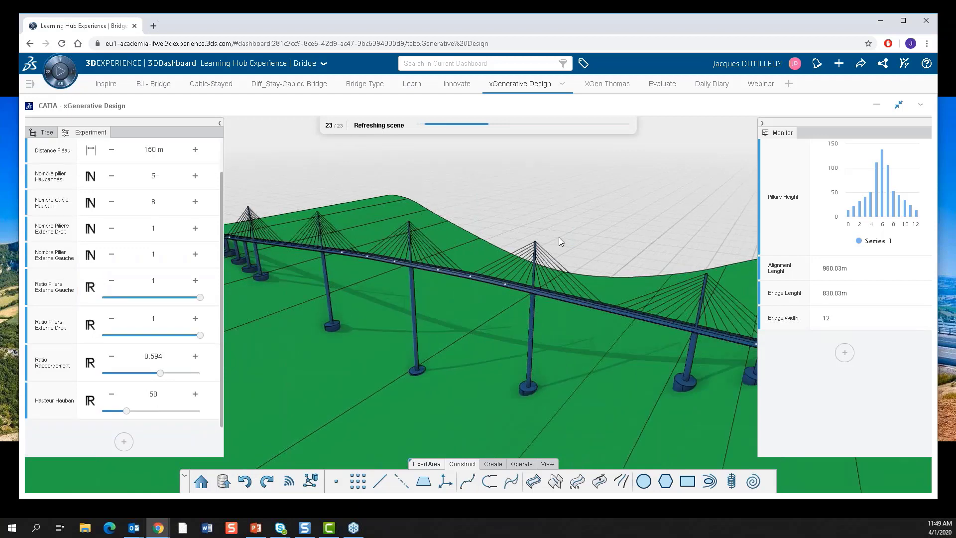
scroll(559, 241, up, 2)
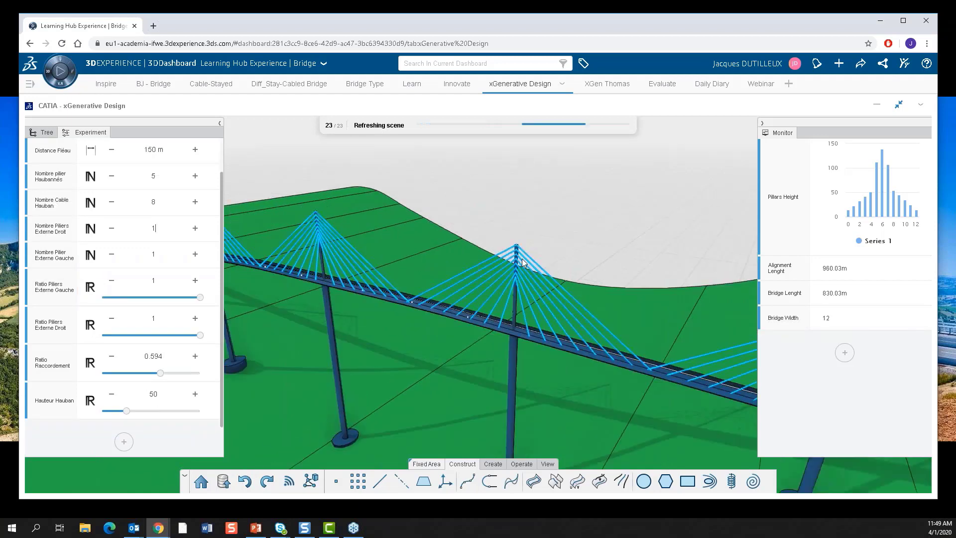
scroll(525, 269, up, 2)
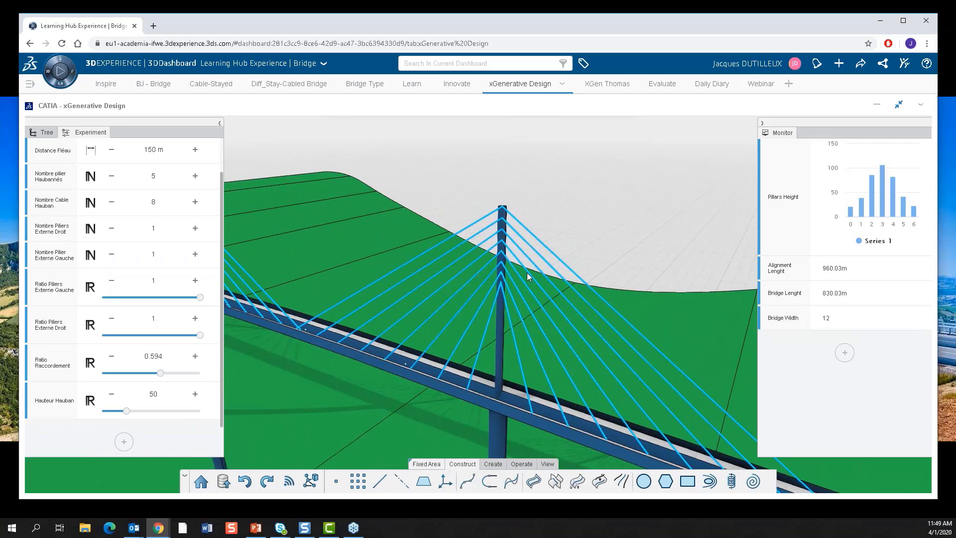
drag(160, 373, 102, 373)
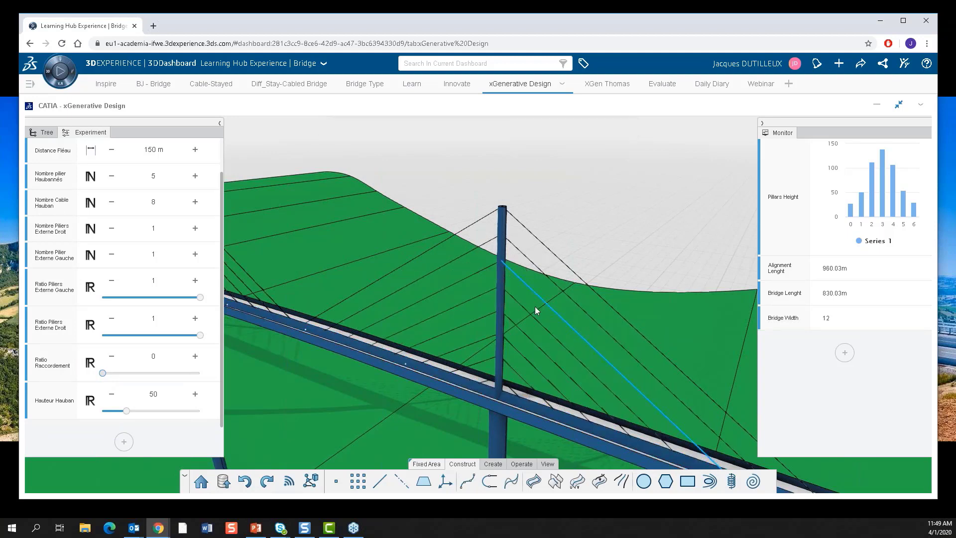
click(197, 373)
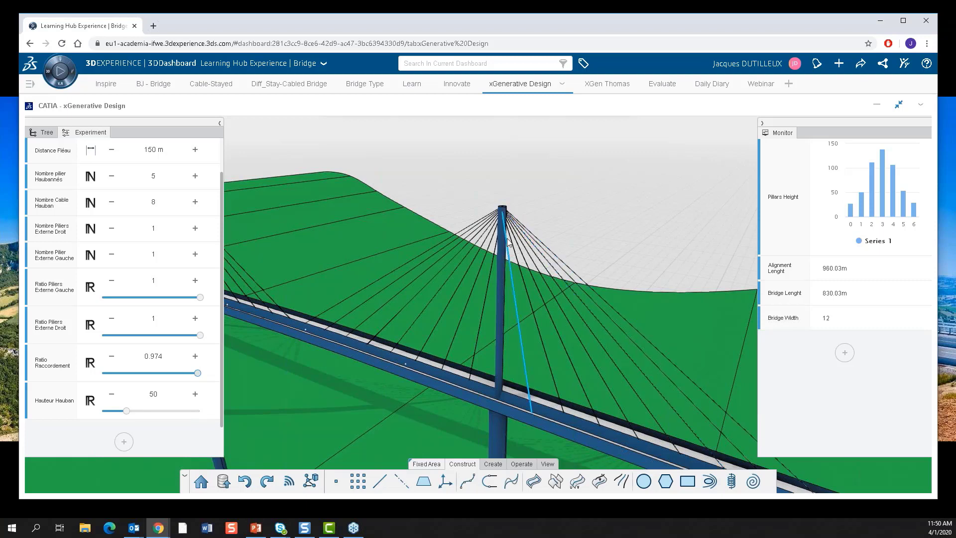
scroll(535, 198, down, 5)
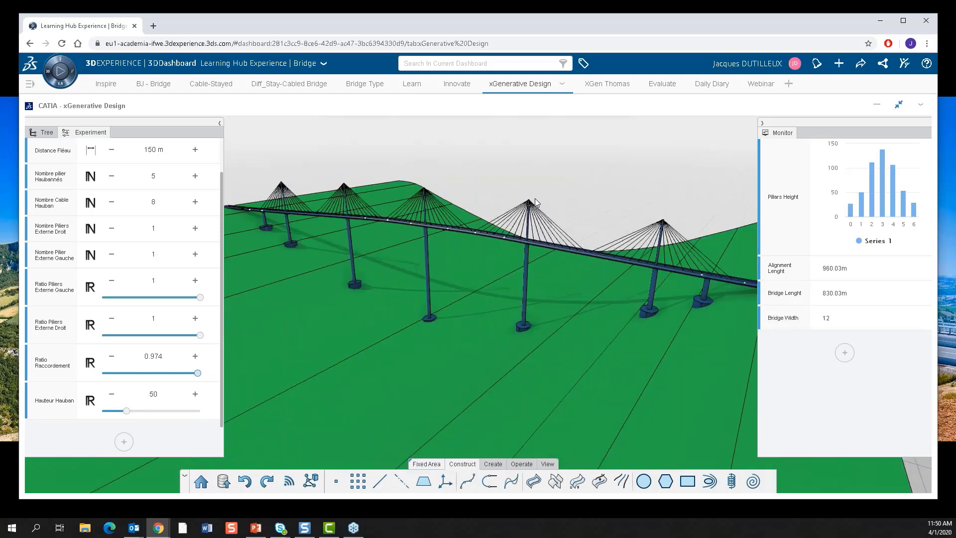
middle_drag(535, 198, 735, 263)
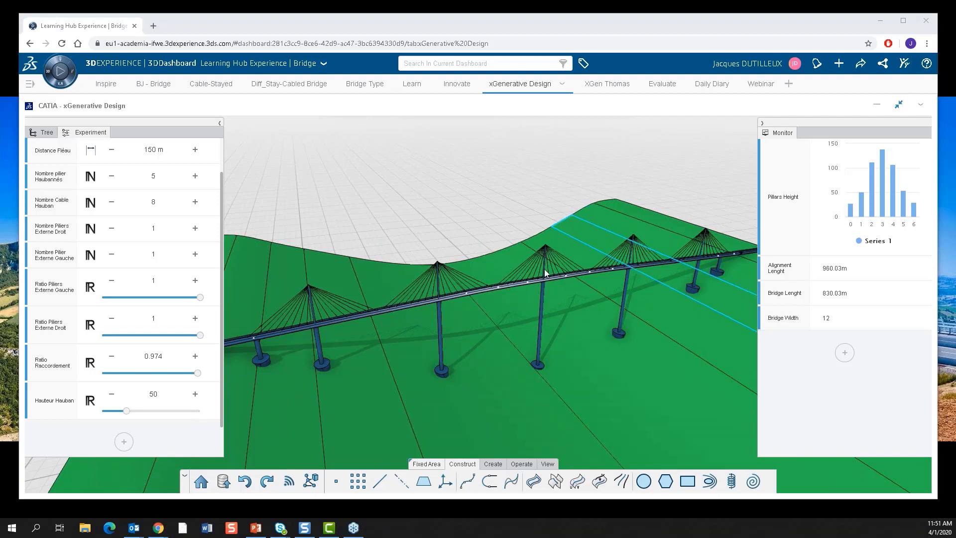
Restore the xGenerative Design widget to its normal size and return to its home page, saving the bridge changes.
click(899, 104)
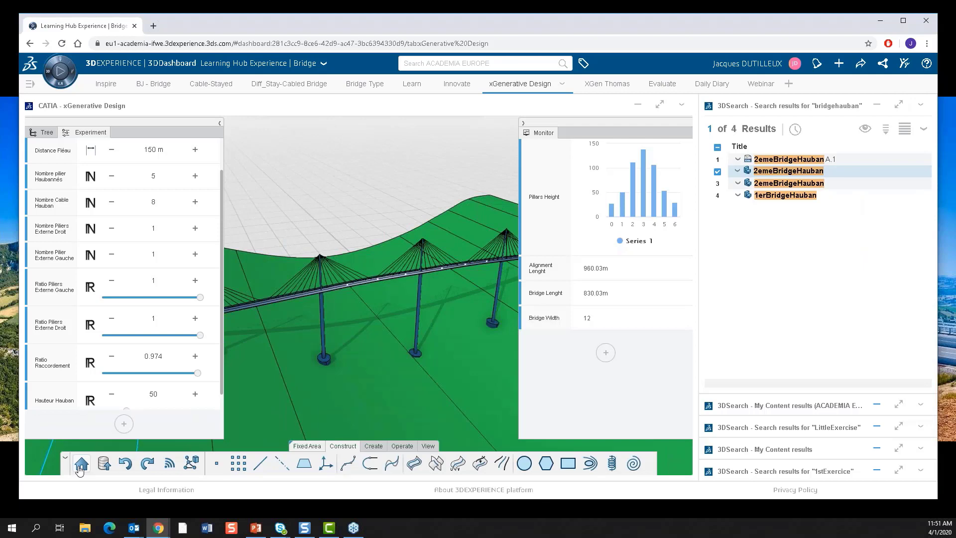
click(80, 466)
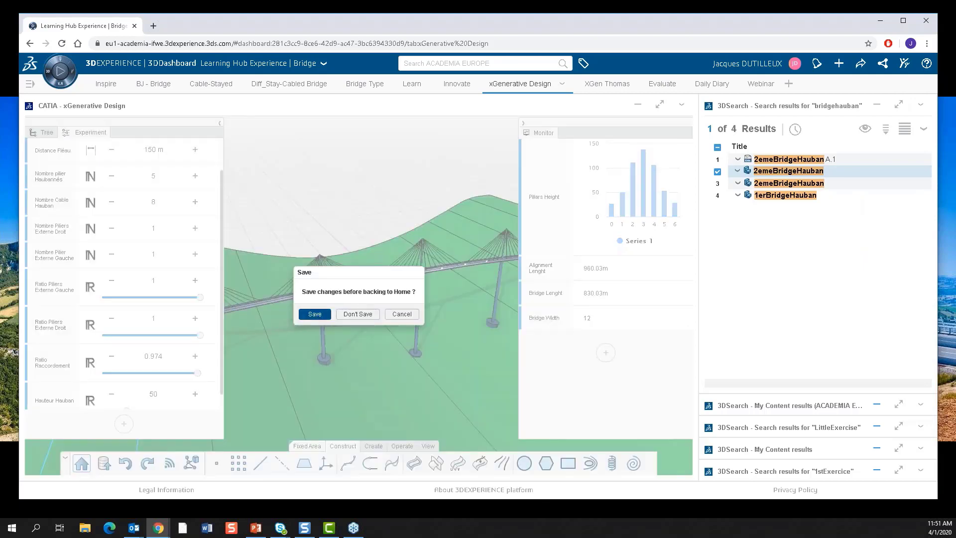
click(315, 314)
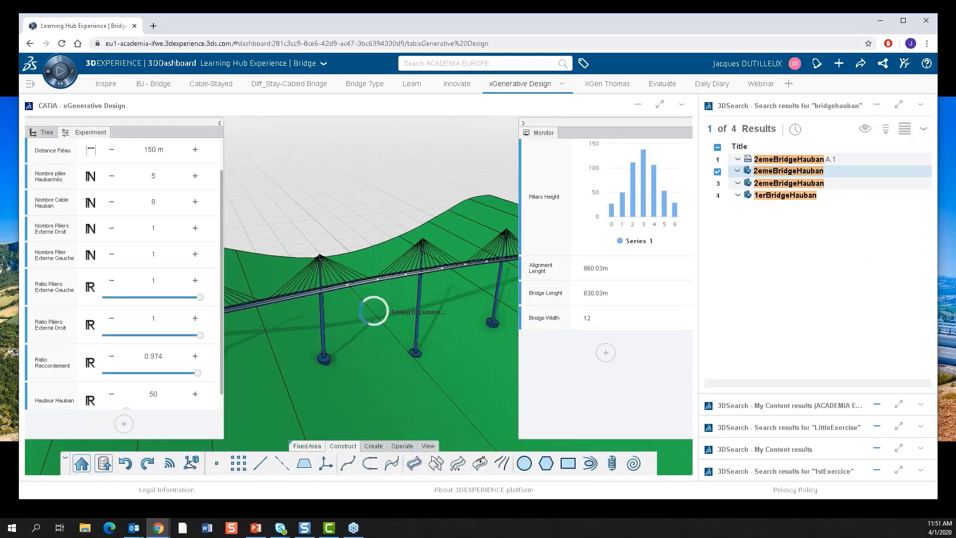
Search ACADEMIA EUROPE for "Bridge" and add the results as a widget to the xGenerative Design tab of Learning Hub Experience | Bridge.
click(433, 64)
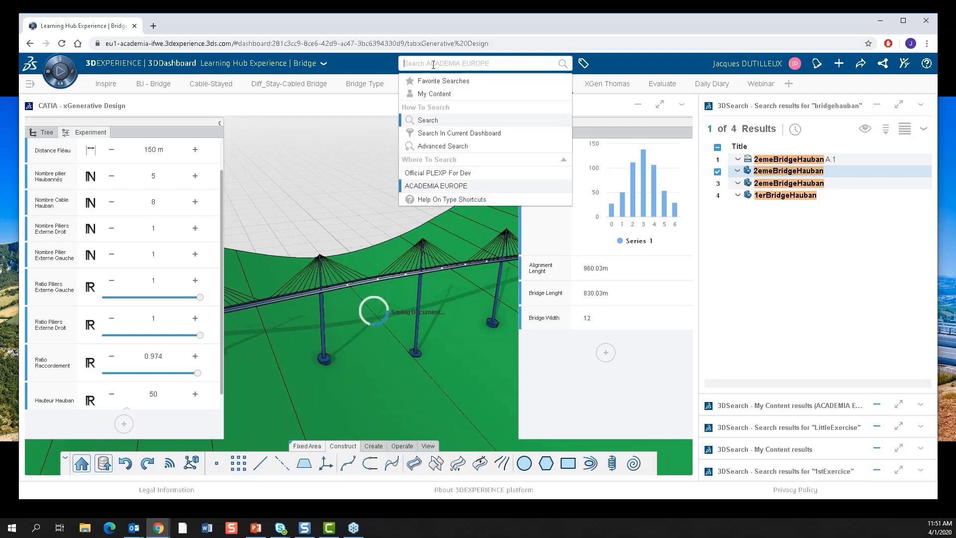
text(Bridge)
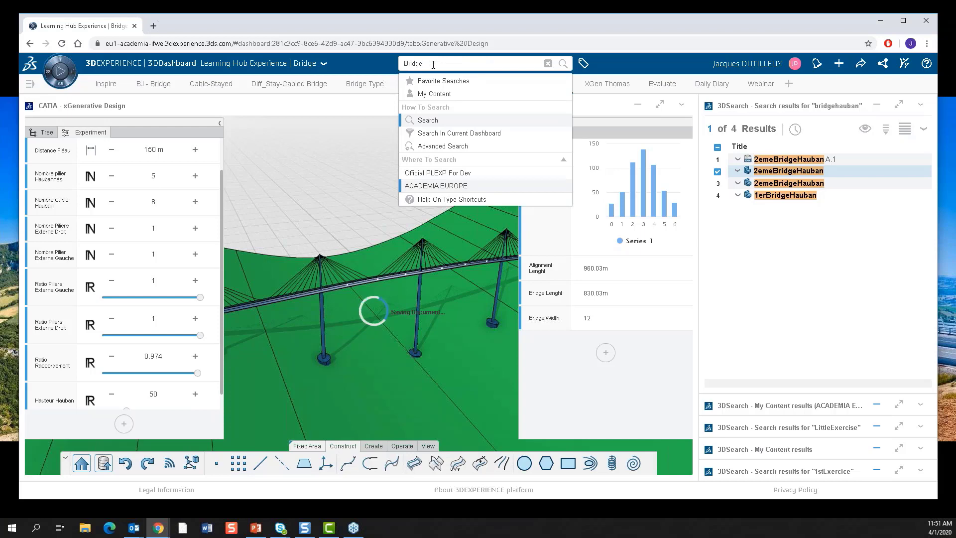
key(Return)
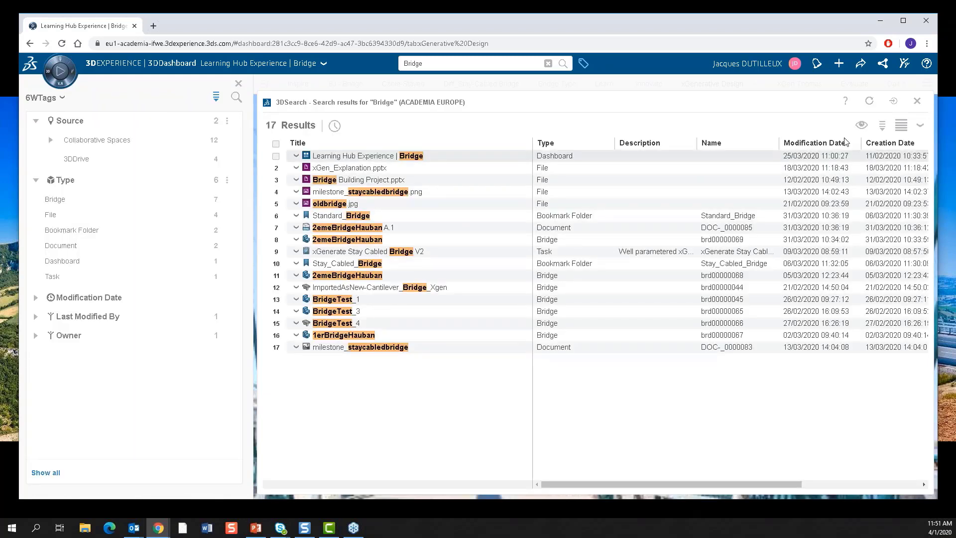
click(895, 105)
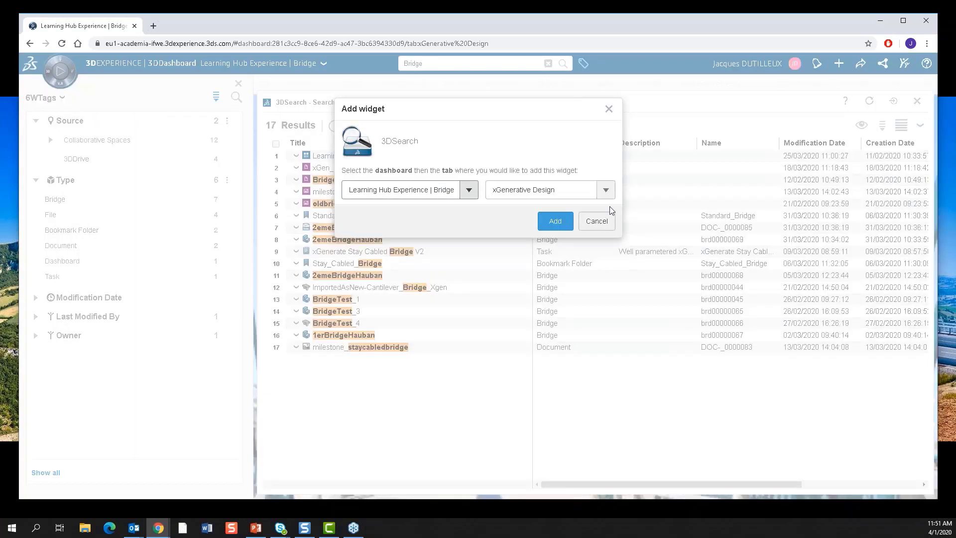
click(597, 222)
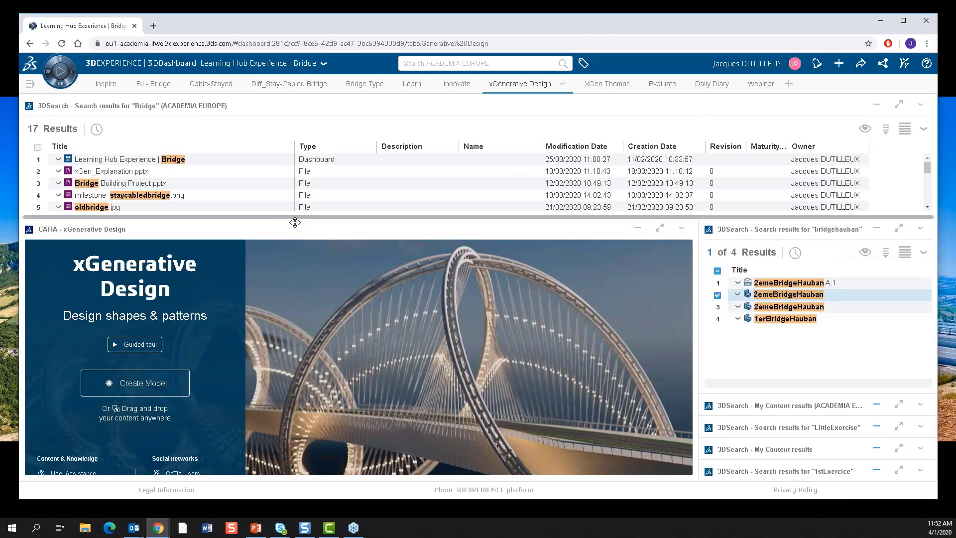
Open 1erBridgeHauban from the Bridge search results in xGenerative Design, maximize the widget and view the bridge along its deck.
scroll(142, 171, down, 4)
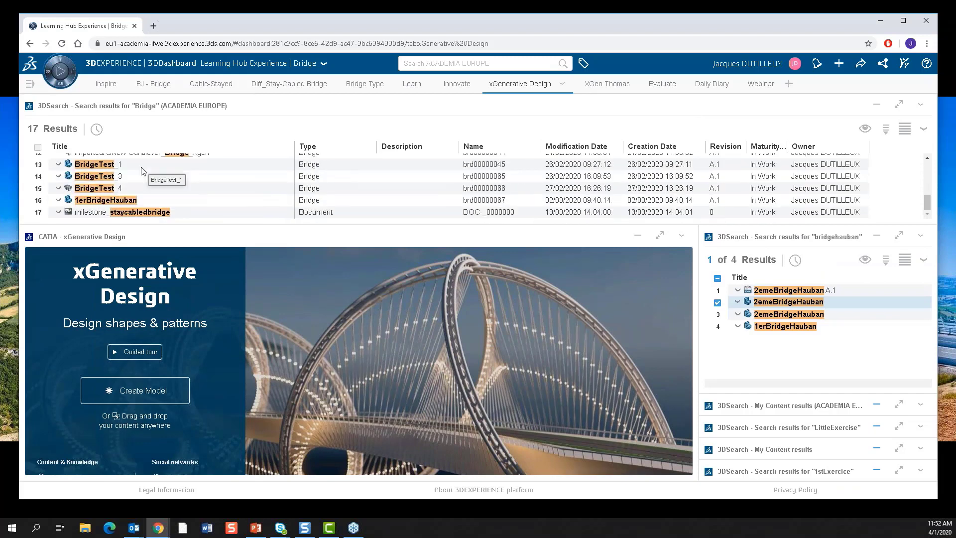
drag(133, 199, 130, 250)
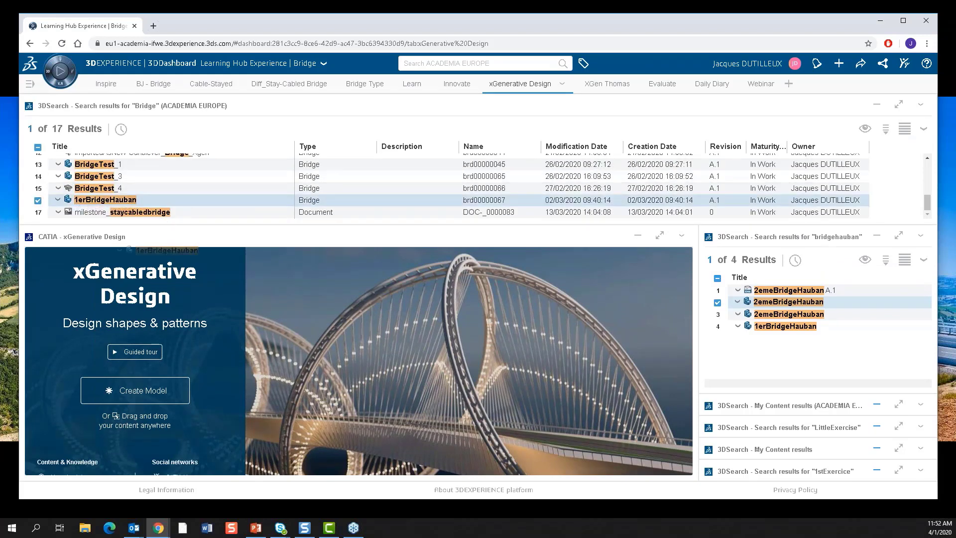
drag(198, 251, 337, 338)
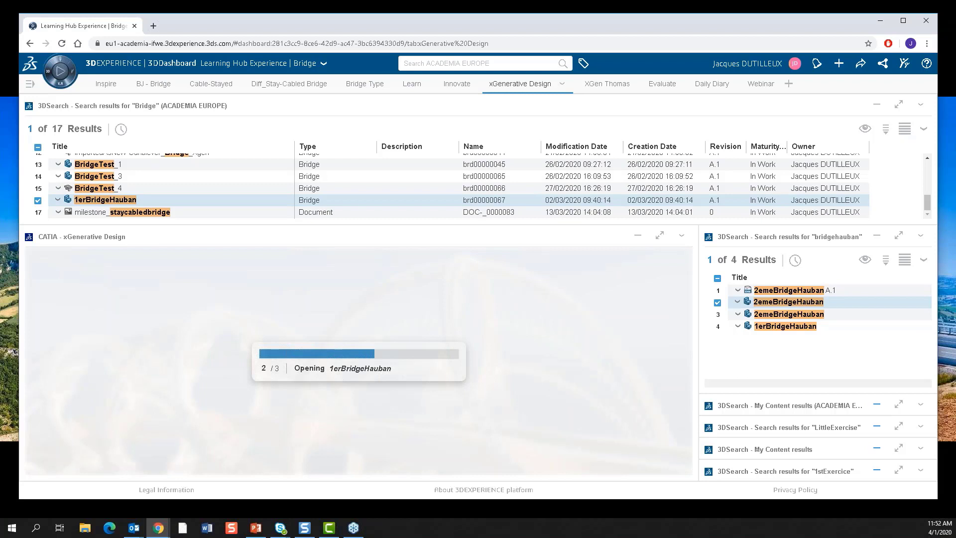
click(662, 237)
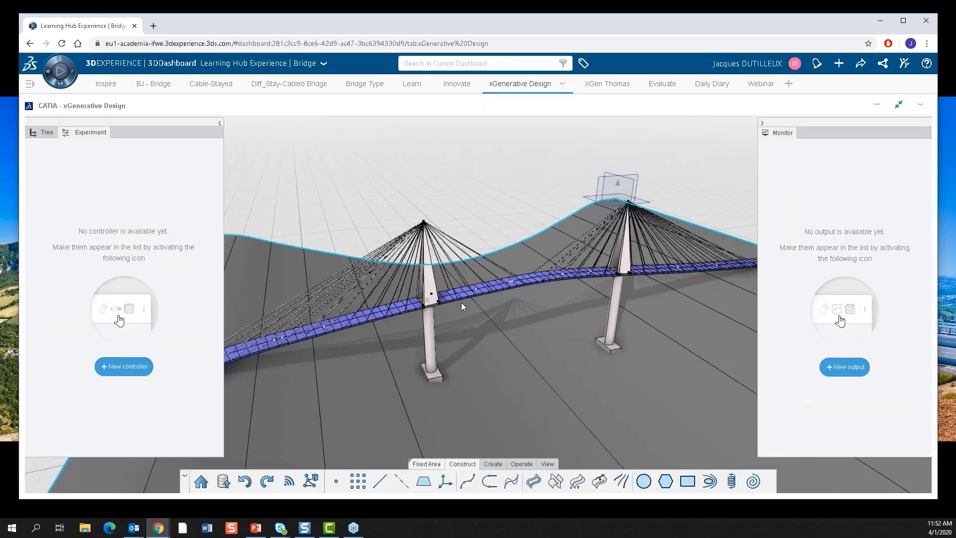
middle_drag(461, 303, 578, 335)
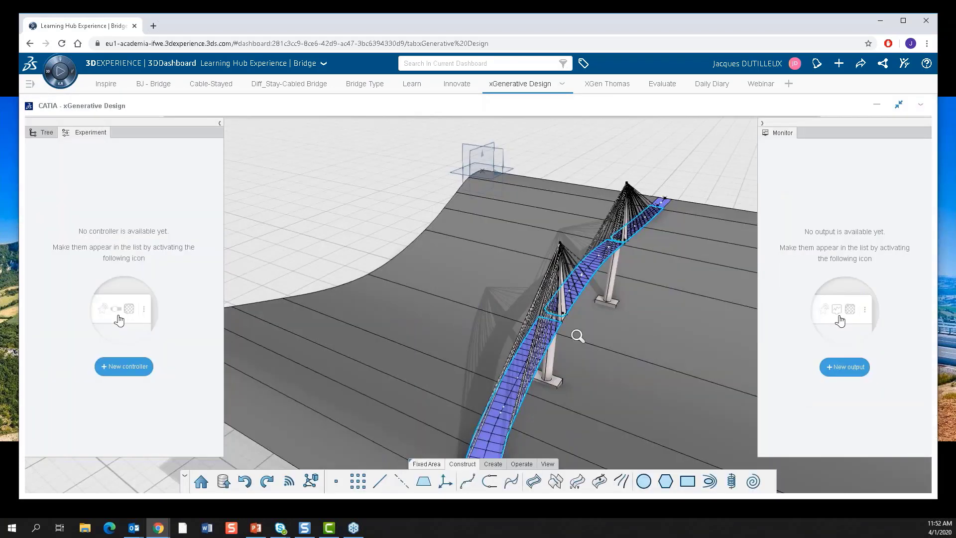